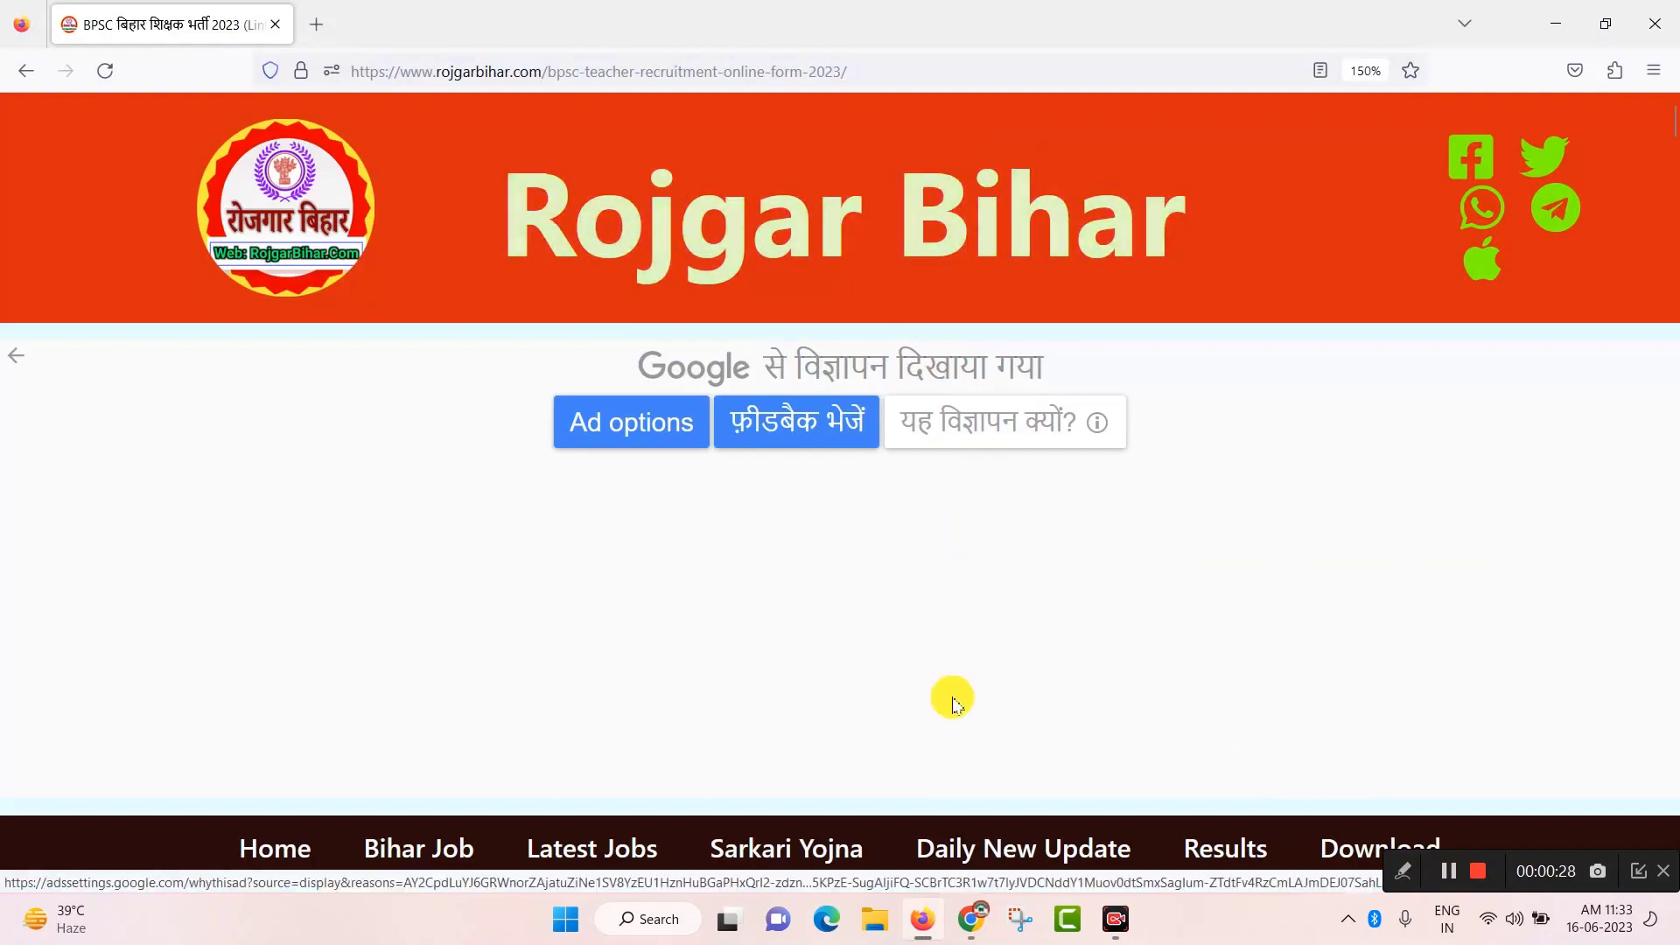
# Review the BPSC teacher recruitment post's important dates, application fees, age limits and teacher qualifications
pyautogui.scroll(-2, 951, 703)
pyautogui.scroll(-8, 951, 707)
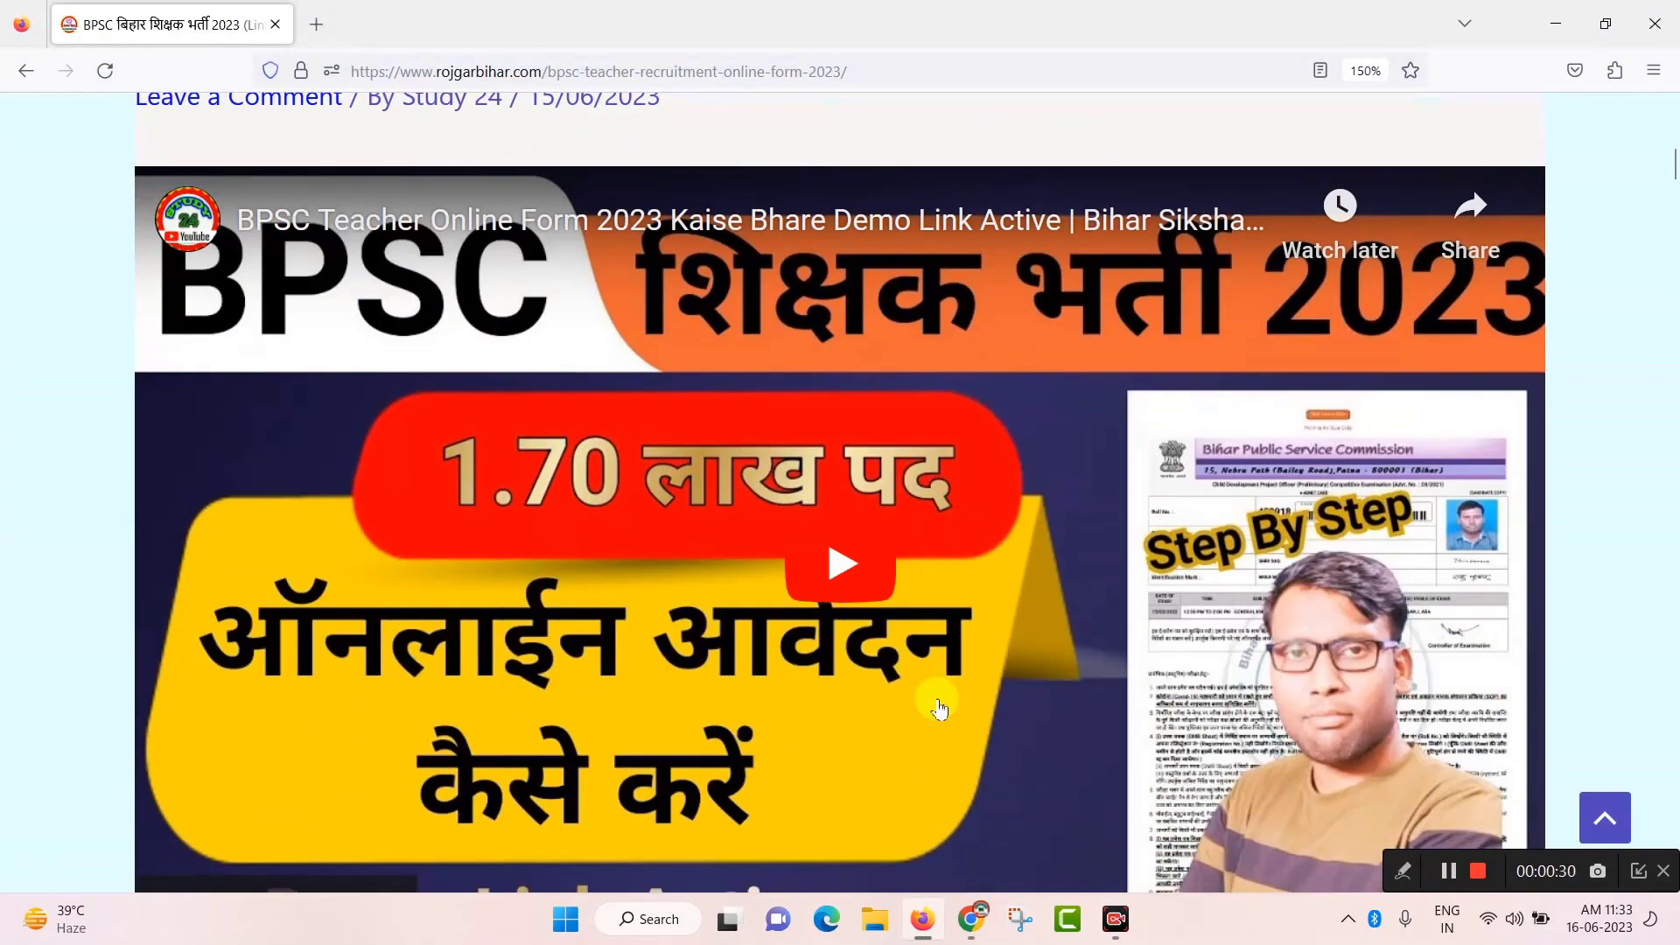
pyautogui.scroll(-11, 924, 710)
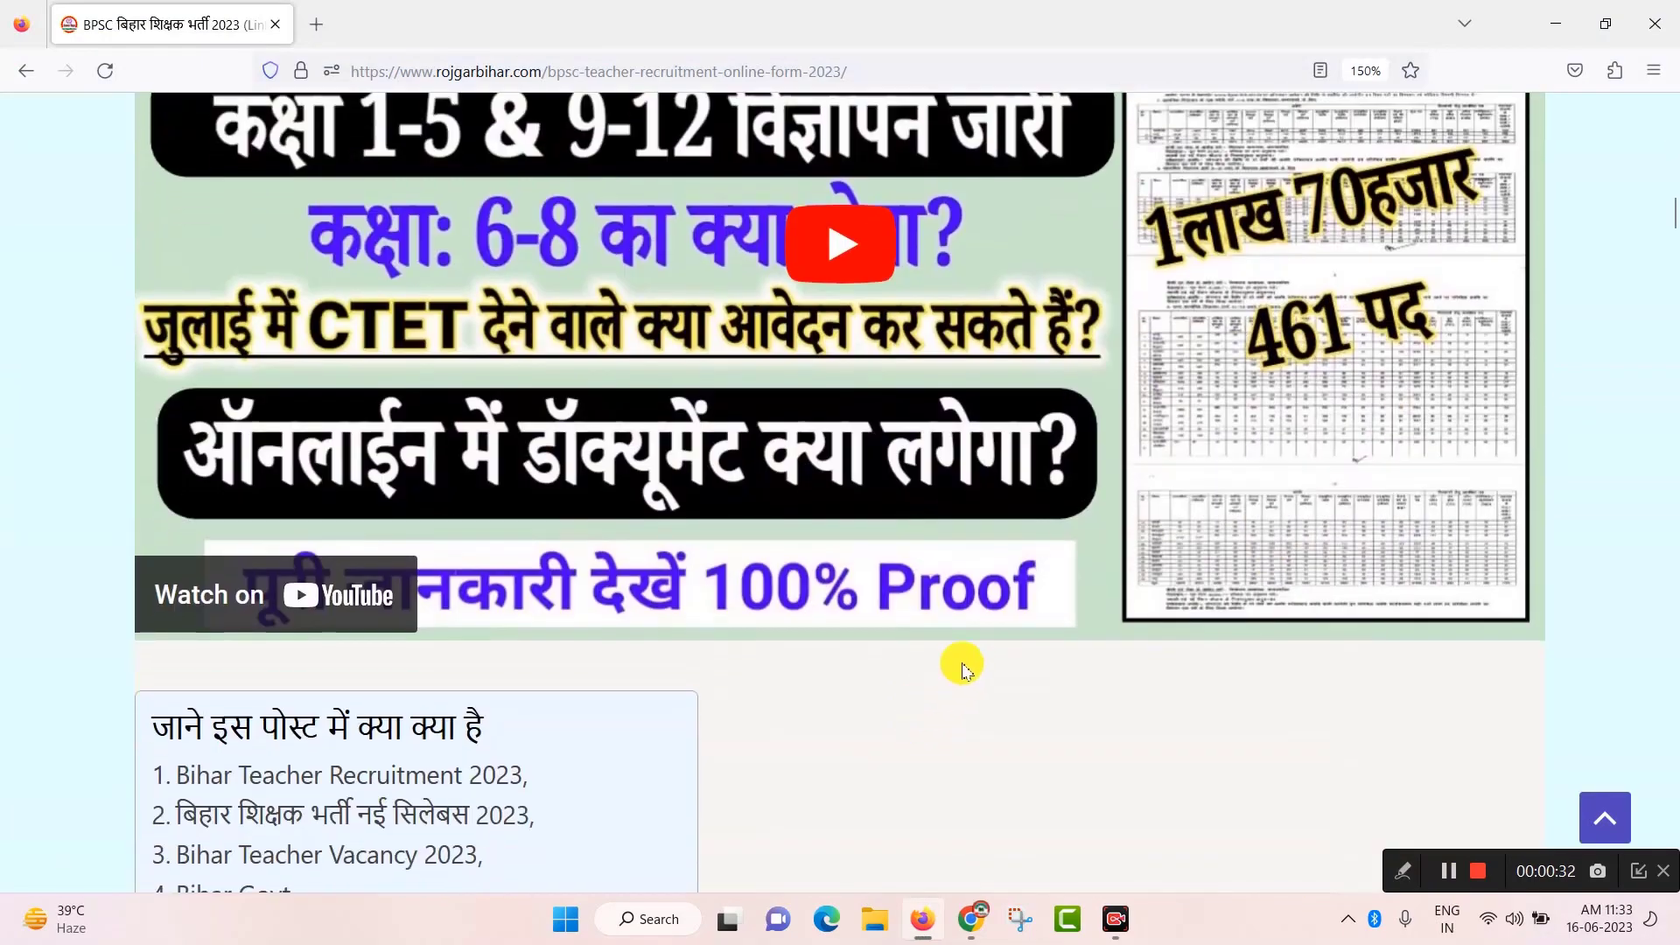
pyautogui.scroll(-10, 1213, 660)
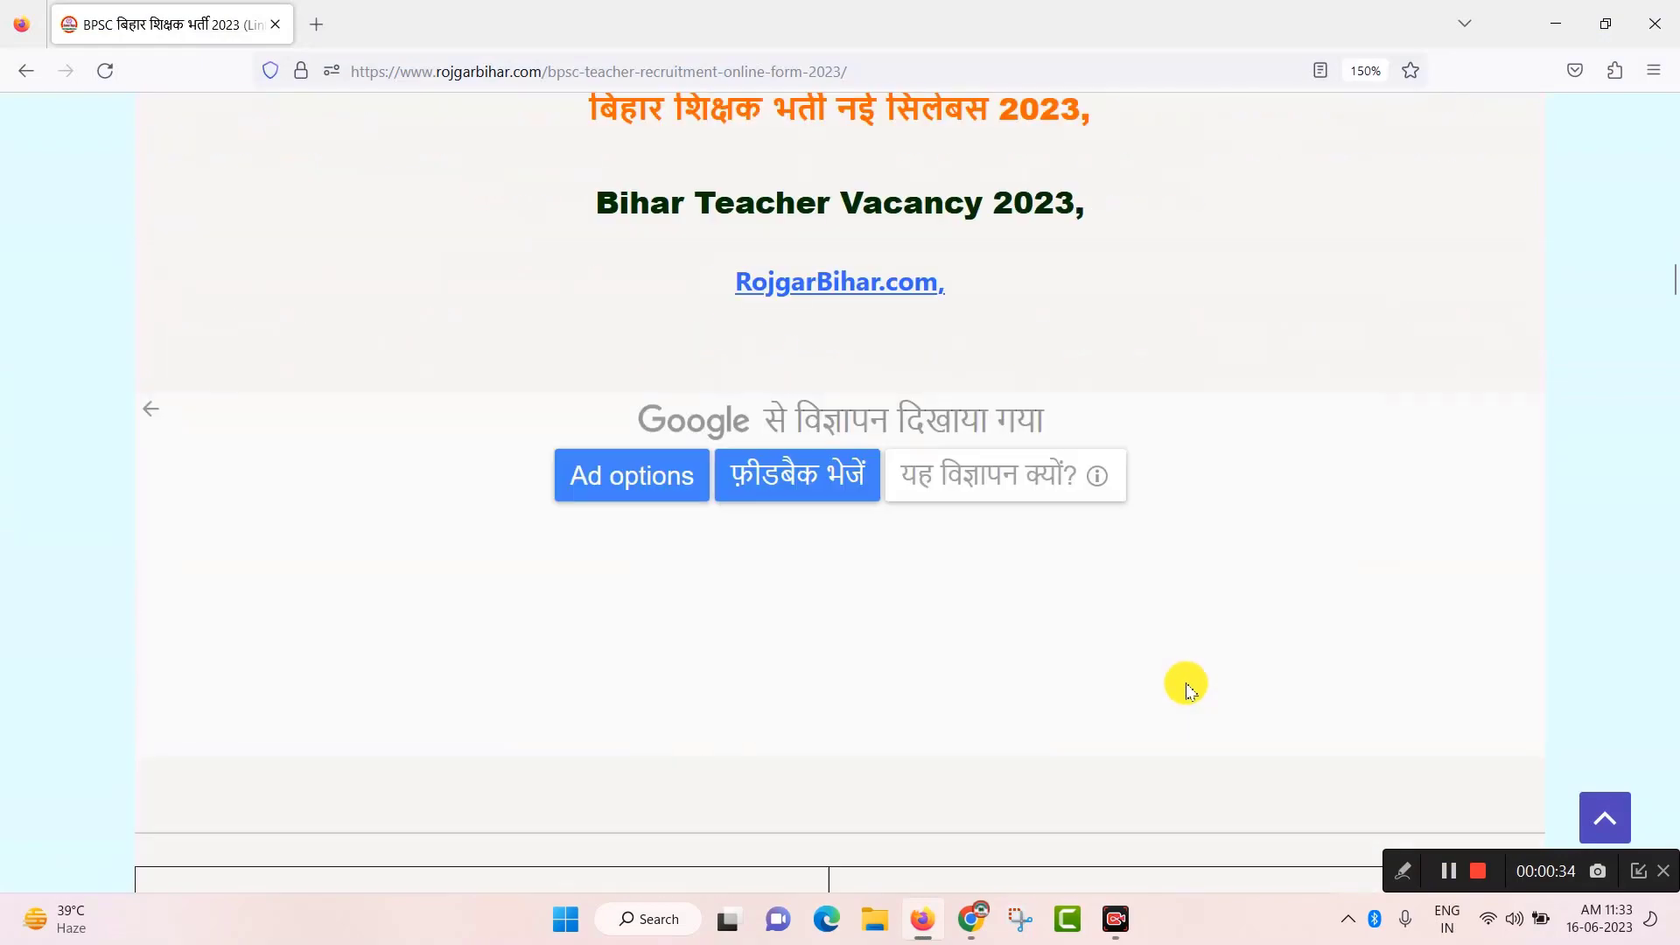
pyautogui.scroll(-15, 1273, 639)
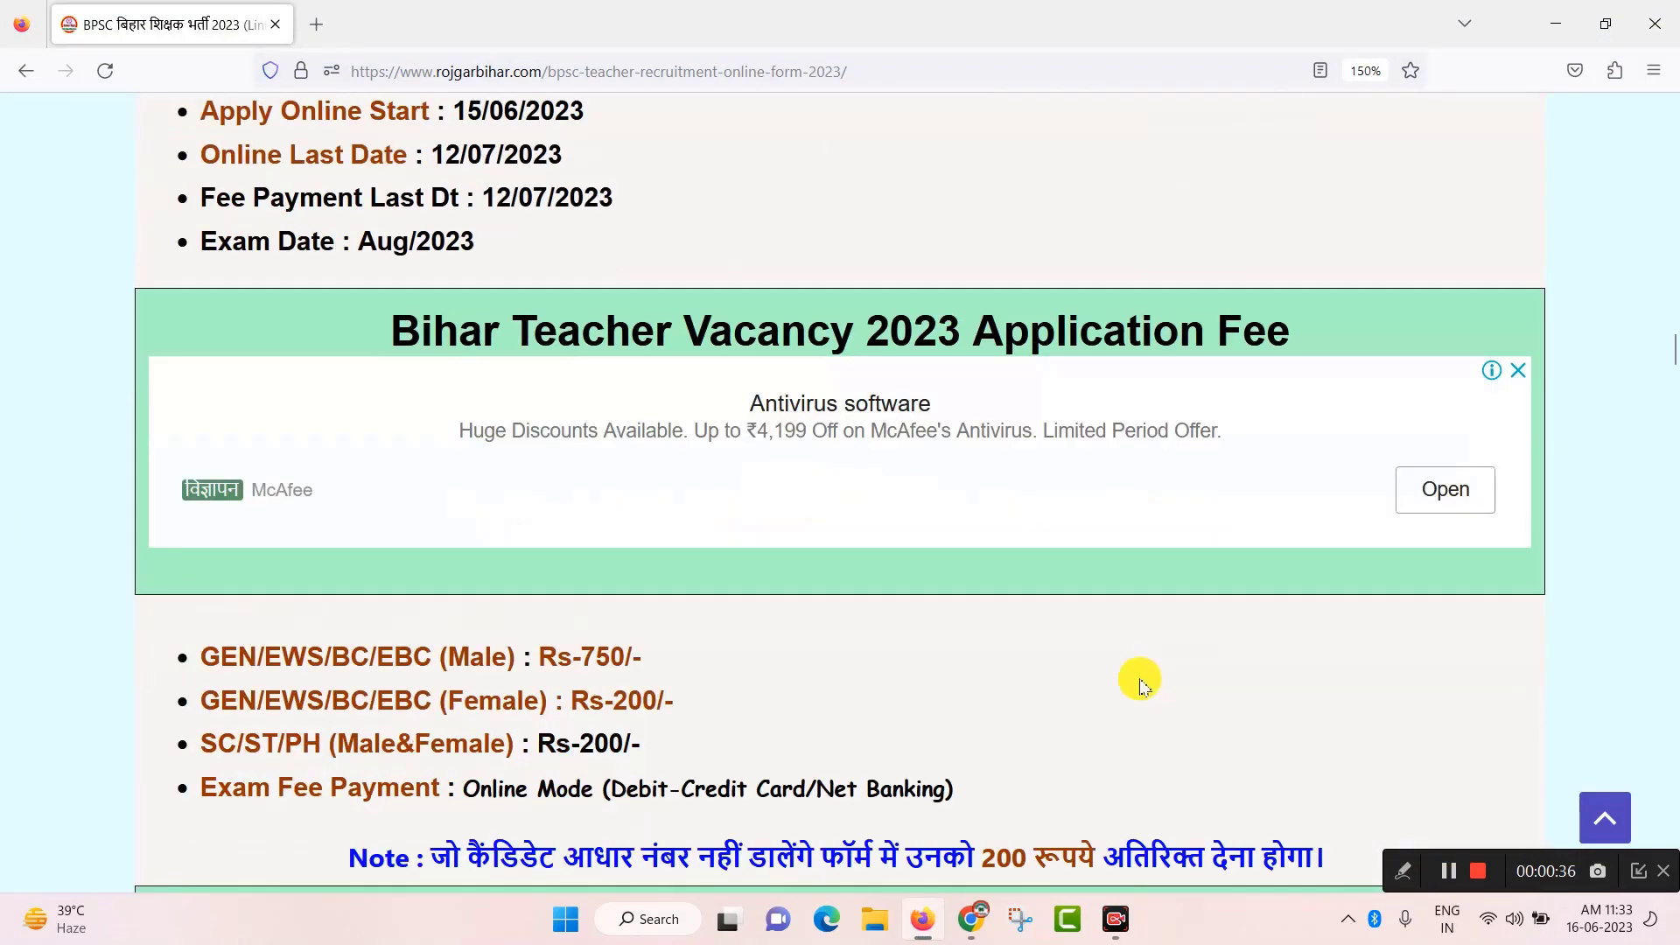
pyautogui.scroll(-10, 1027, 718)
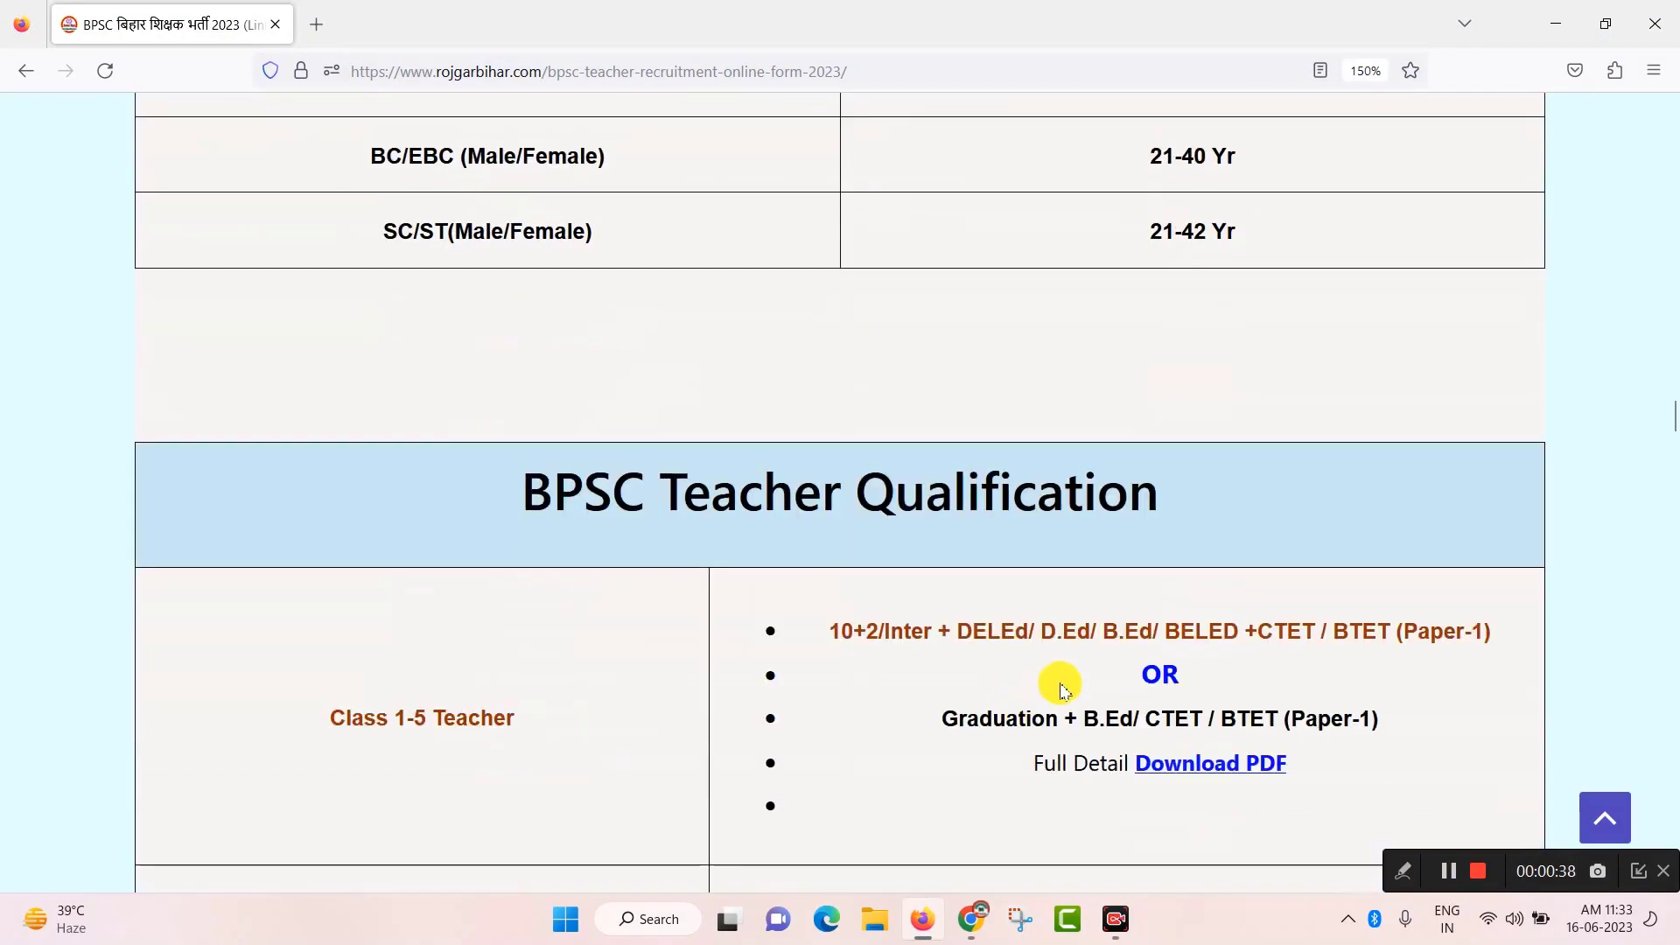
pyautogui.scroll(-2, 1072, 695)
pyautogui.scroll(2, 690, 560)
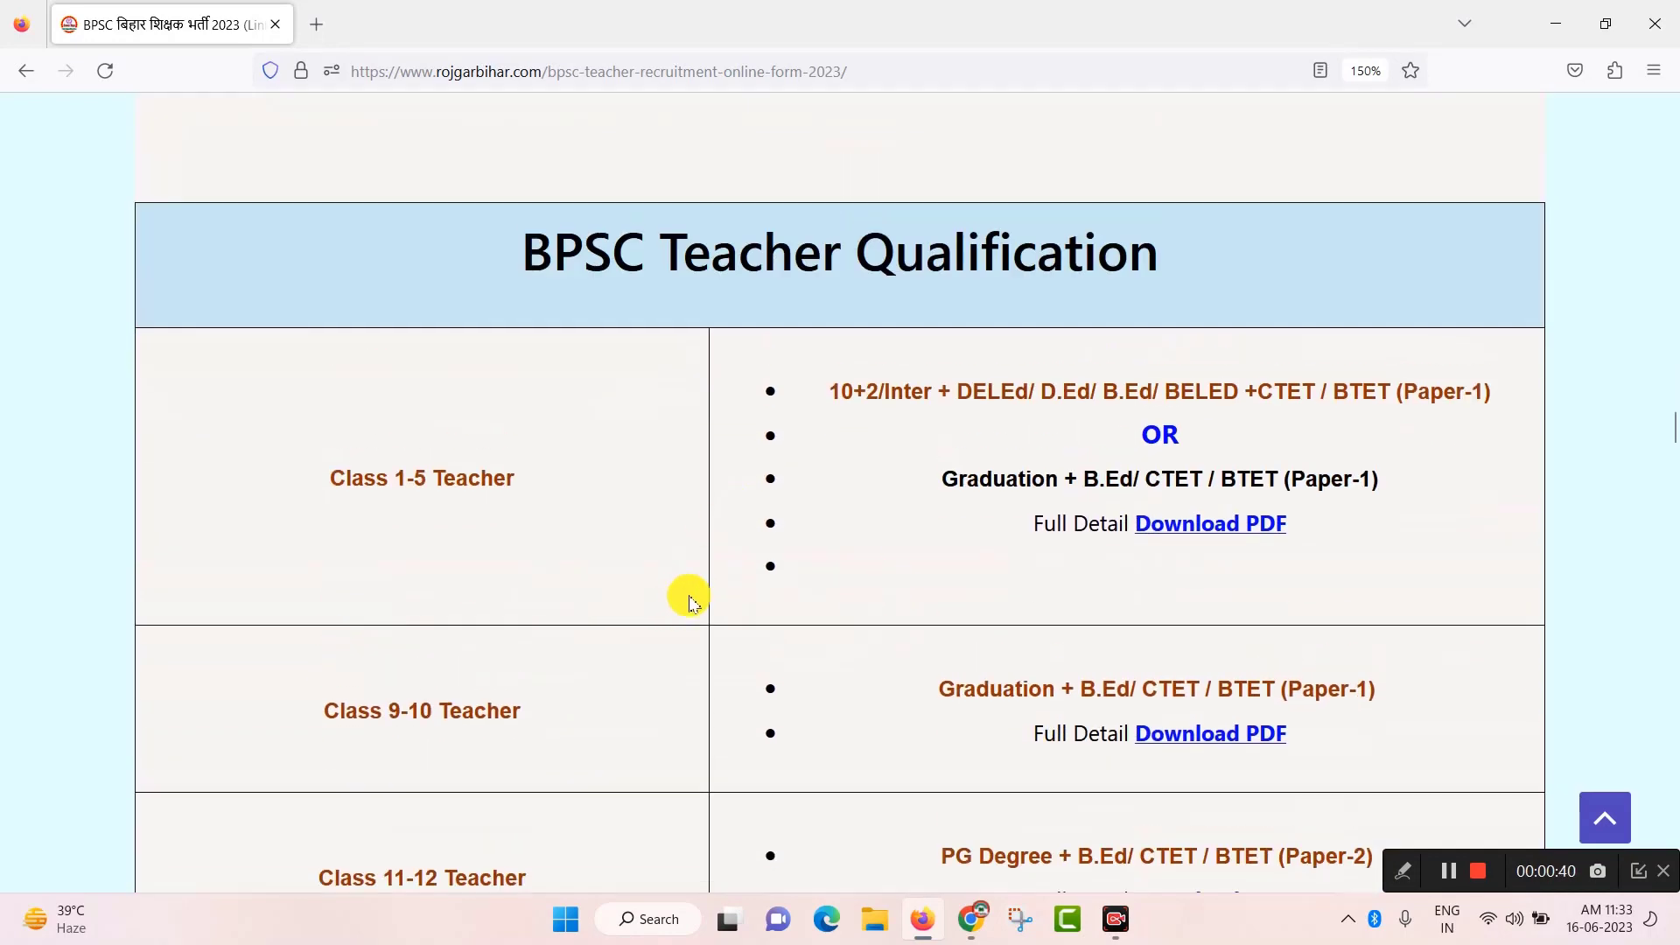
# Examine the post's exam pattern, vacancy counts, syllabus downloads and online application links, finishing back at the page's beginning
pyautogui.scroll(-10, 1040, 732)
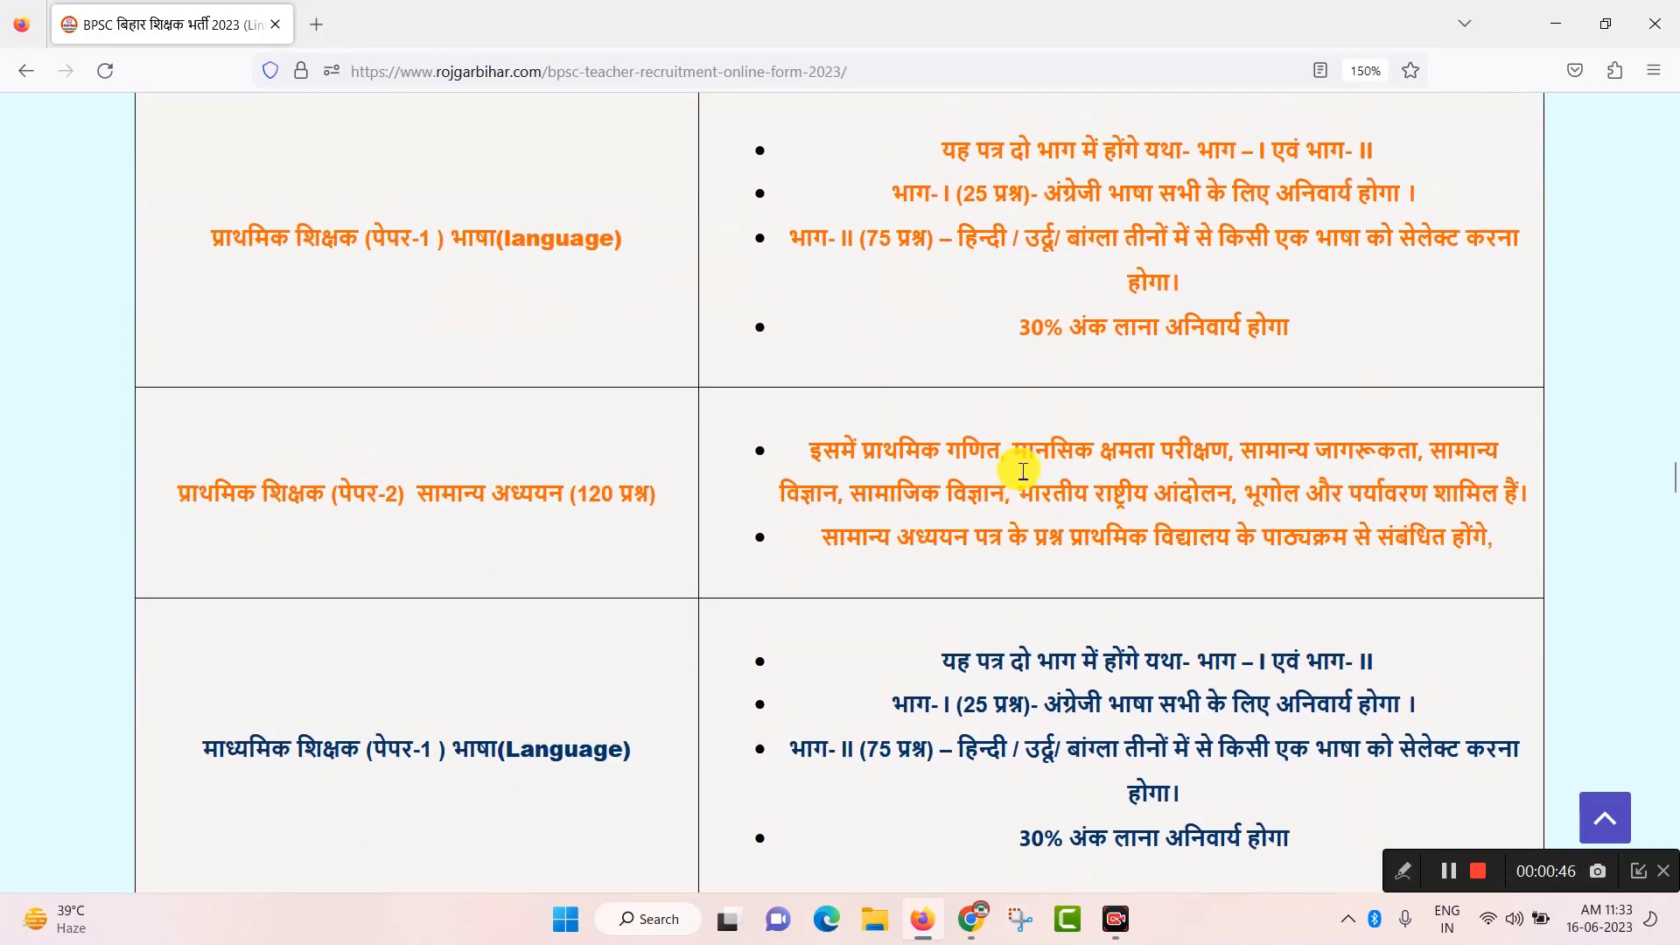
pyautogui.scroll(1, 787, 394)
pyautogui.scroll(-2, 1006, 621)
pyautogui.scroll(-10, 1034, 634)
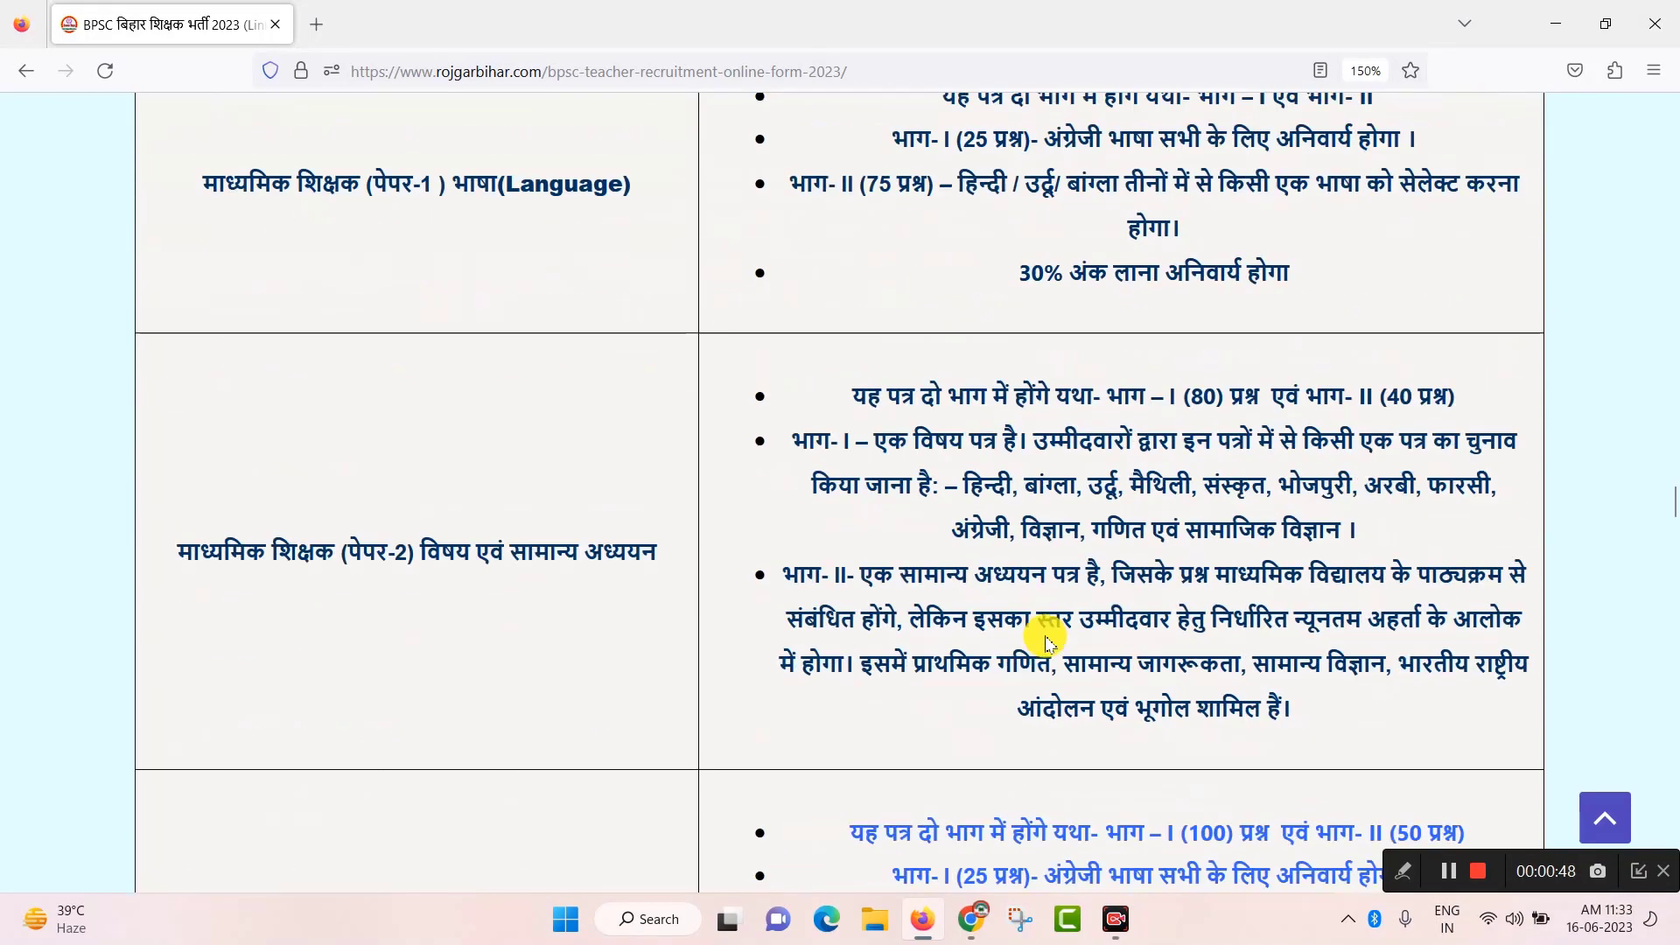
pyautogui.scroll(-3, 993, 656)
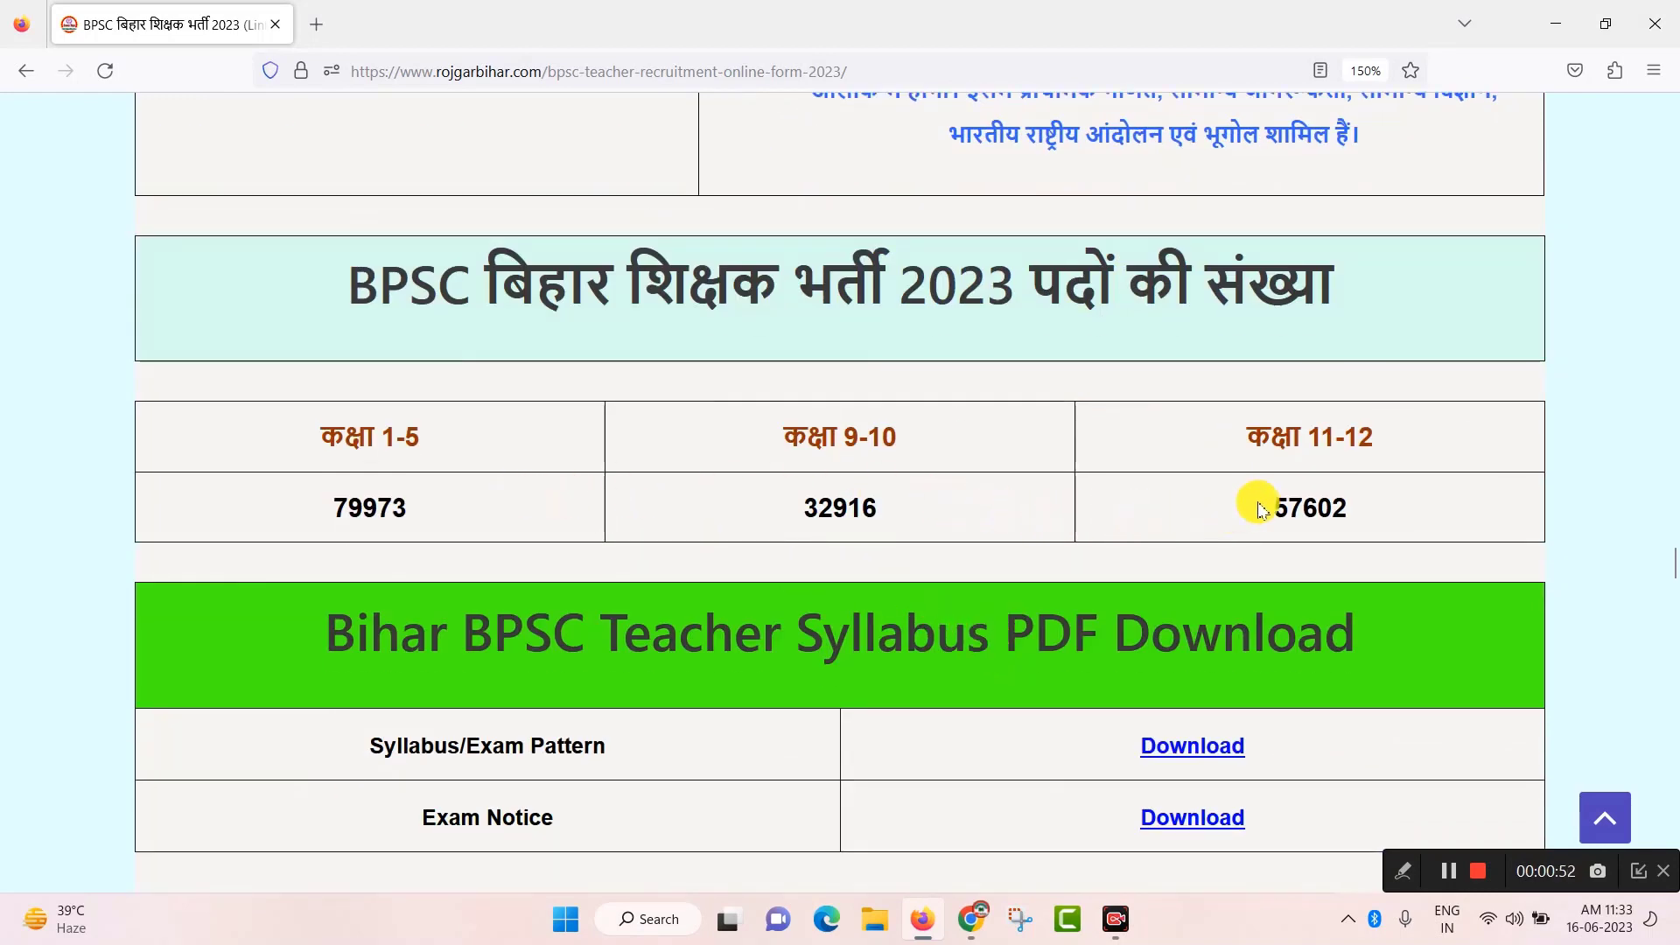
pyautogui.scroll(-3, 1225, 577)
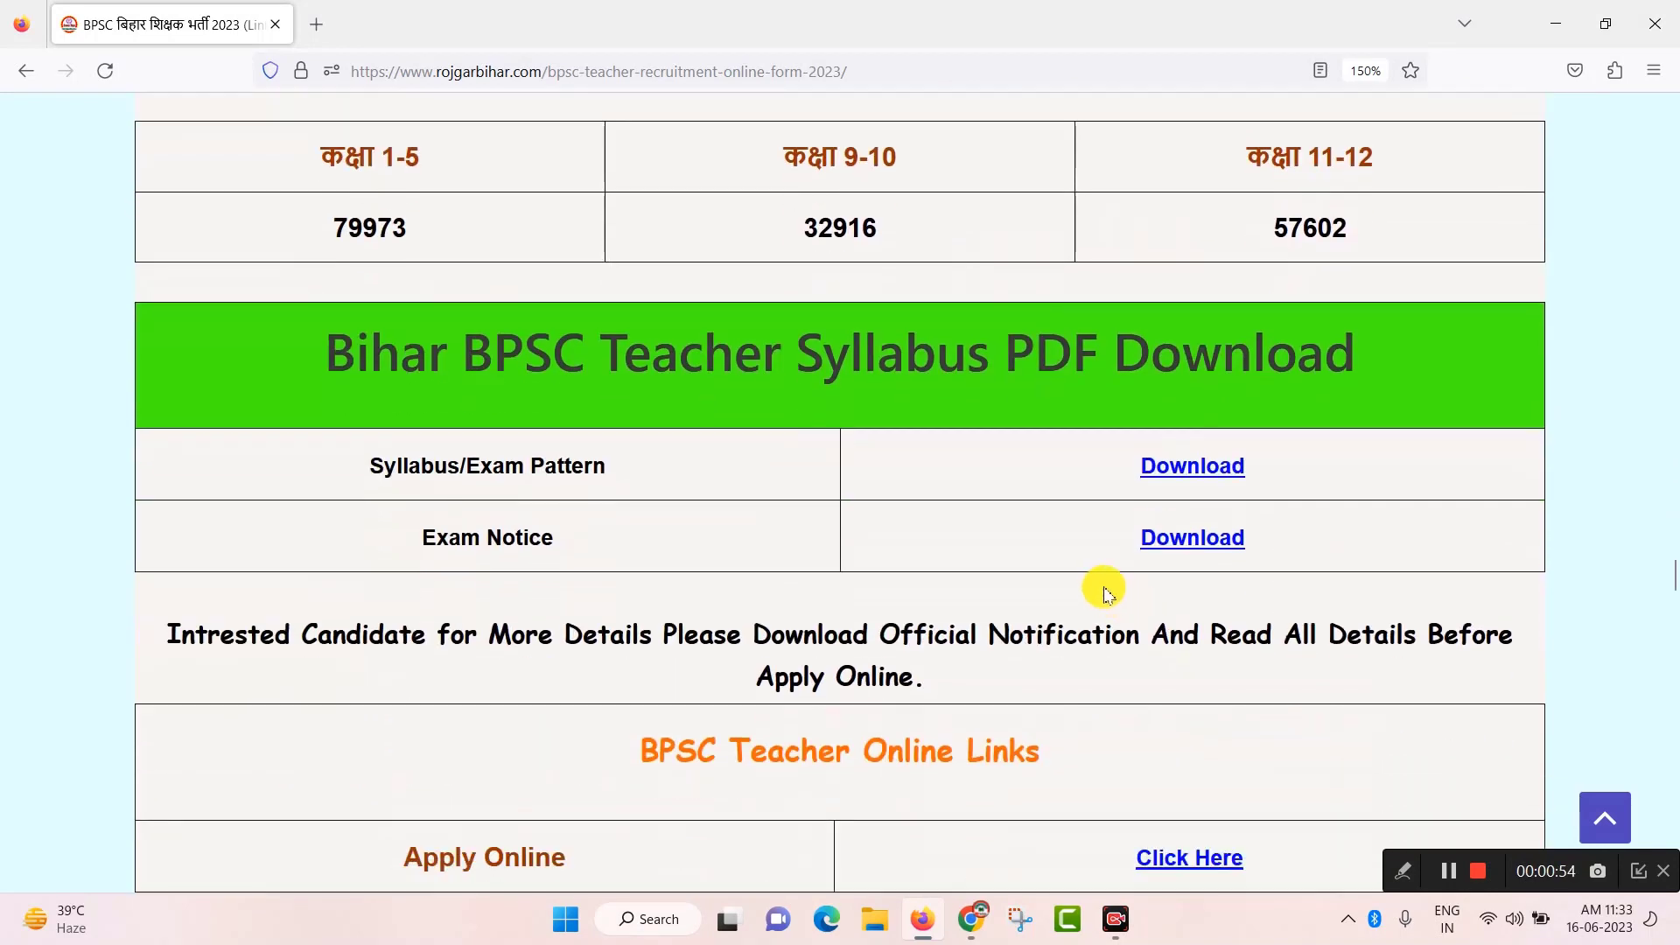
pyautogui.scroll(-2, 1015, 573)
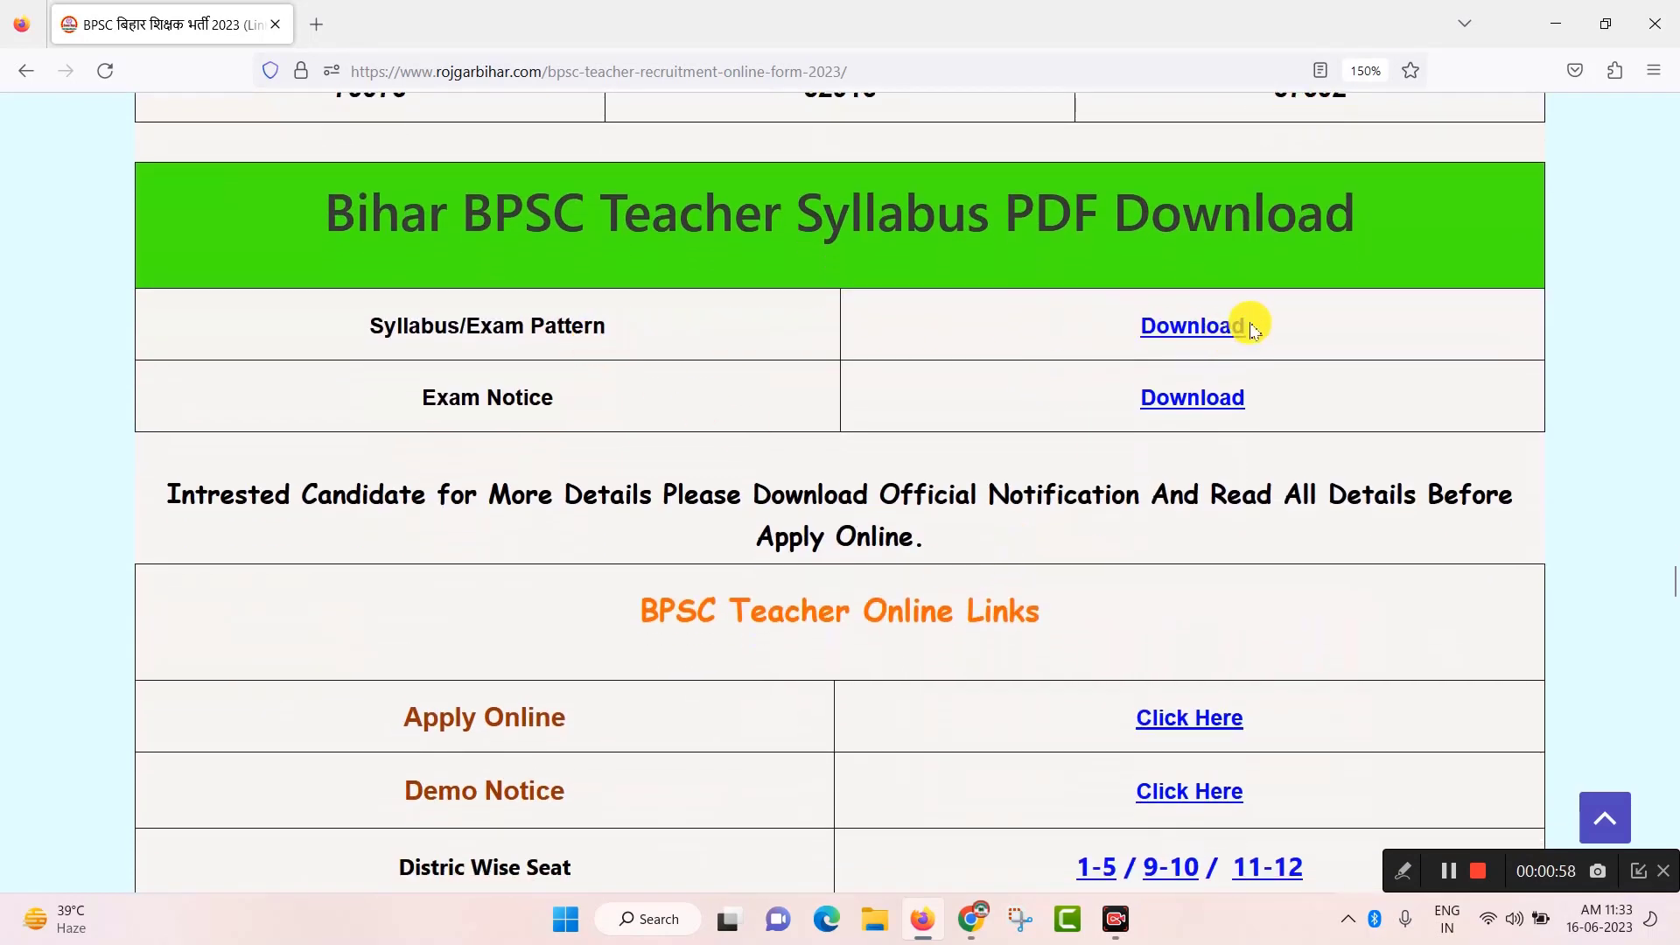
pyautogui.scroll(-3, 1093, 547)
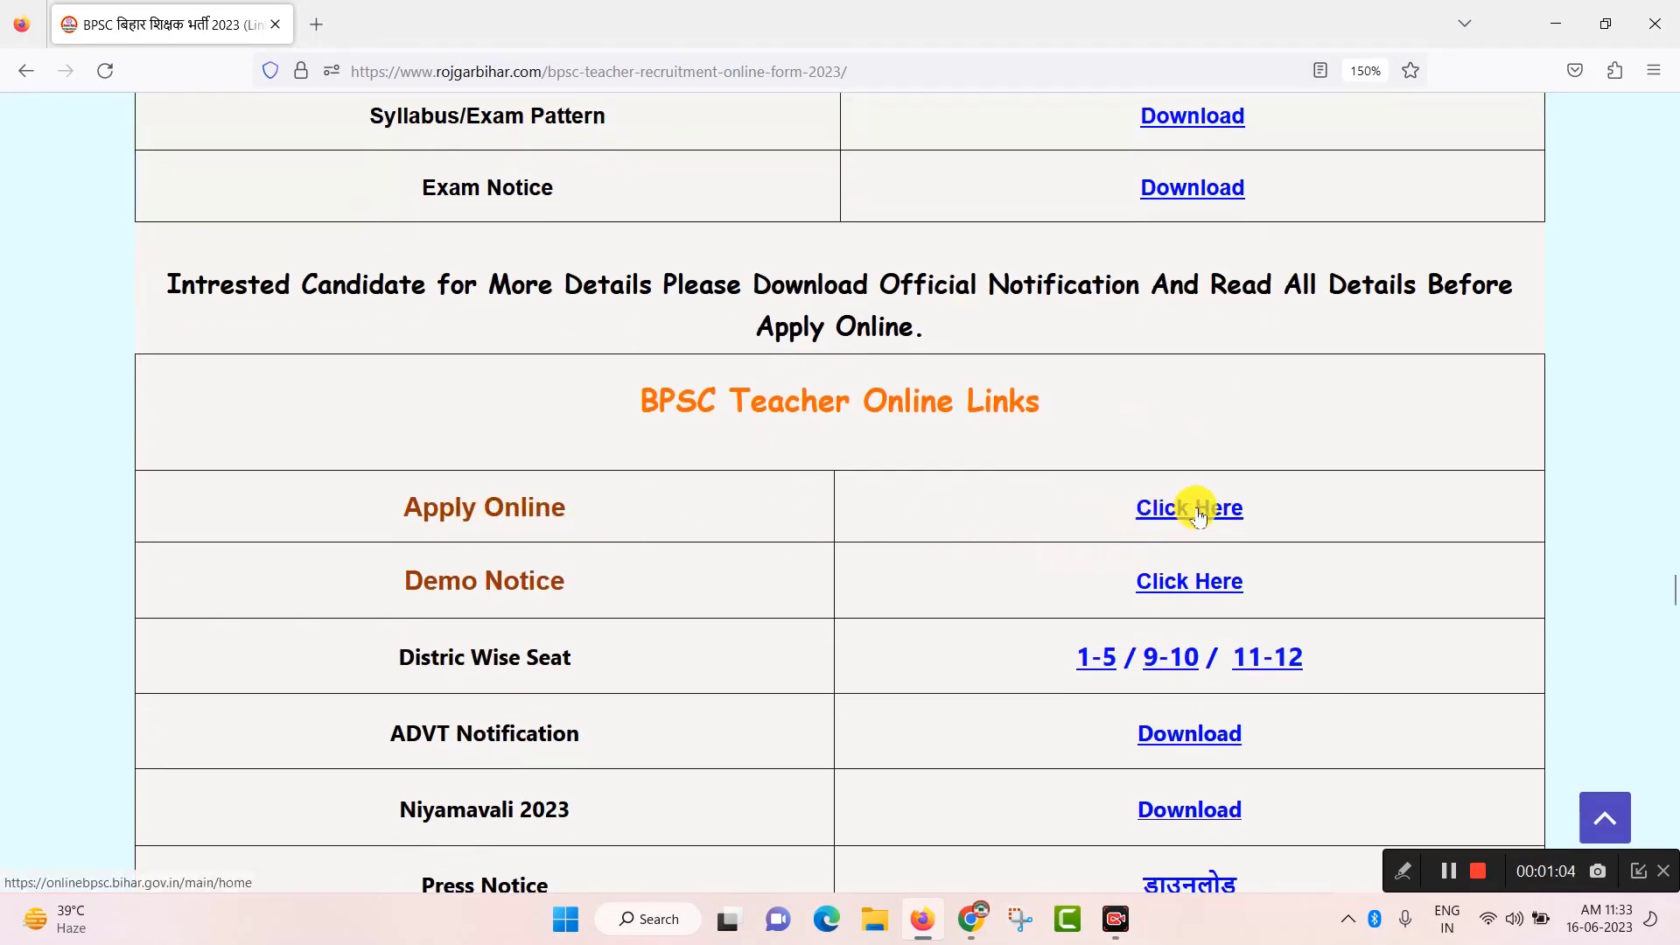
pyautogui.scroll(-2, 1002, 660)
pyautogui.scroll(2, 1005, 659)
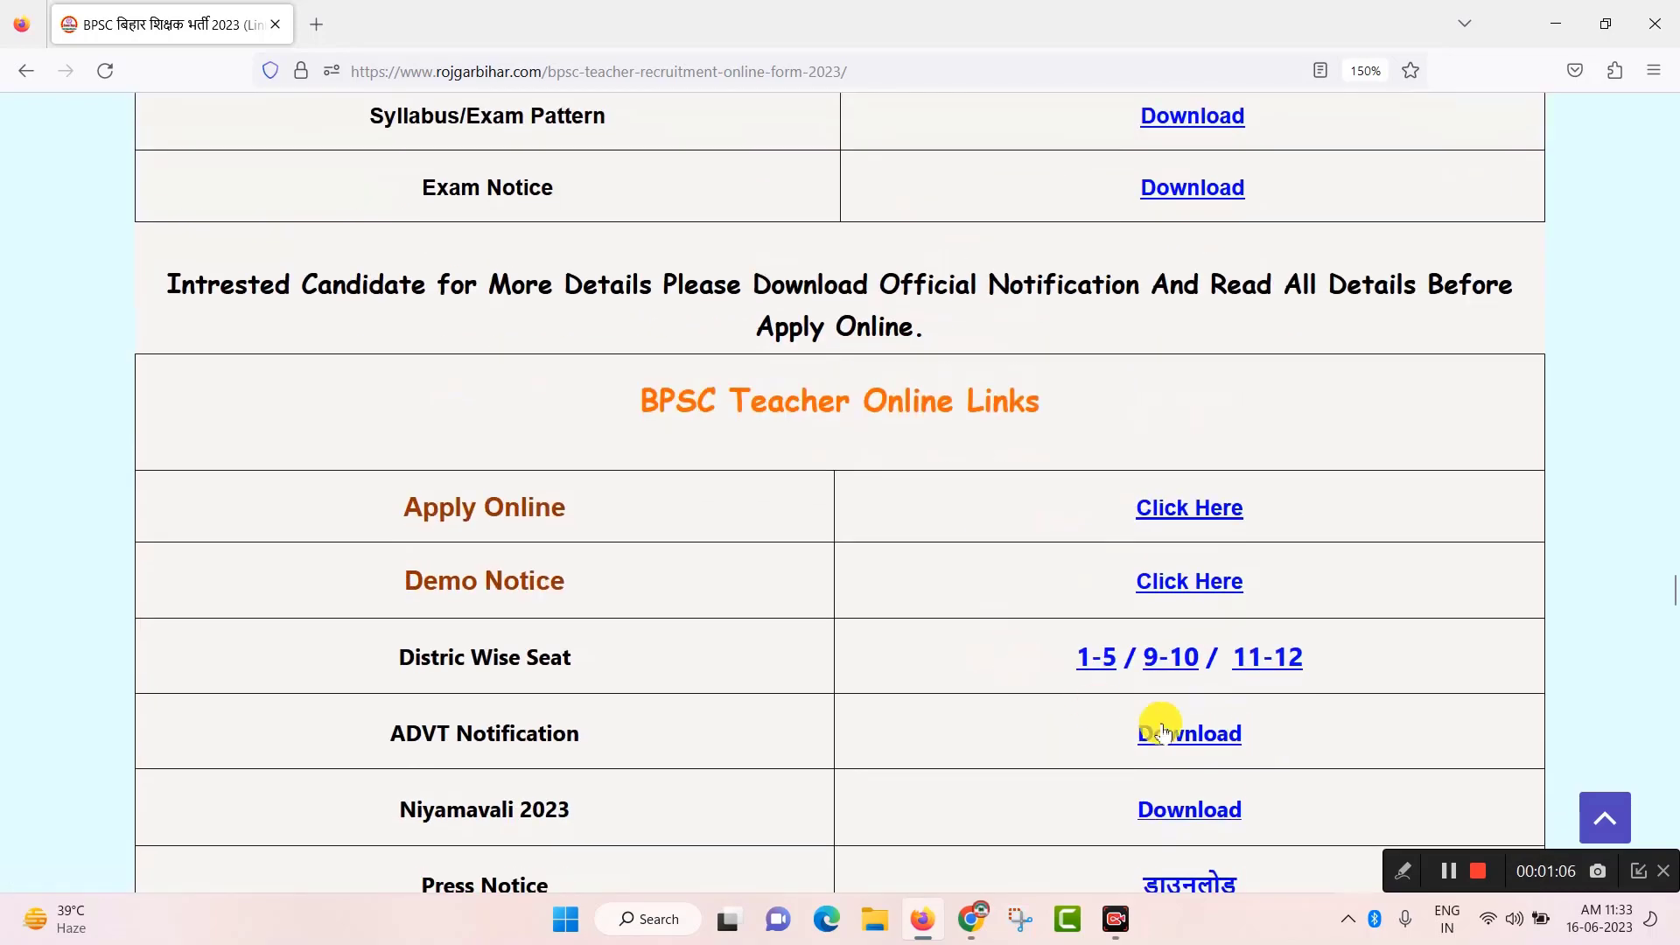
pyautogui.click(1603, 816)
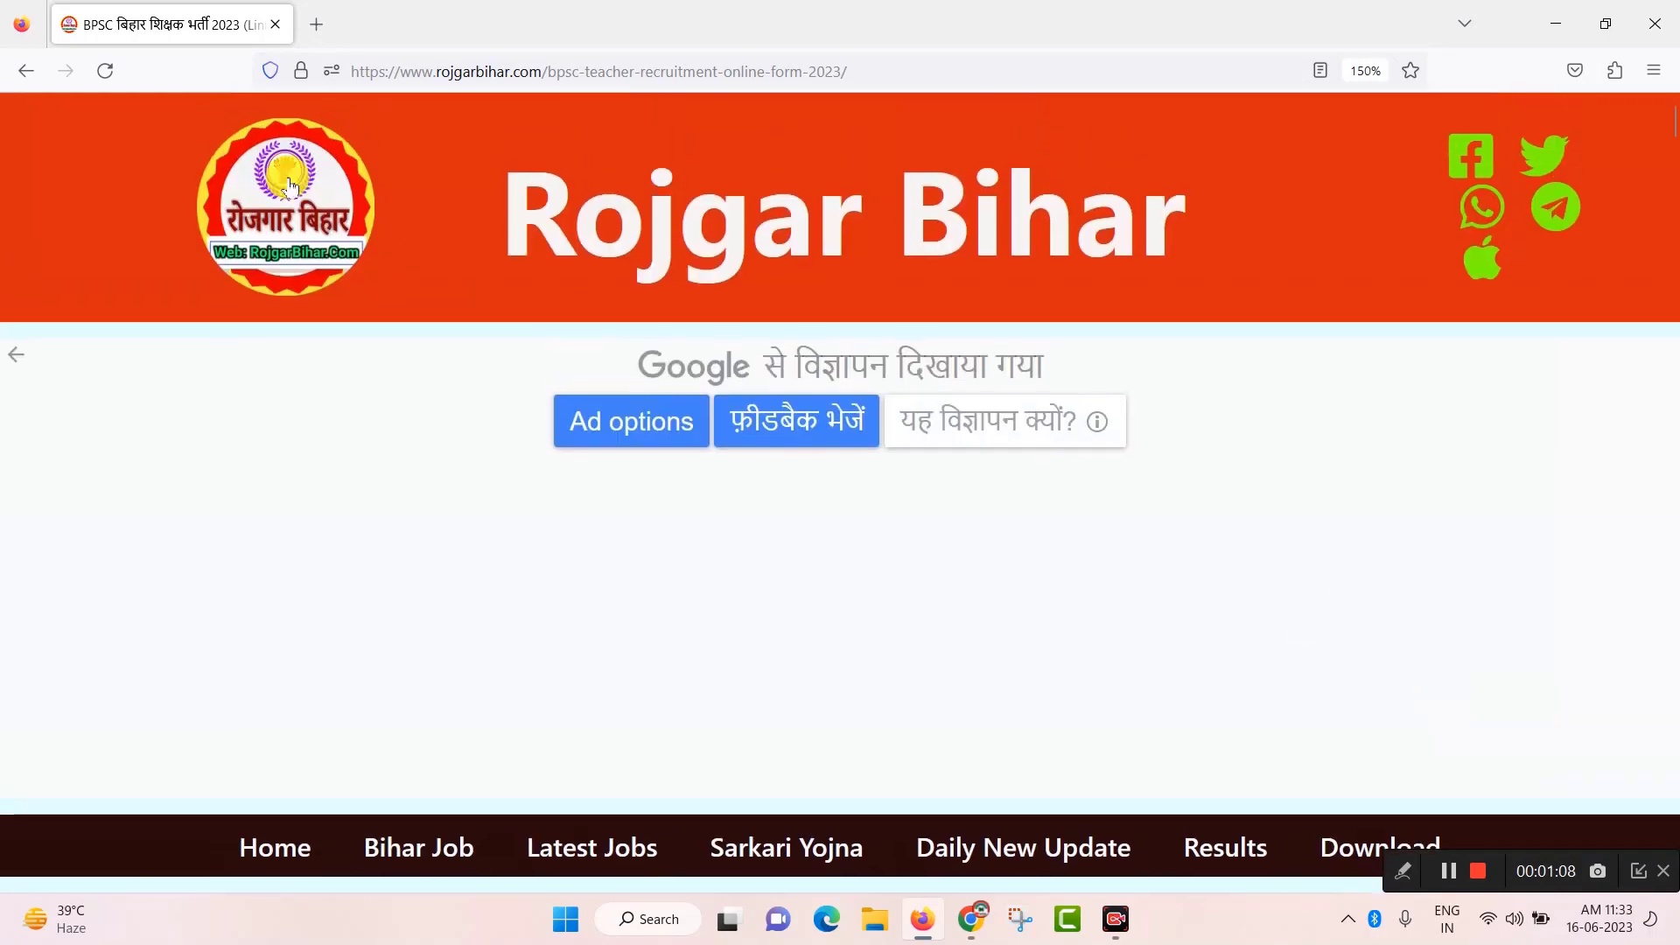
# Switch to Chrome and review the BPSC home page, the live advertisement list and the NB-2023-06-14-03.pdf application instructions
pyautogui.click(969, 924)
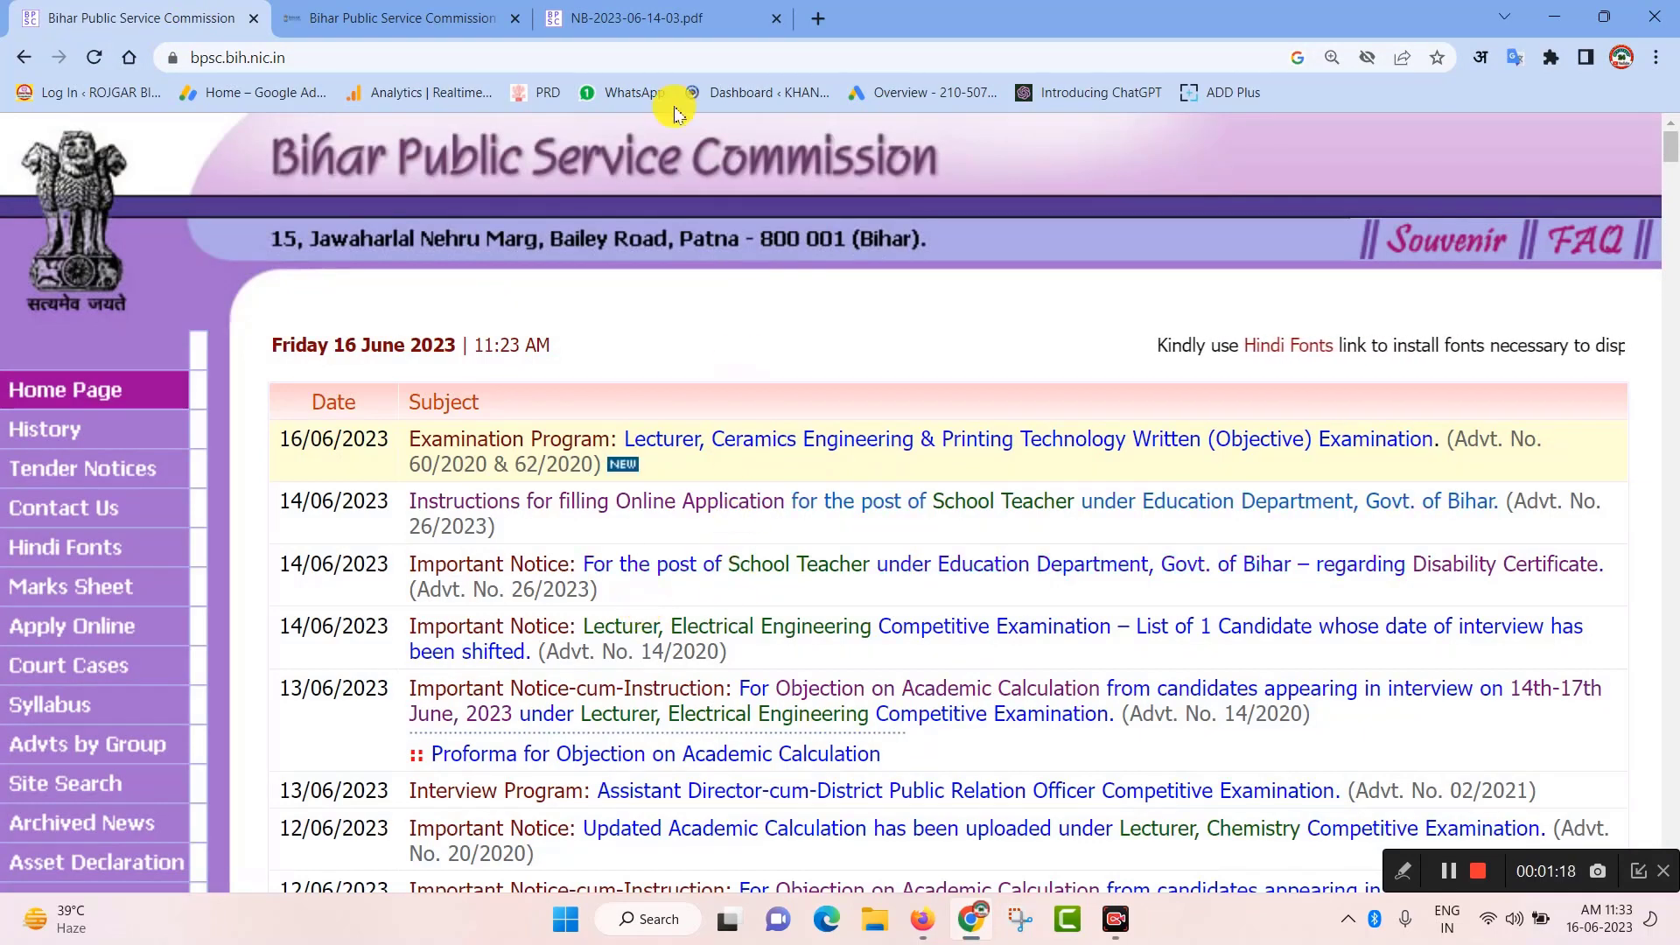
pyautogui.click(429, 17)
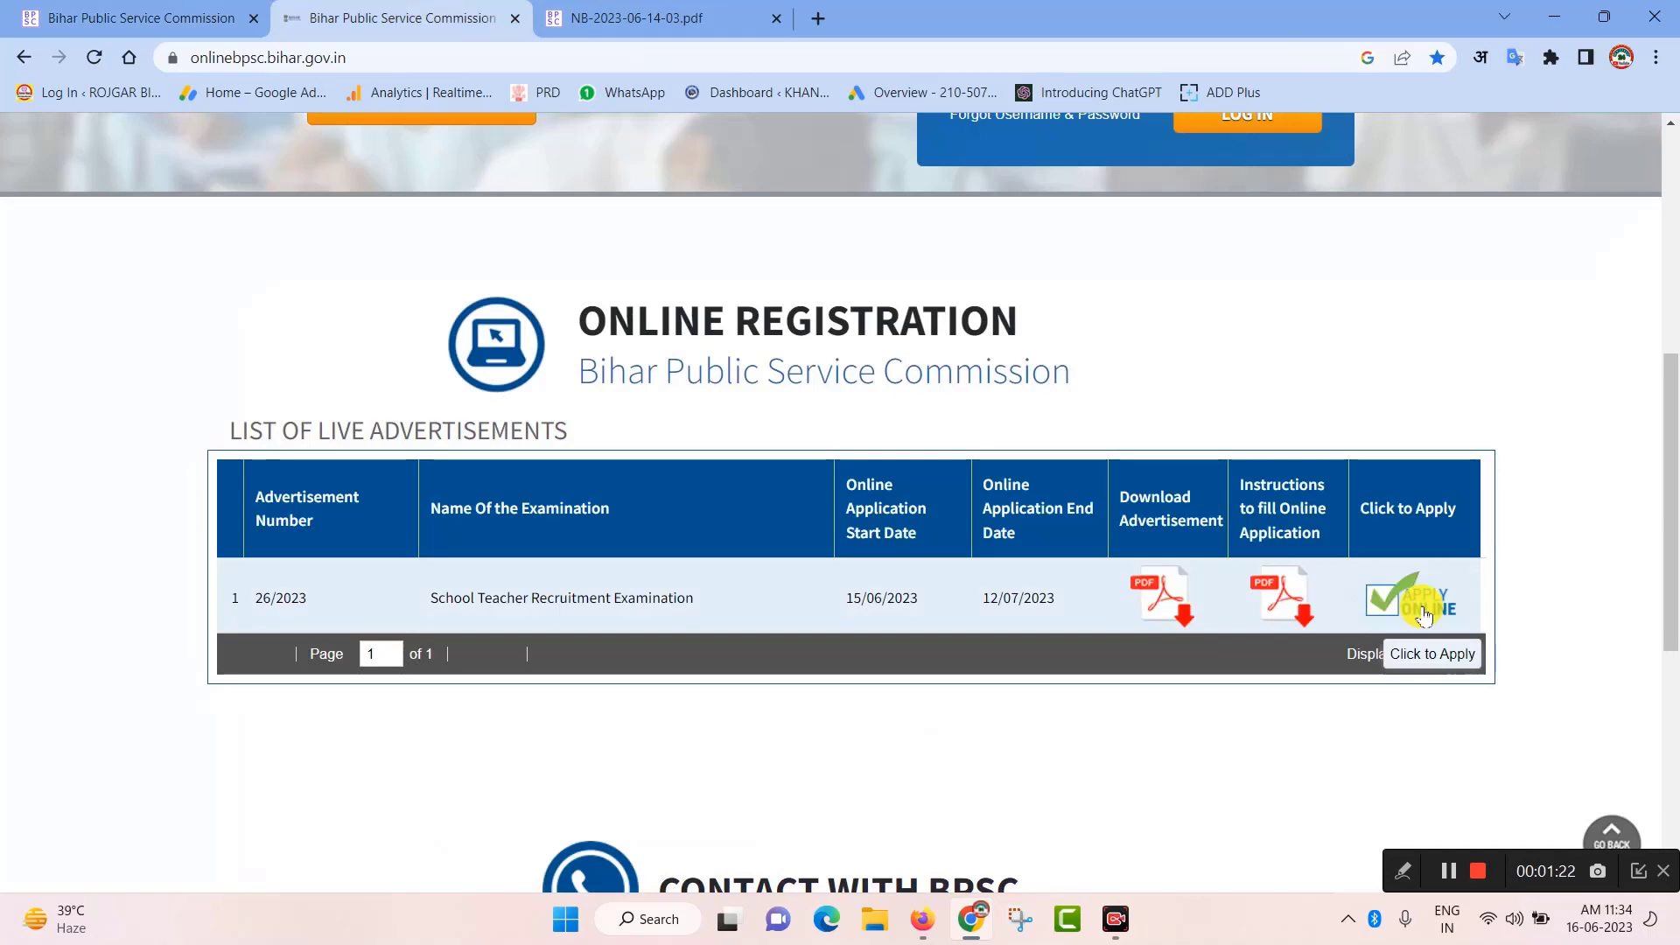
pyautogui.click(176, 10)
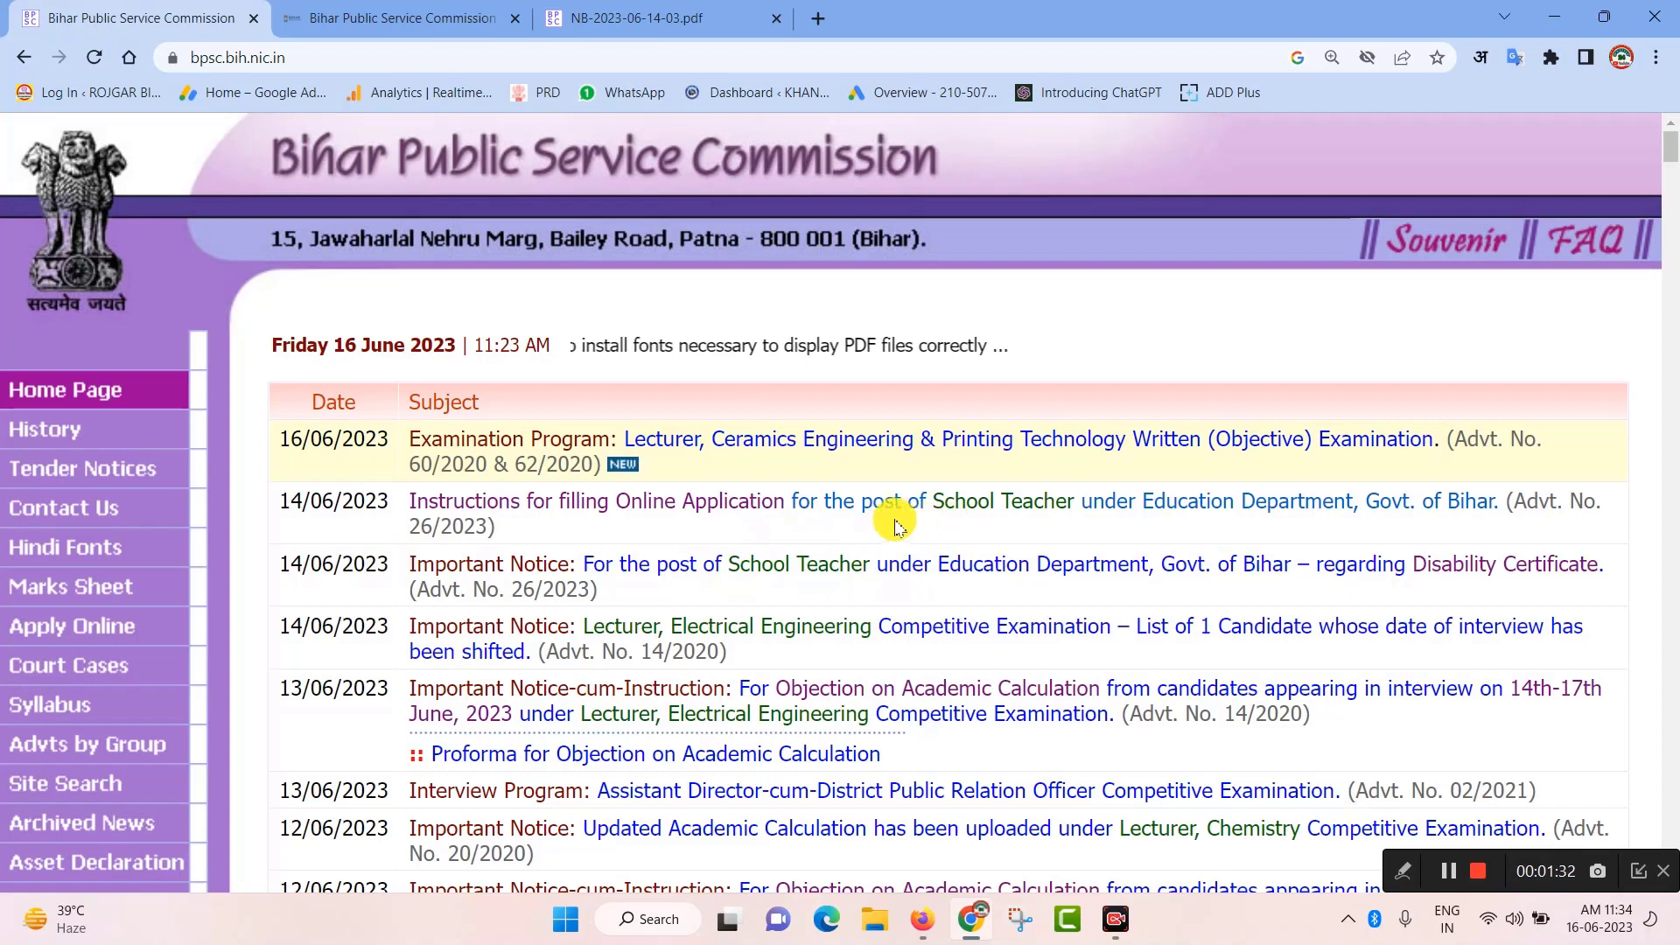
pyautogui.click(674, 17)
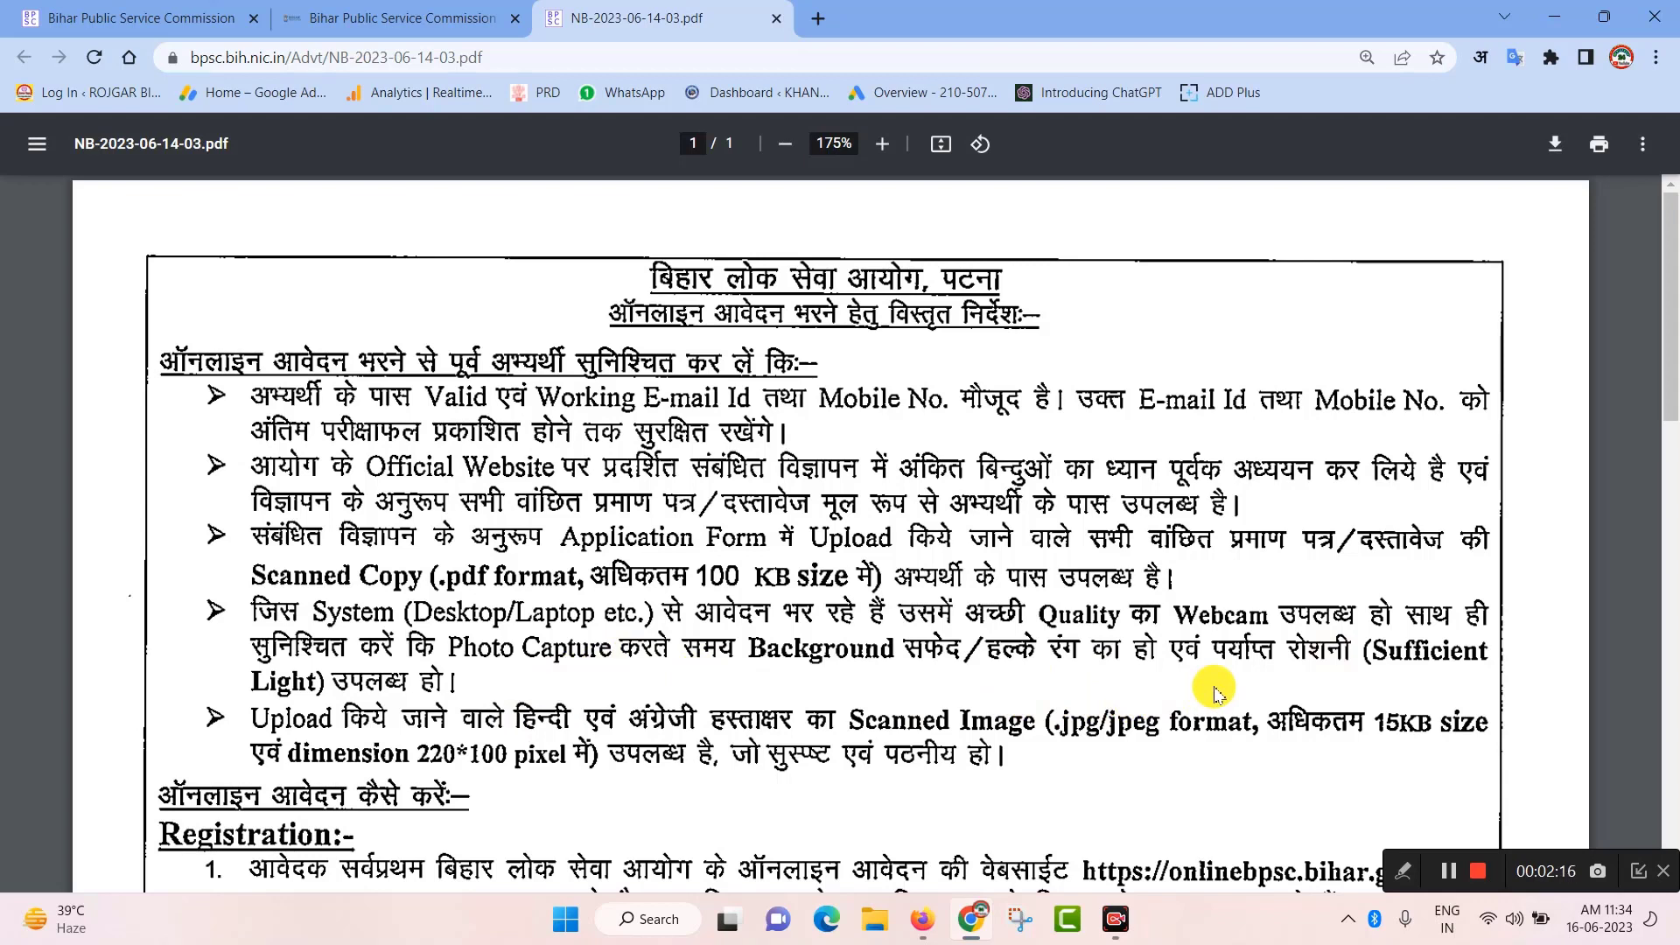
# Open the online registration form for the School Teacher Recruitment Examination, advertisement 26/2023, from the live advertisements list
pyautogui.click(385, 15)
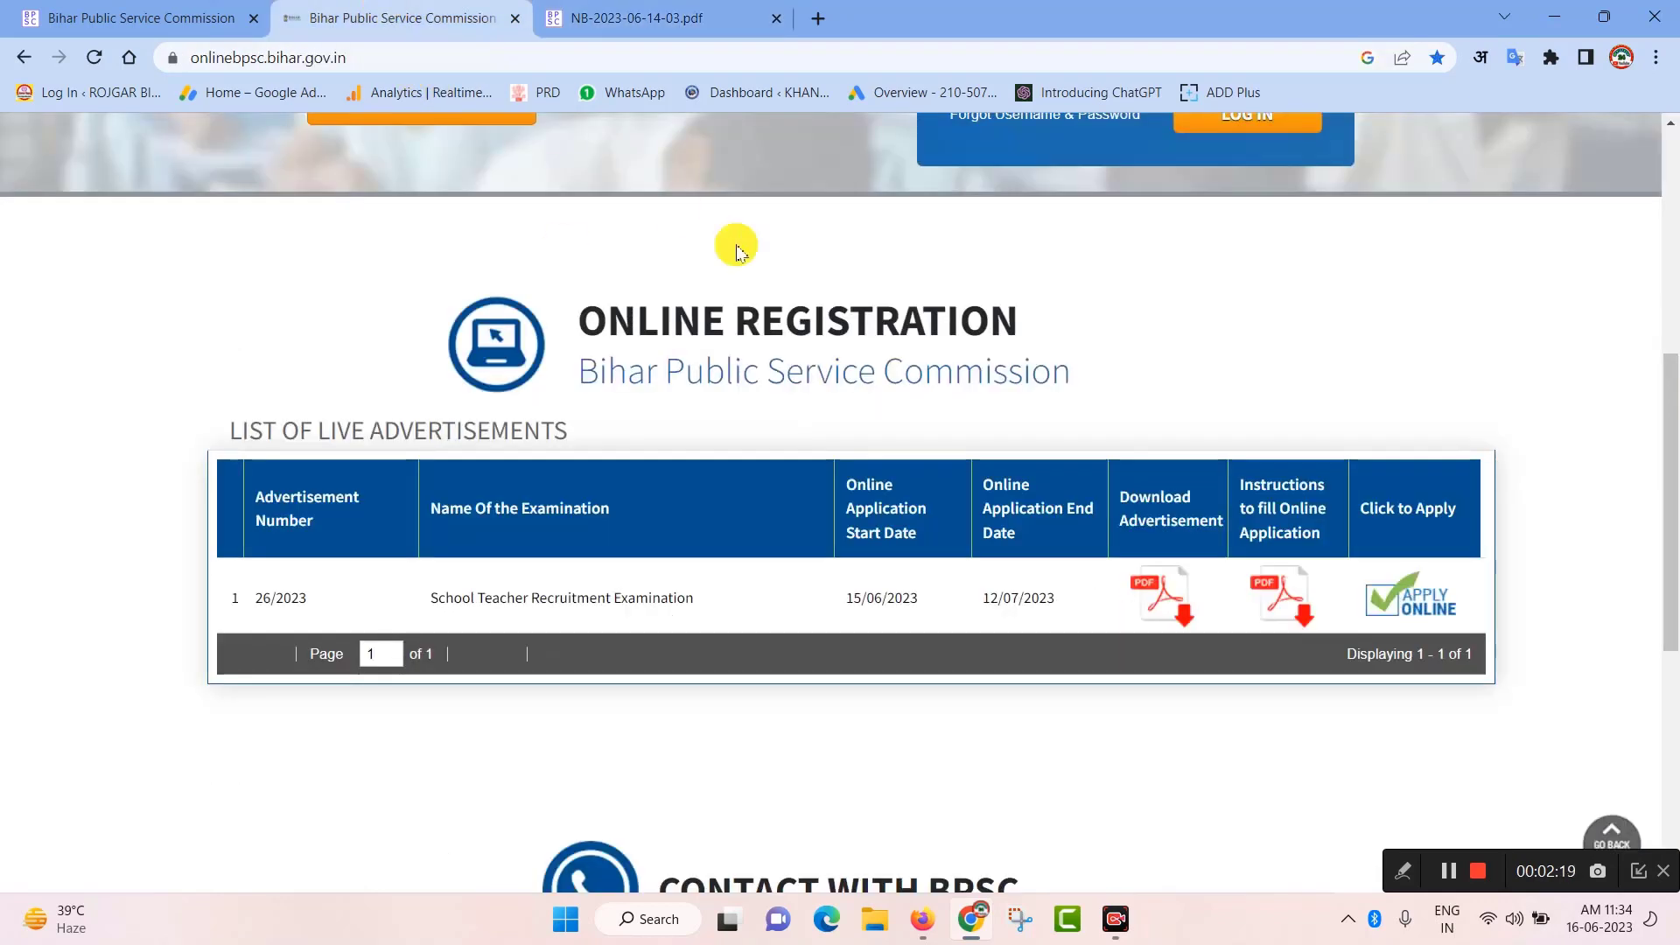
pyautogui.click(1428, 603)
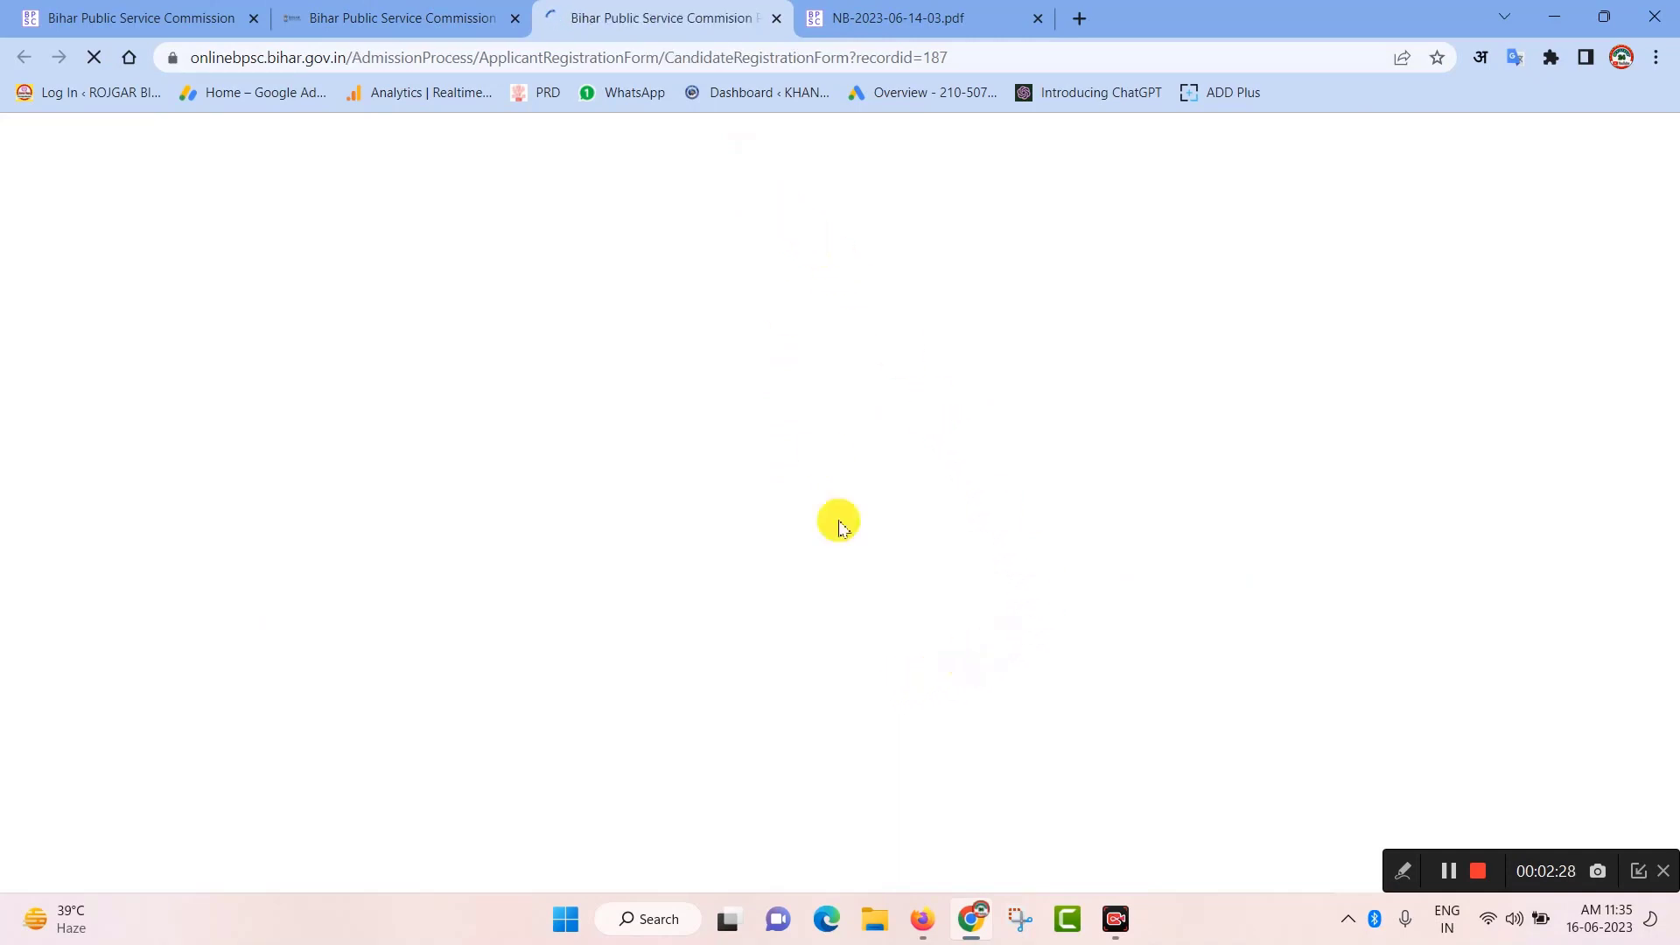
pyautogui.click(1448, 877)
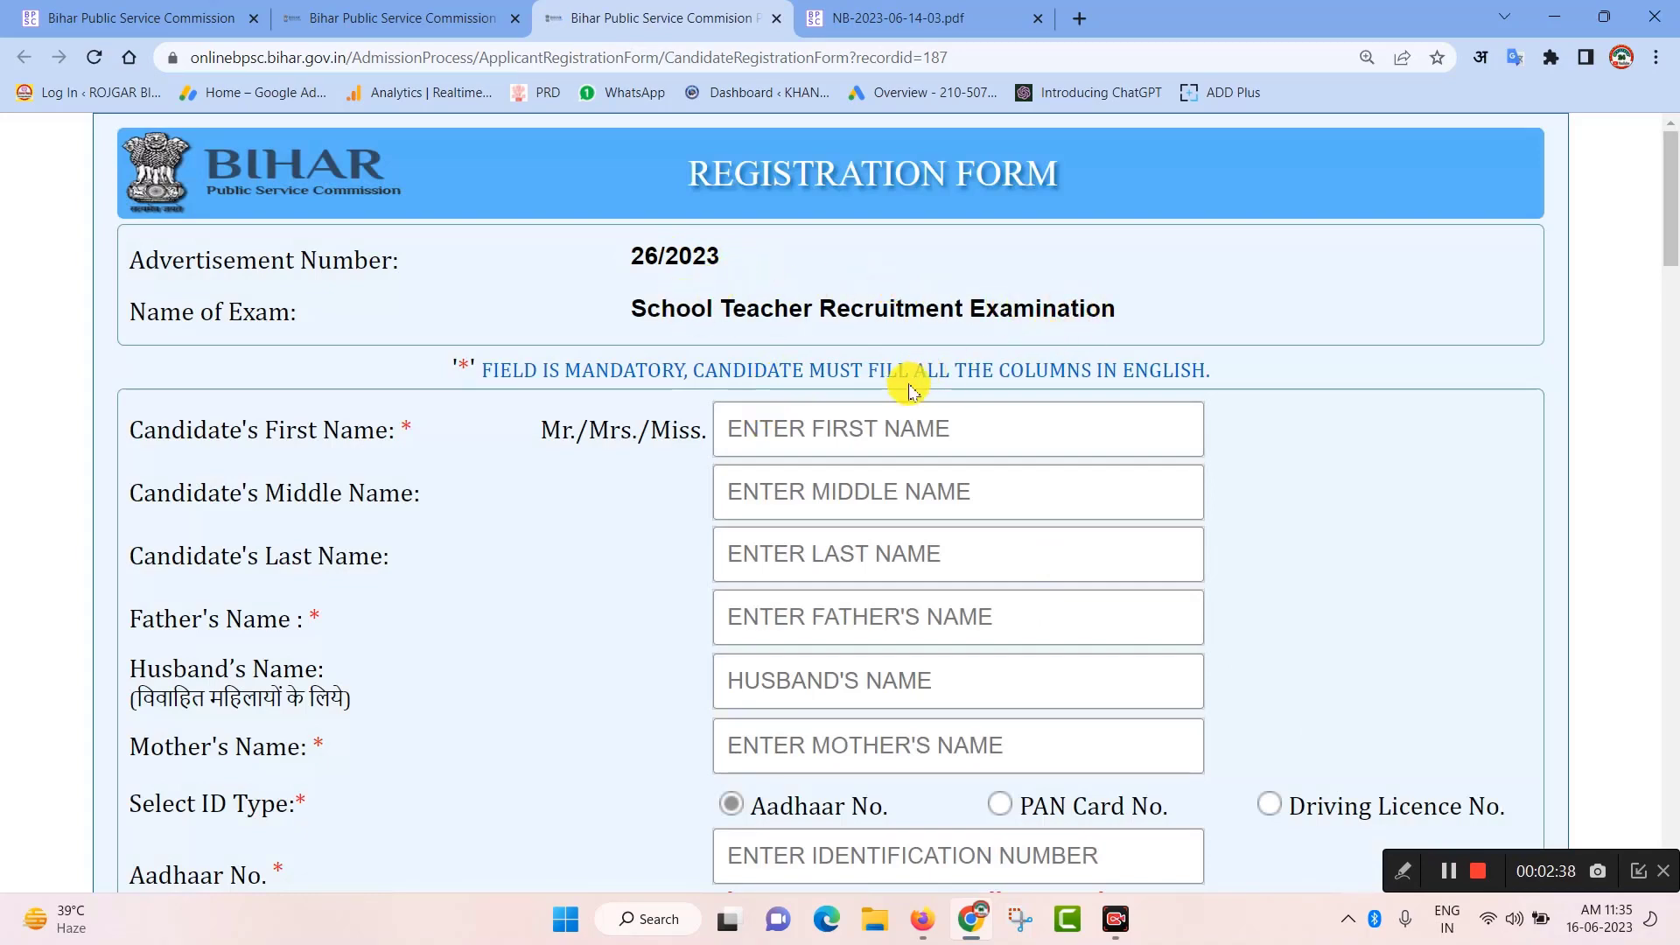
# Examine the registration form's candidate and parent name fields, ID type choices, Aadhaar number field and Aadhaar PDF upload
pyautogui.scroll(-3, 826, 433)
pyautogui.scroll(2, 831, 385)
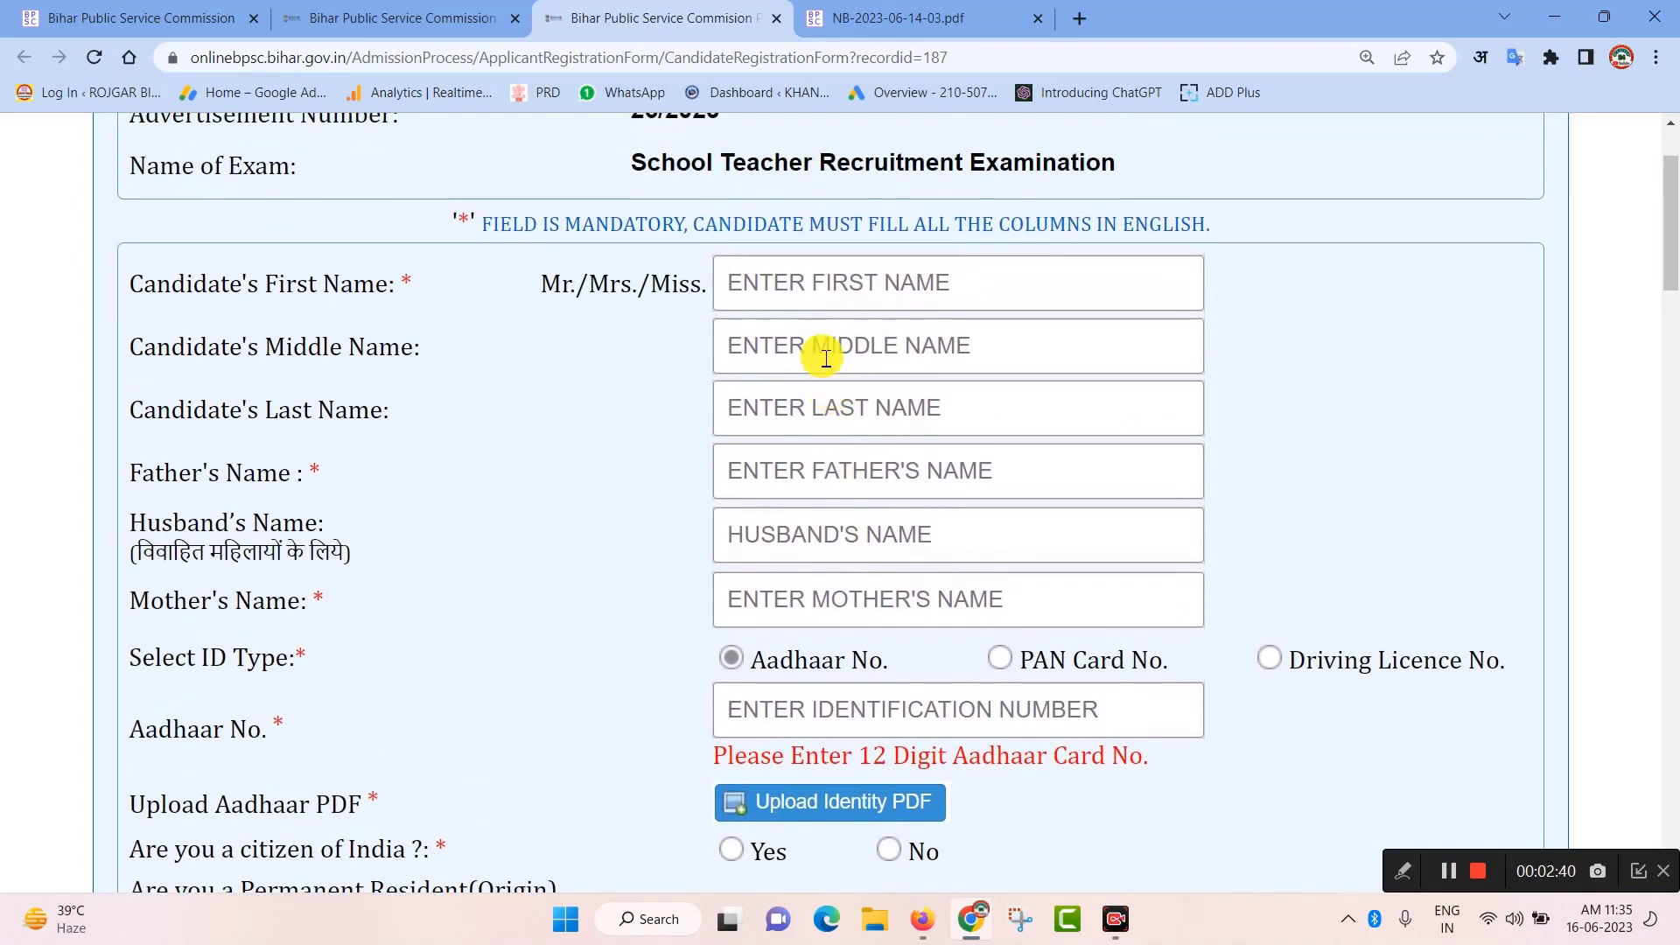
pyautogui.click(847, 281)
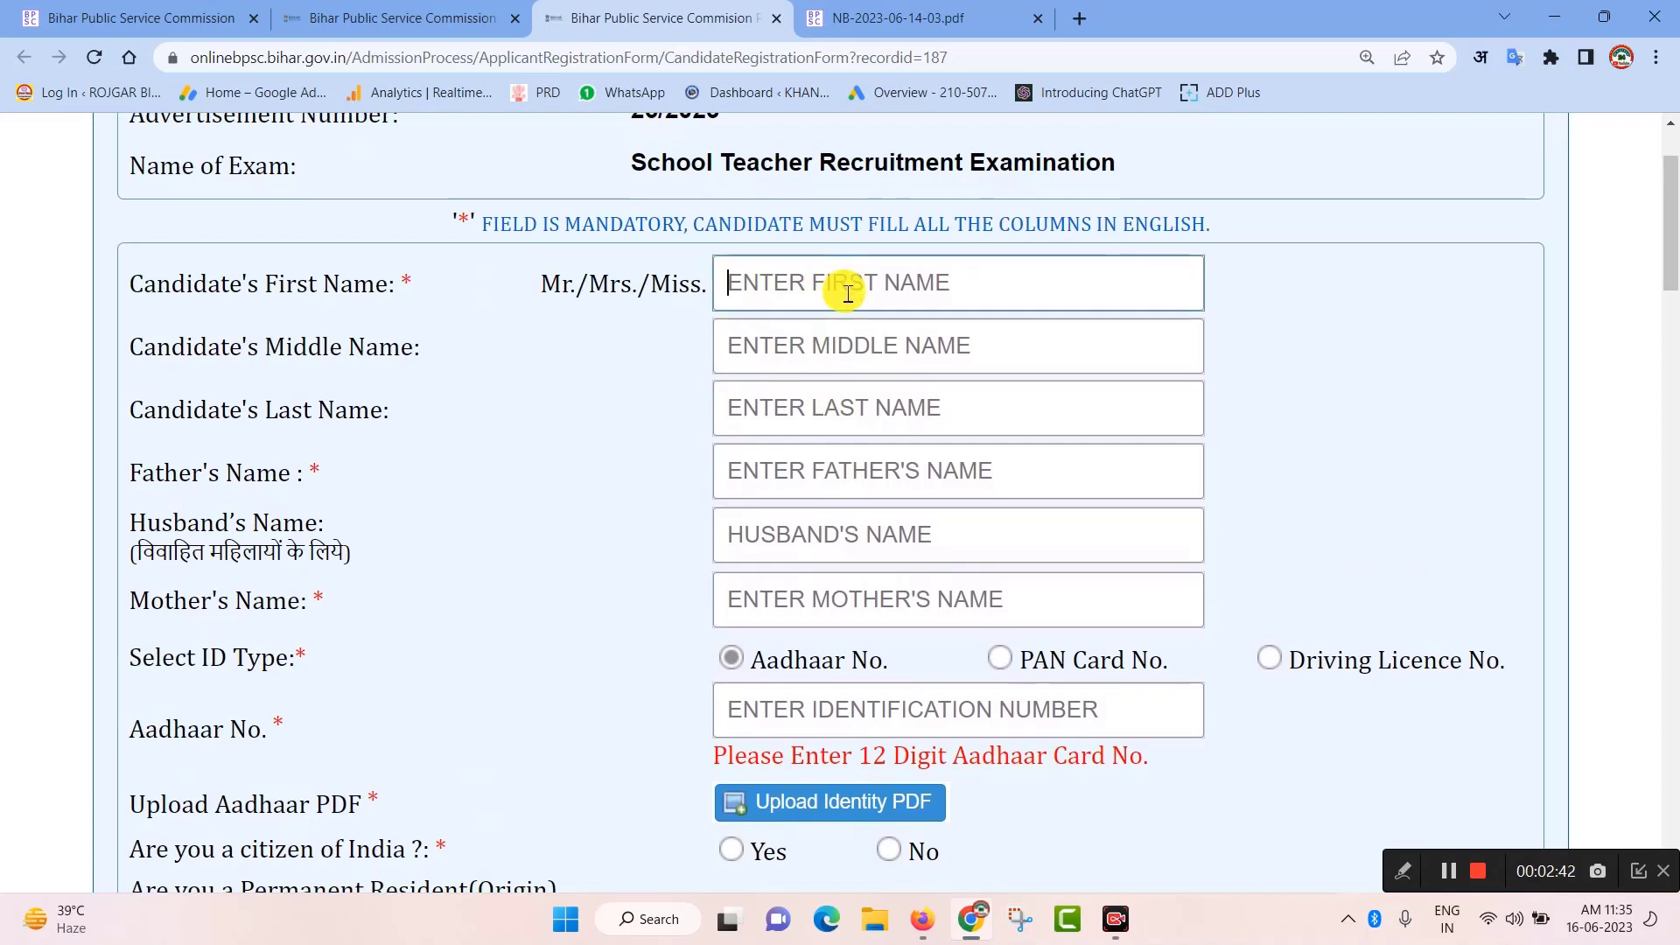
pyautogui.click(832, 331)
pyautogui.click(837, 413)
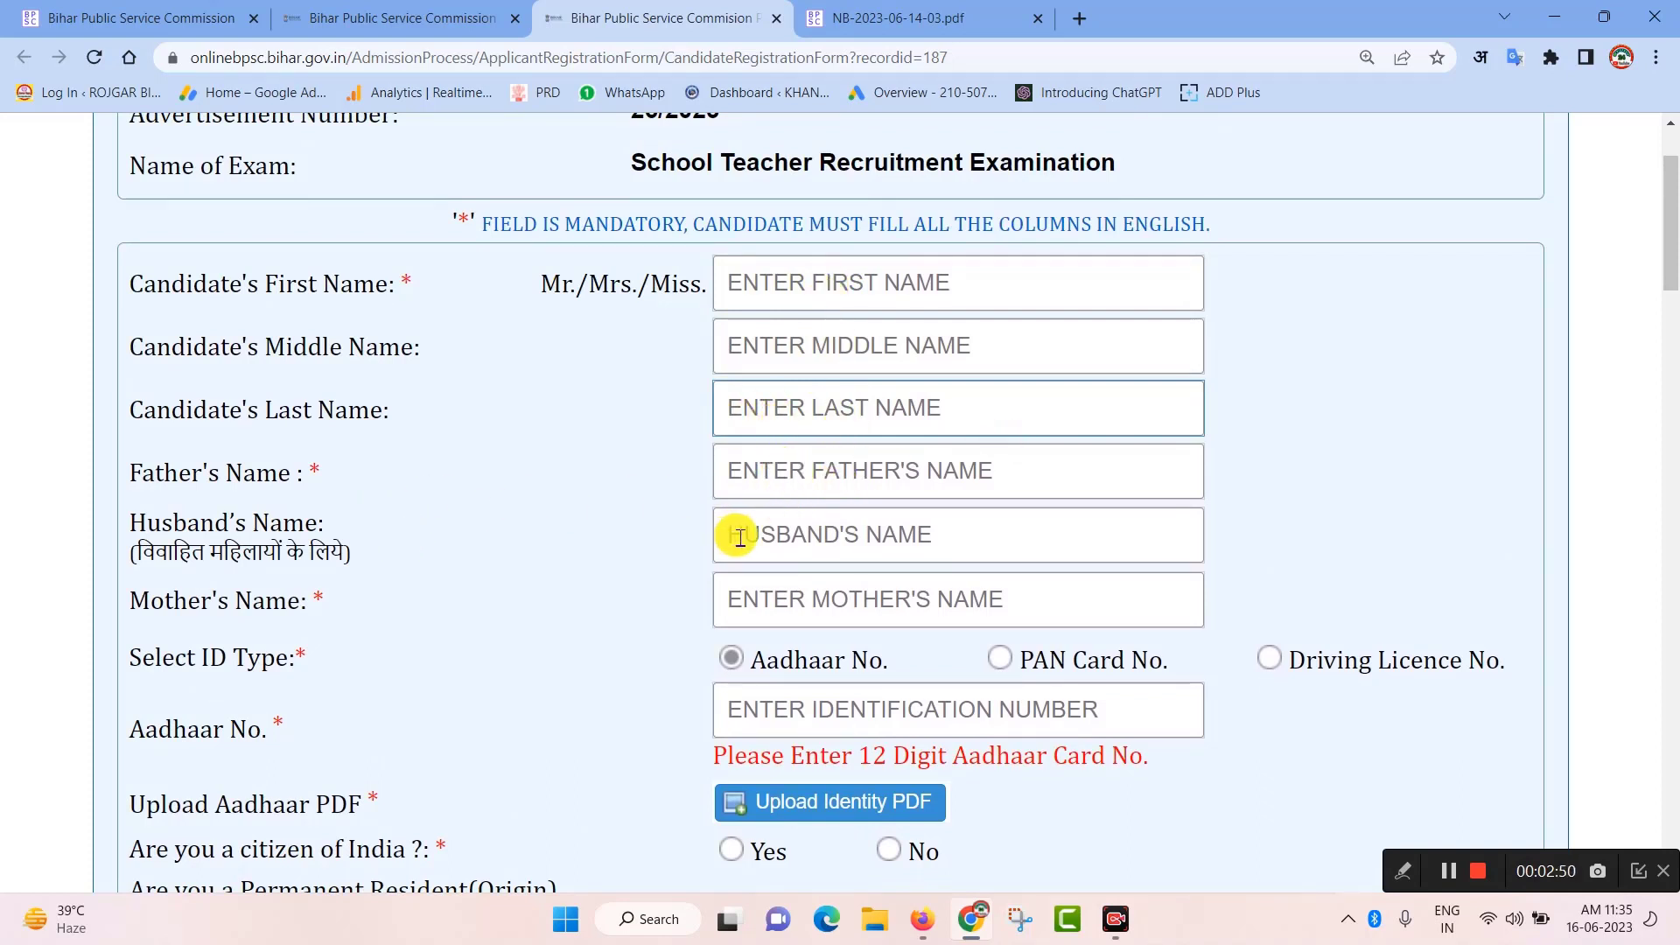
pyautogui.scroll(-2, 879, 540)
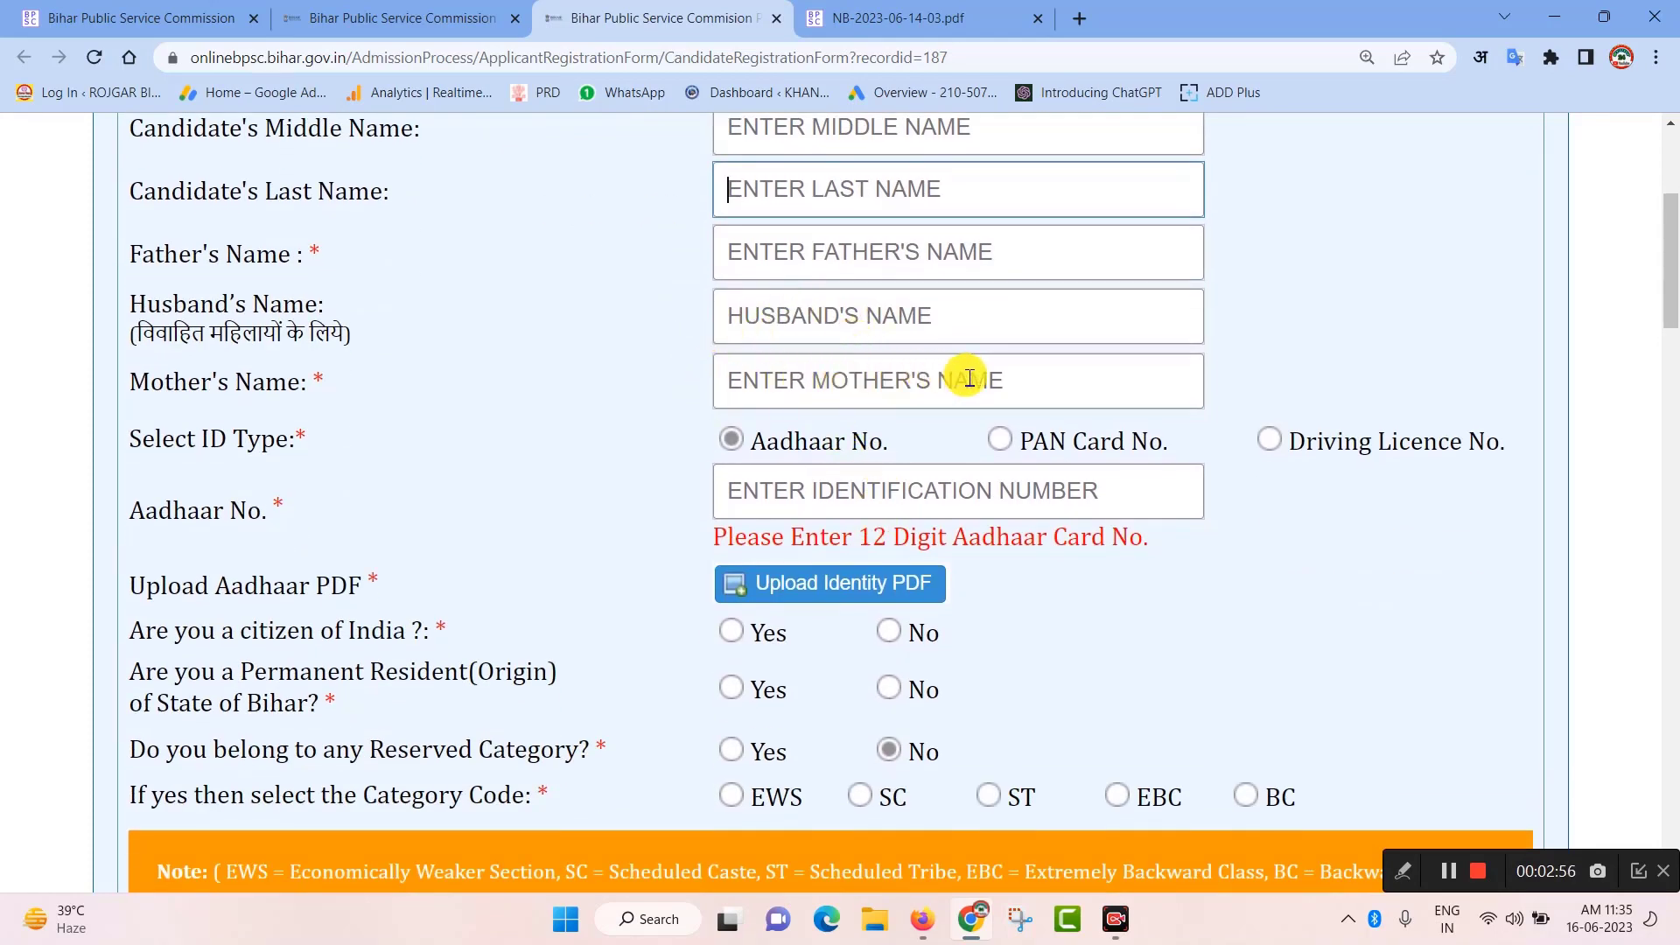
pyautogui.click(839, 487)
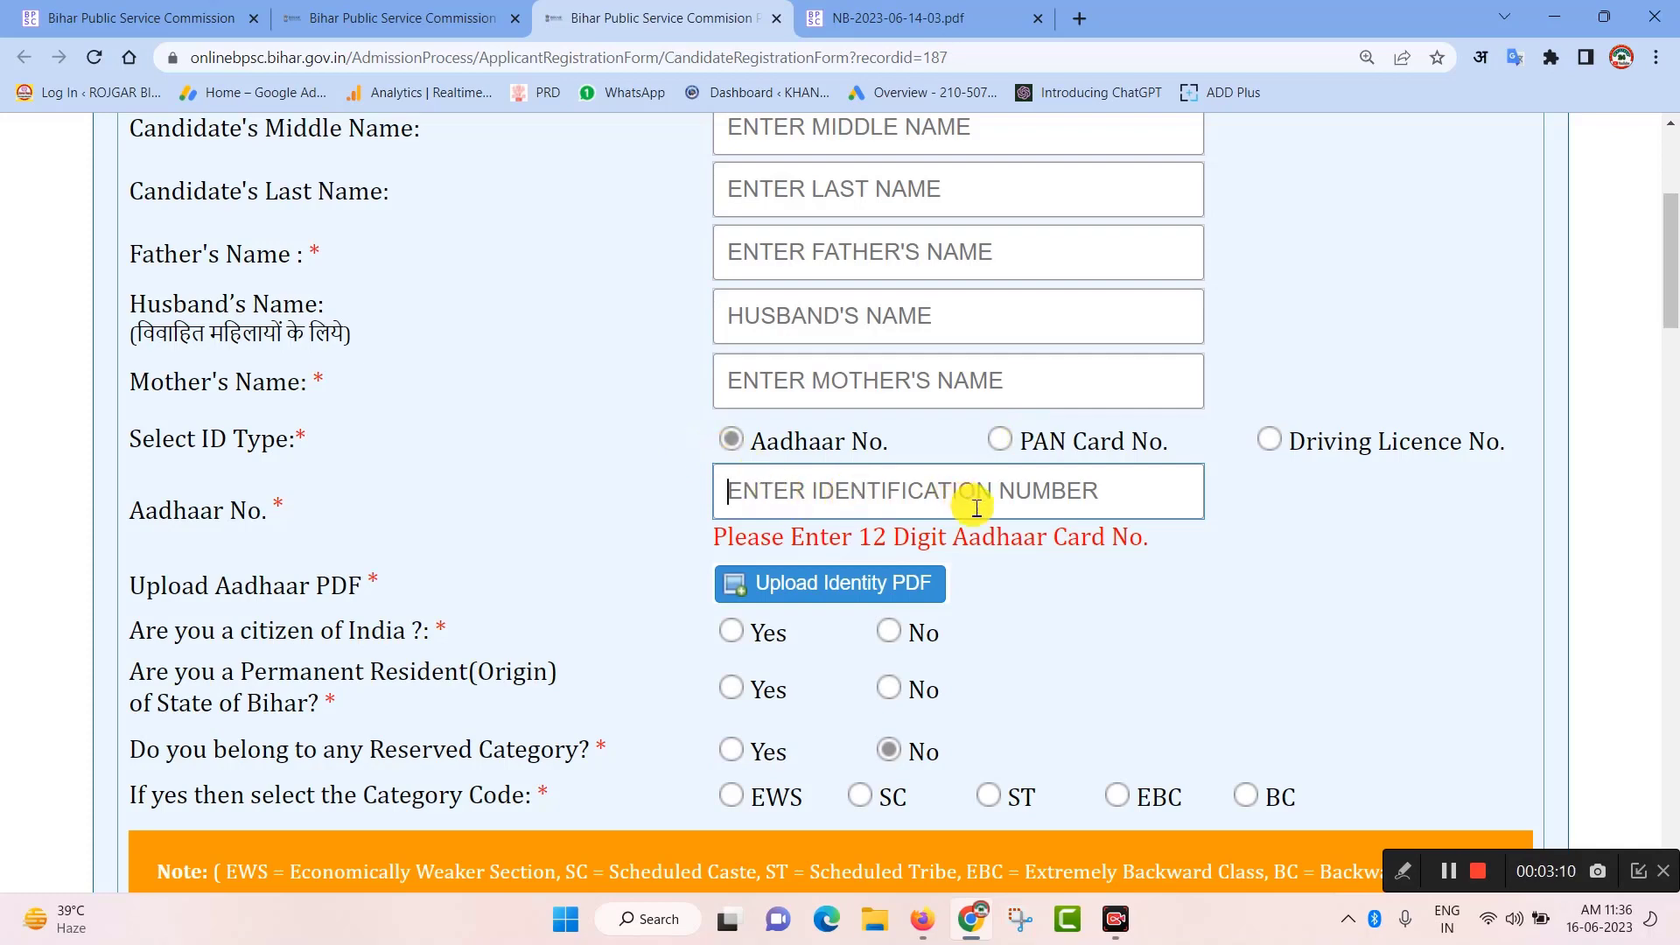
pyautogui.scroll(-1, 1033, 584)
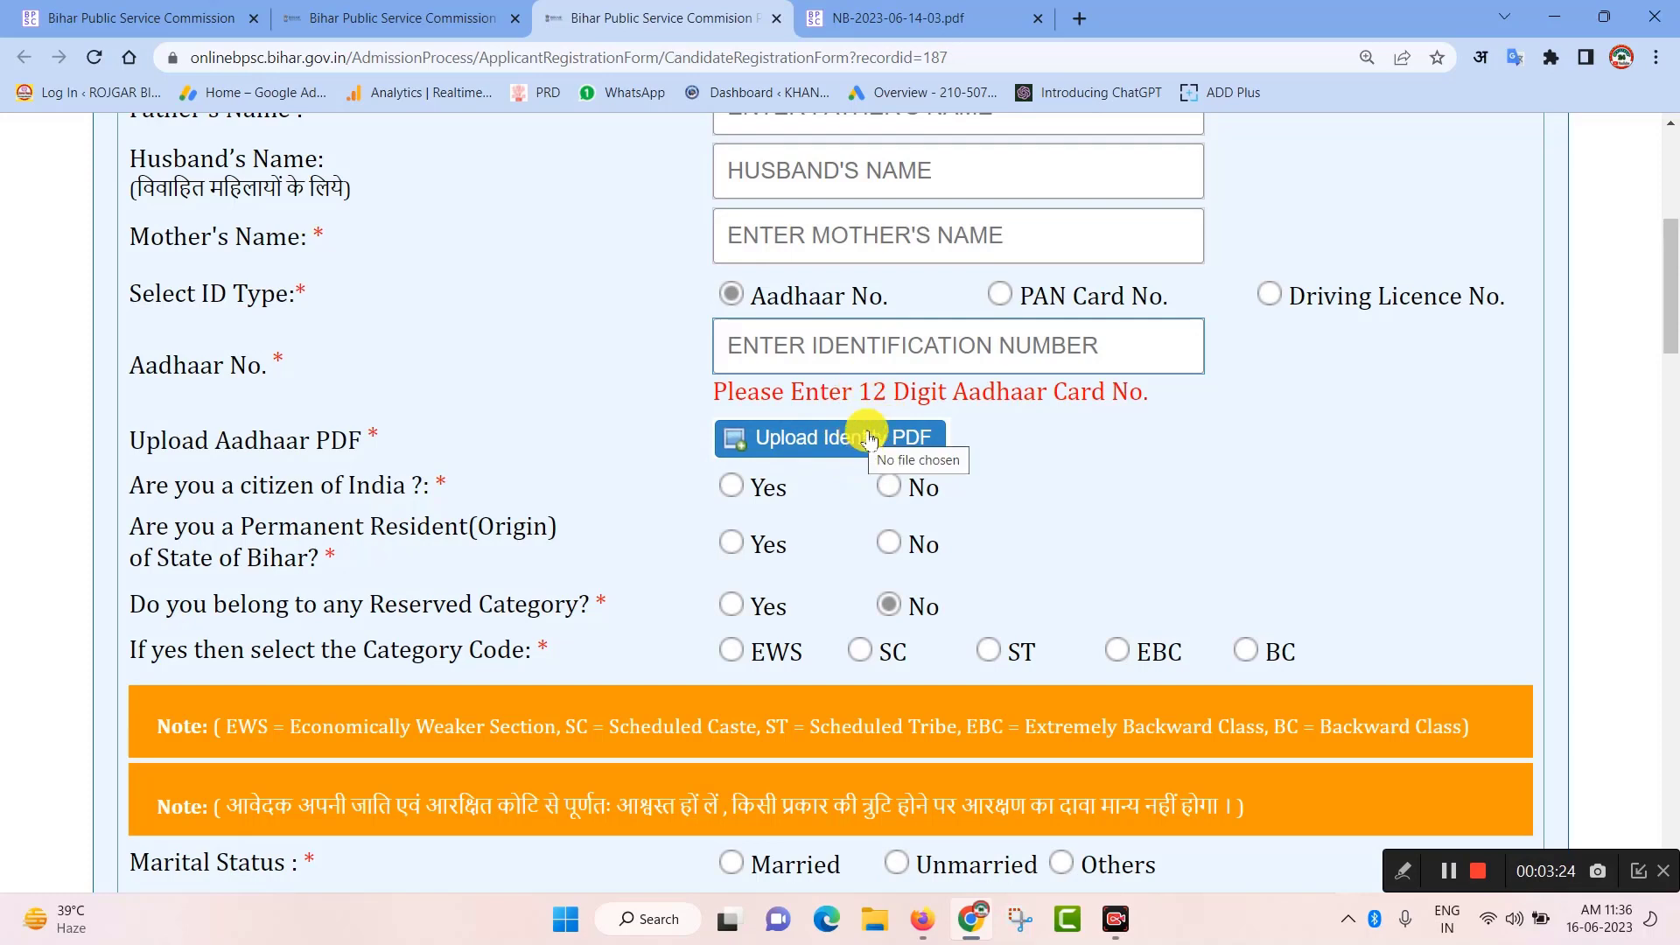
# Check the document upload requirements in the instructions PDF and return to the registration form
pyautogui.click(360, 18)
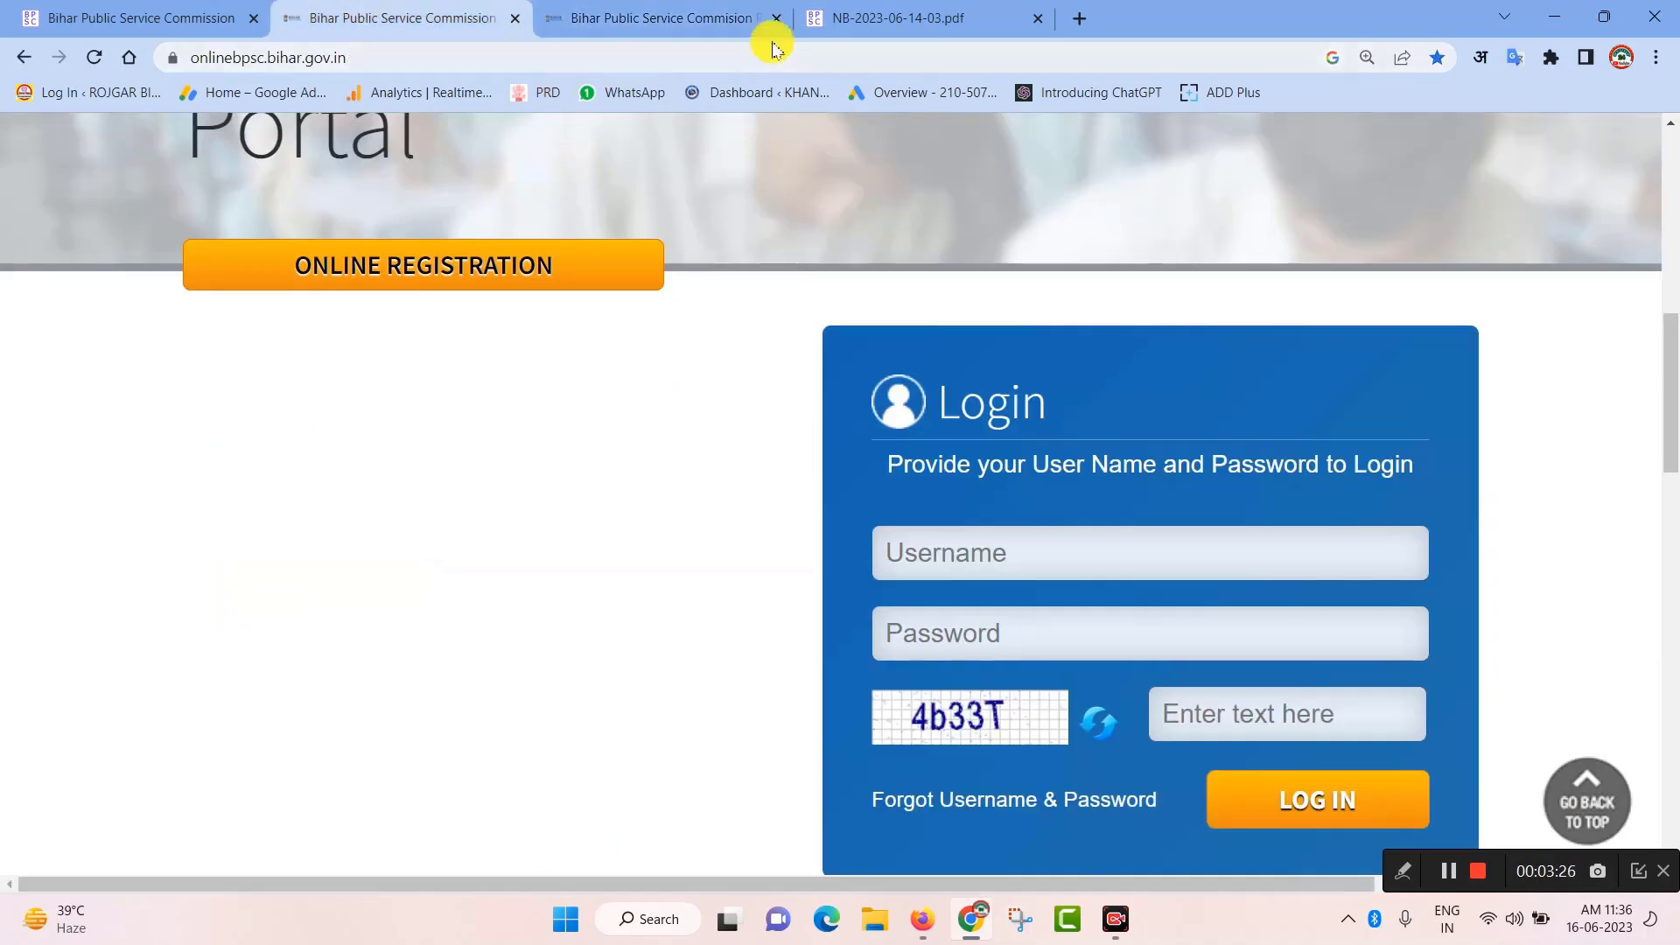
pyautogui.click(901, 15)
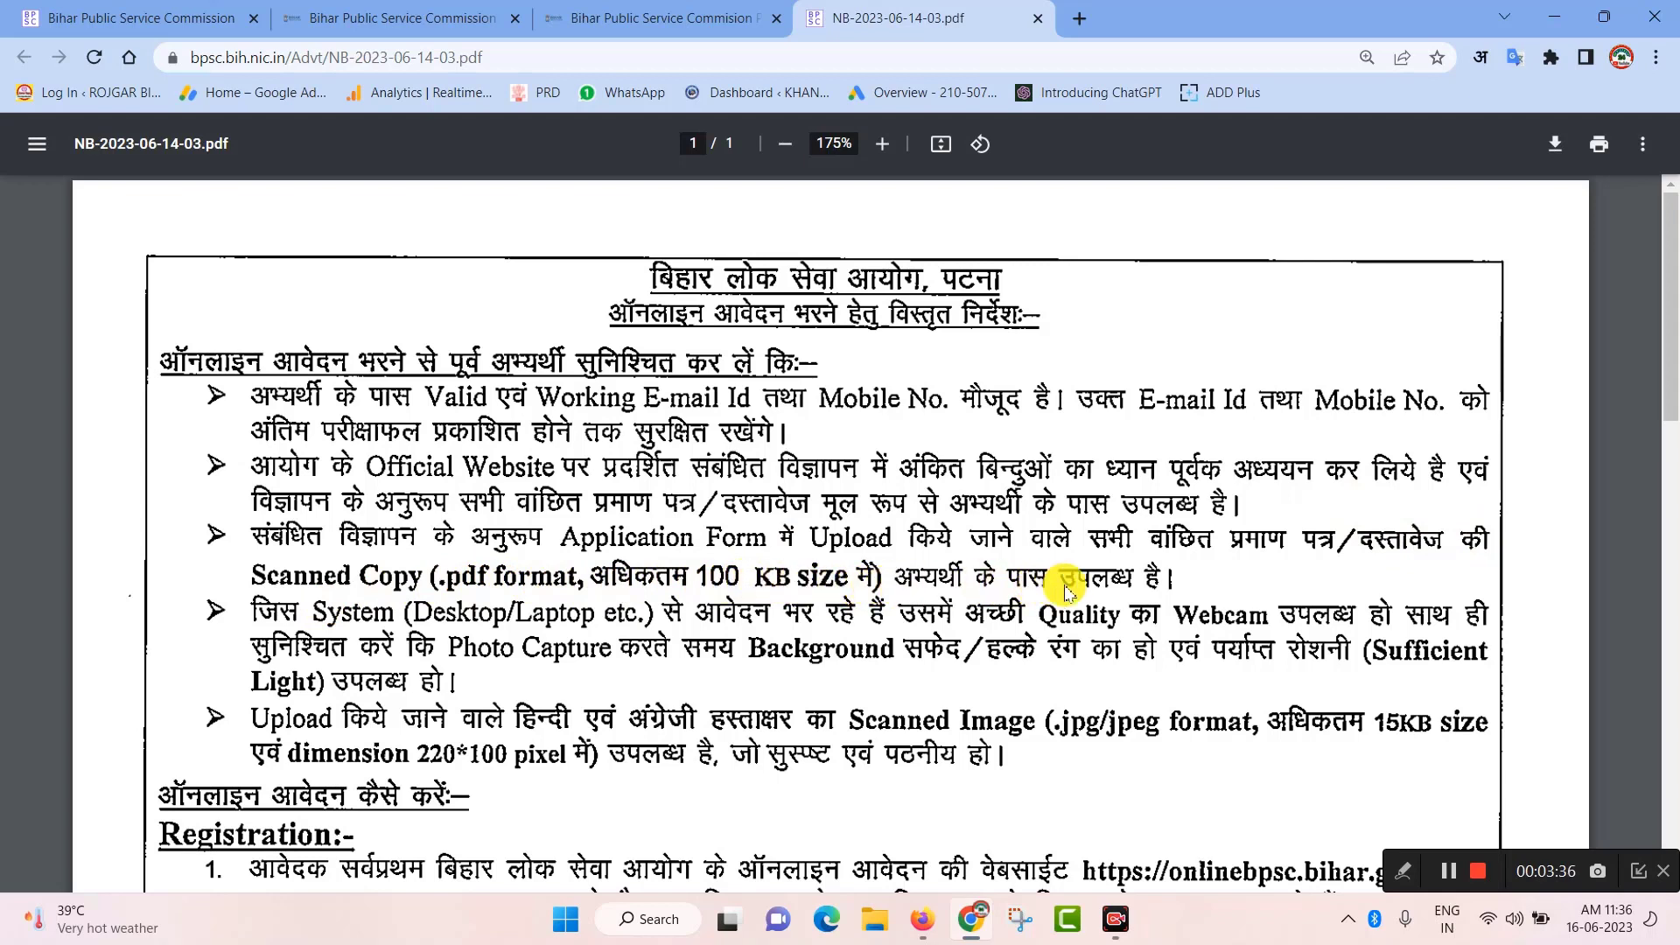
pyautogui.click(658, 17)
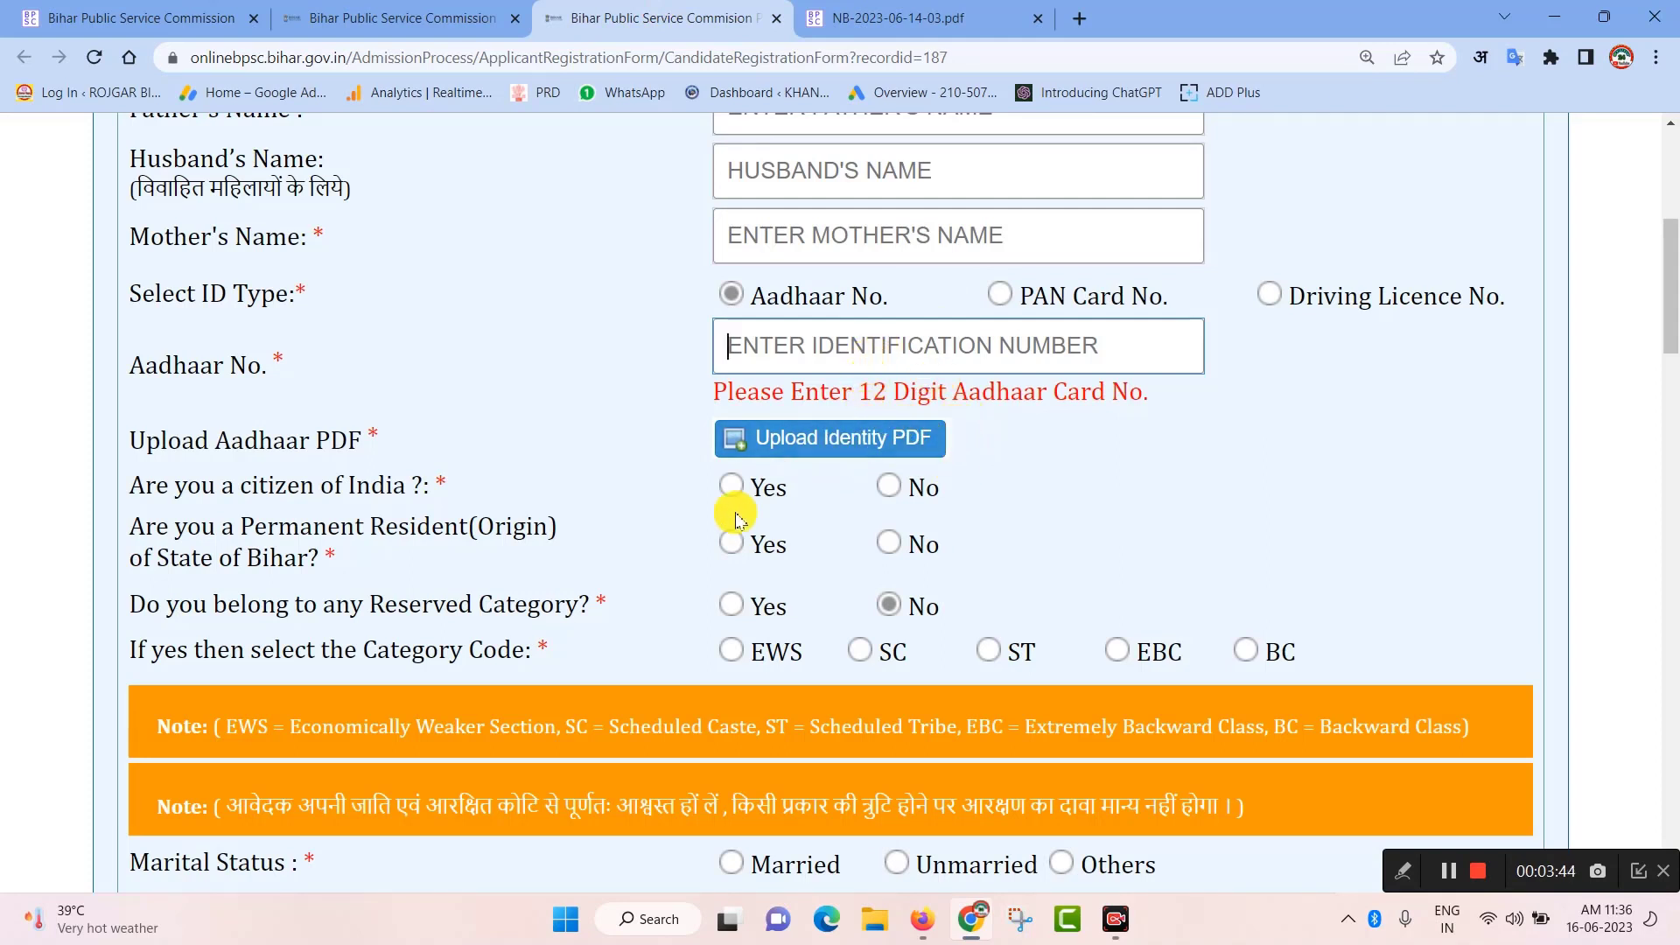
# Answer Yes to being a citizen of India and Yes to being a permanent resident of the State of Bihar
pyautogui.scroll(-2, 731, 517)
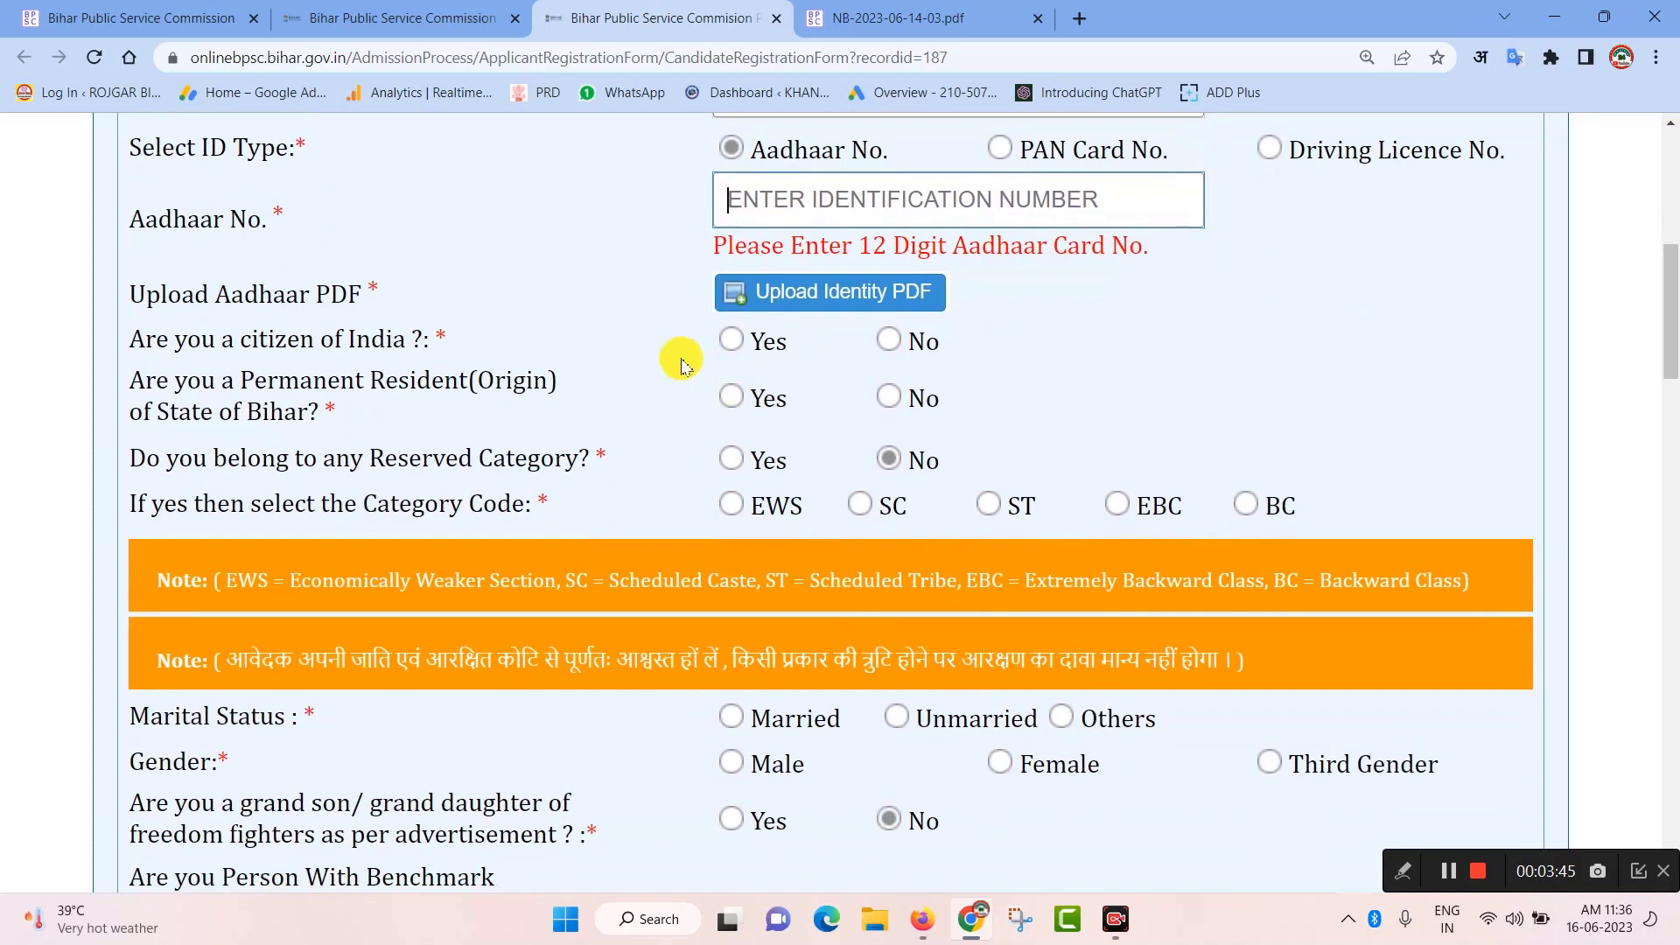
pyautogui.click(734, 345)
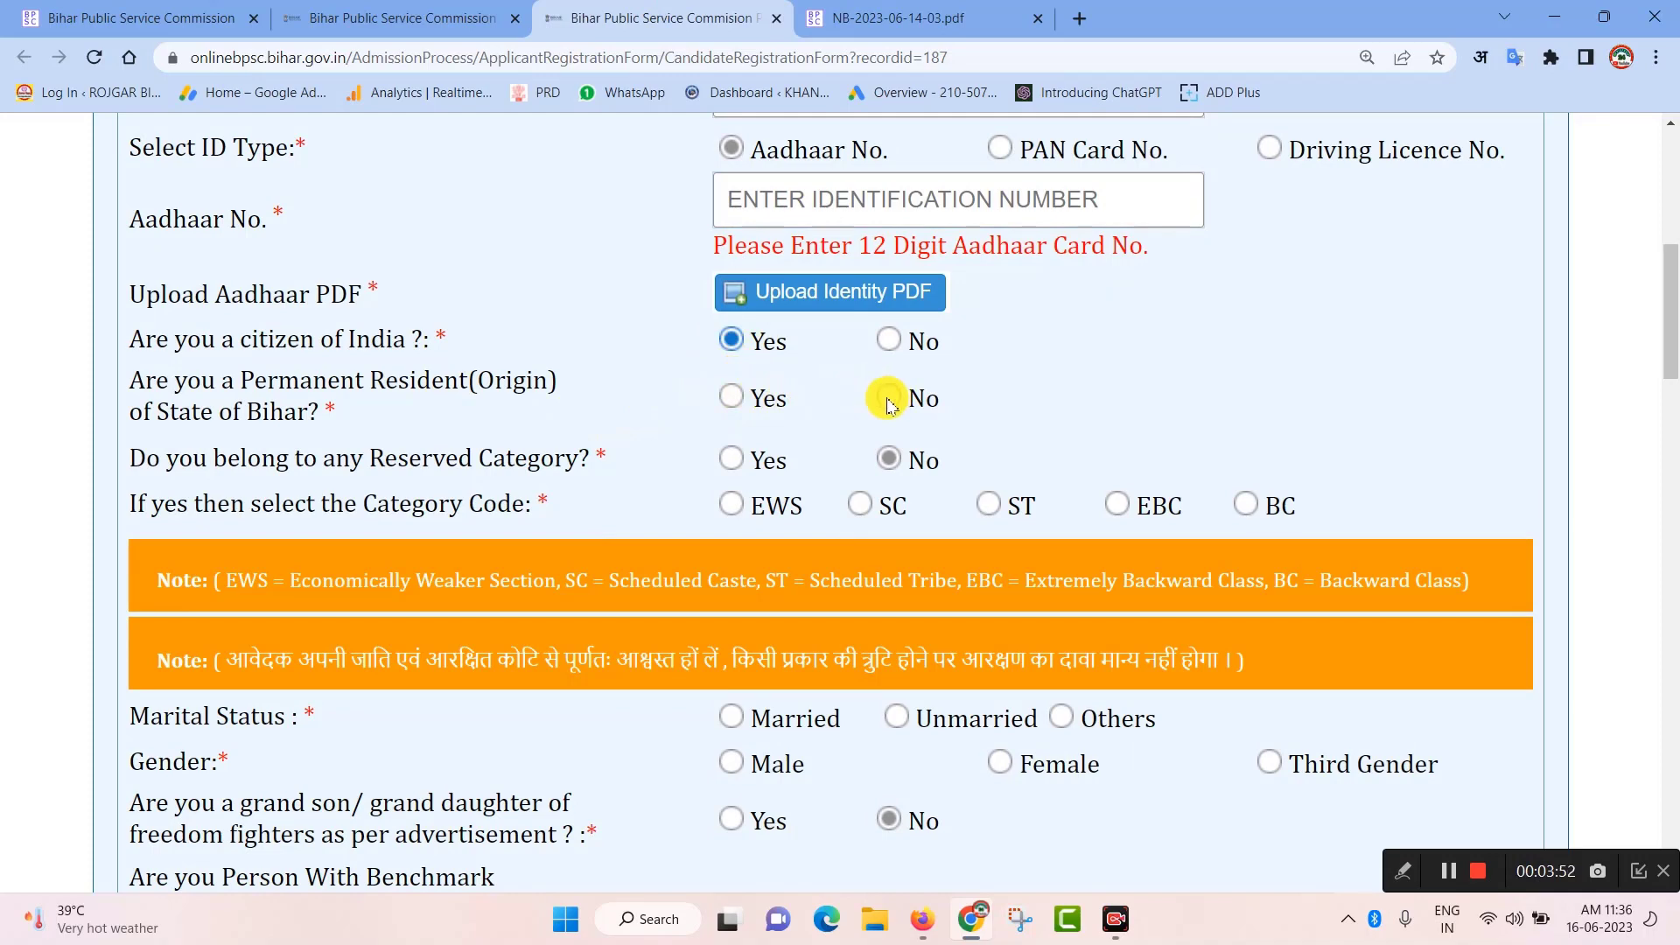
pyautogui.click(737, 399)
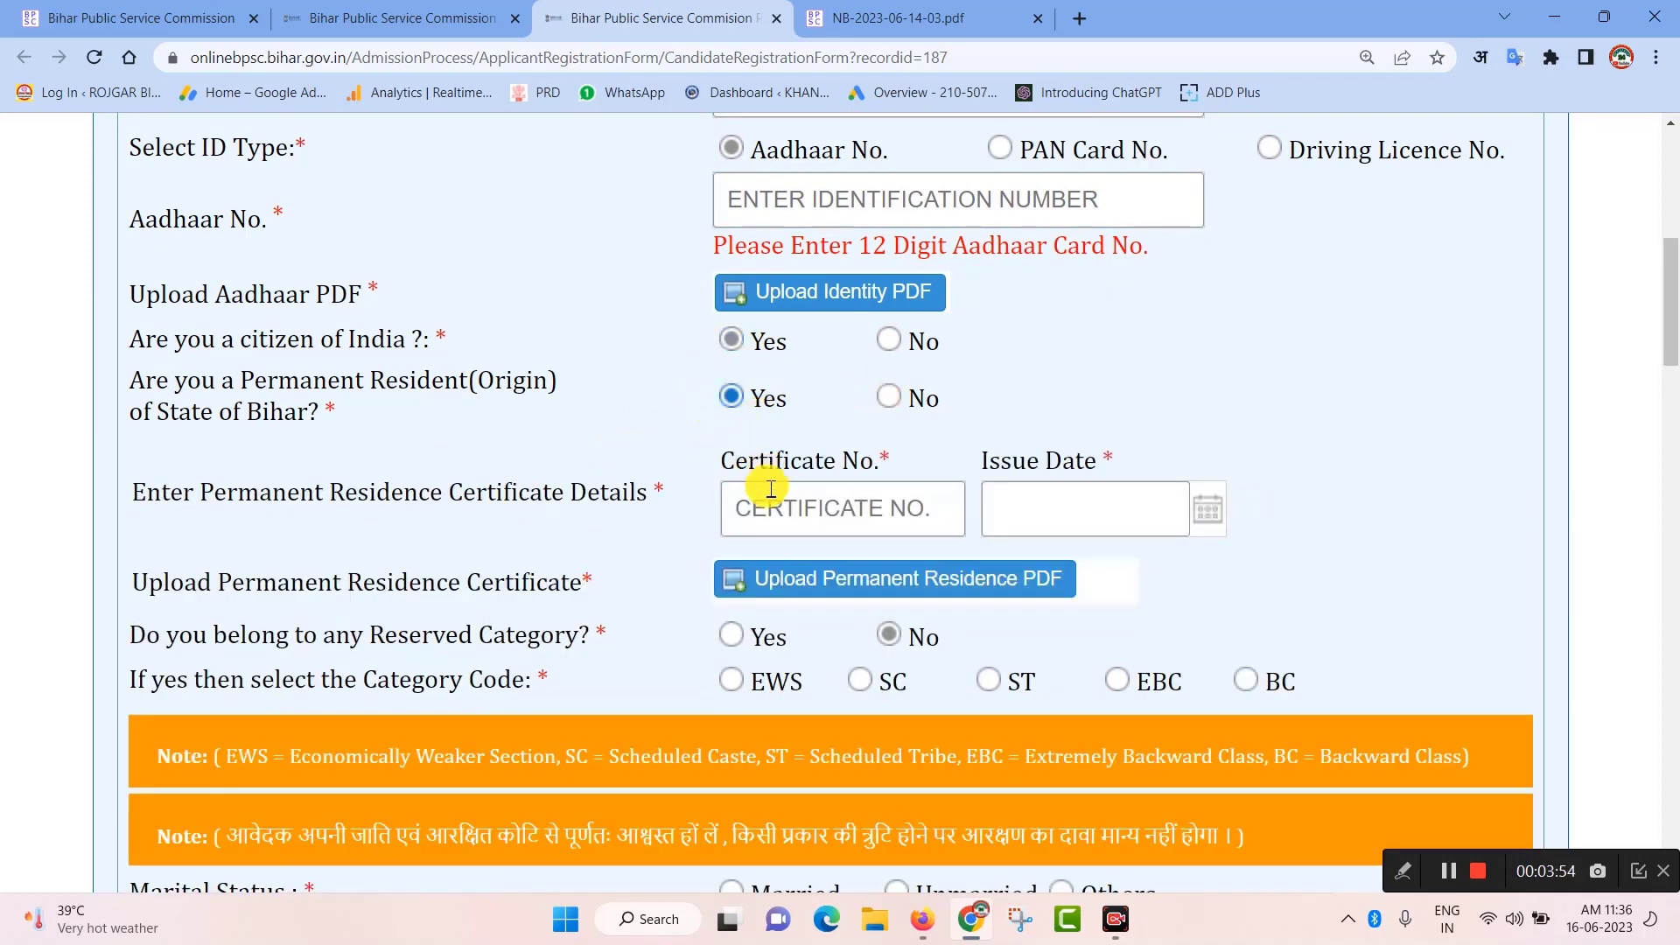
# Set the issue date of the permanent residence certificate to 4/5/2023
pyautogui.scroll(-2, 780, 544)
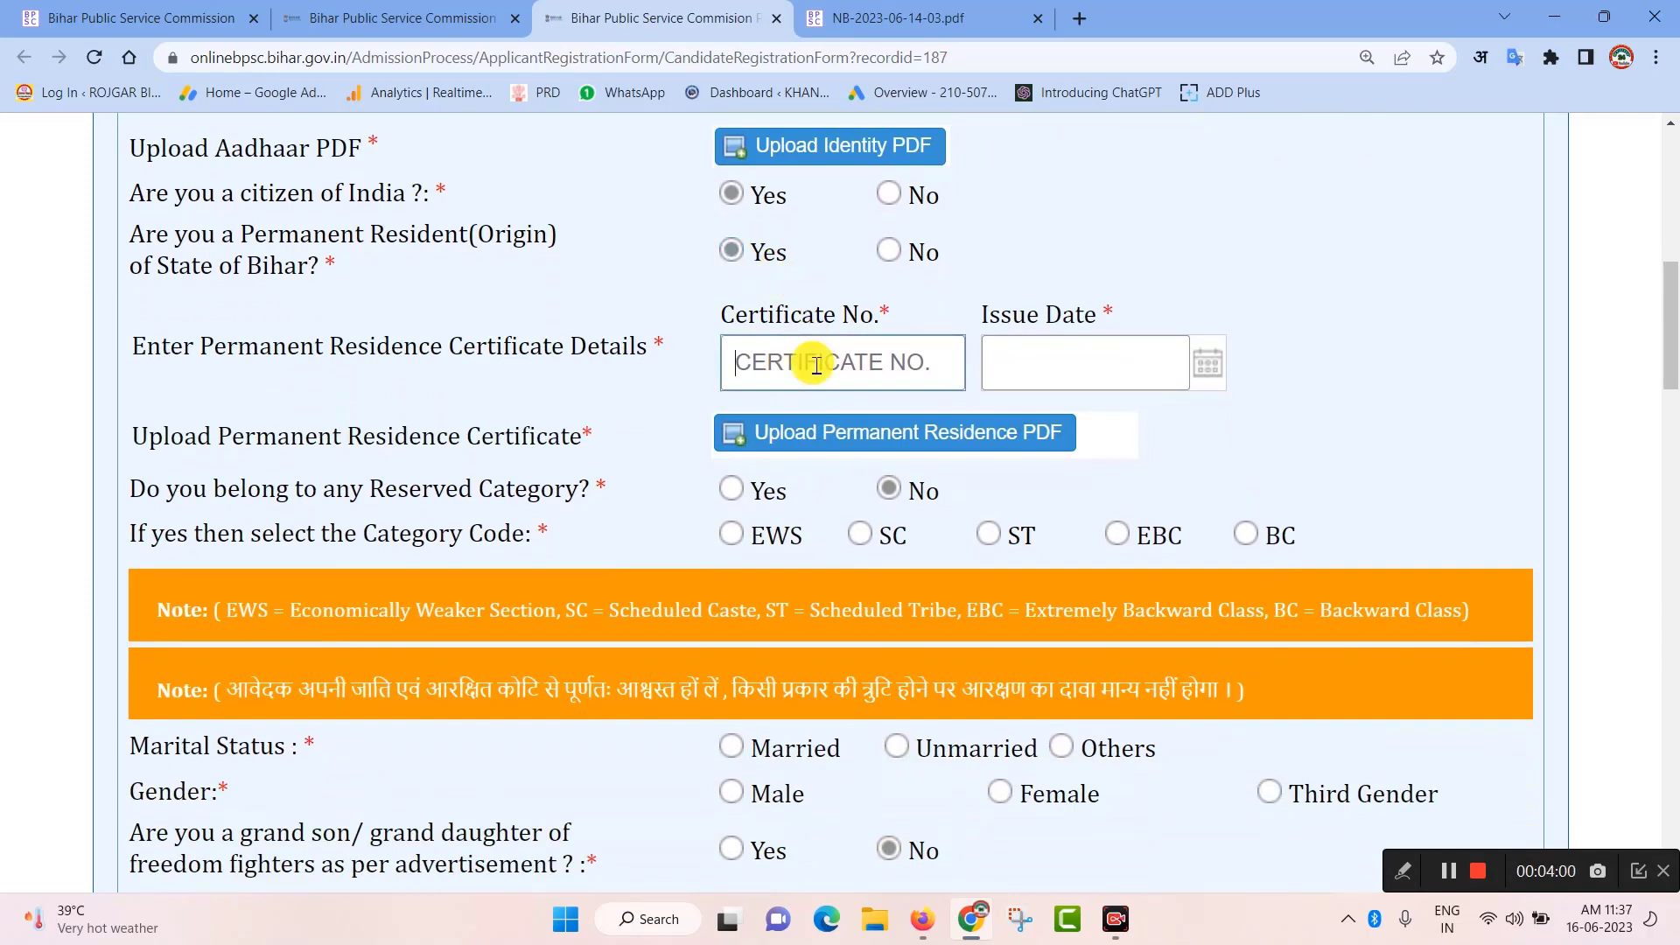
pyautogui.click(816, 366)
pyautogui.click(1093, 364)
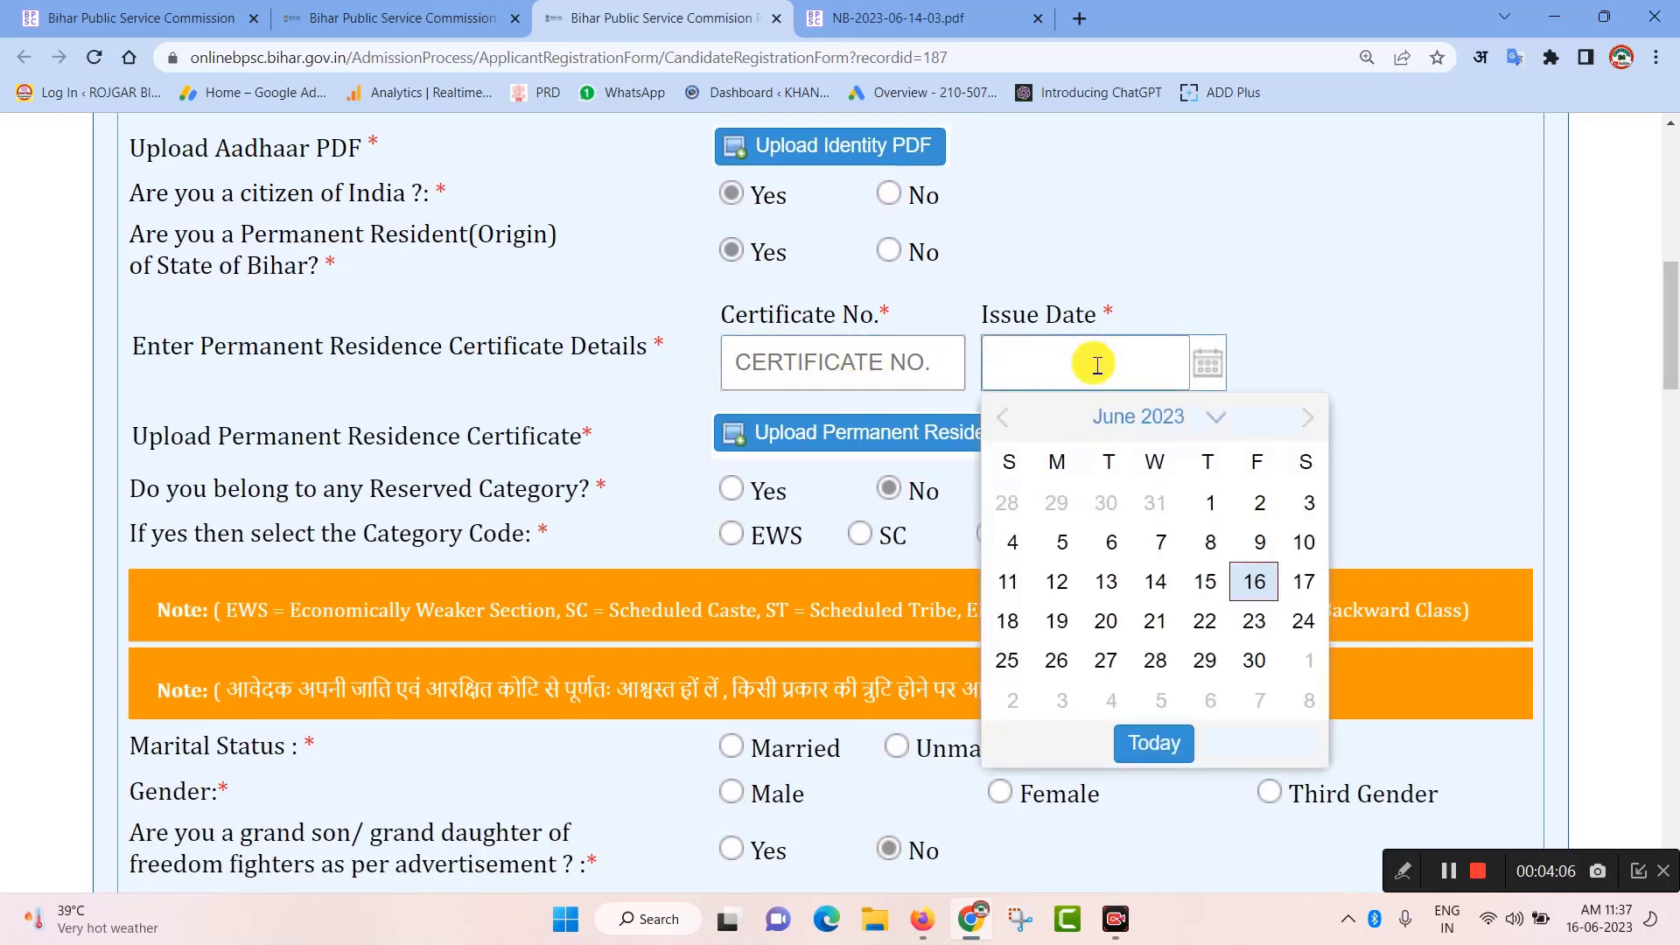
pyautogui.click(1172, 420)
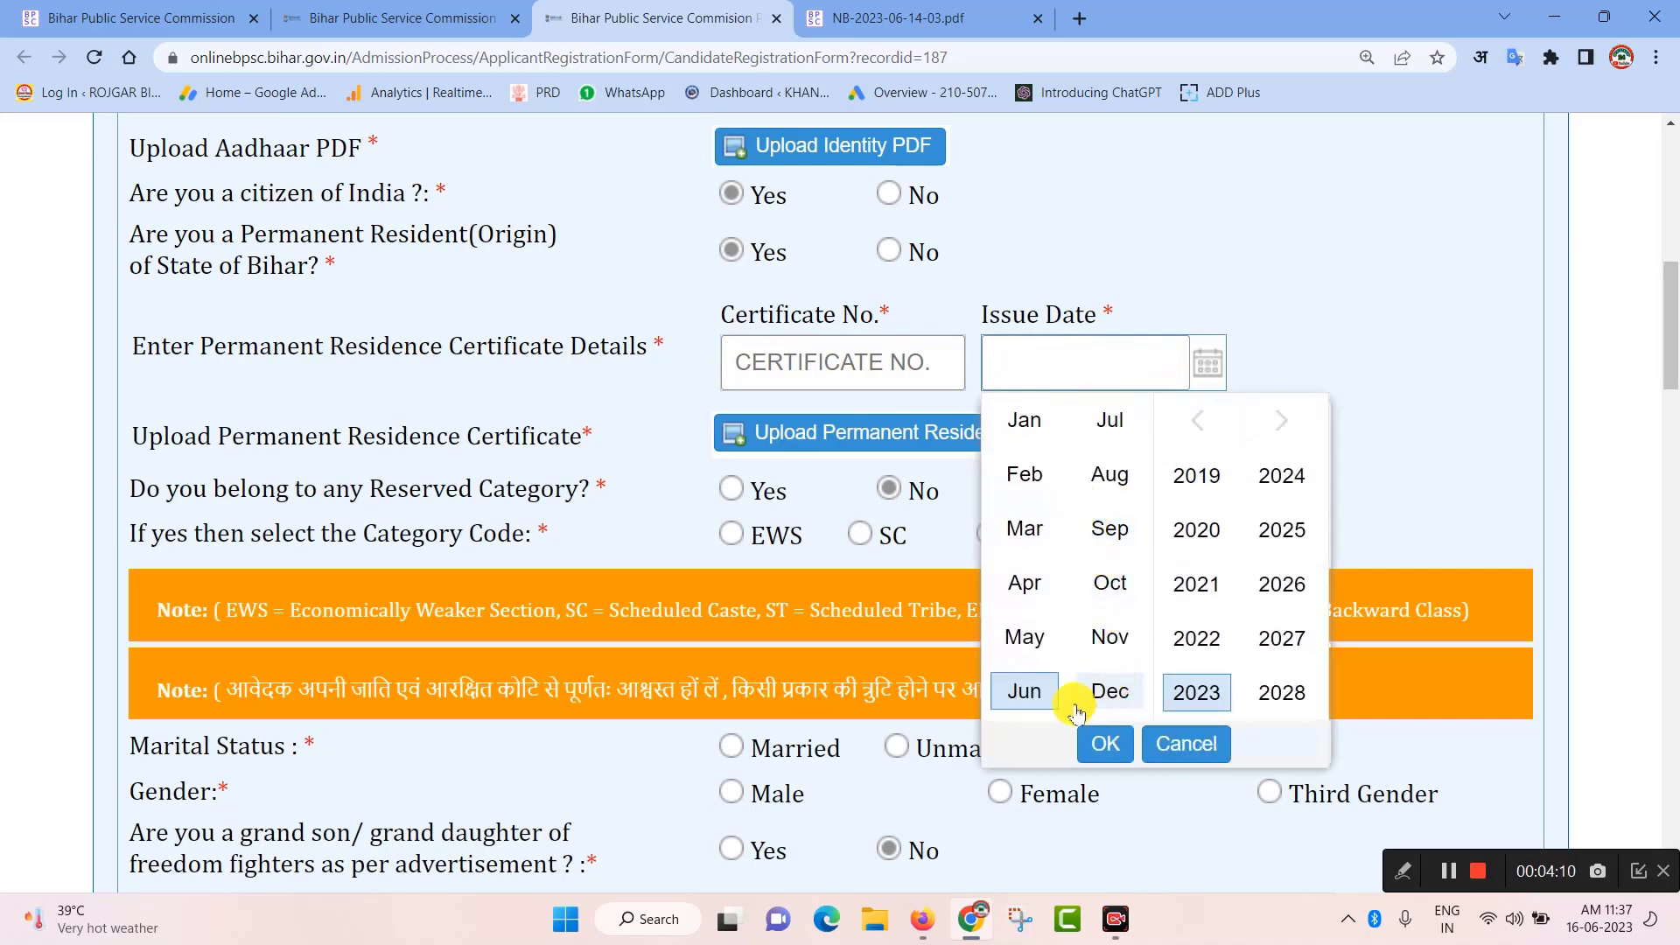
pyautogui.click(1015, 582)
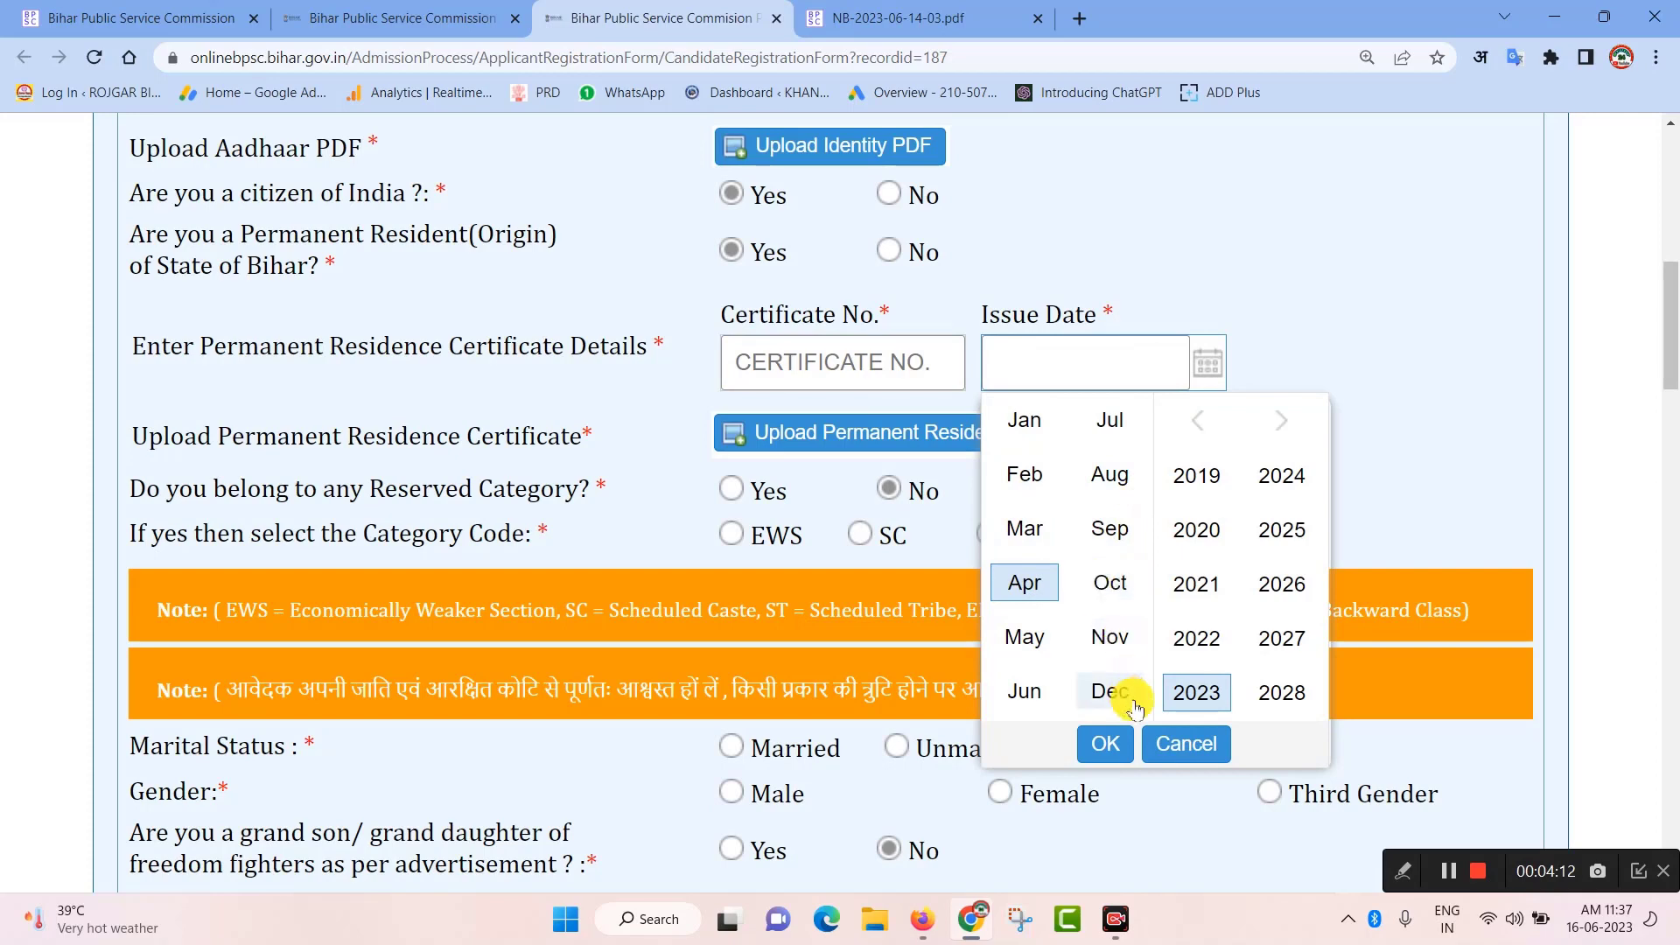
pyautogui.click(1105, 744)
pyautogui.click(1168, 551)
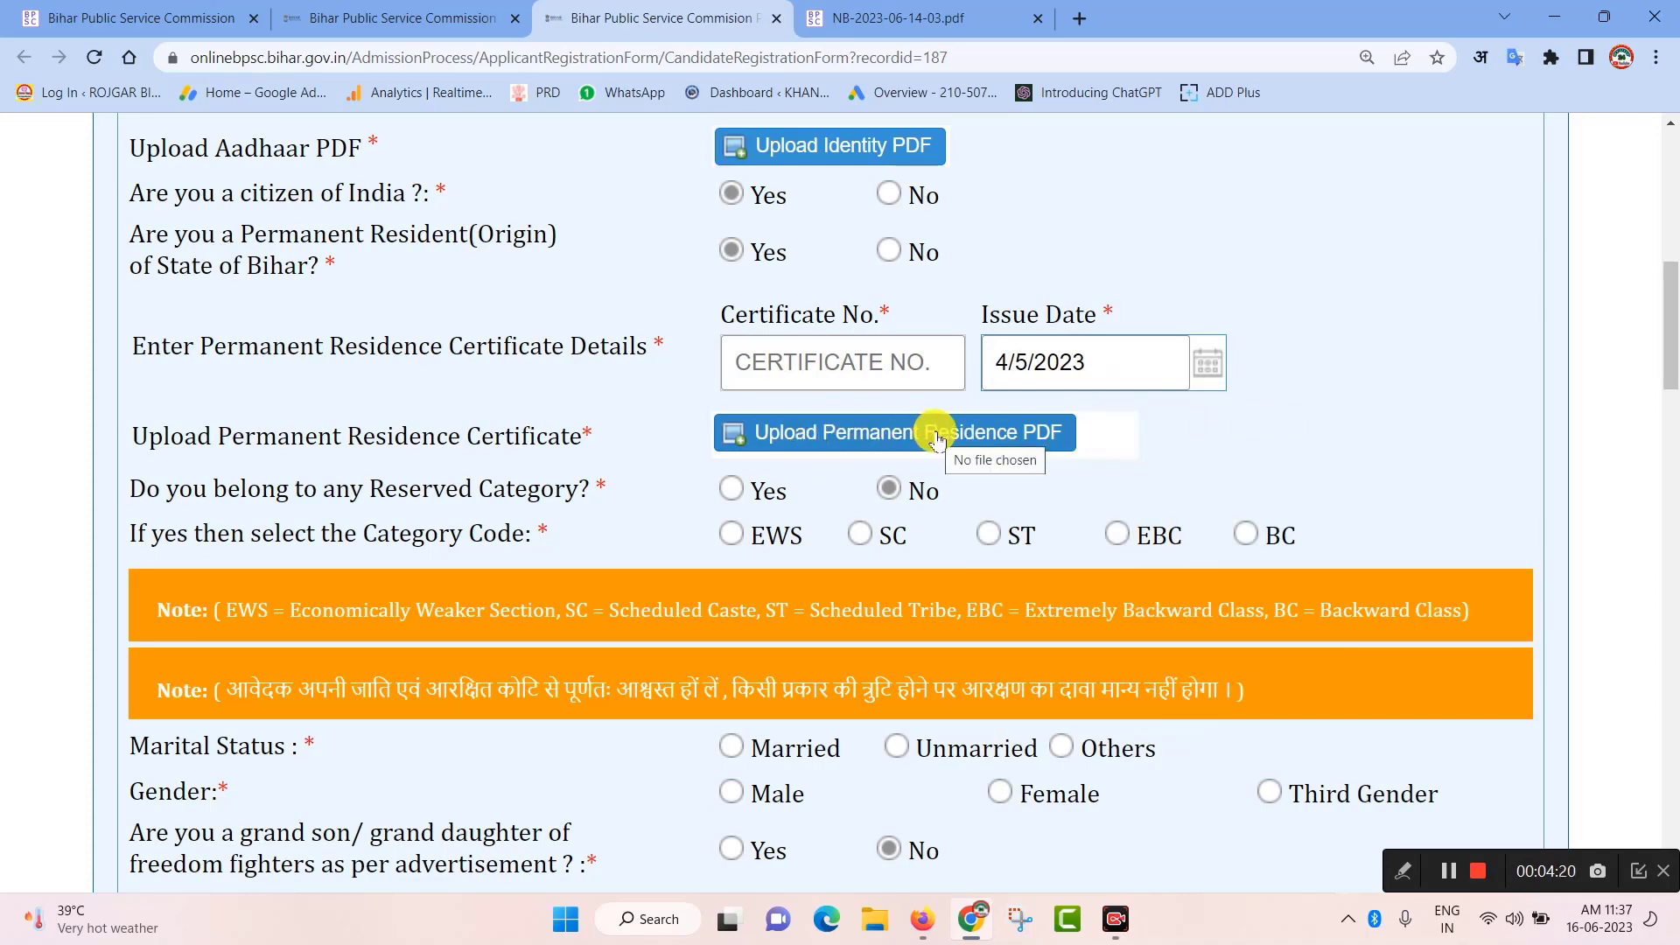
# Answer Yes to belonging to a reserved category and choose SC as the category code
pyautogui.scroll(-2, 831, 499)
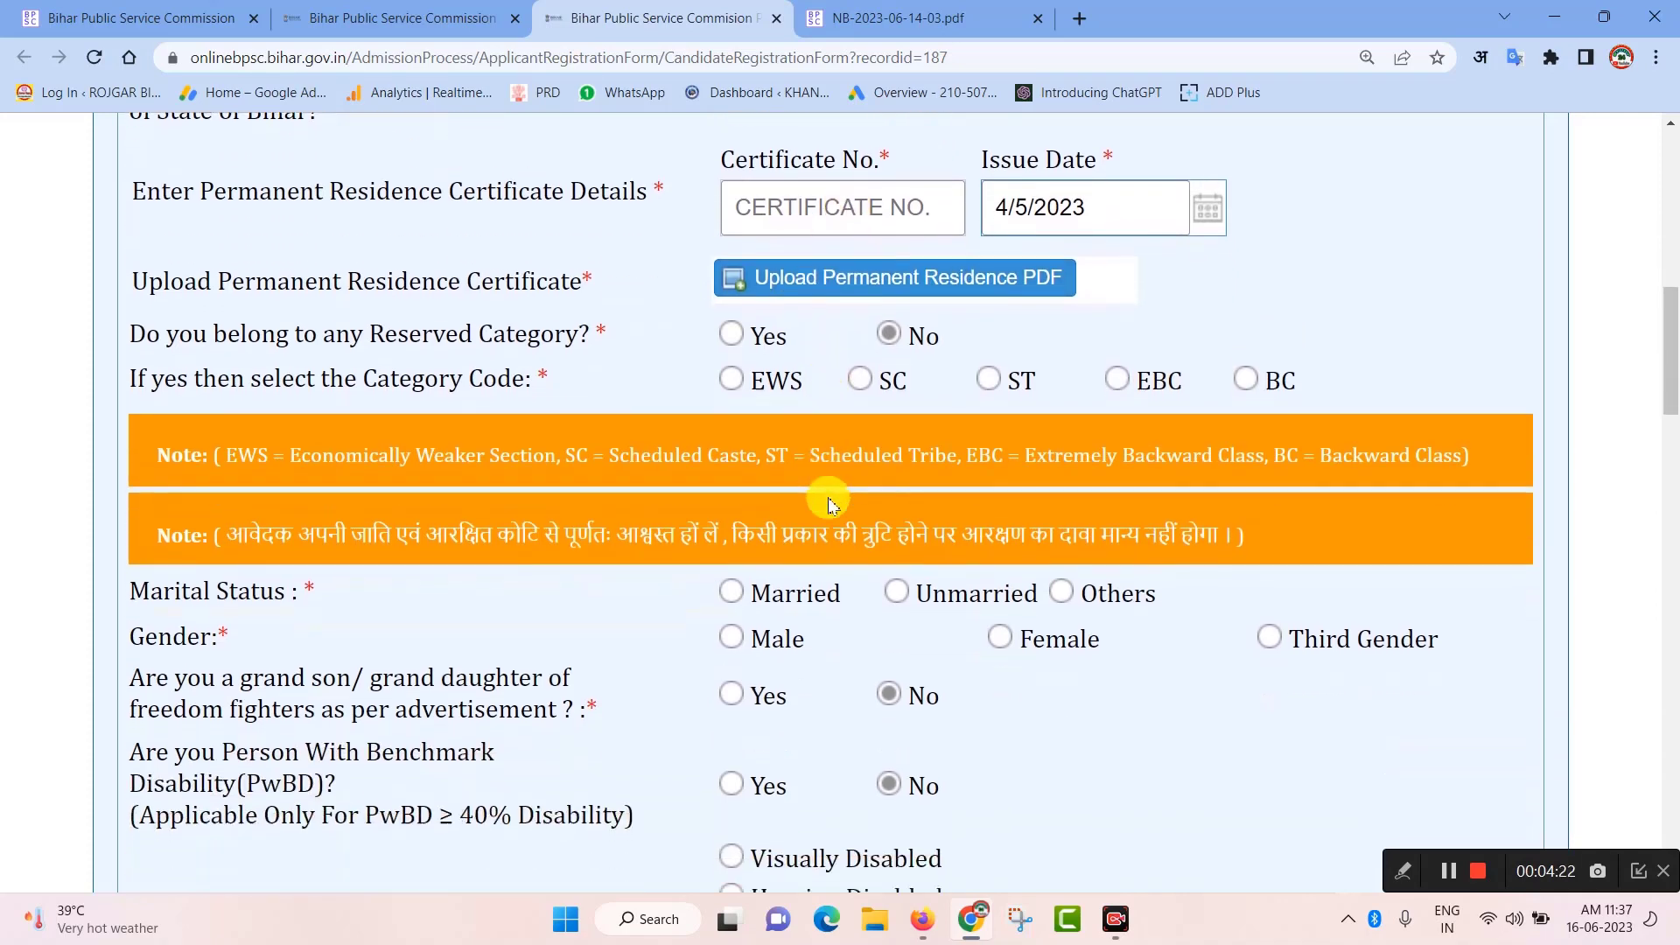
pyautogui.scroll(-1, 831, 506)
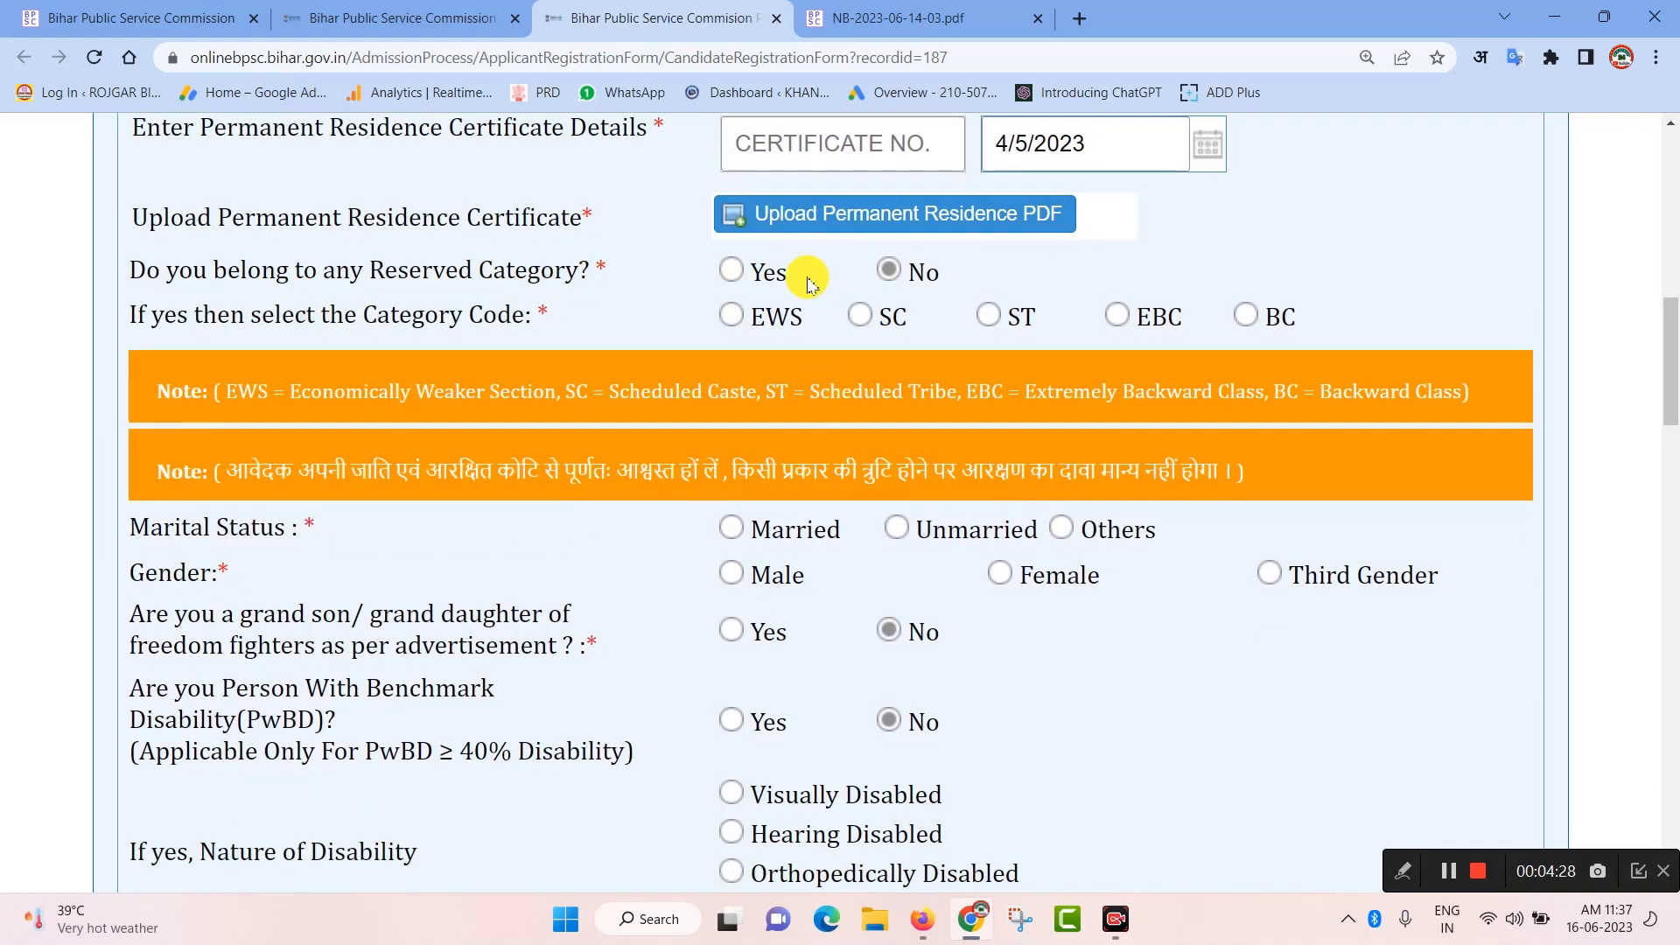
pyautogui.click(731, 271)
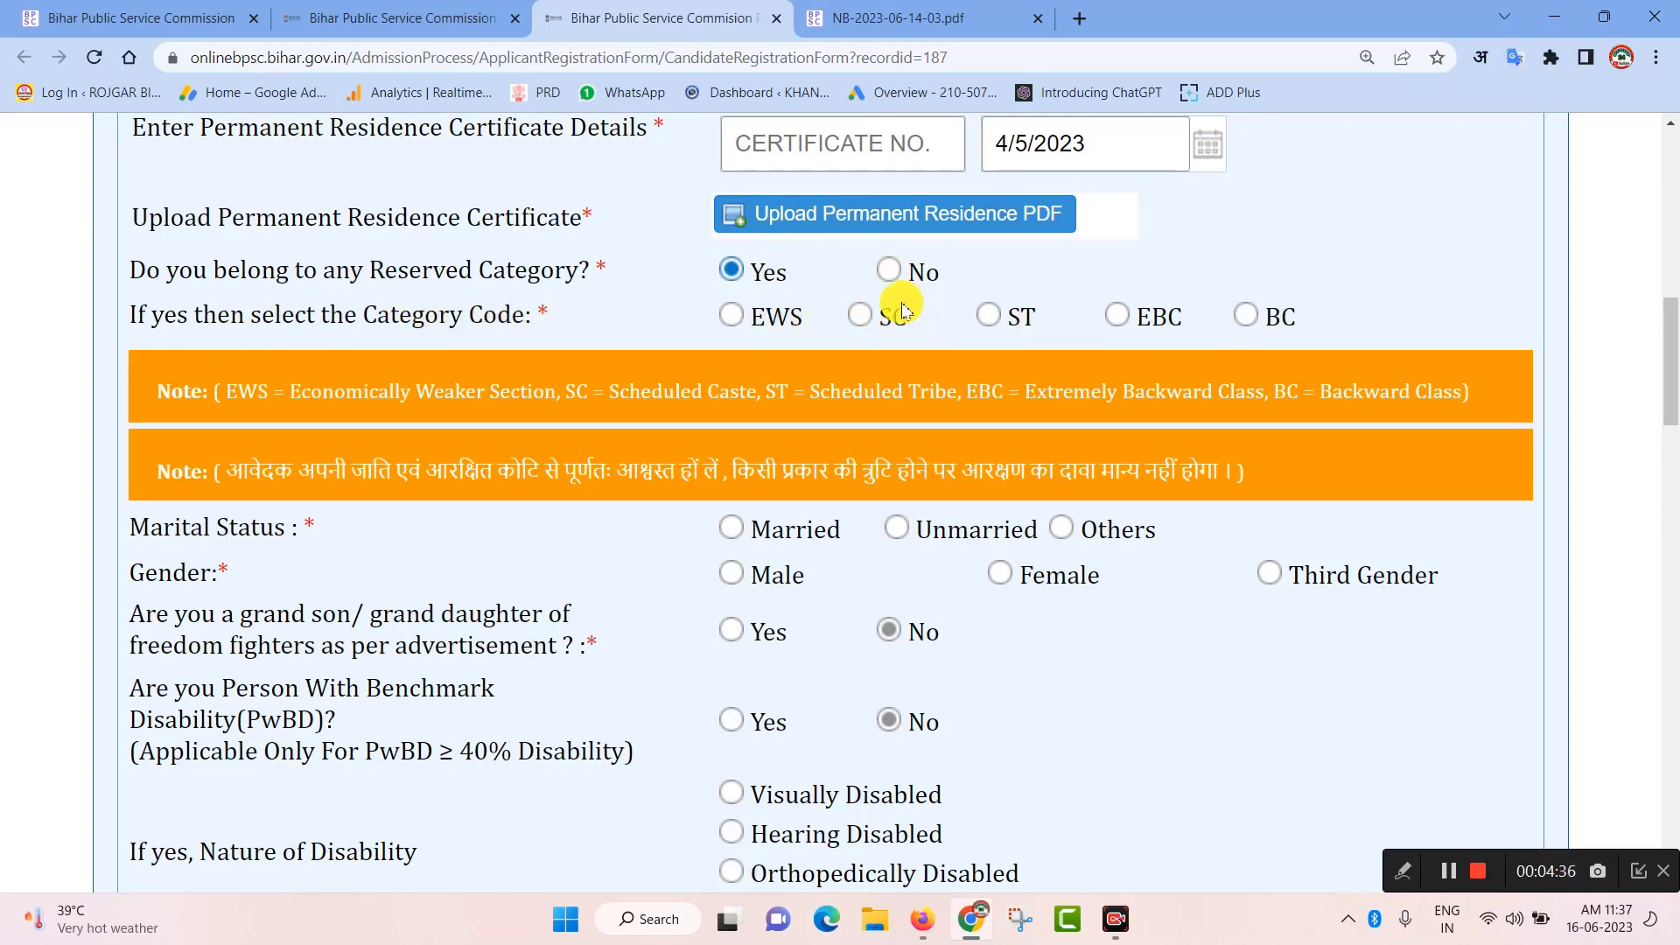
pyautogui.click(863, 317)
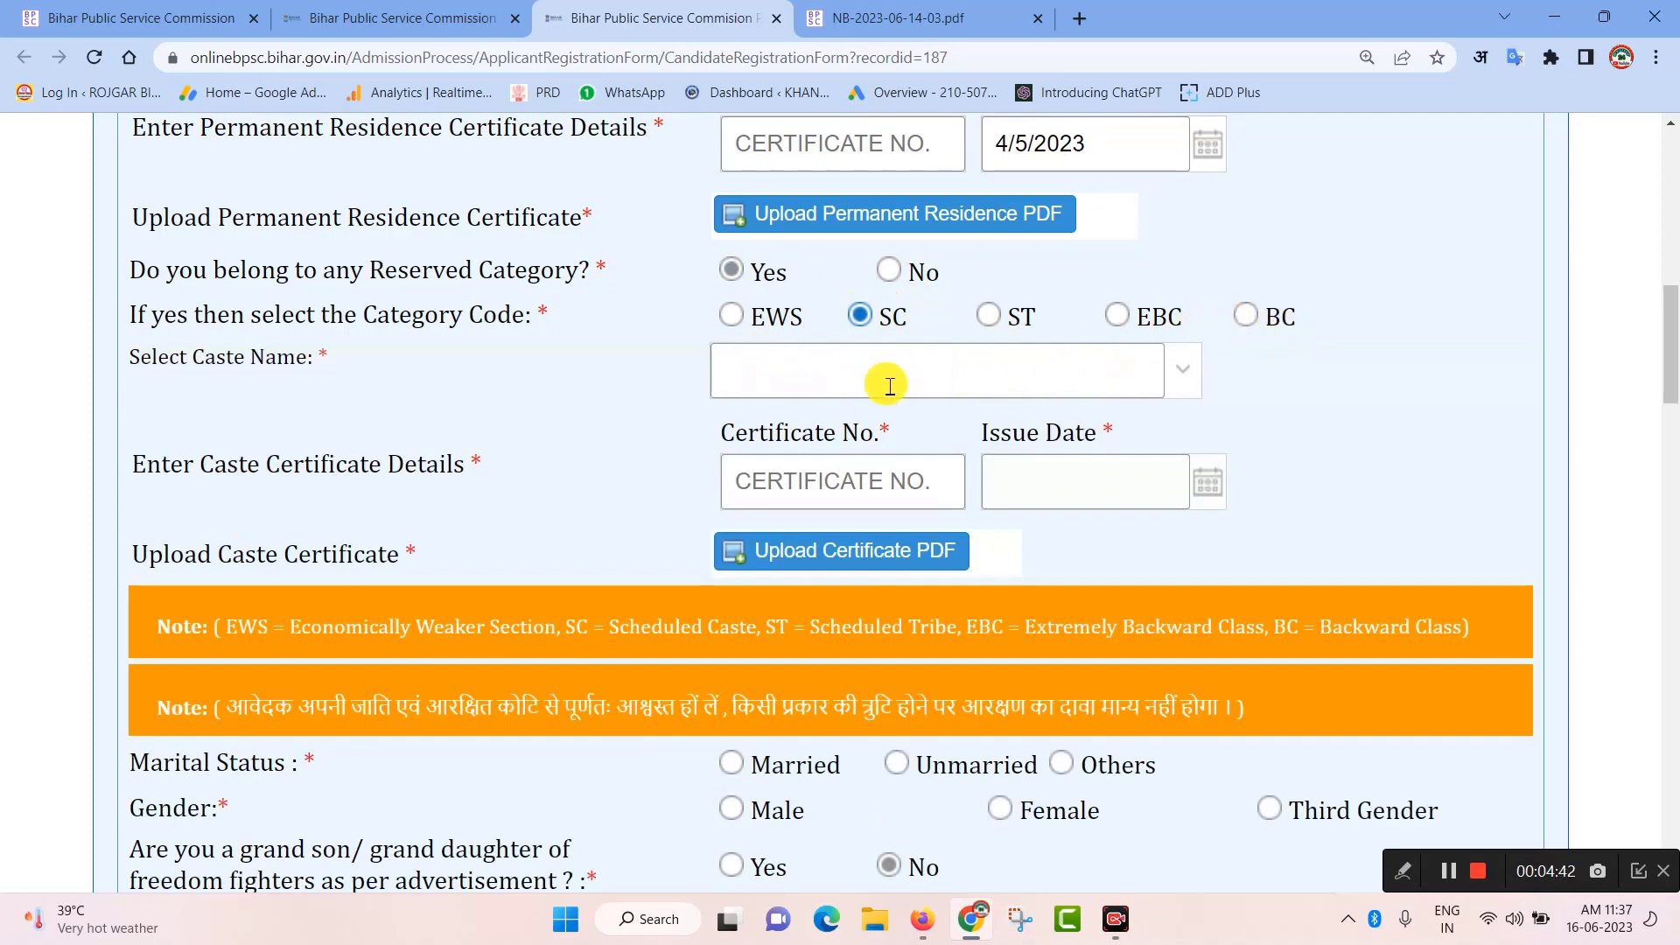
# Look through the caste names offered for the SC category without choosing one
pyautogui.click(1188, 382)
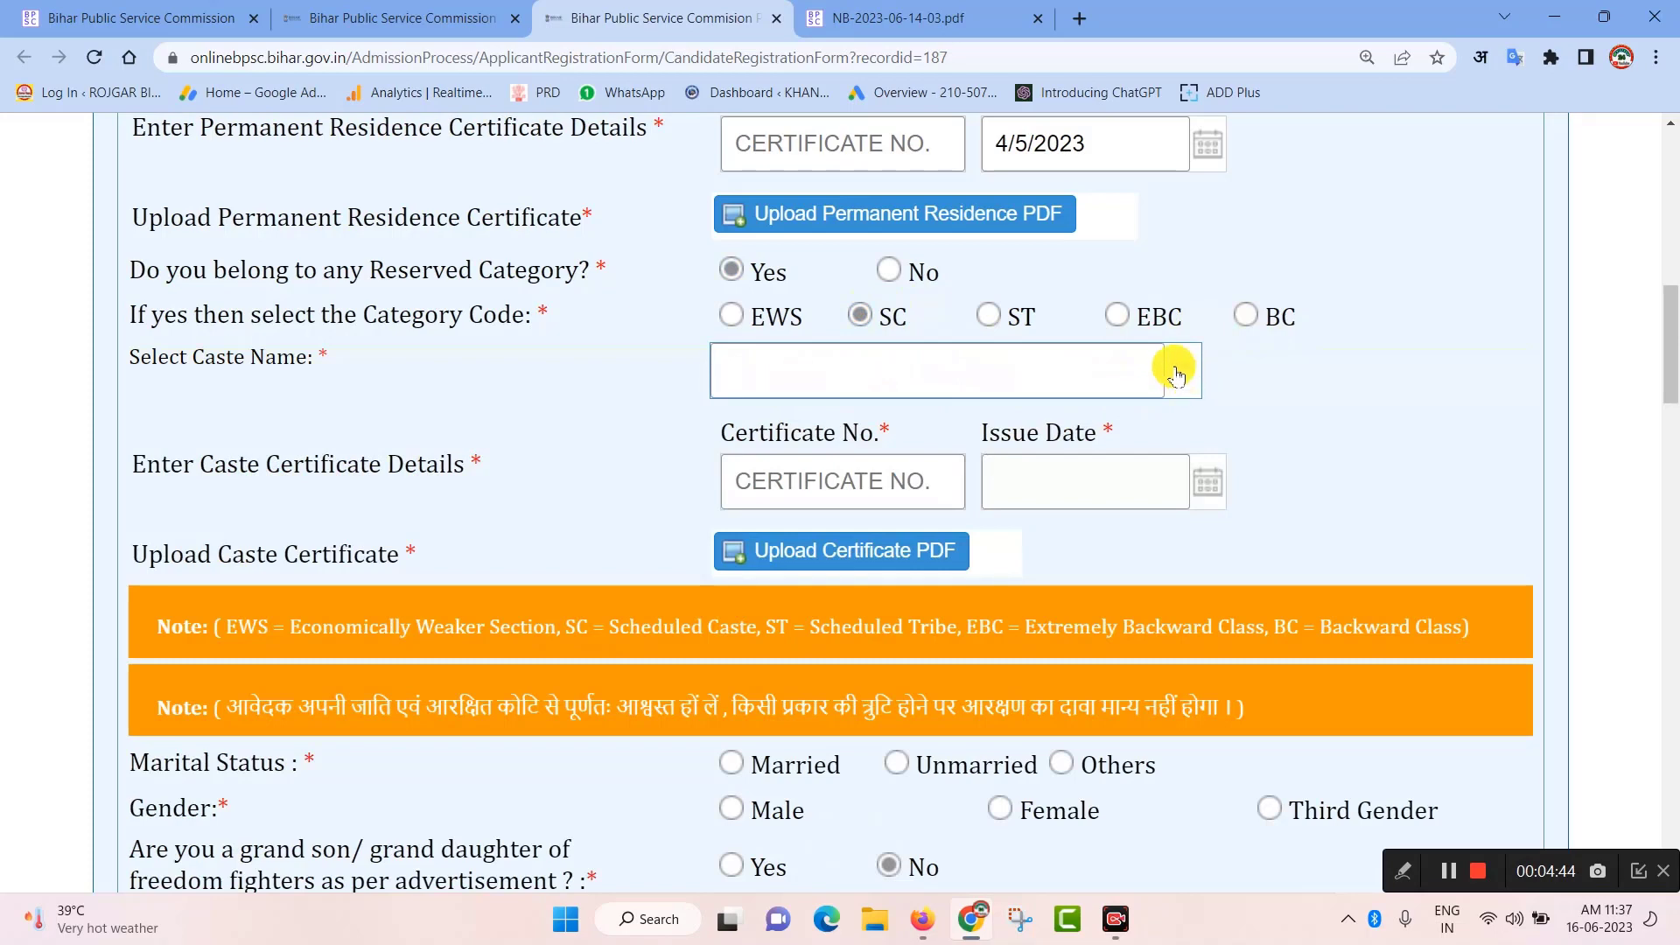
pyautogui.click(1177, 377)
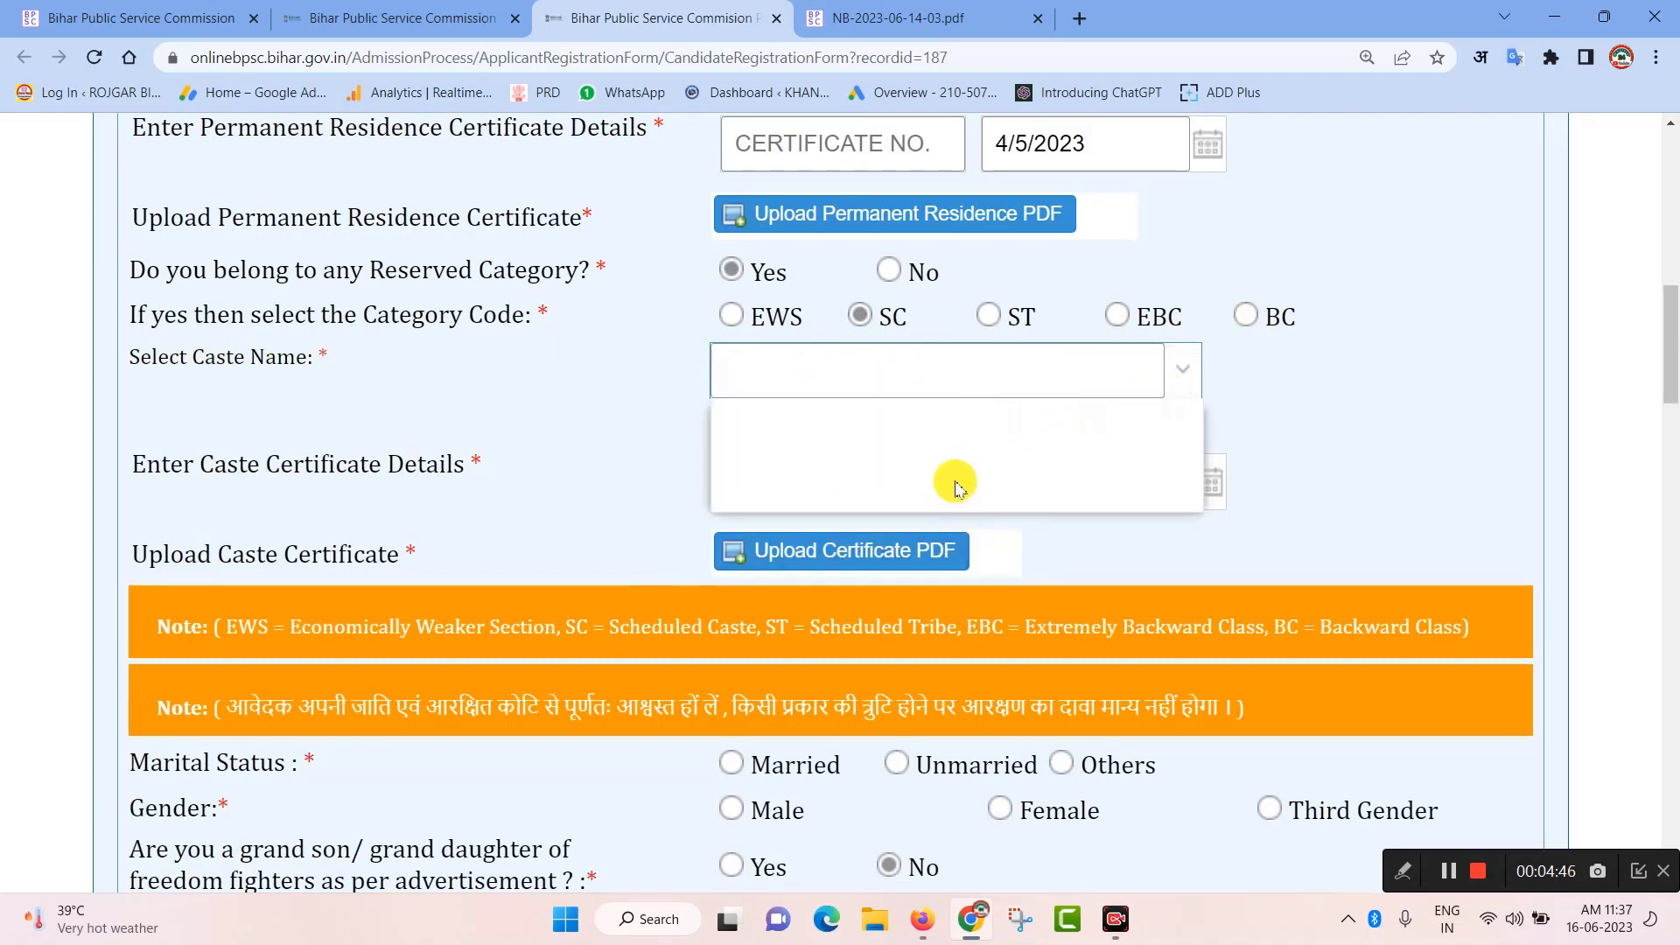
pyautogui.click(1323, 418)
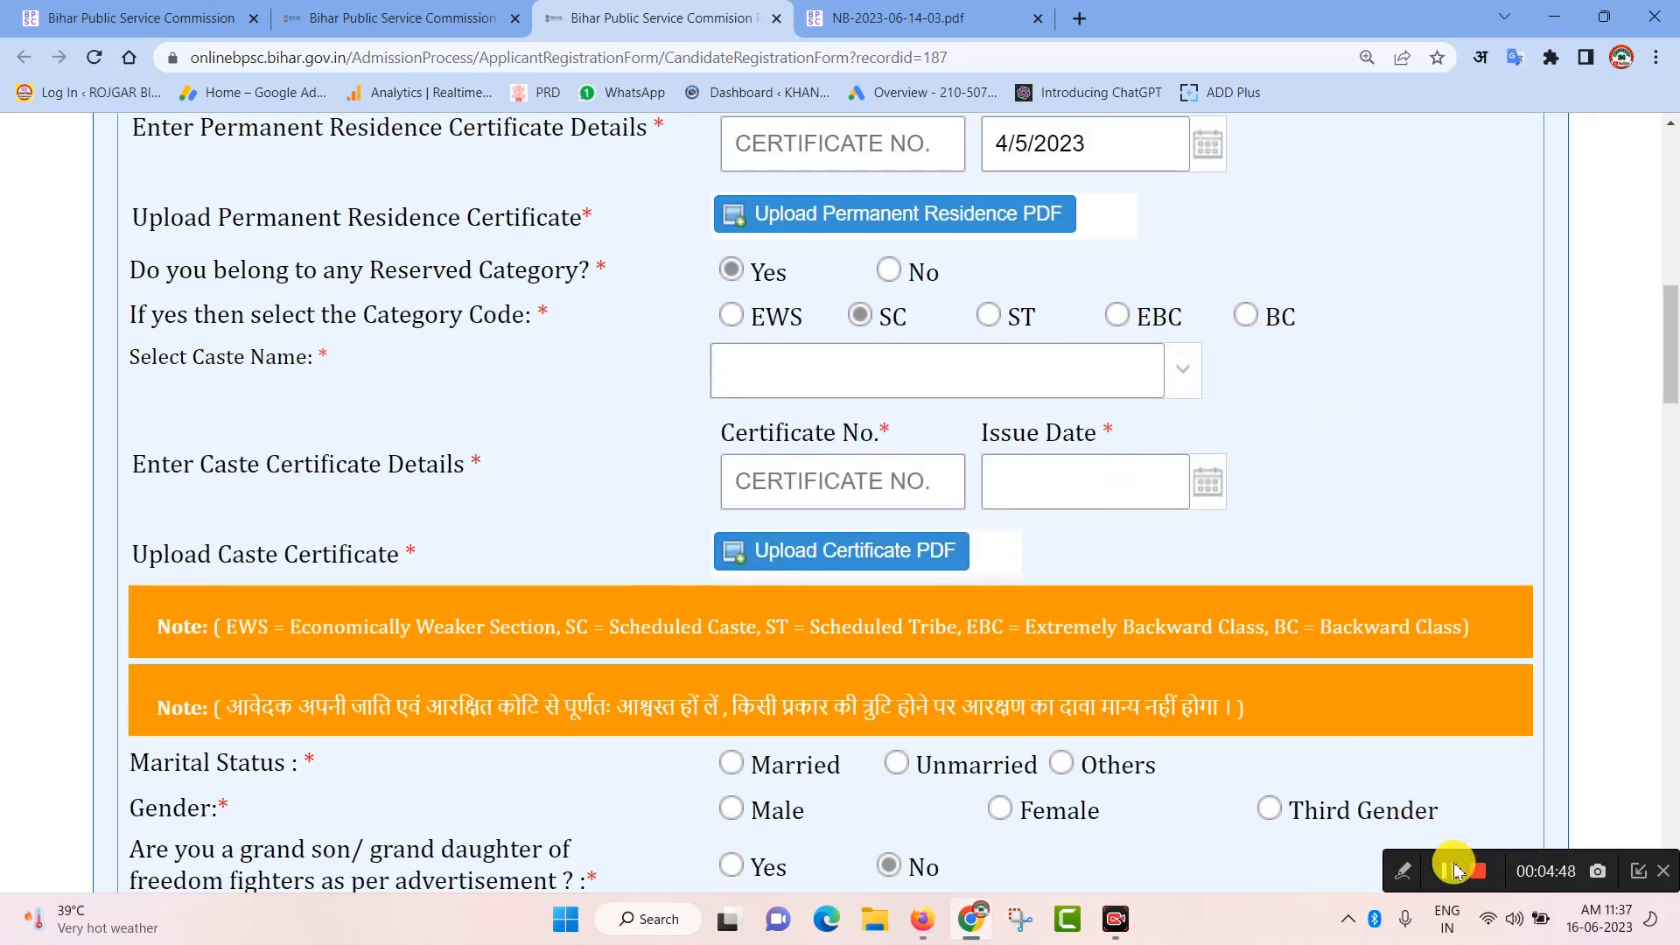
pyautogui.hotkey('shift', 'Tab')
pyautogui.click(1179, 371)
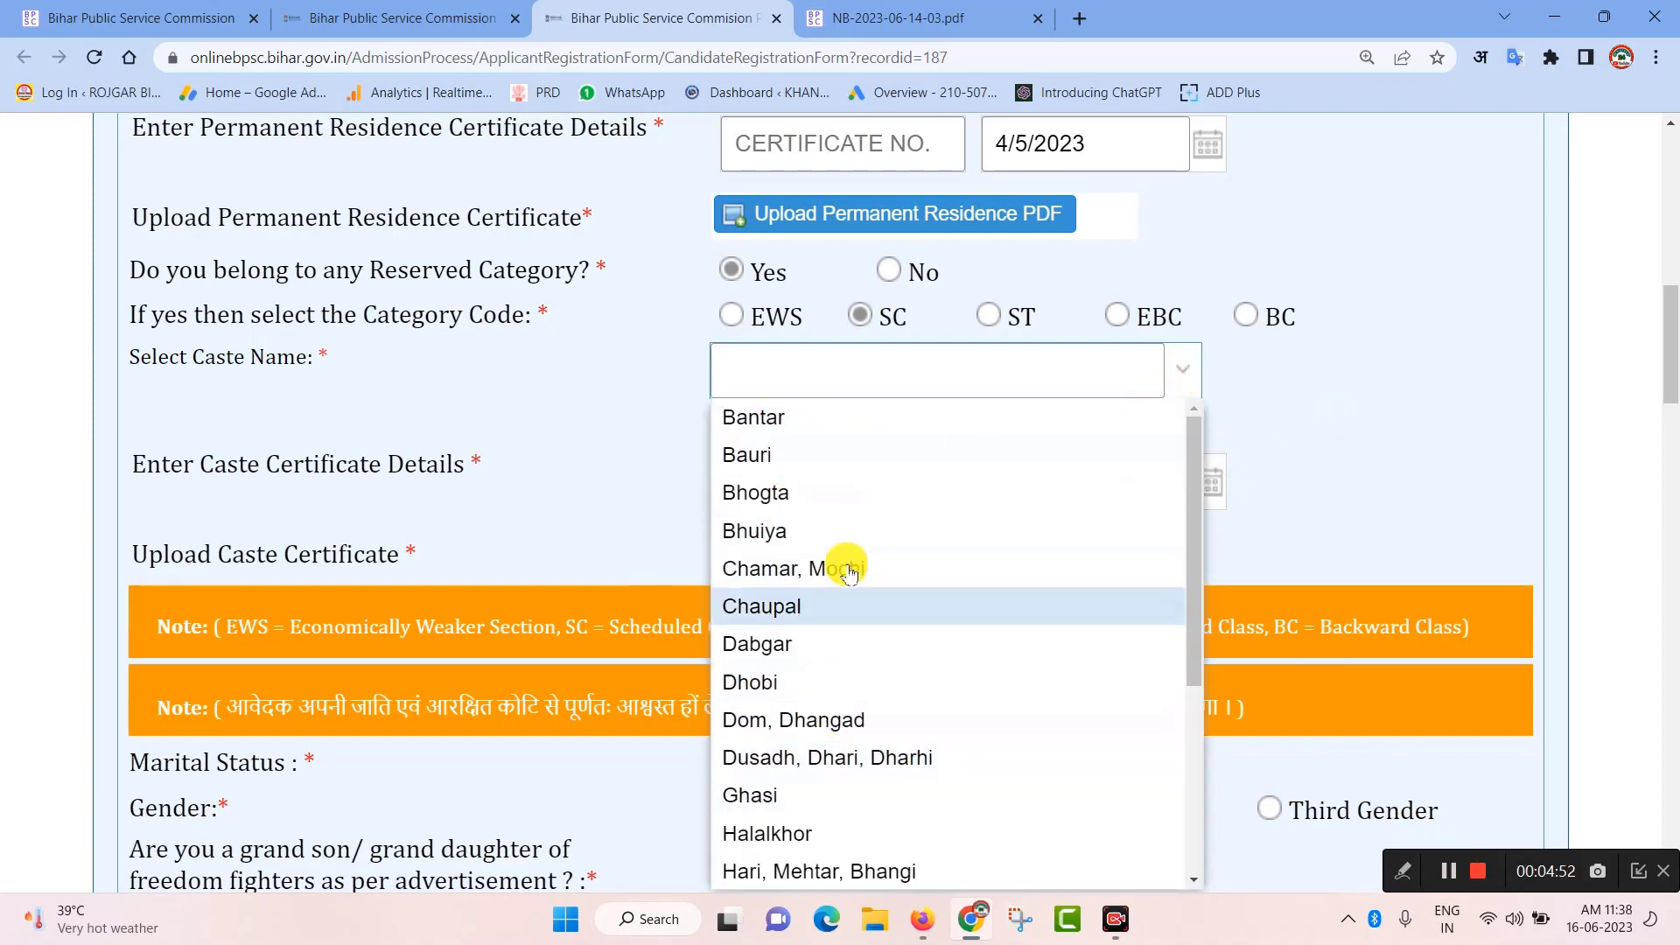
pyautogui.scroll(-1, 946, 655)
pyautogui.scroll(-5, 918, 712)
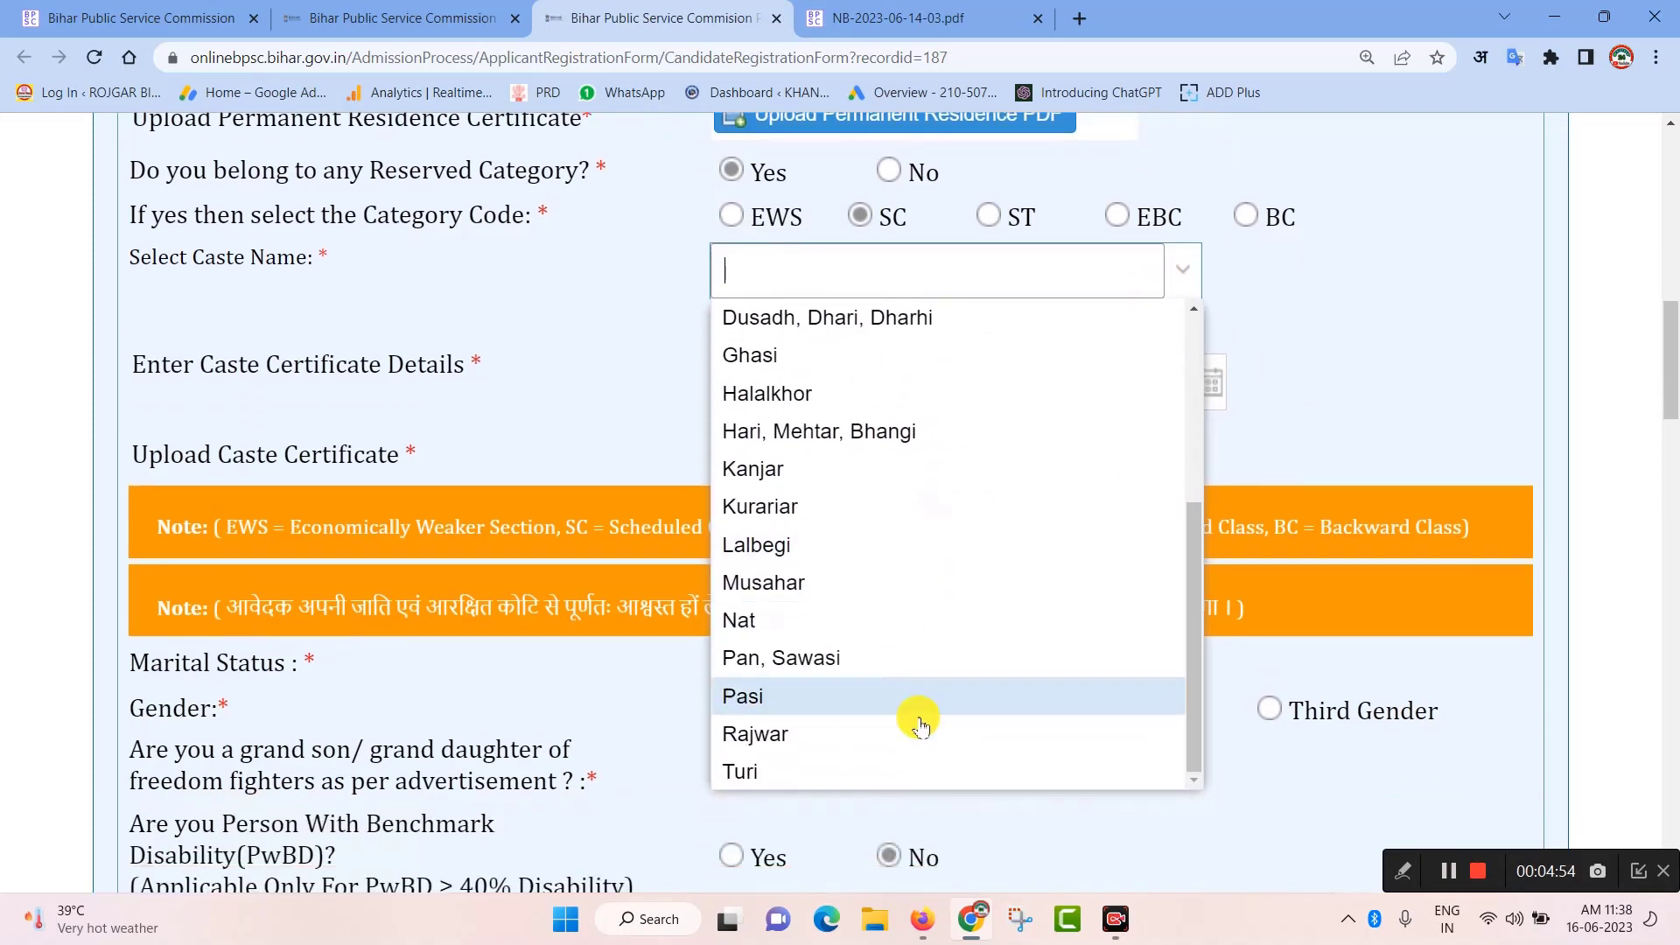
pyautogui.click(1406, 315)
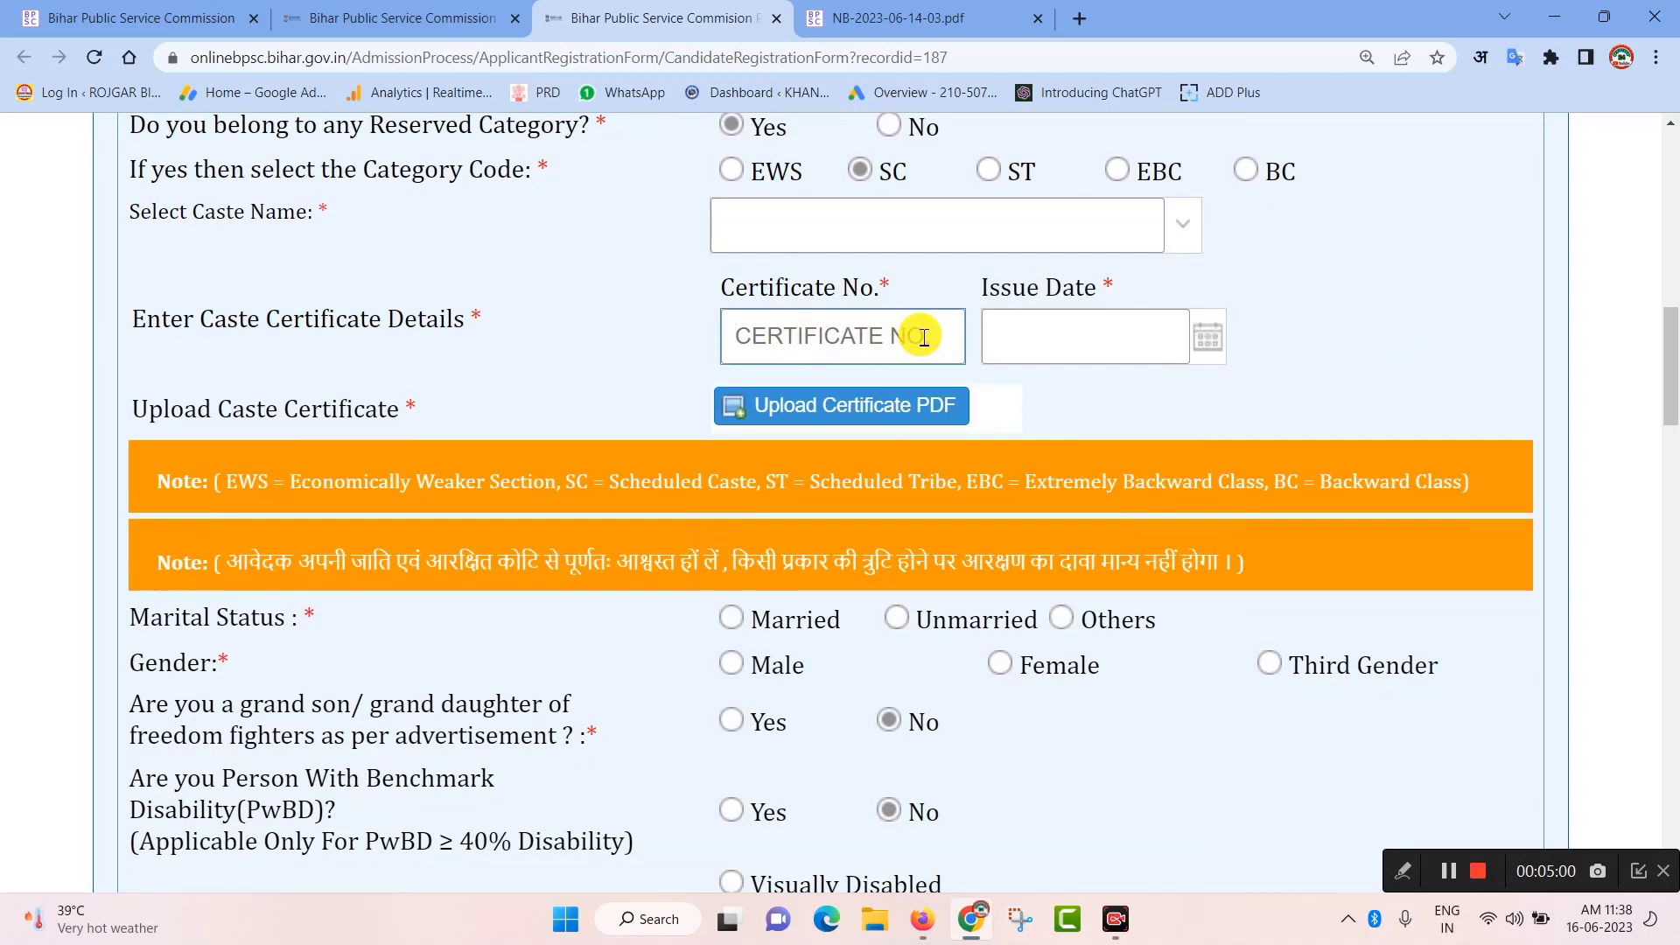
# Examine the caste certificate number and issue date fields, closing the date calendar without choosing a date
pyautogui.scroll(3, 923, 337)
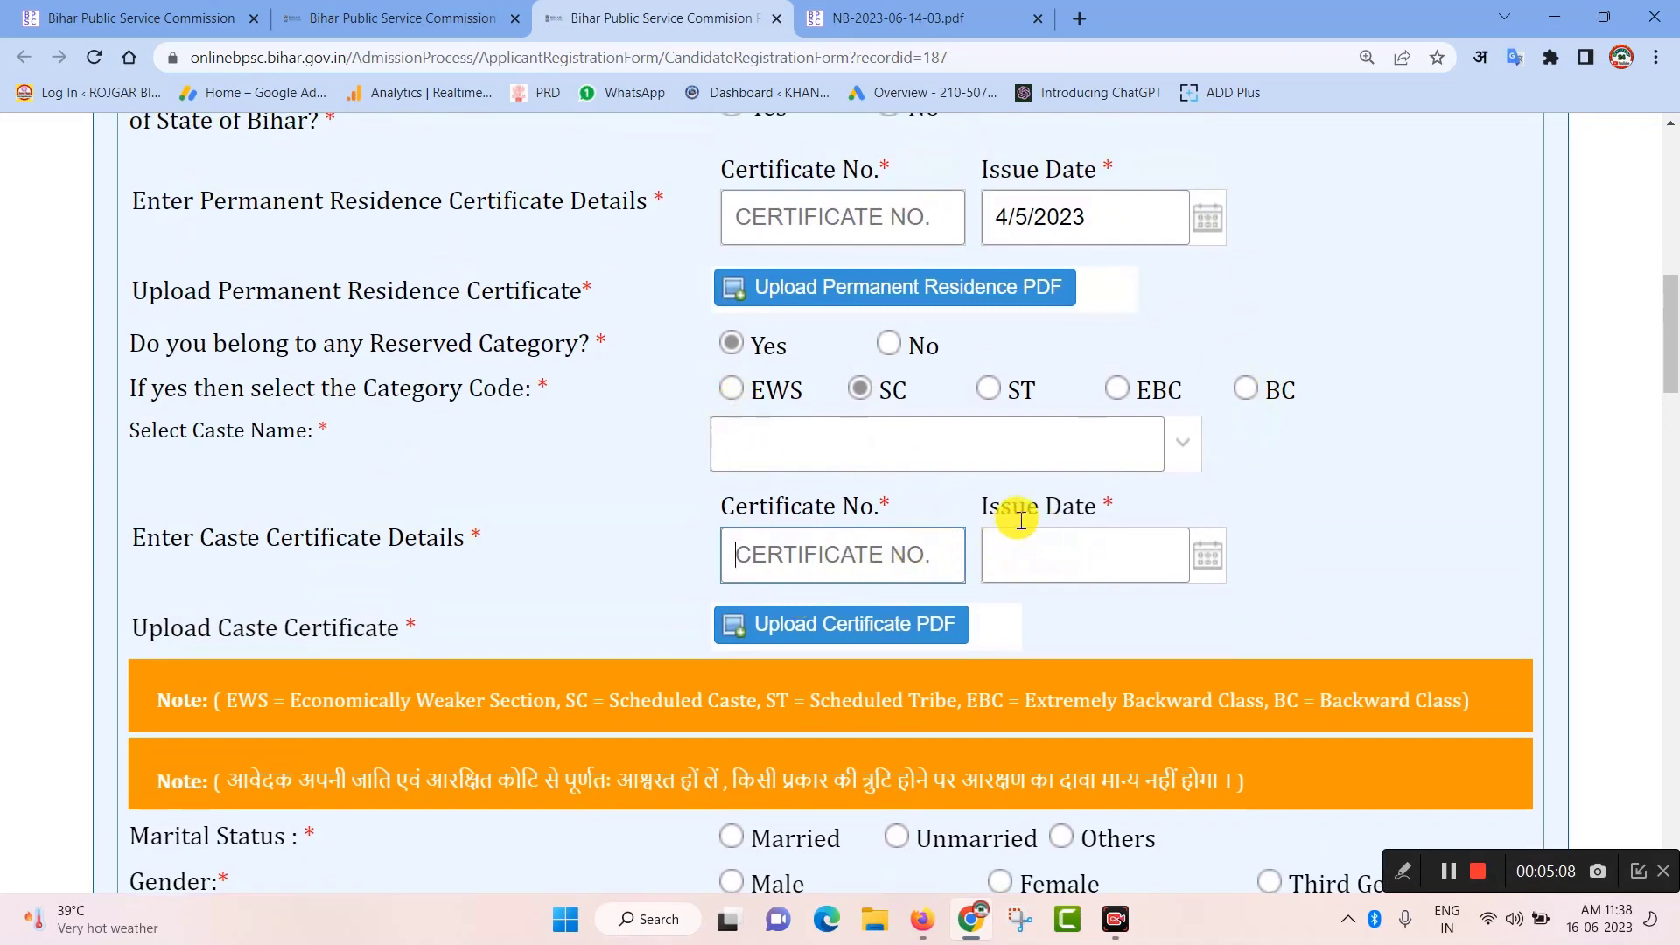
pyautogui.click(1104, 555)
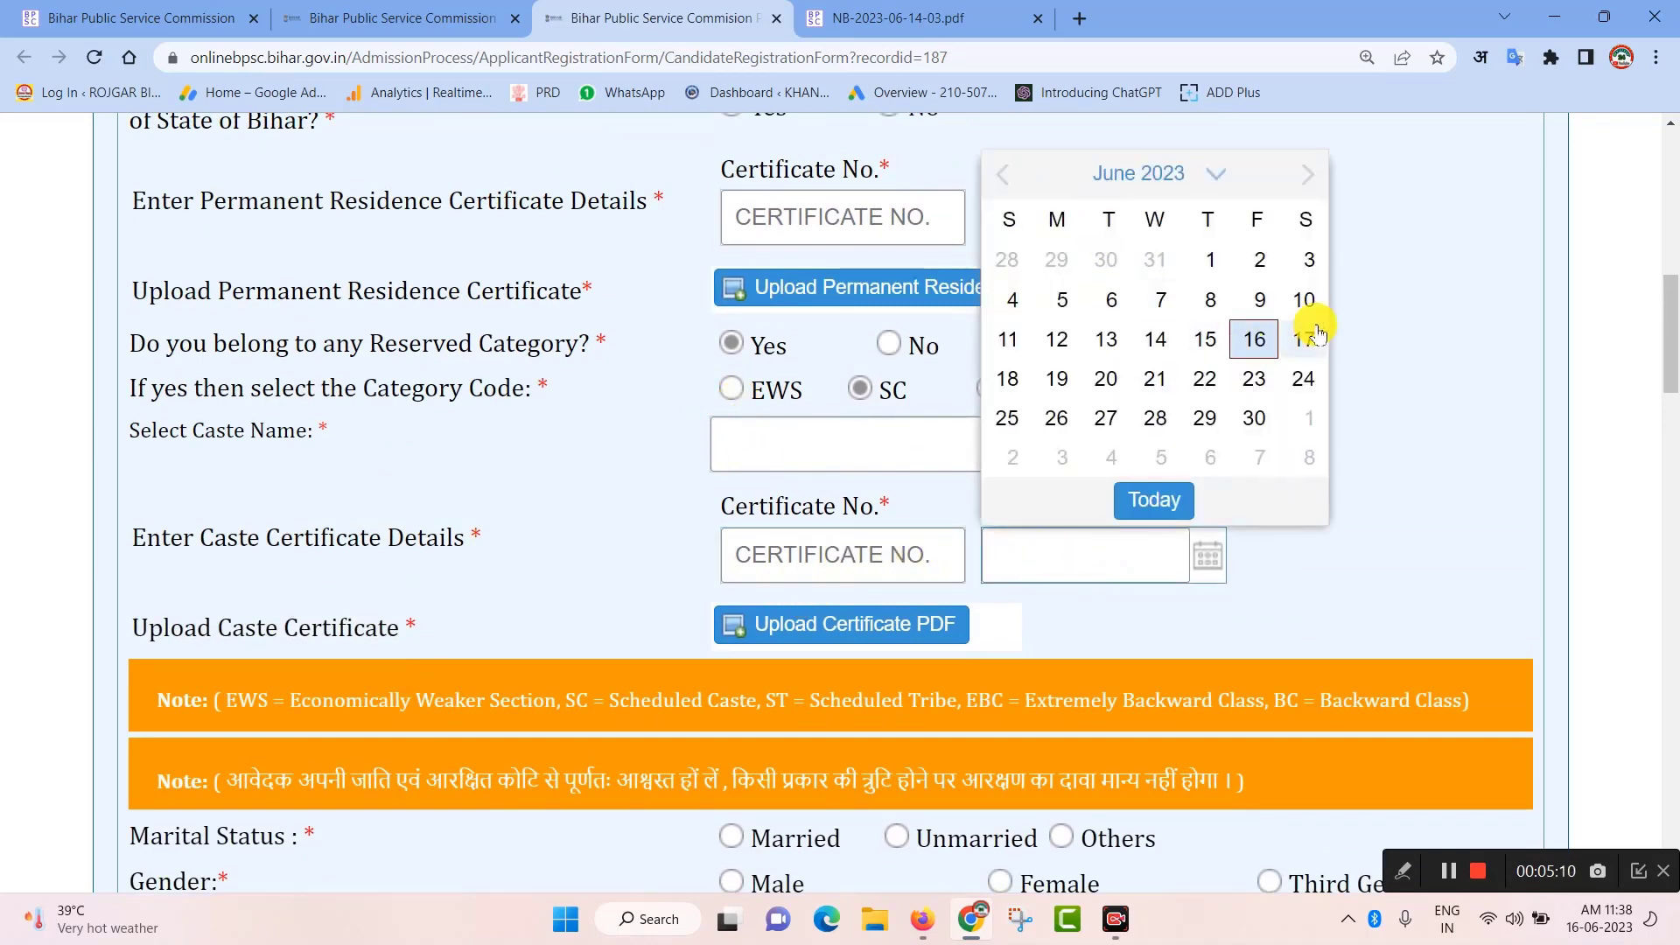
pyautogui.click(1365, 557)
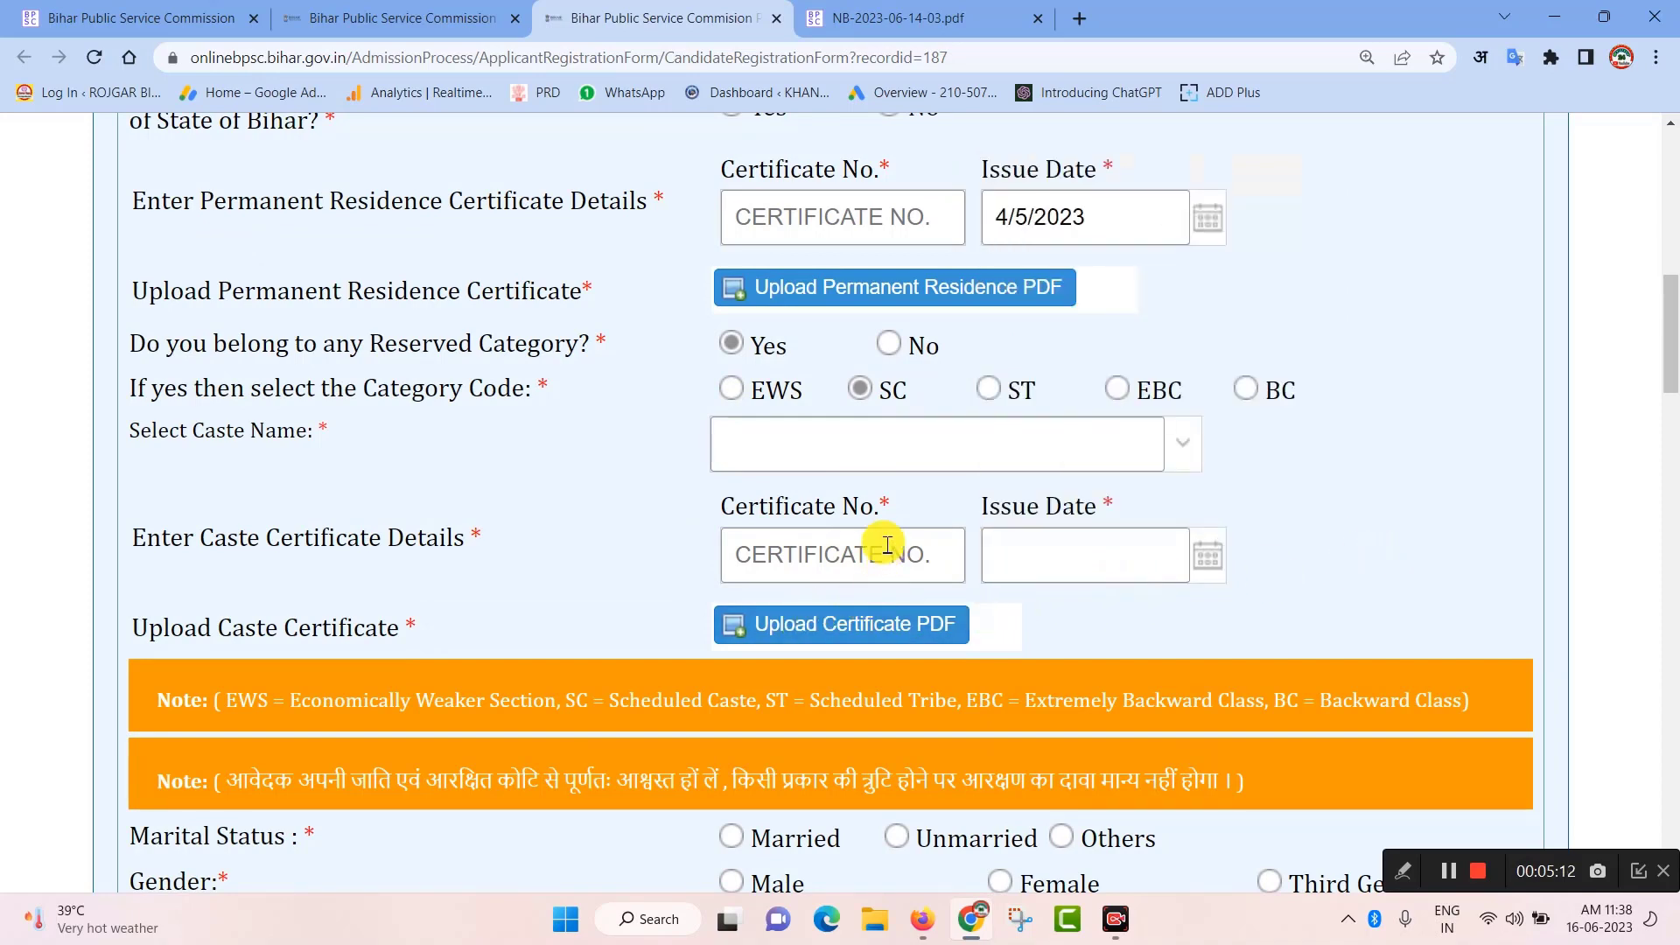
# Set the marital status to Unmarried and the gender to Male
pyautogui.scroll(-2, 890, 567)
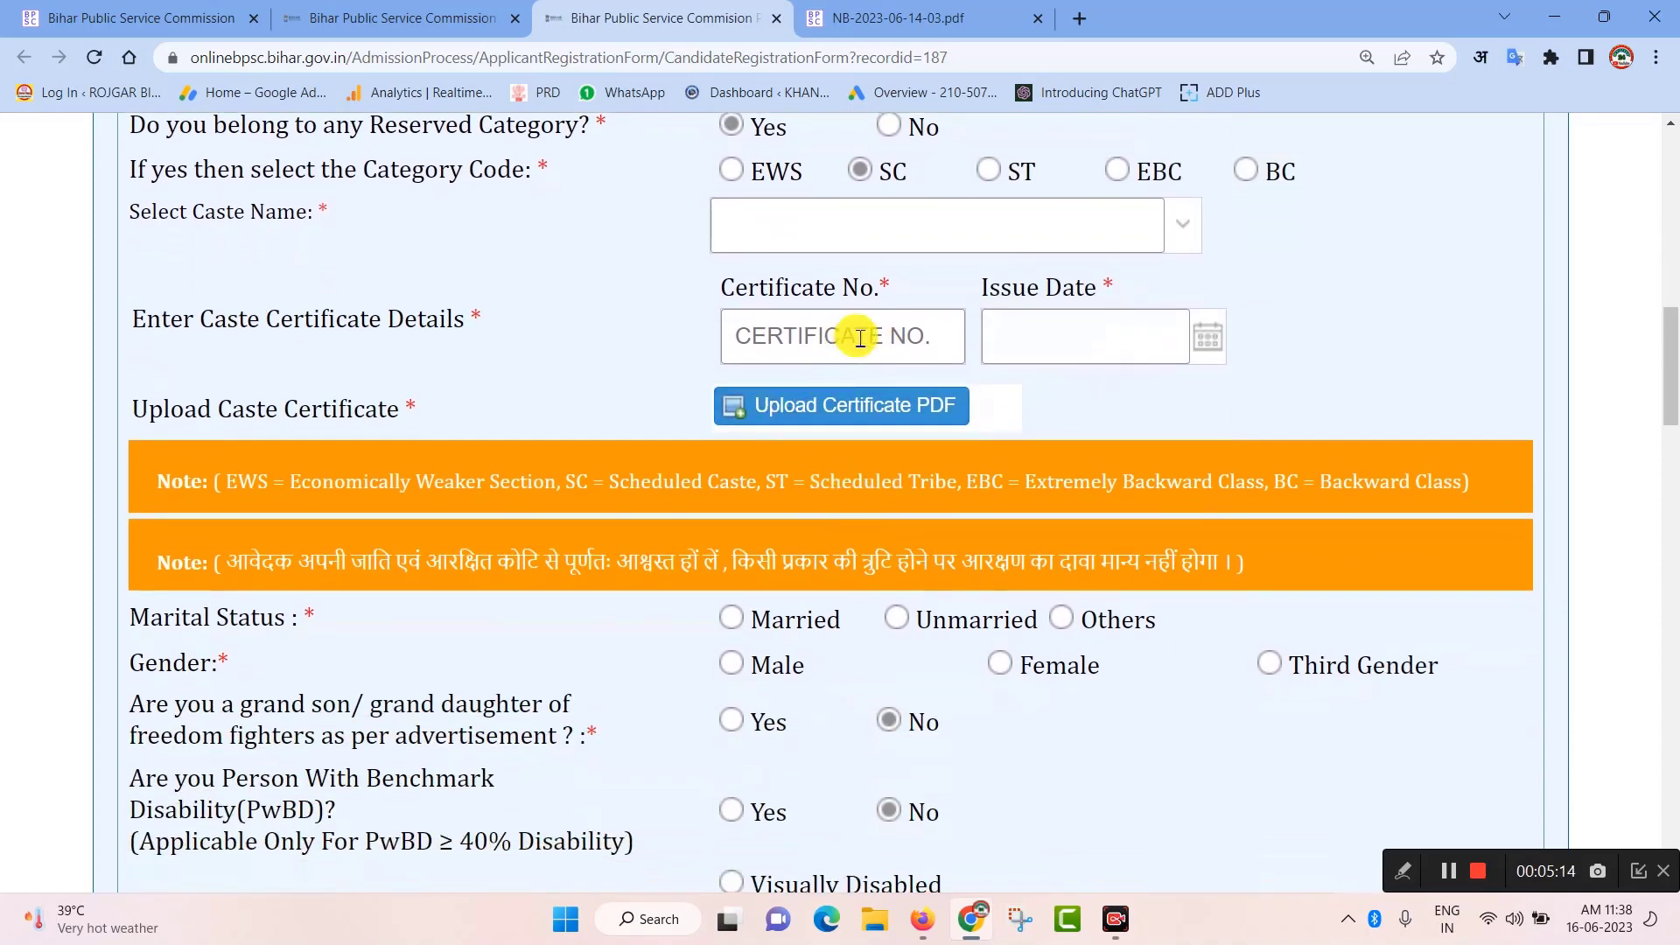
pyautogui.scroll(-3, 900, 562)
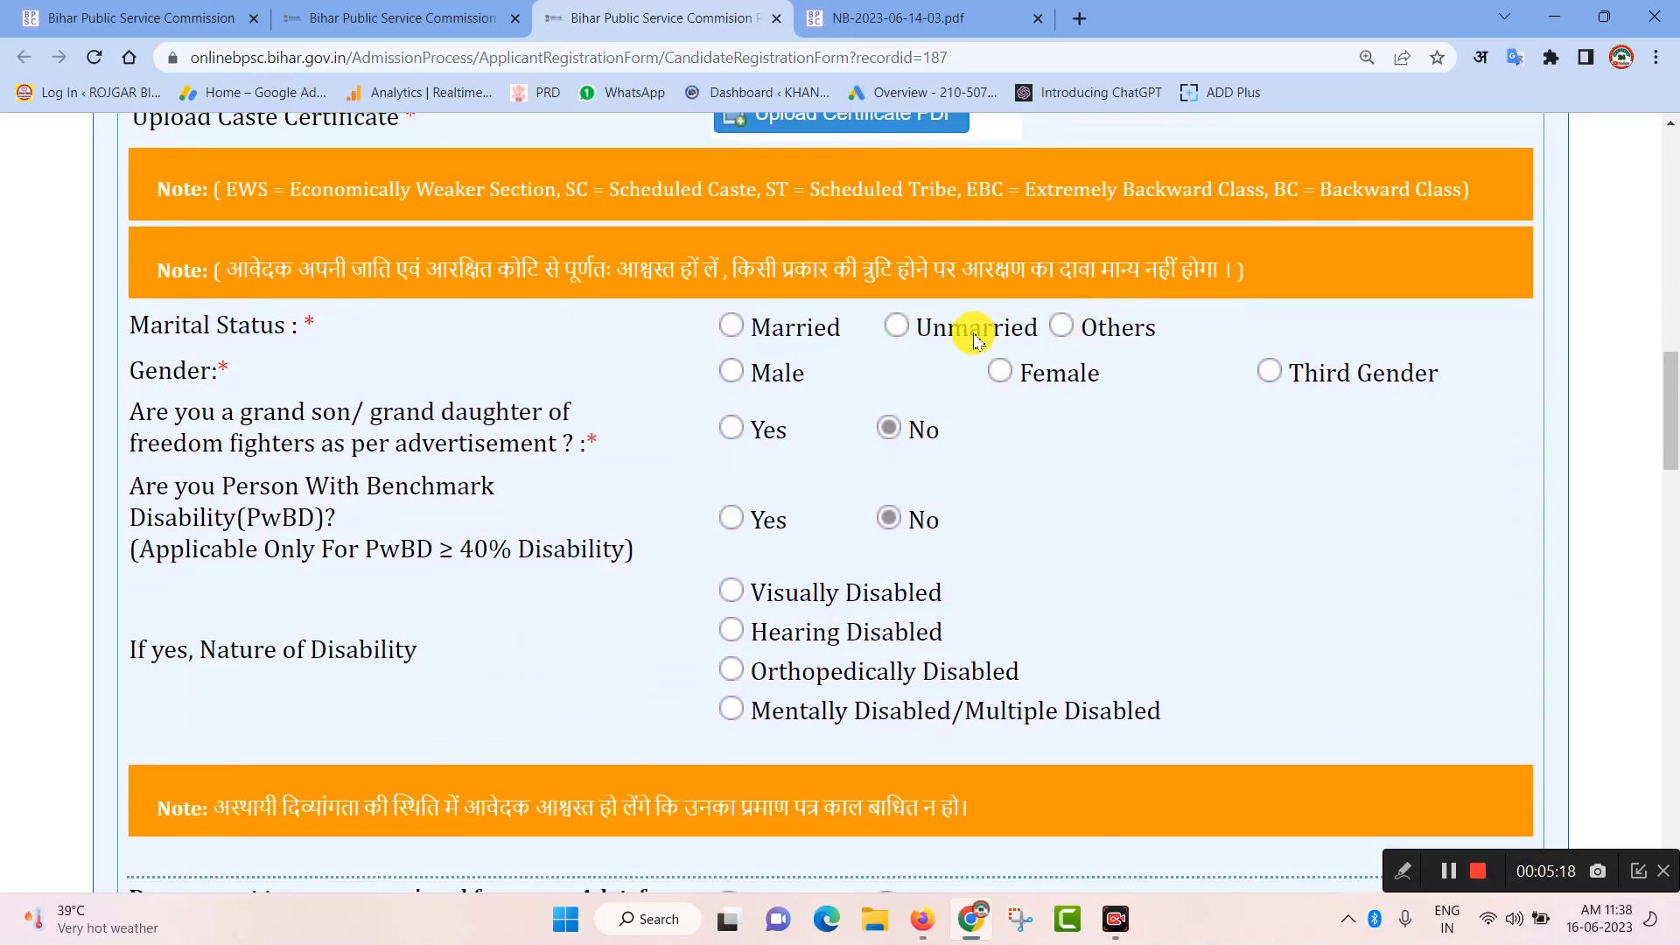
pyautogui.click(897, 328)
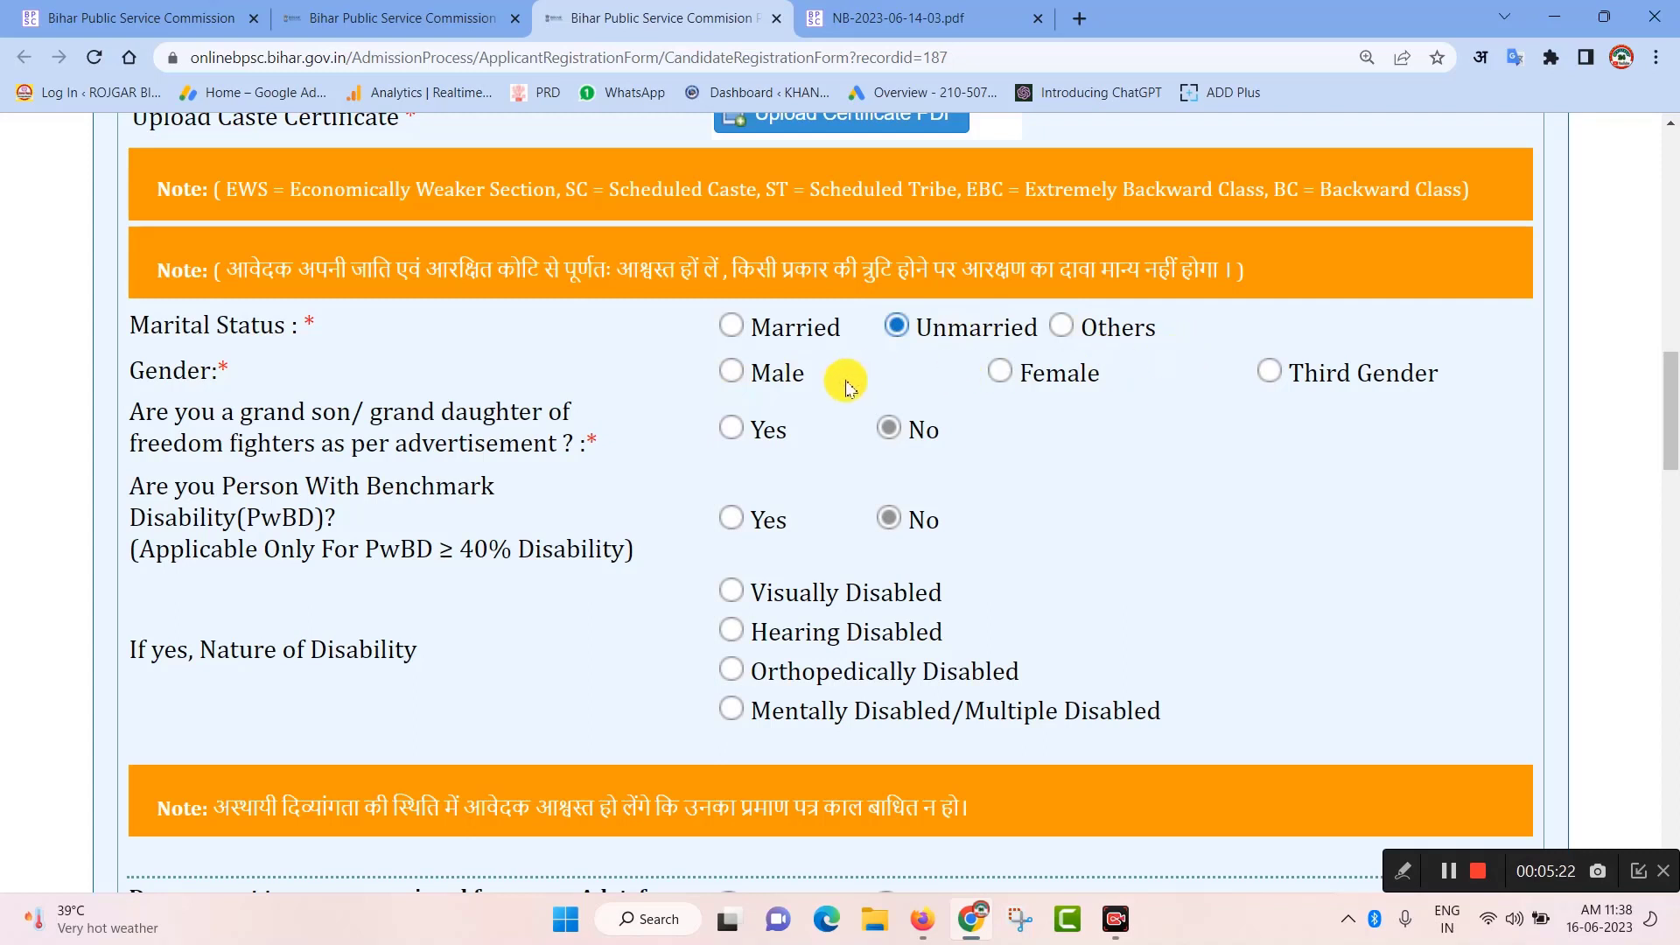
pyautogui.click(731, 371)
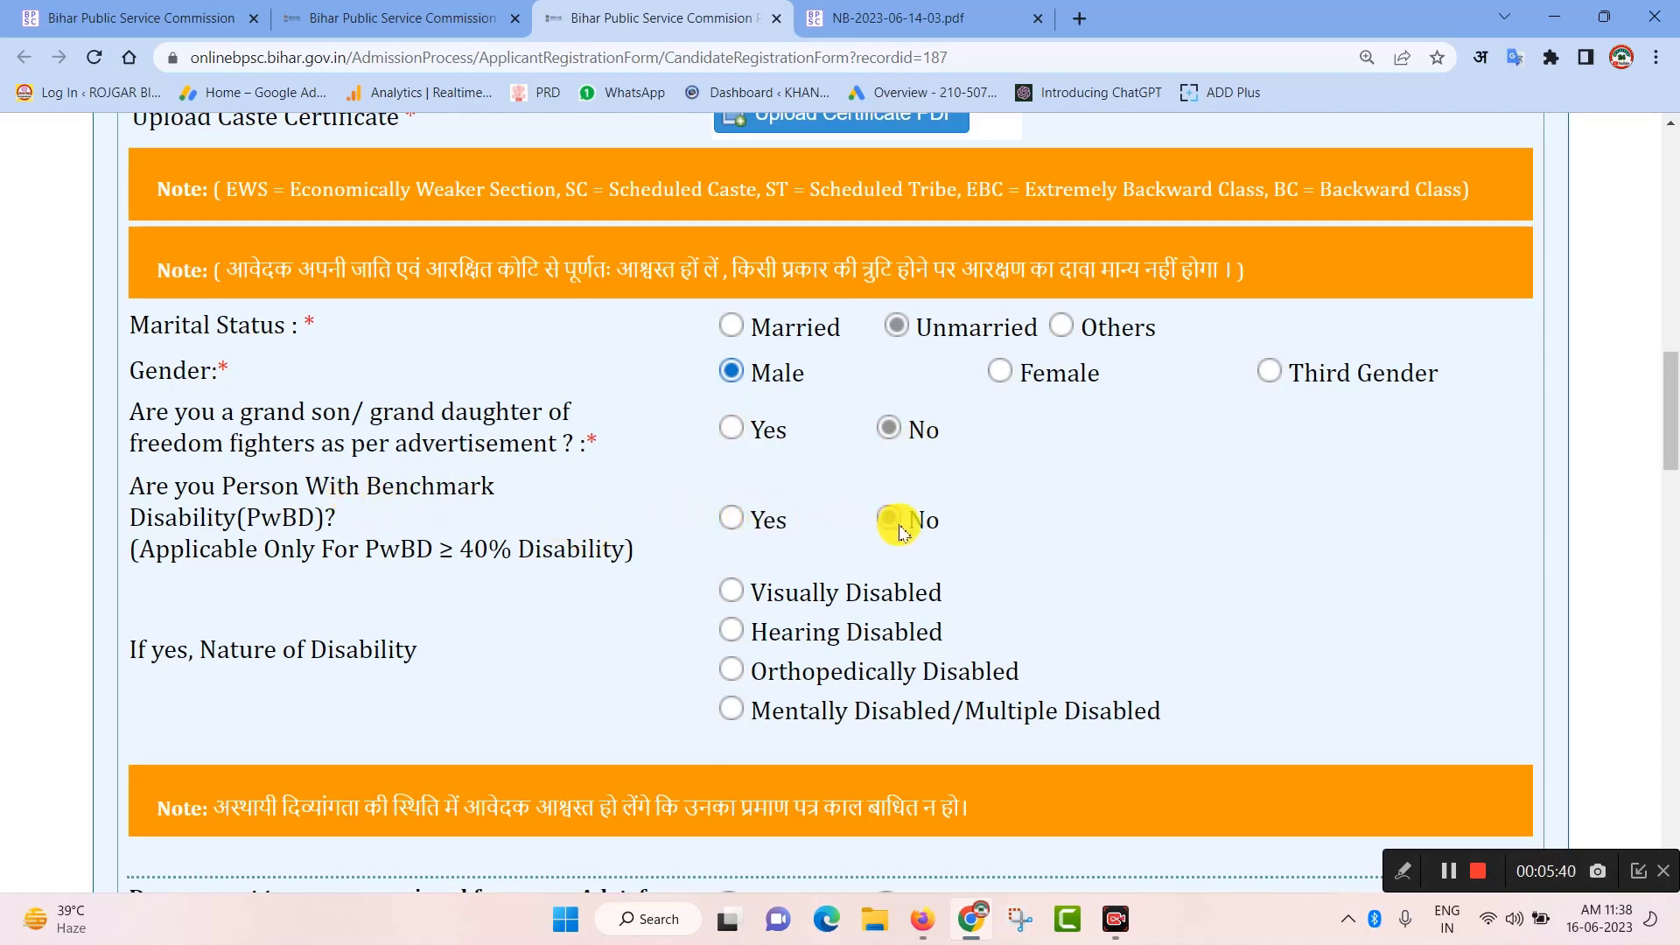
# Answer Yes to the benchmark disability question and examine the disability type, certificate details, hospital and upload fields
pyautogui.click(735, 519)
pyautogui.click(840, 584)
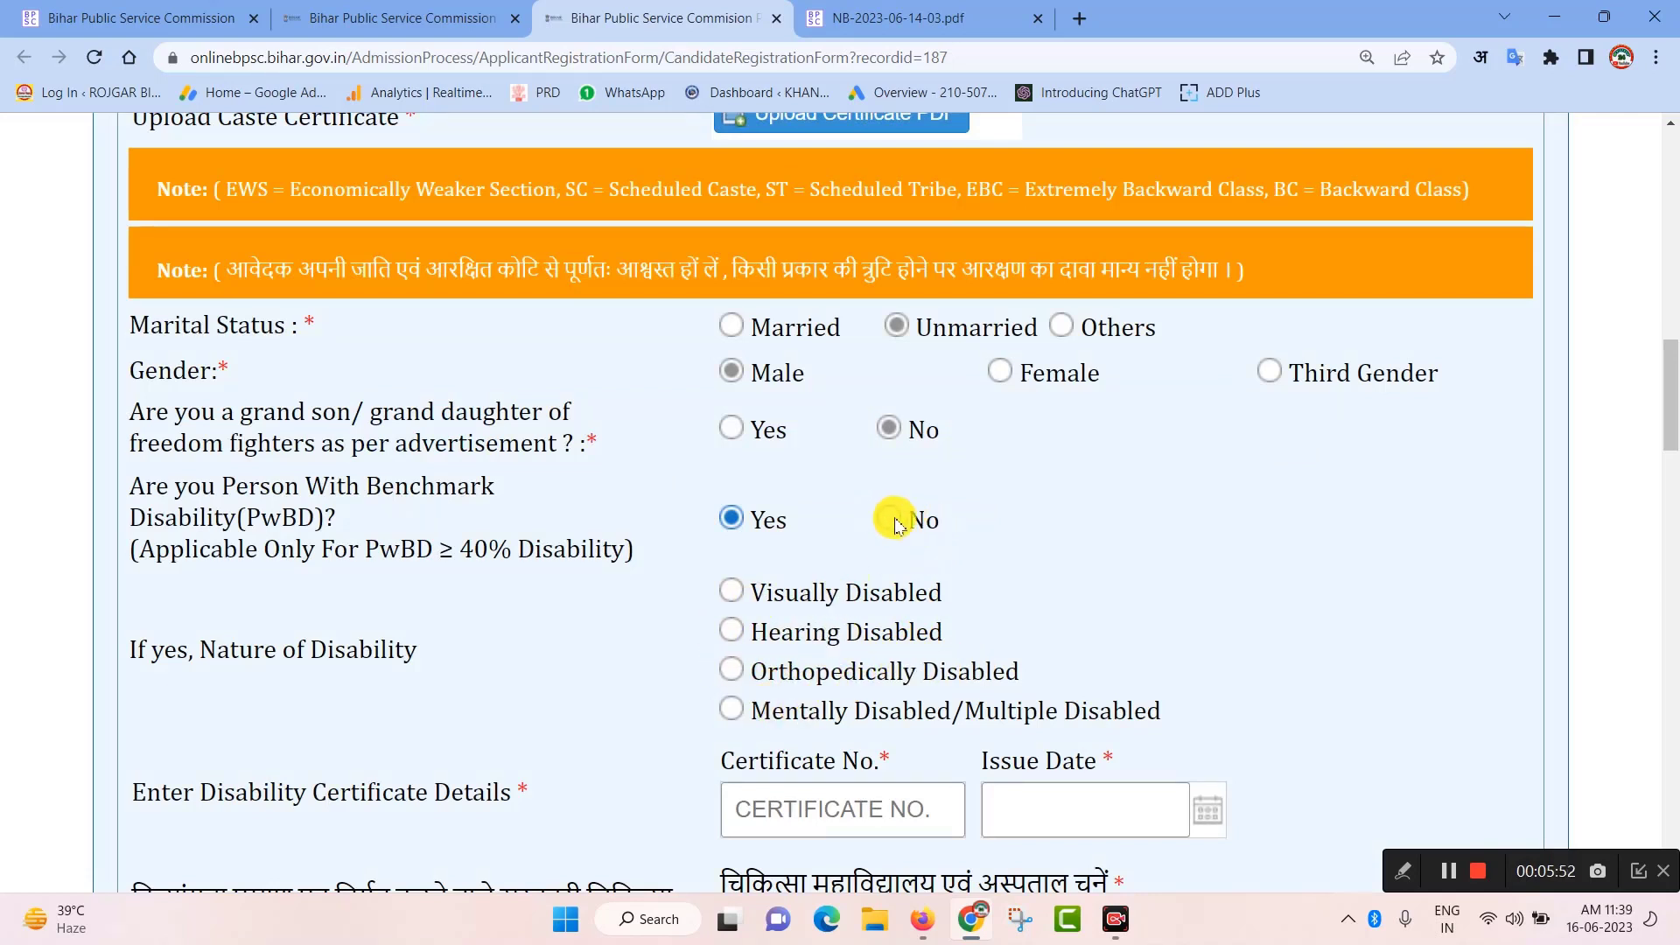
pyautogui.scroll(-2, 853, 617)
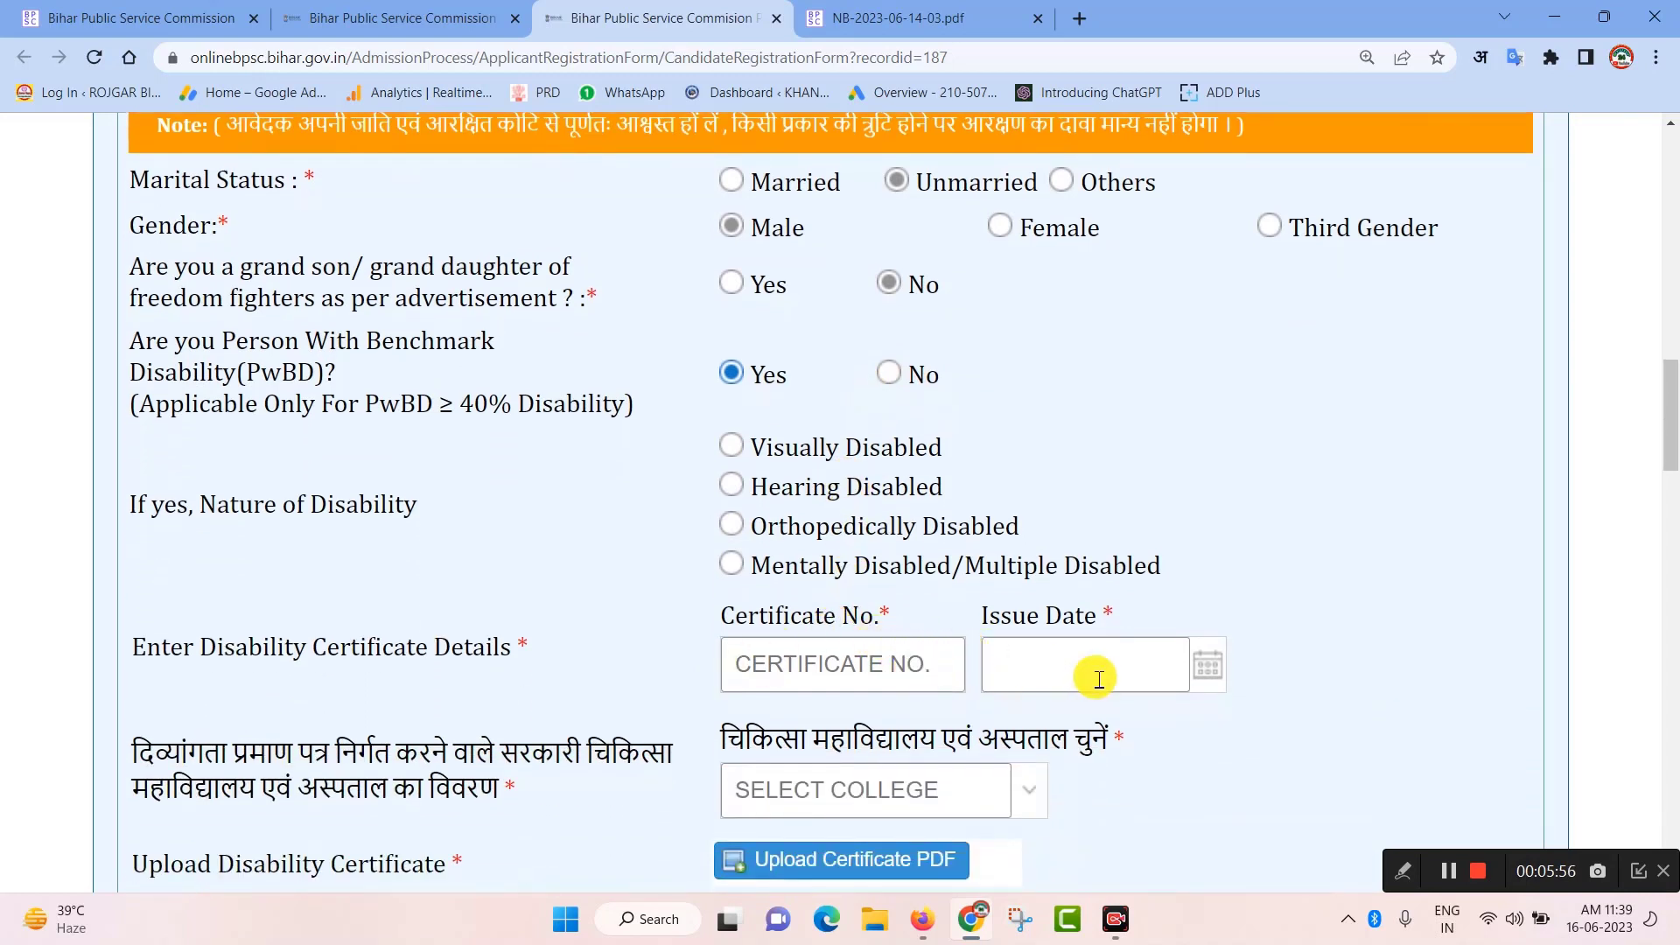
pyautogui.click(1448, 877)
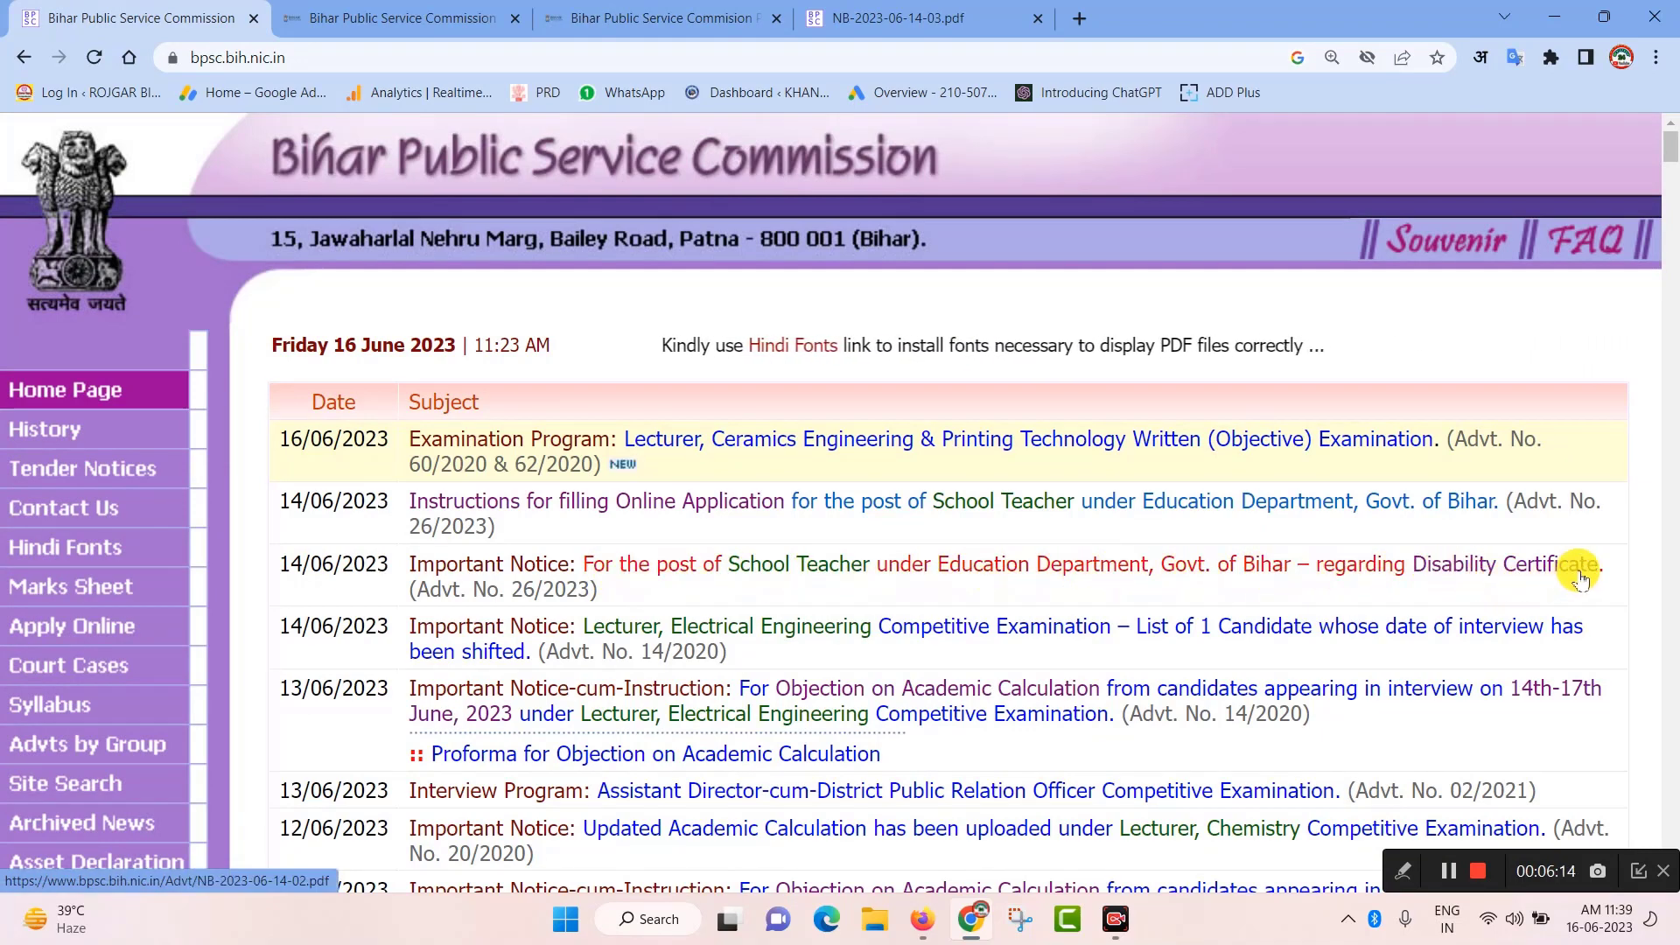
# Open the School Teacher notice regarding the Disability Certificate from the commission's home page and read it at 150% zoom
pyautogui.click(1522, 567)
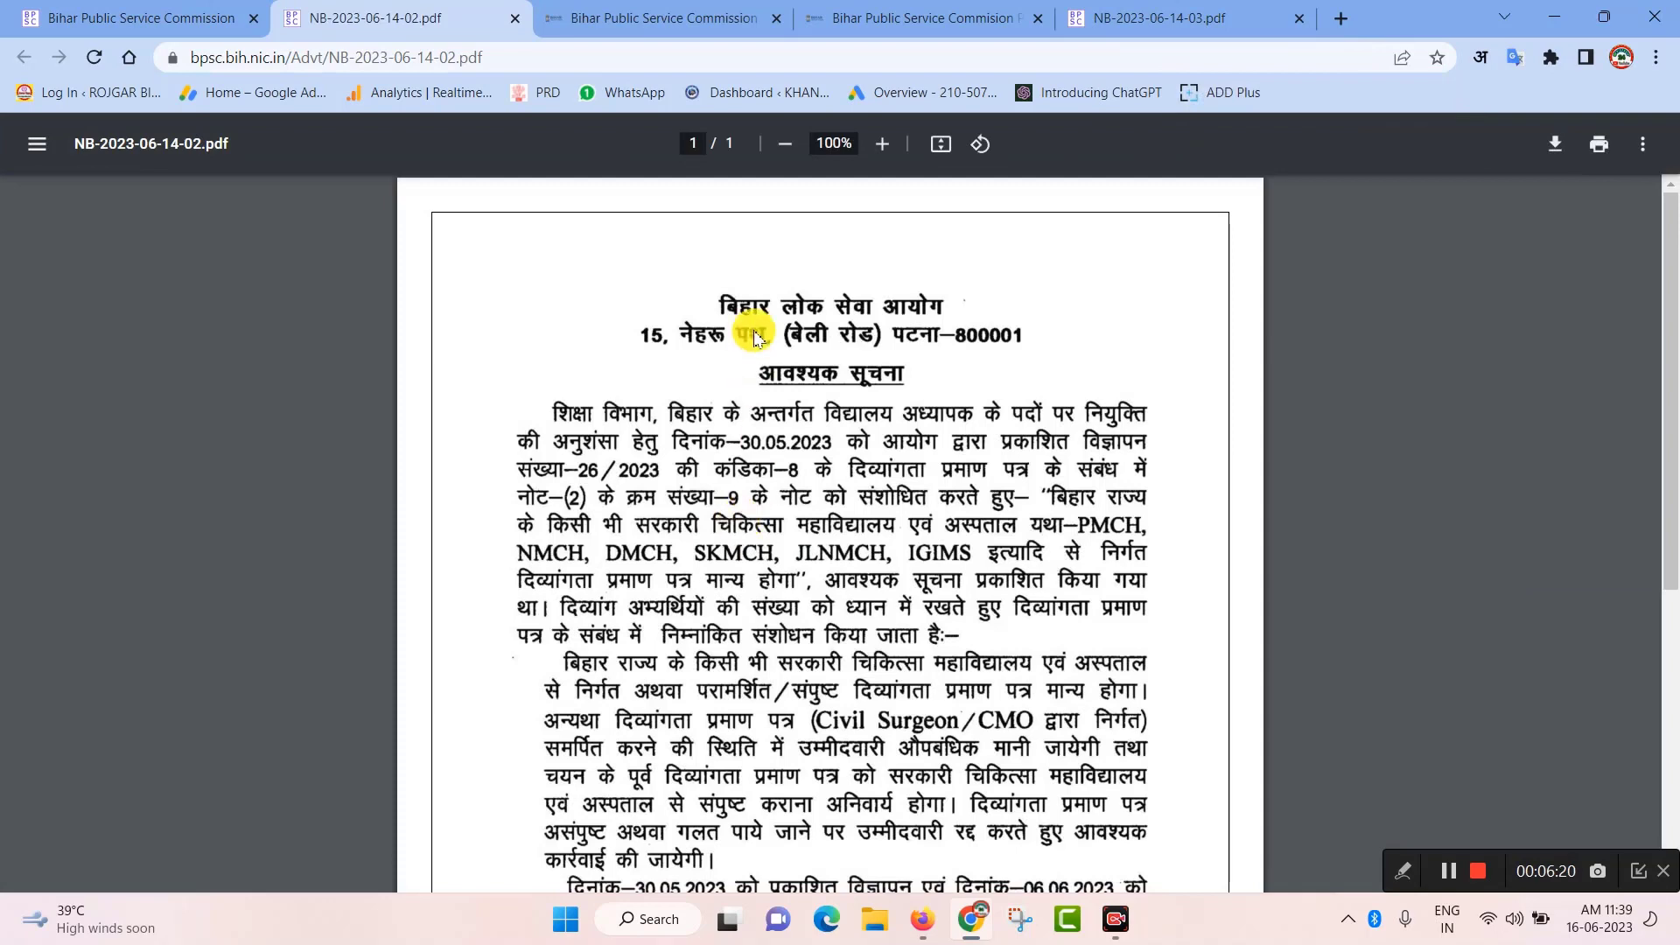
pyautogui.click(886, 159)
pyautogui.click(886, 159)
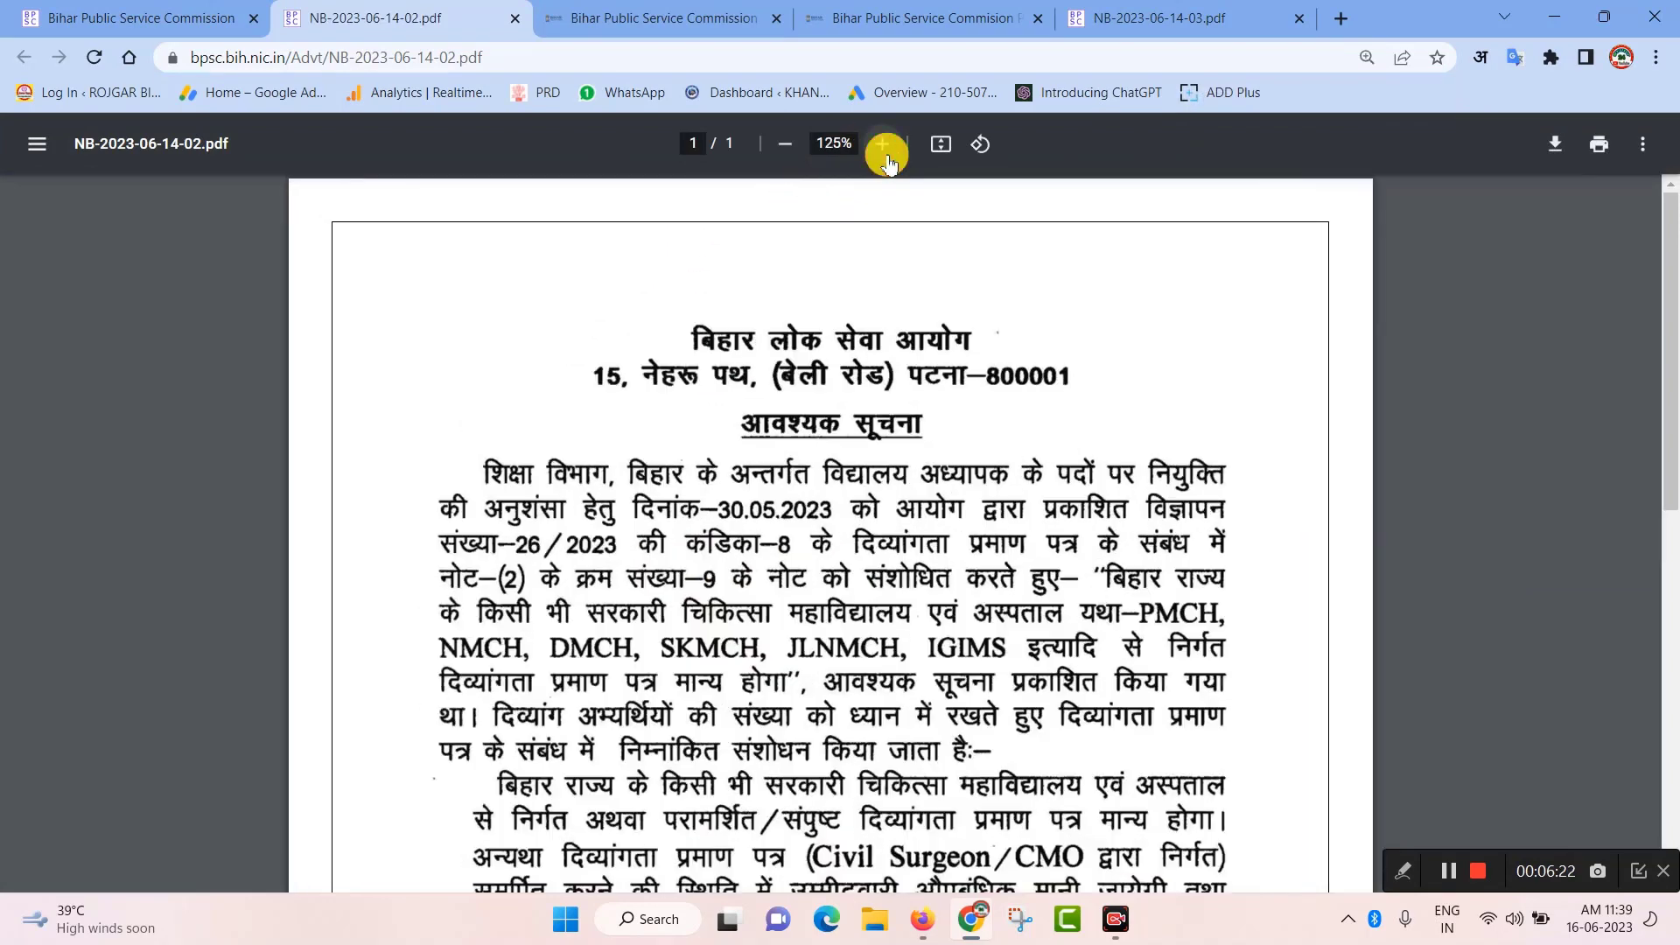
pyautogui.click(886, 159)
pyautogui.scroll(-3, 1000, 557)
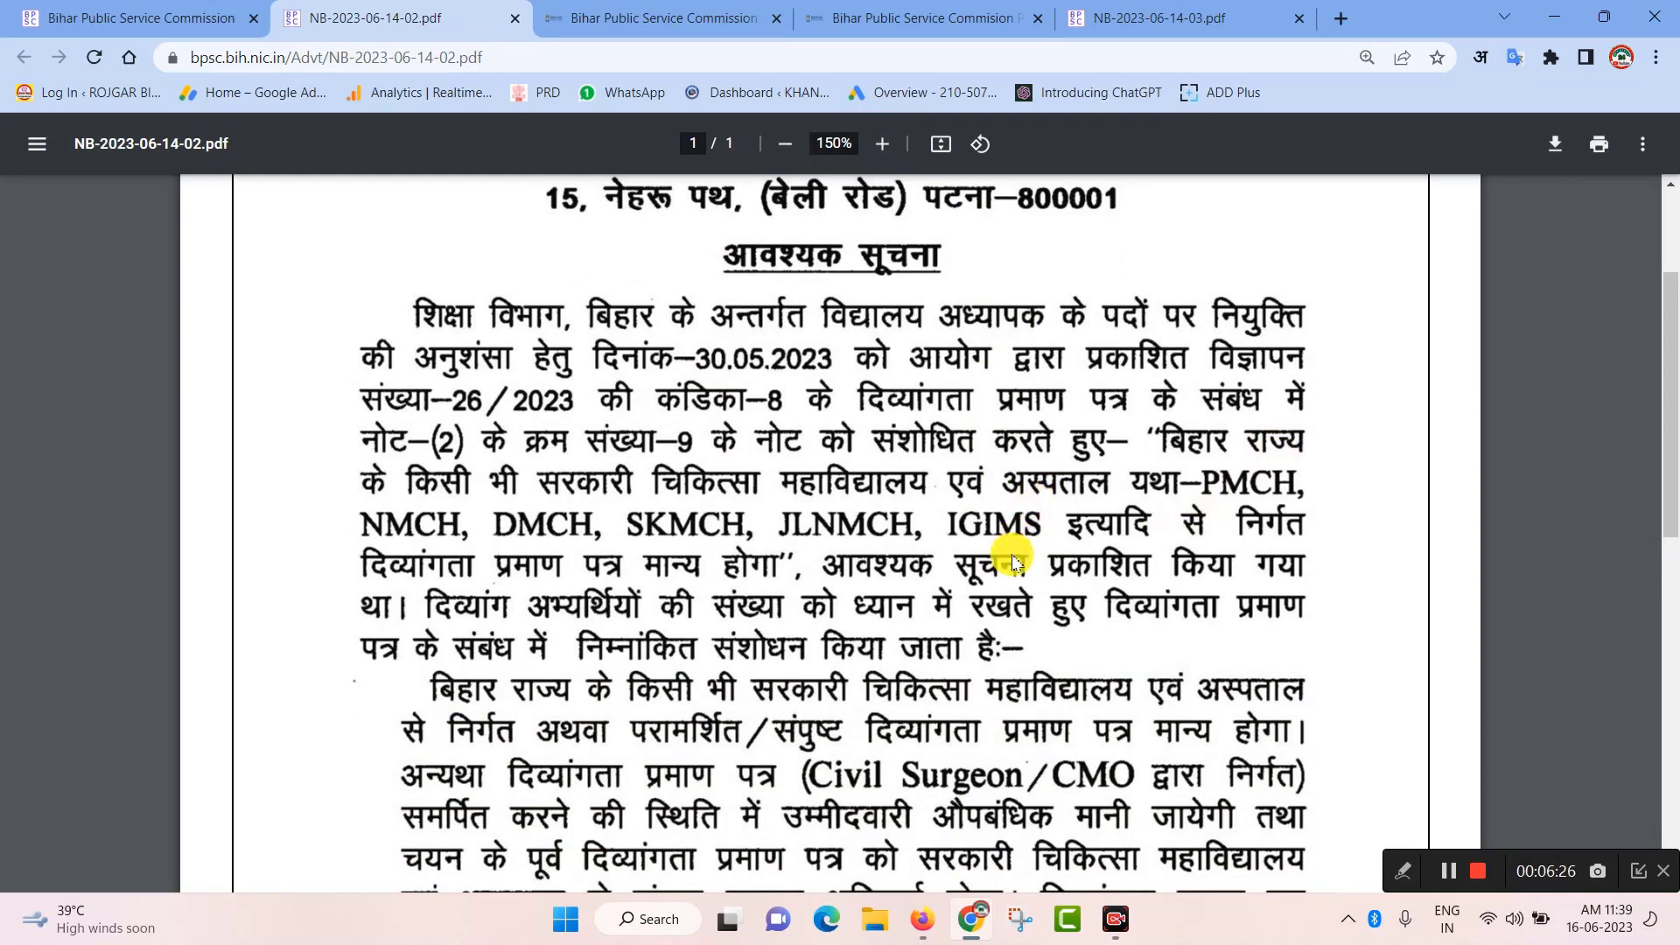
pyautogui.scroll(-3, 1019, 564)
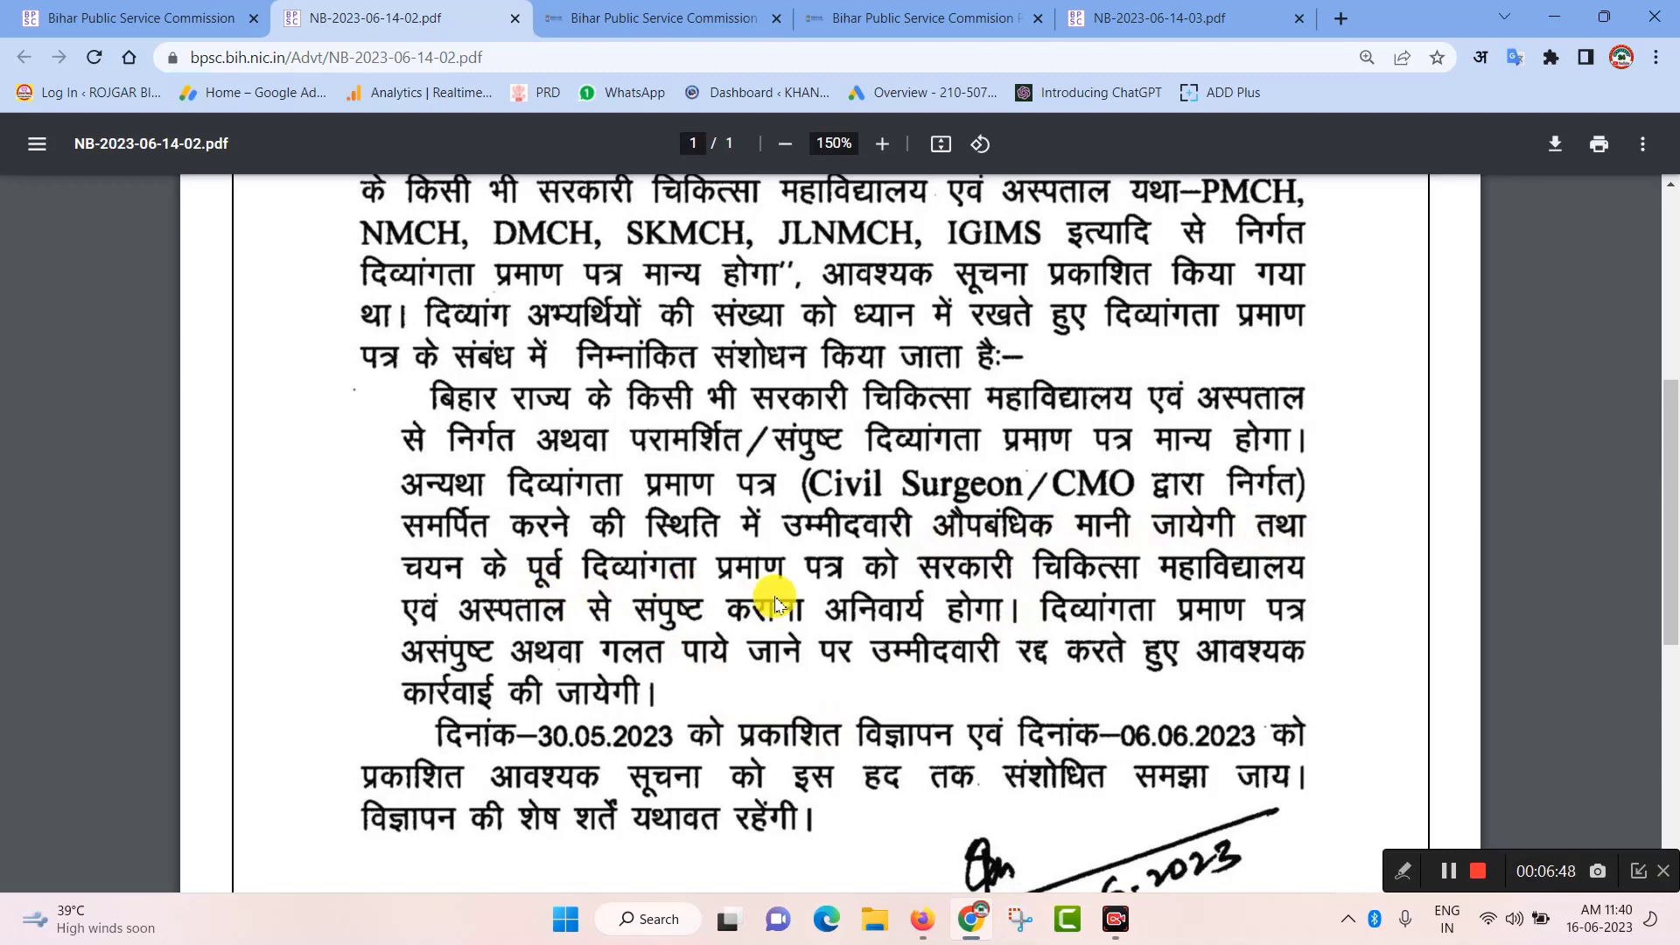
pyautogui.scroll(3, 897, 658)
pyautogui.scroll(1, 897, 658)
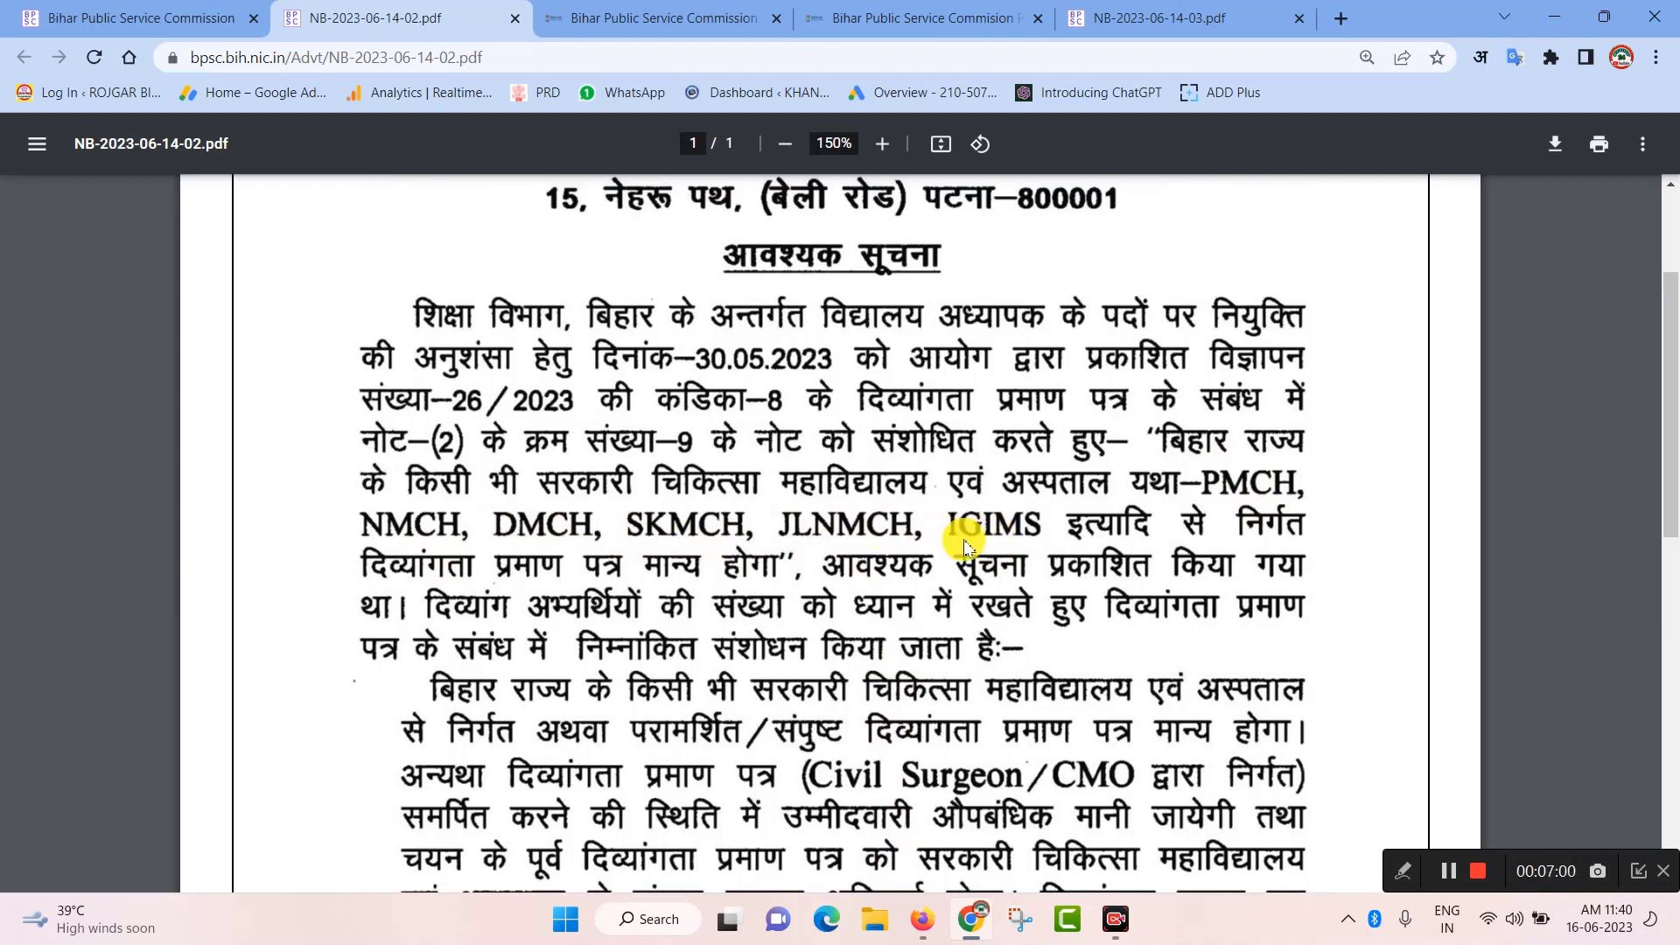
pyautogui.scroll(-3, 875, 691)
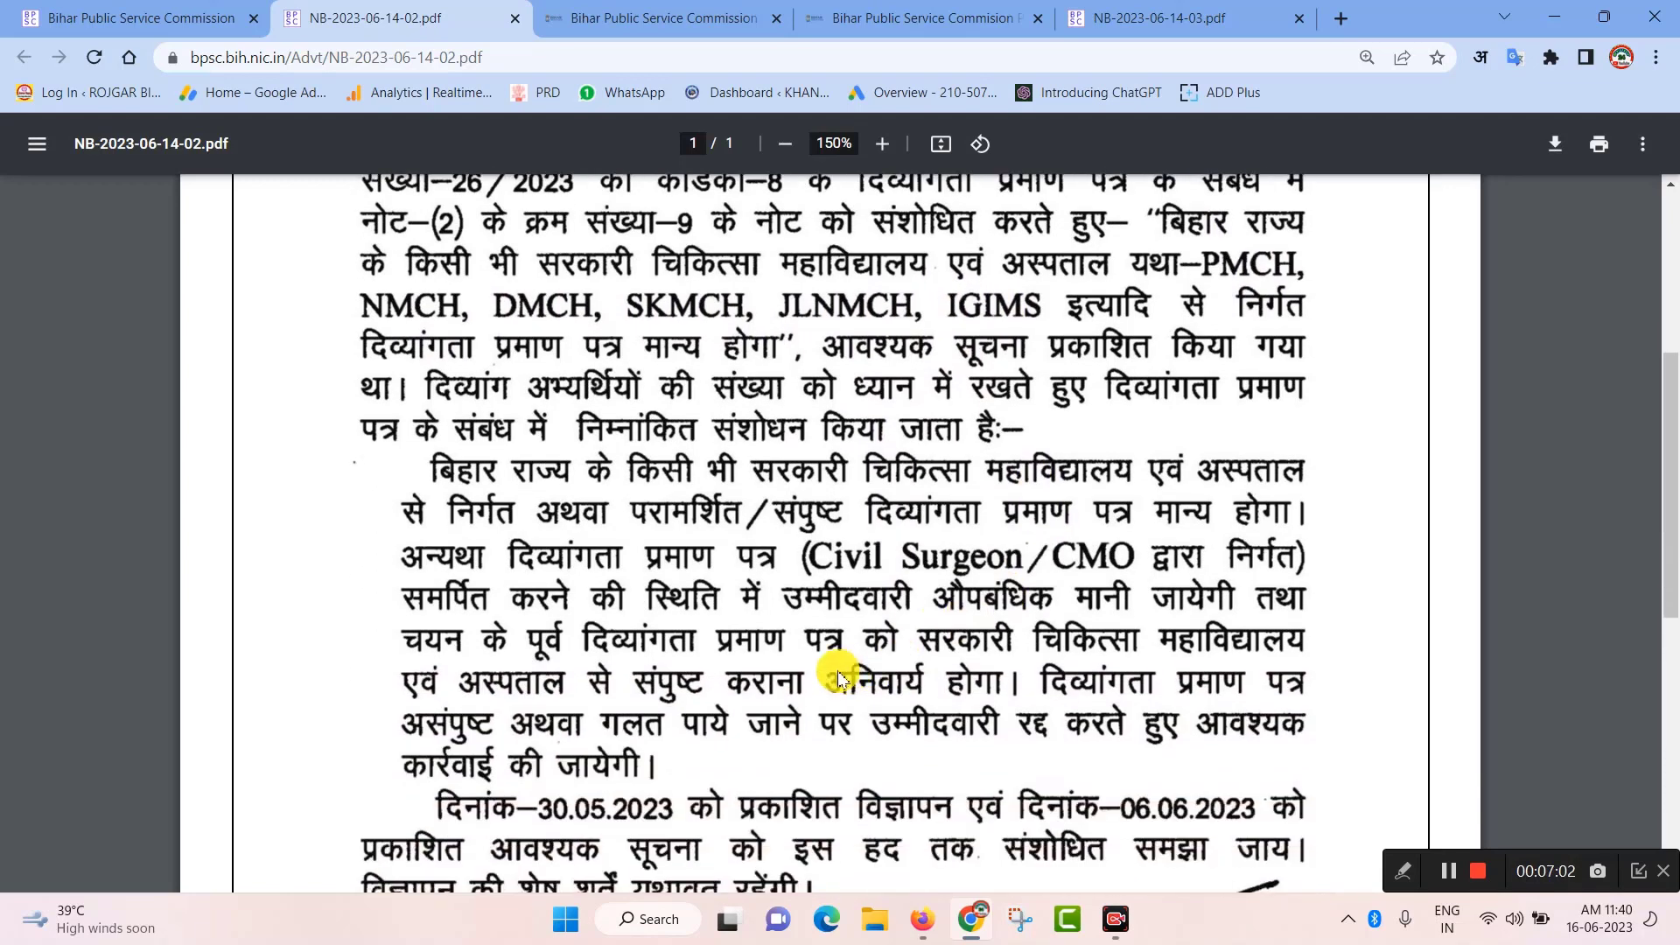
# Return to the registration form and change the benchmark disability answer to No
pyautogui.click(703, 9)
pyautogui.click(892, 17)
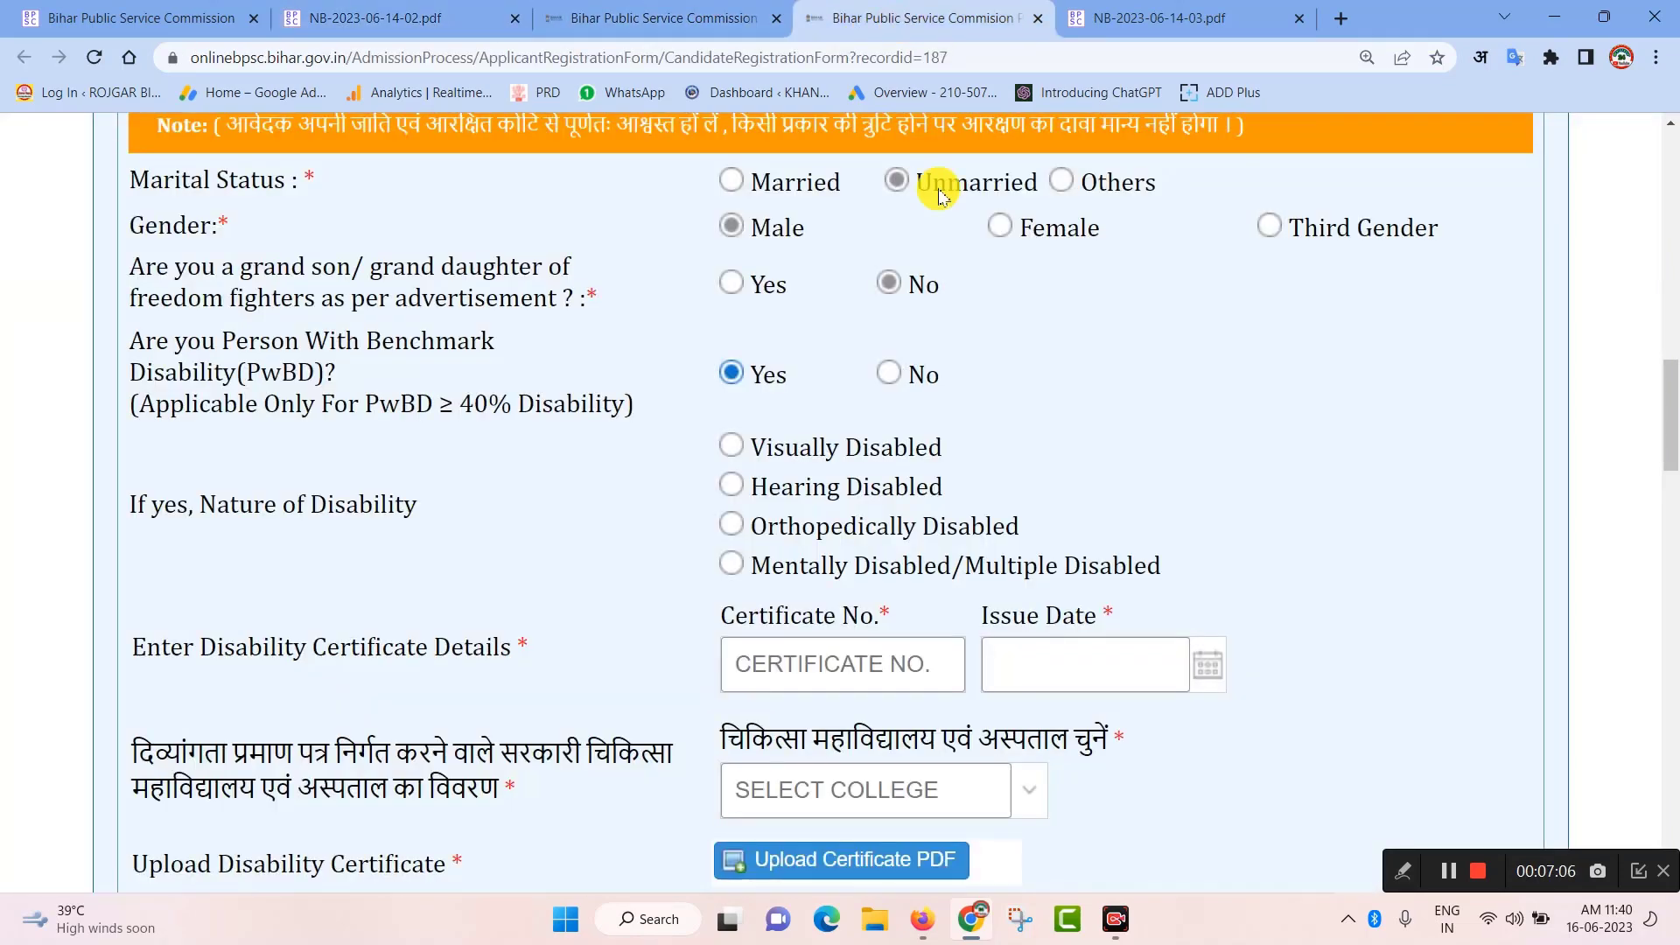
pyautogui.click(842, 662)
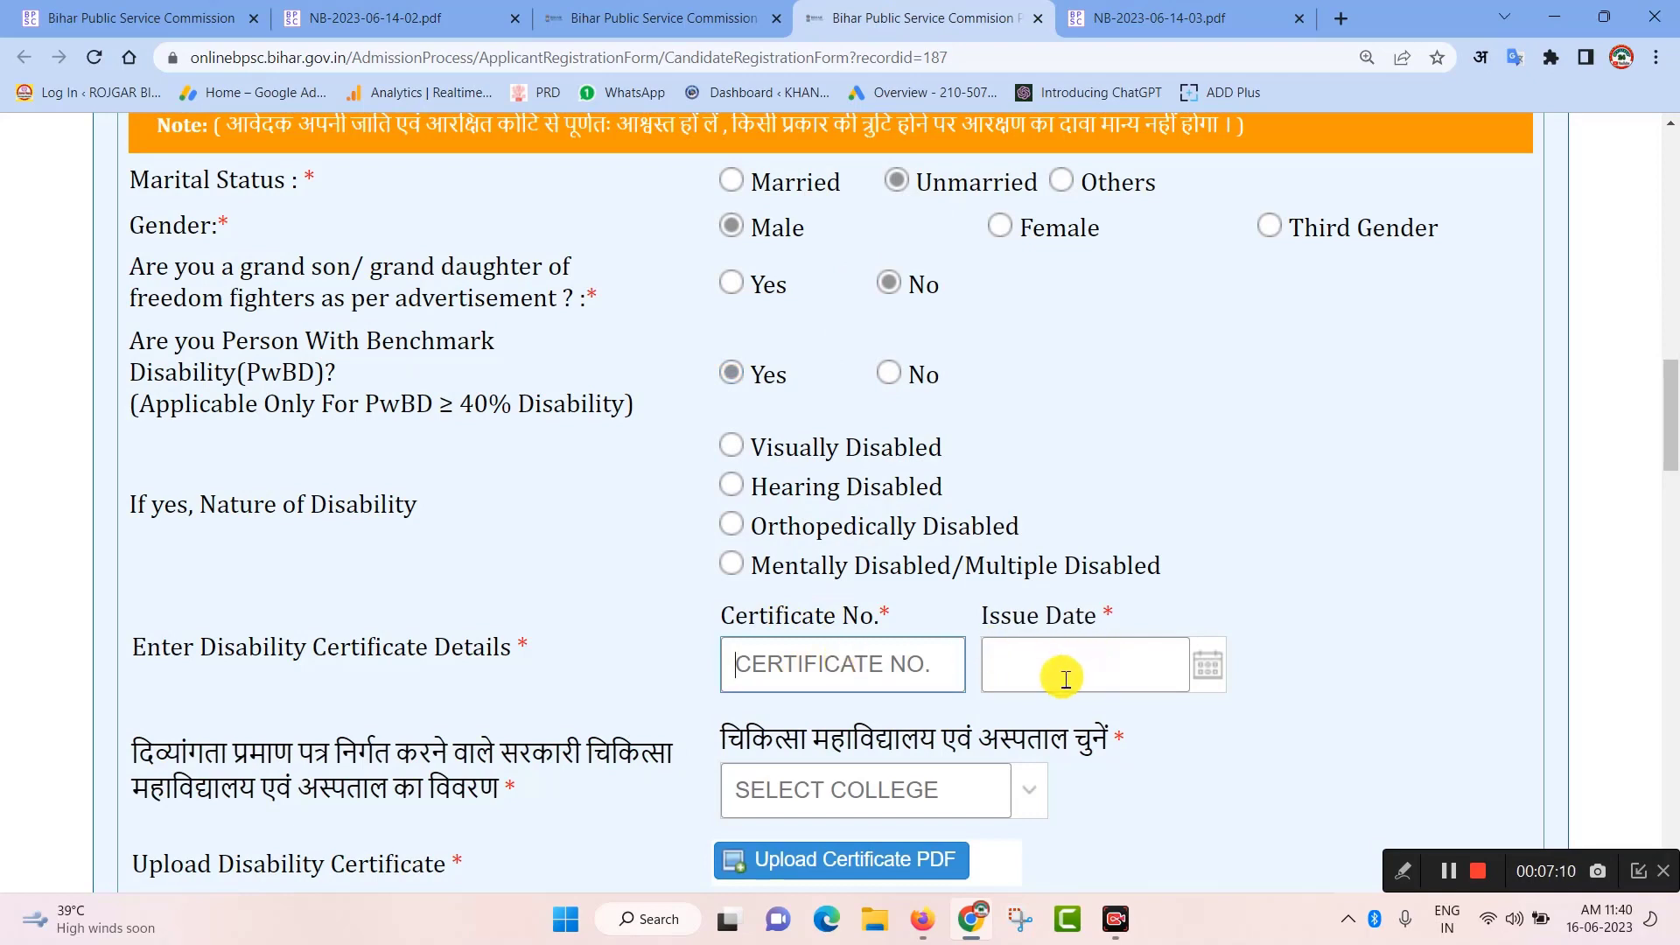
pyautogui.scroll(2, 810, 607)
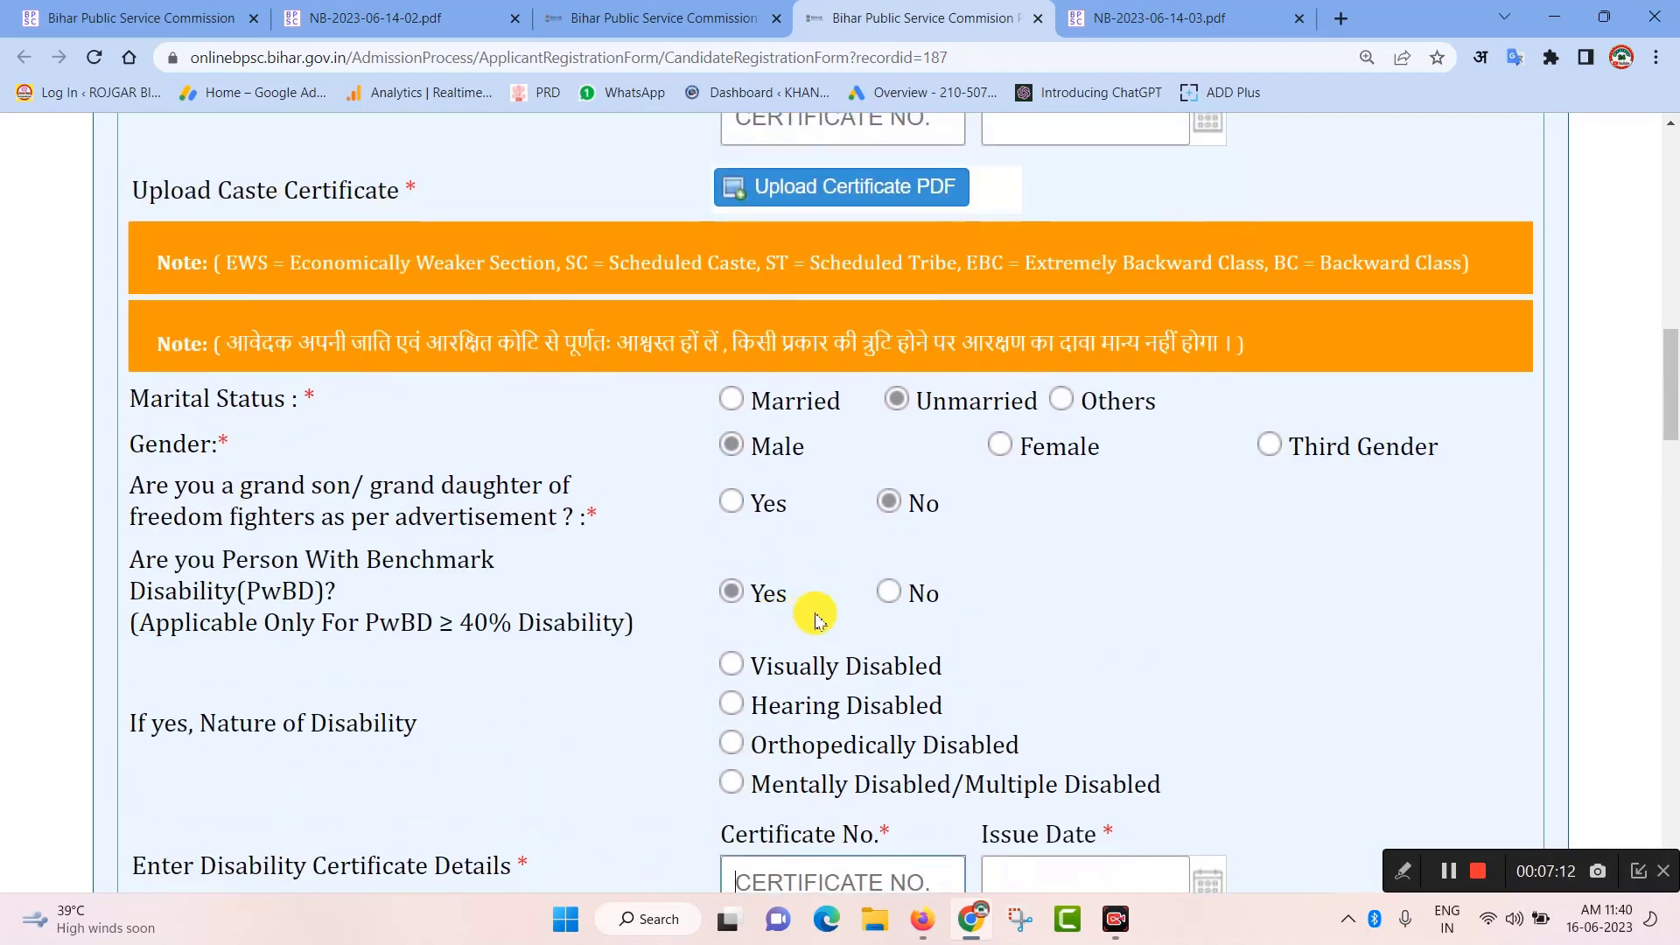
pyautogui.scroll(-1, 875, 595)
pyautogui.click(893, 455)
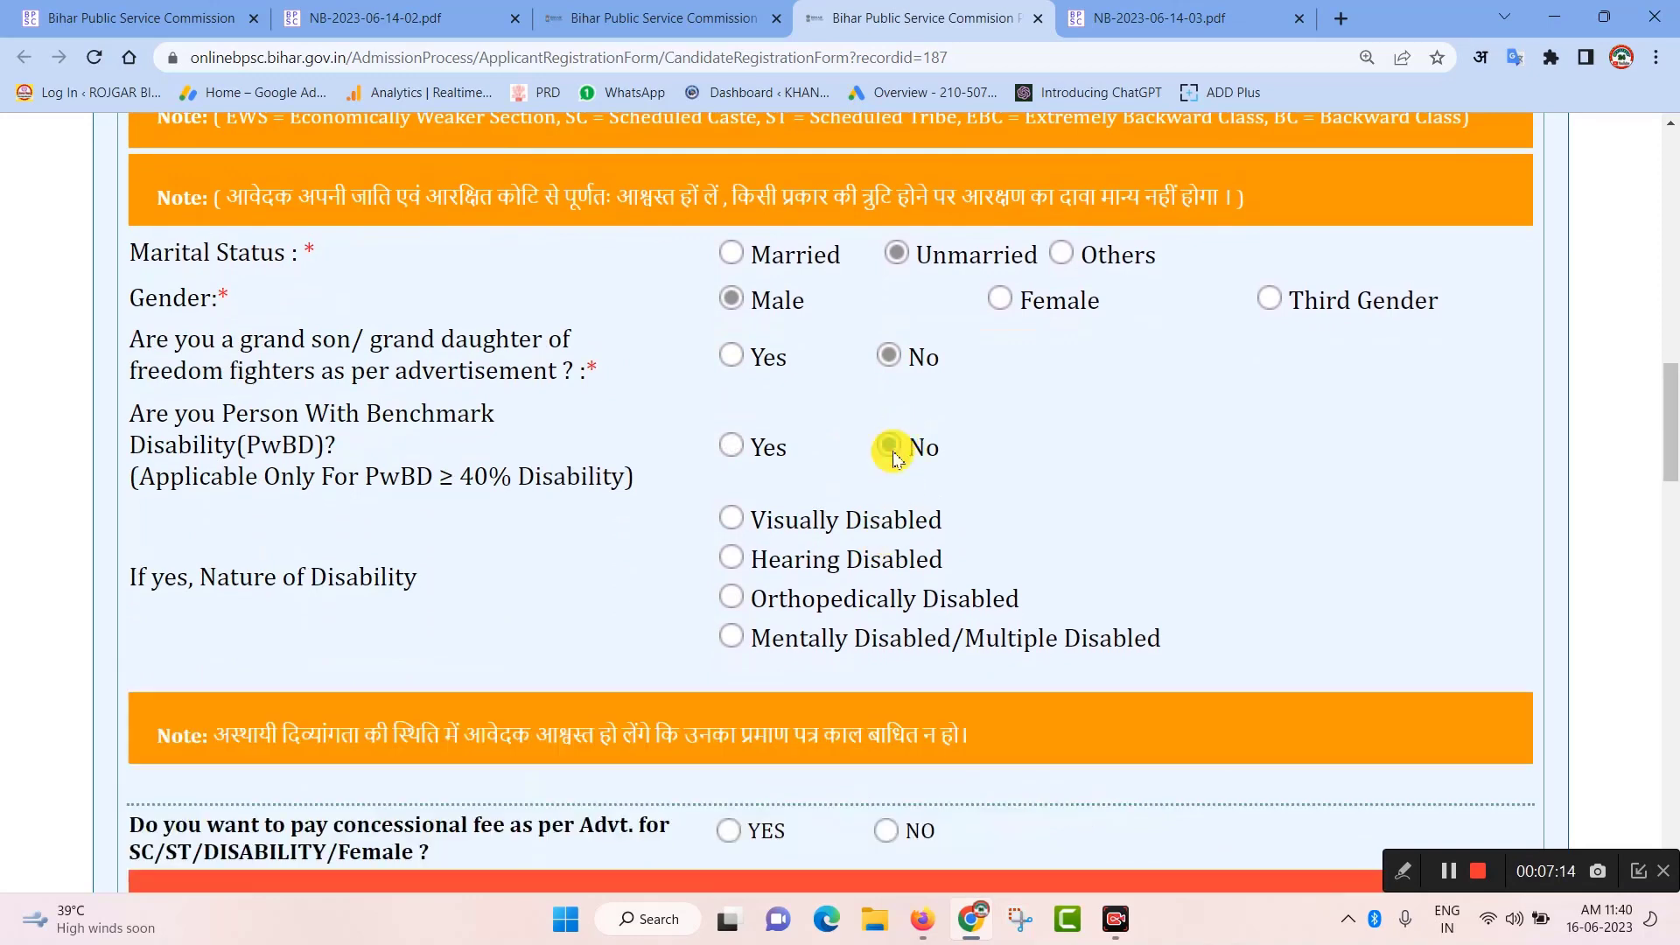
# Answer YES to paying the concessional fee and No to being an Ex-Serviceman
pyautogui.scroll(-5, 731, 618)
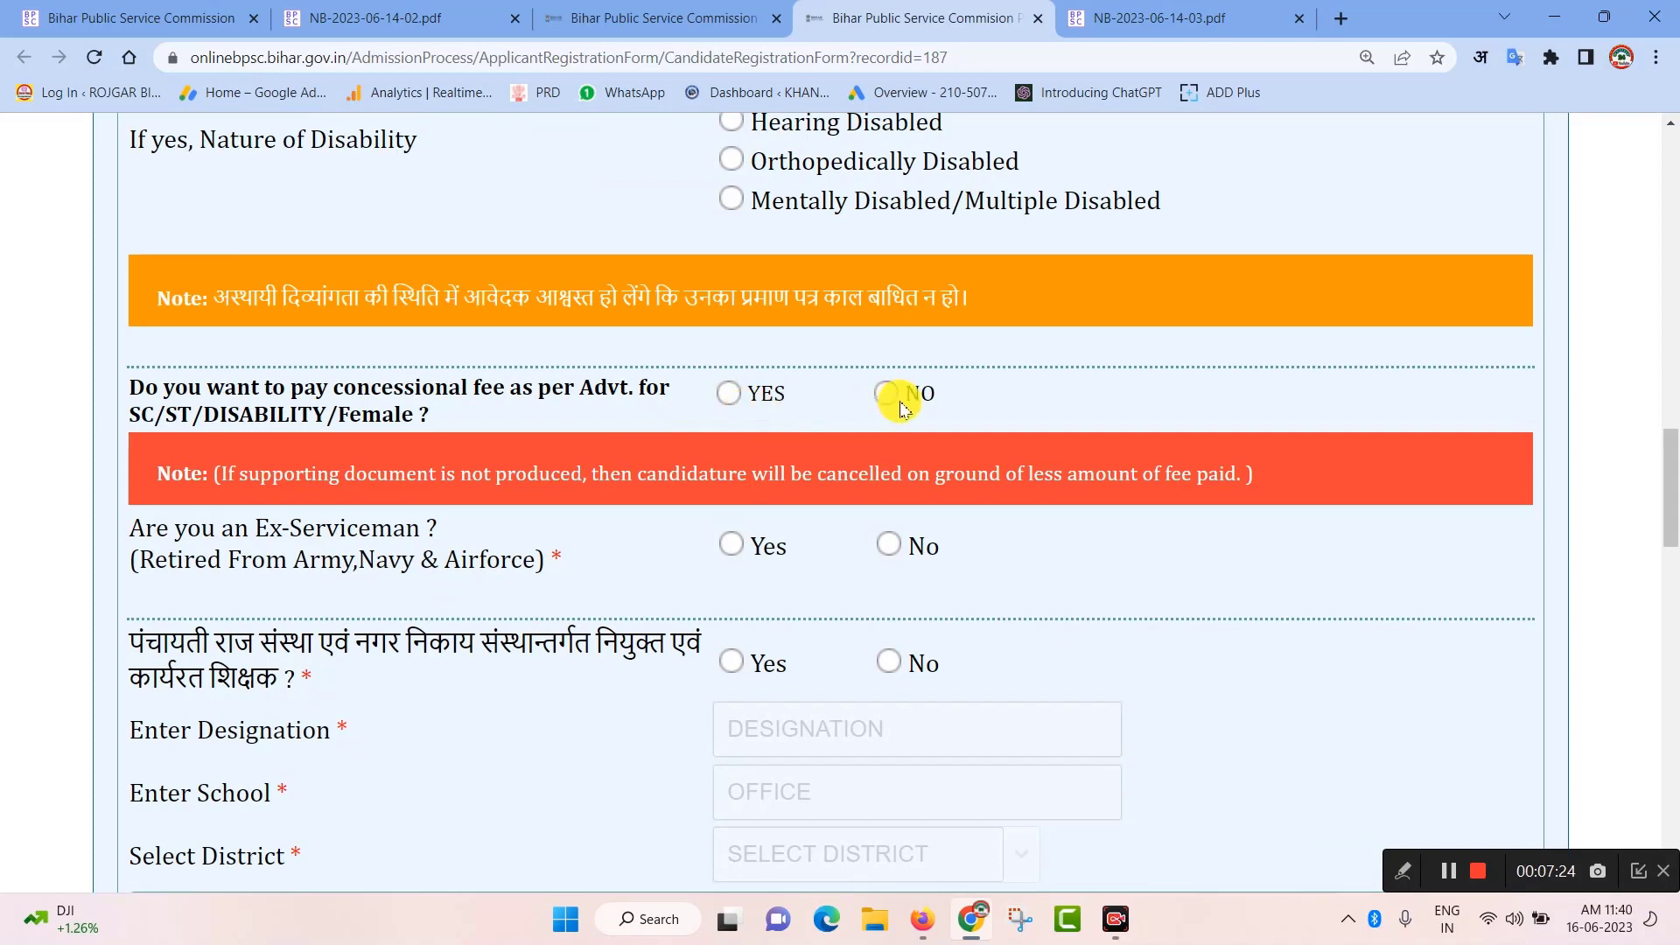
pyautogui.click(735, 395)
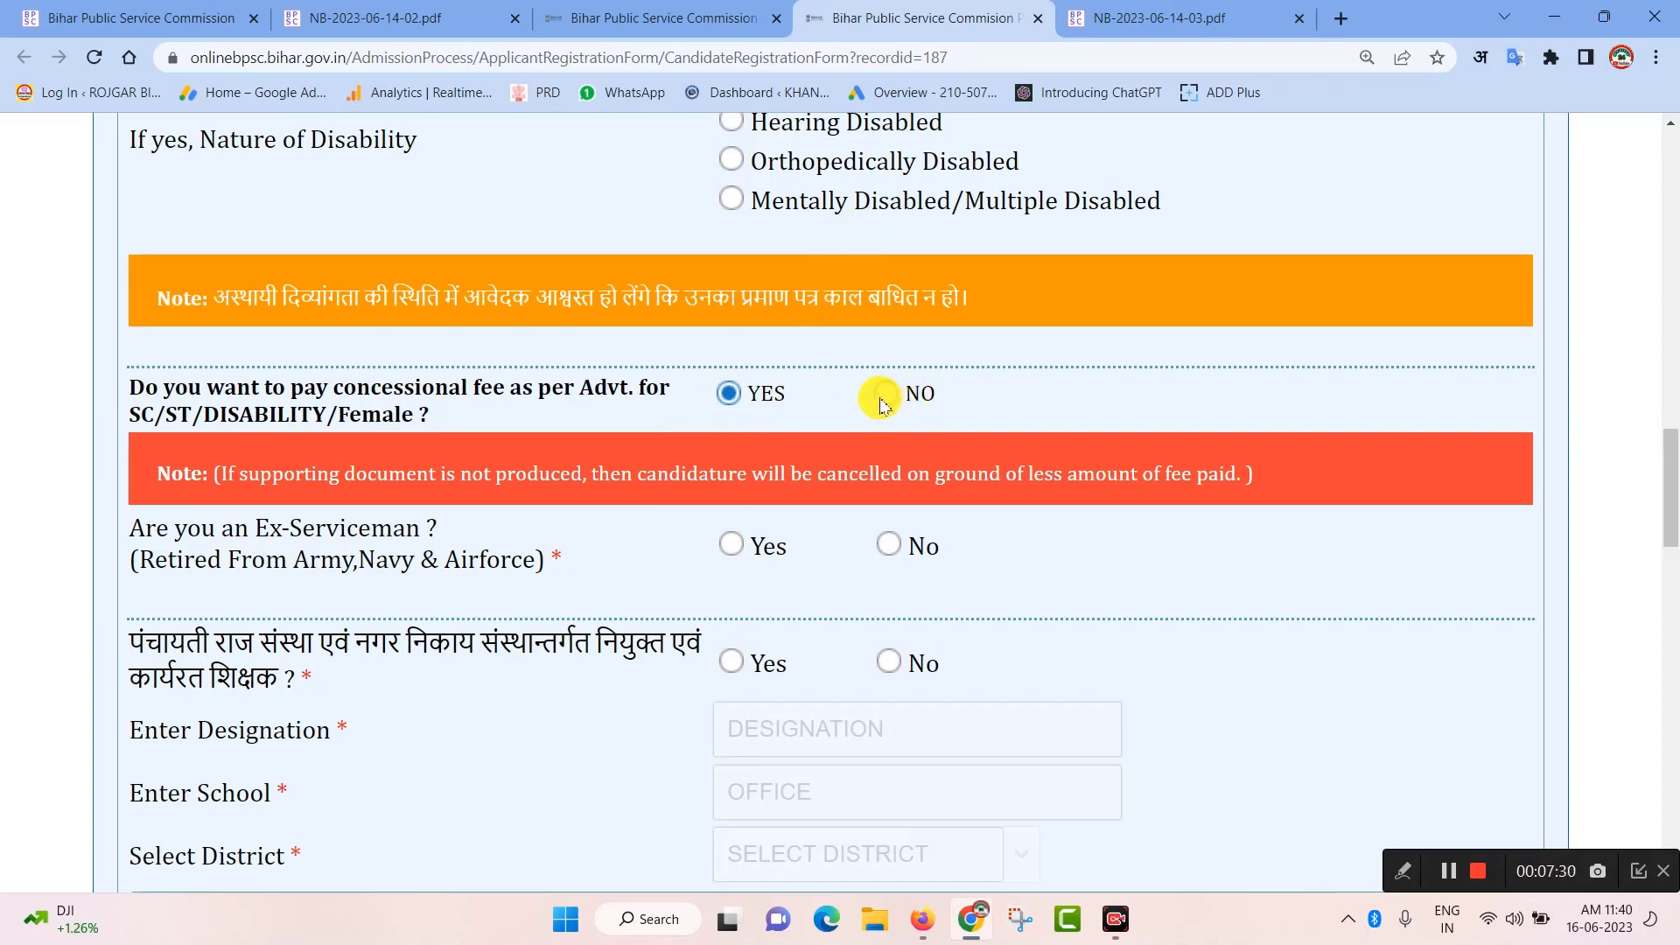
pyautogui.scroll(-2, 630, 560)
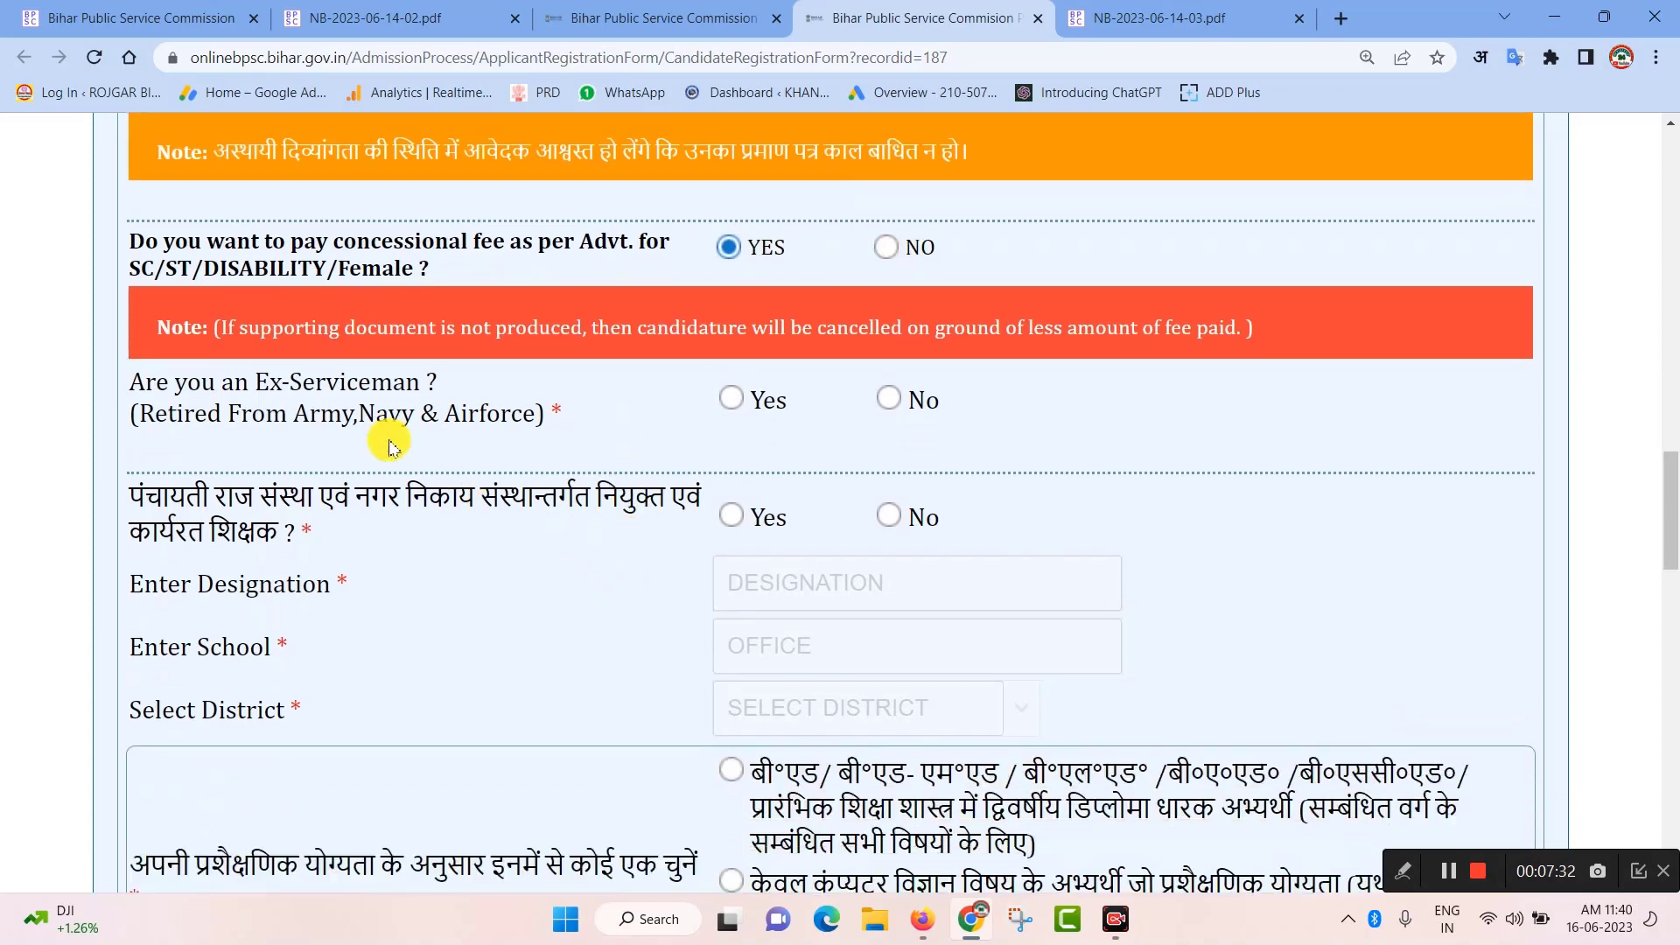
pyautogui.scroll(-1, 662, 435)
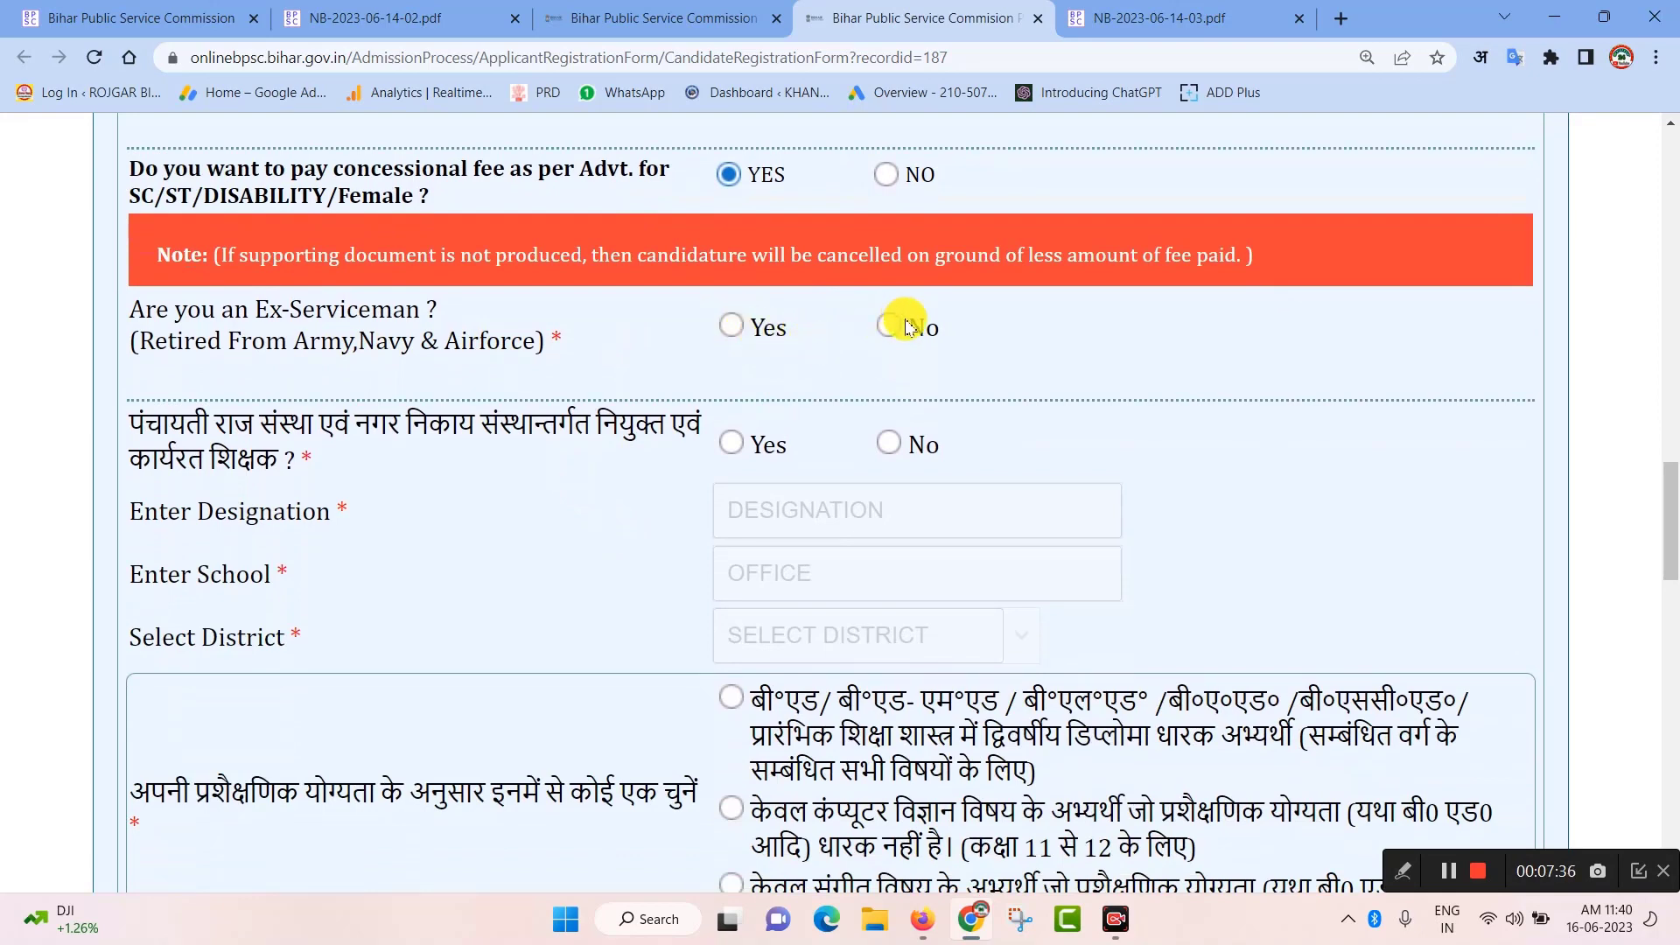
pyautogui.scroll(2, 569, 480)
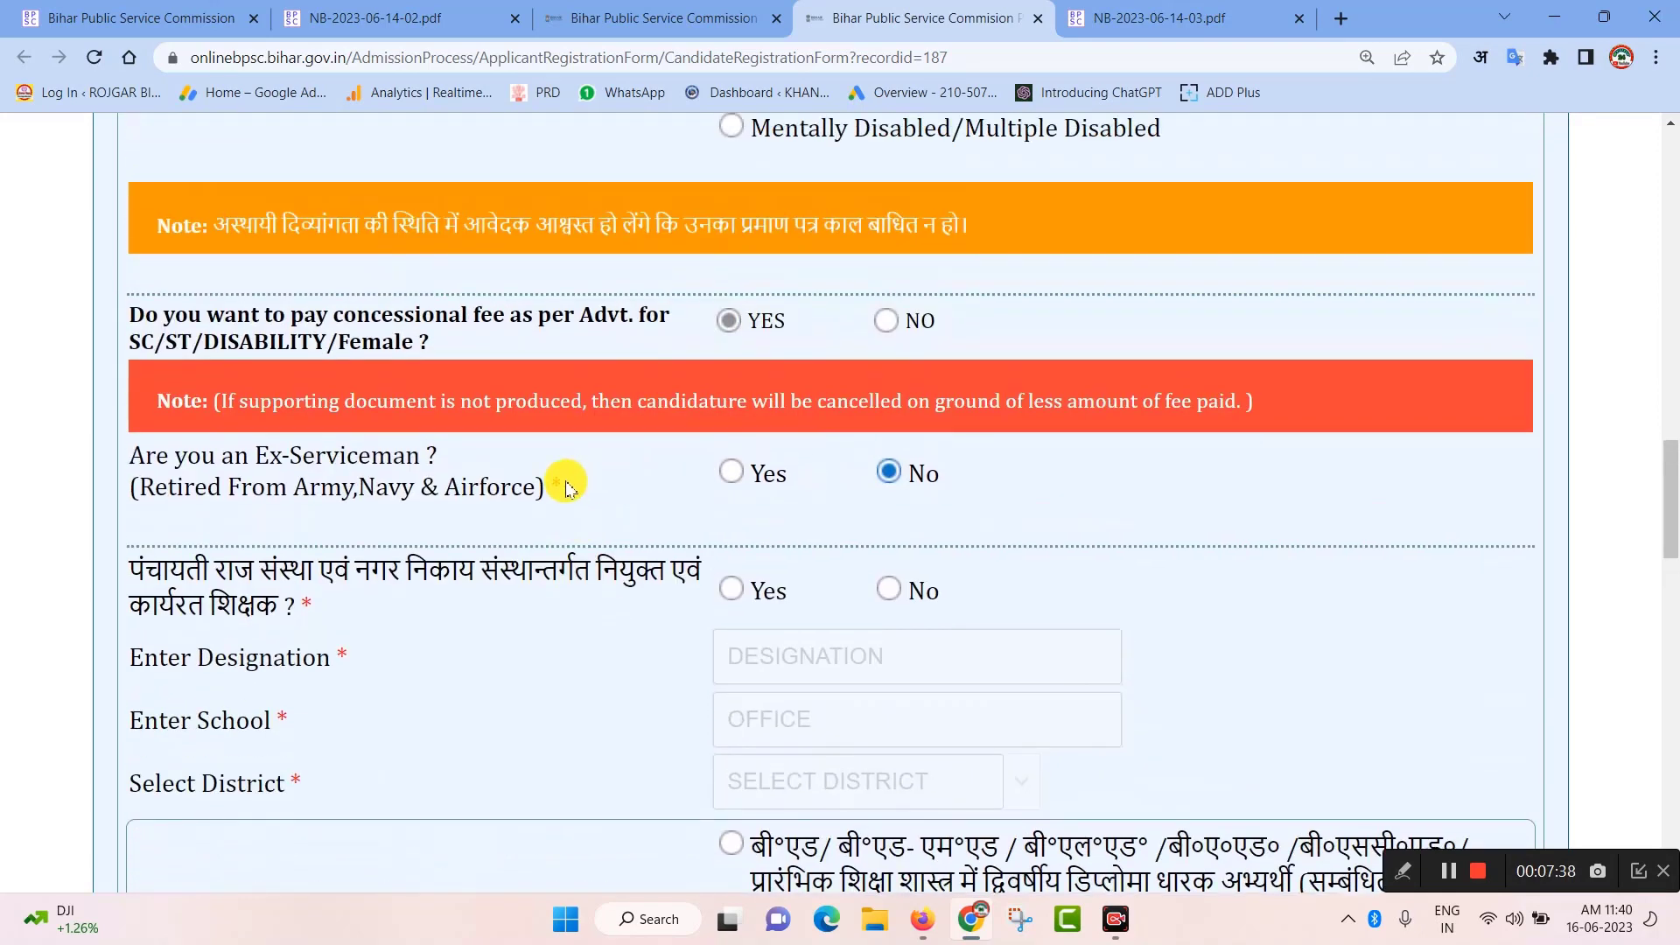
# Answer Yes to the Panchayati Raj/municipal body teacher question and examine the designation, school, district, certificate and upload fields
pyautogui.scroll(-4, 564, 481)
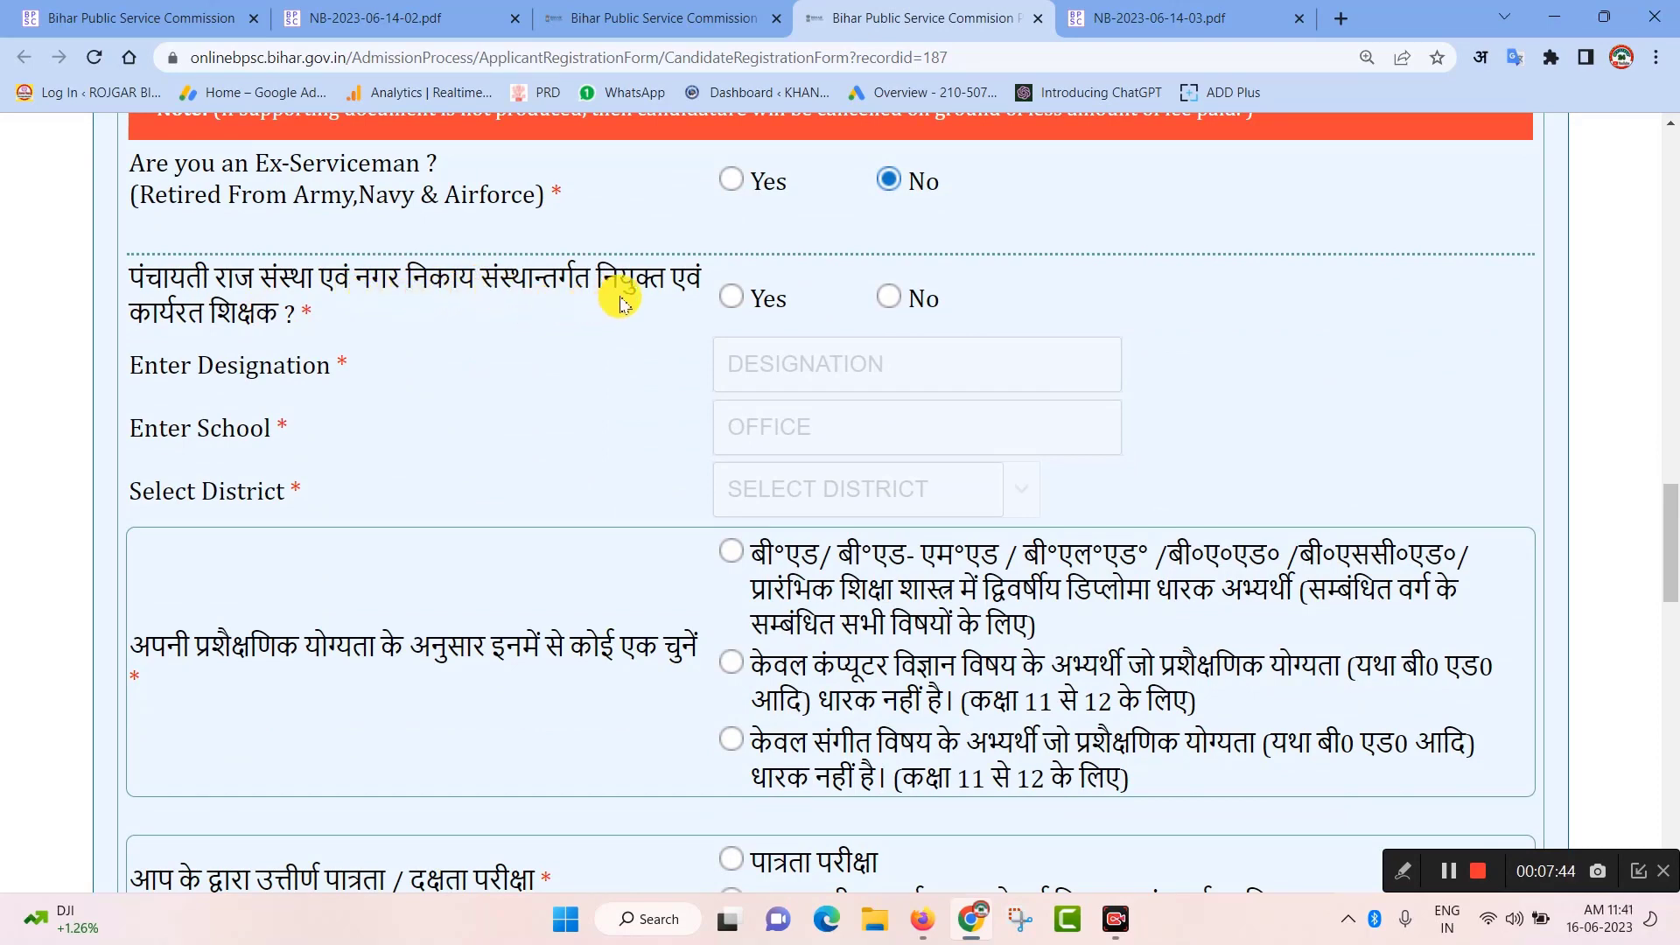
pyautogui.click(733, 302)
pyautogui.click(790, 378)
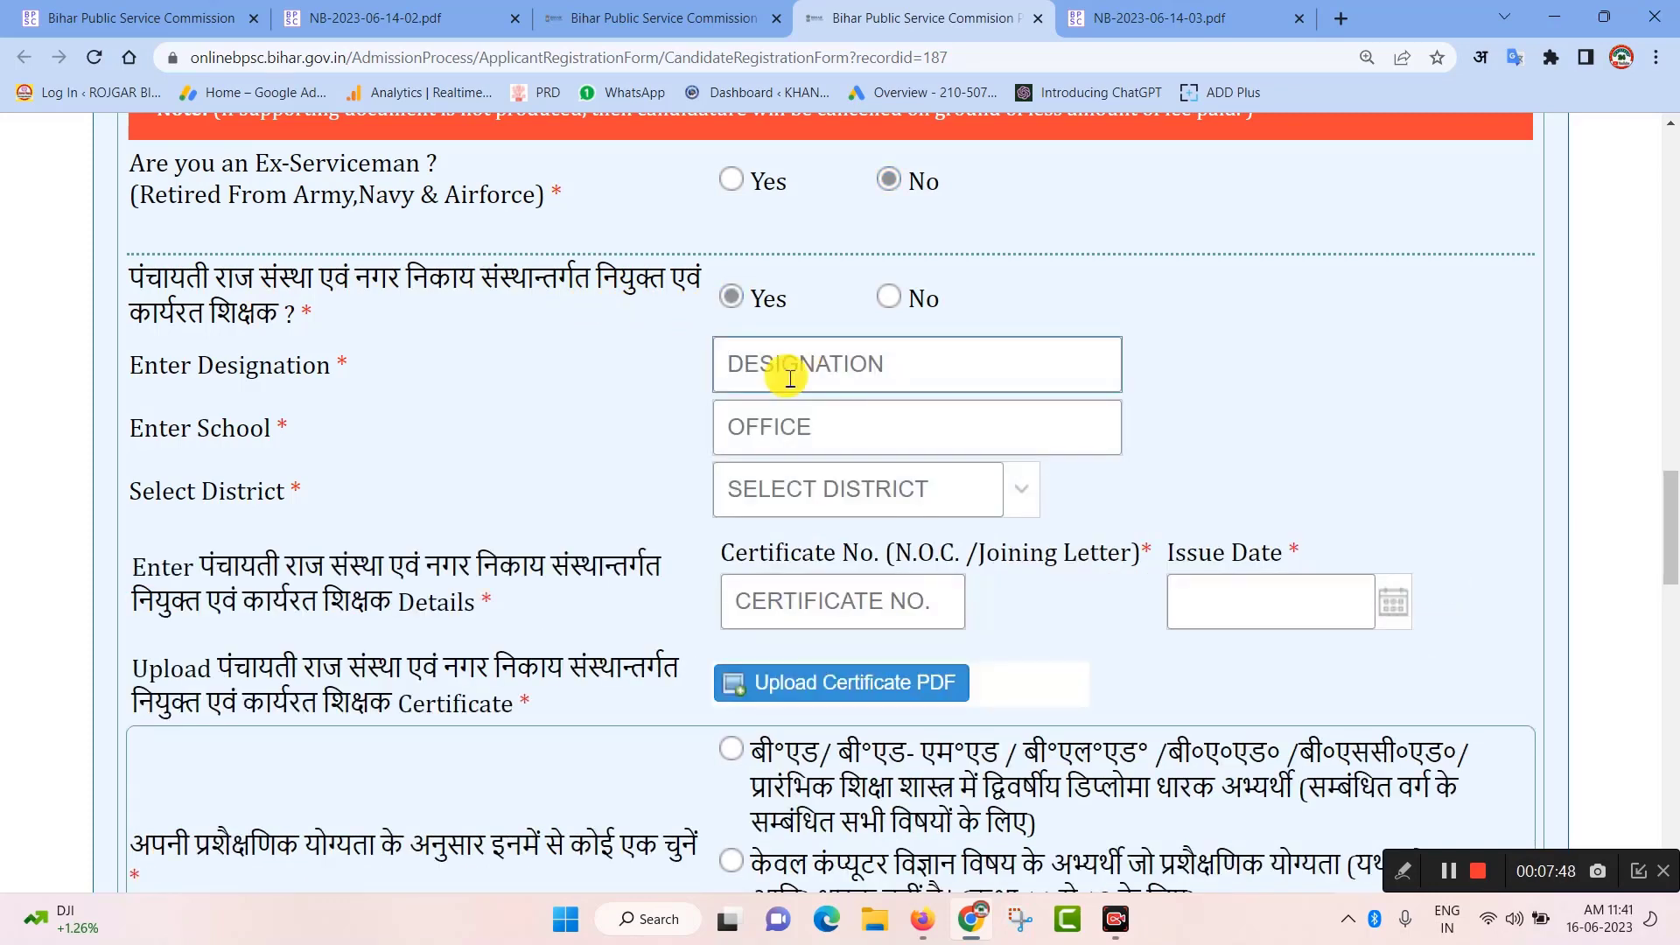
pyautogui.click(790, 429)
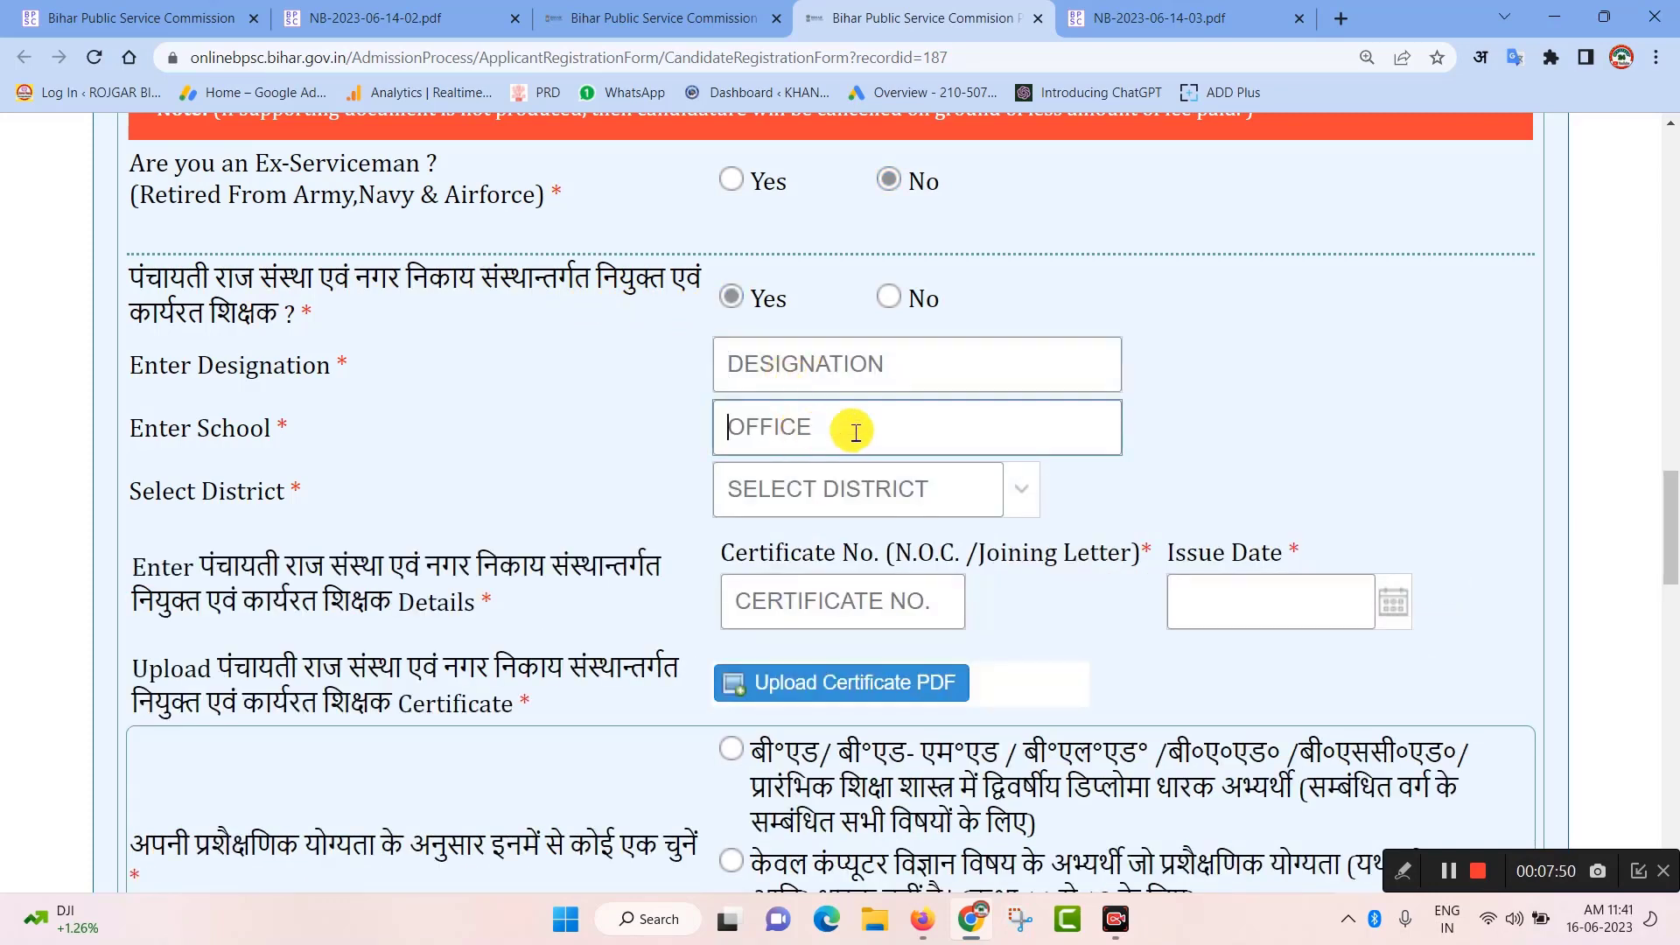
pyautogui.click(1019, 503)
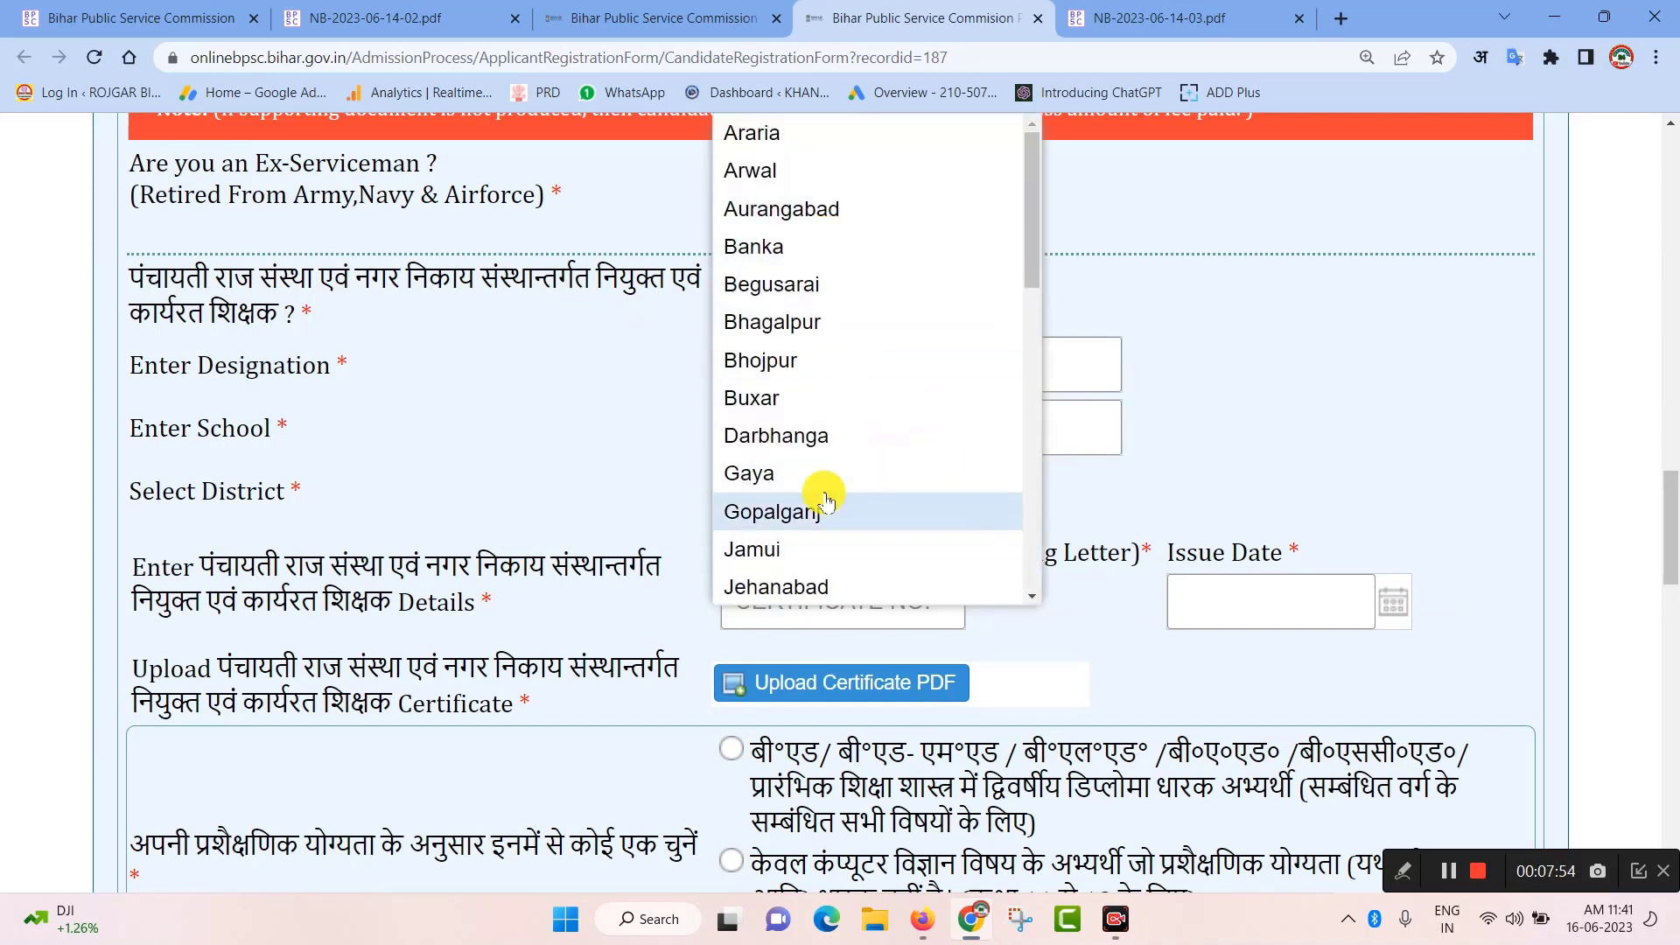
pyautogui.click(547, 412)
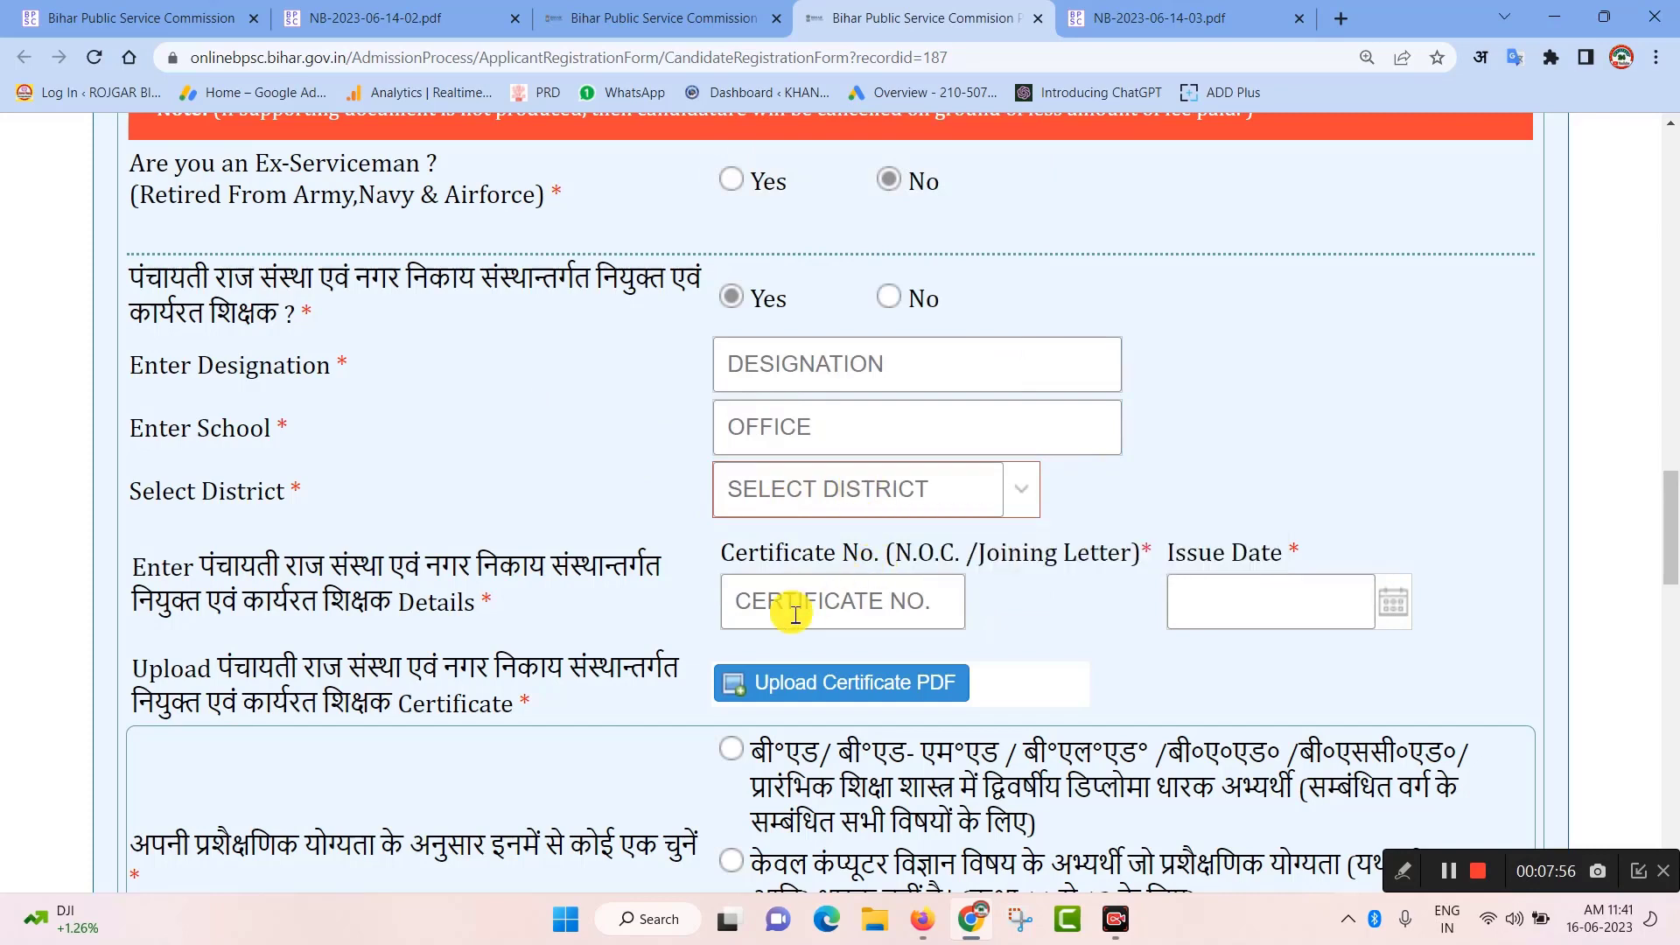
pyautogui.click(826, 609)
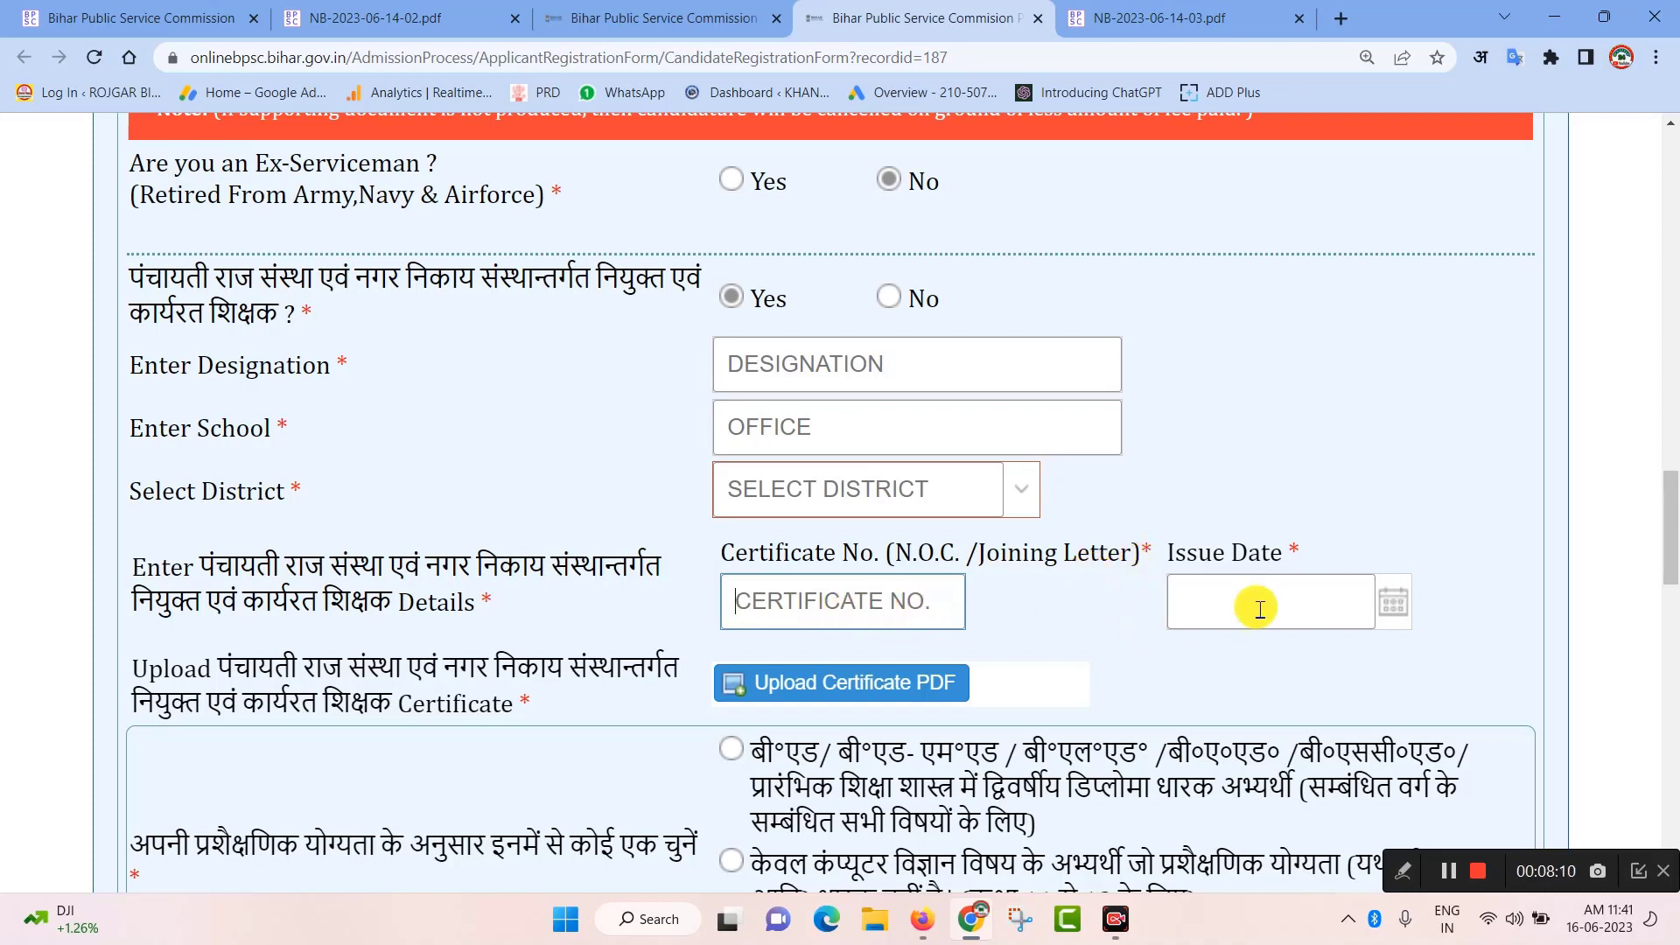
pyautogui.scroll(2, 849, 517)
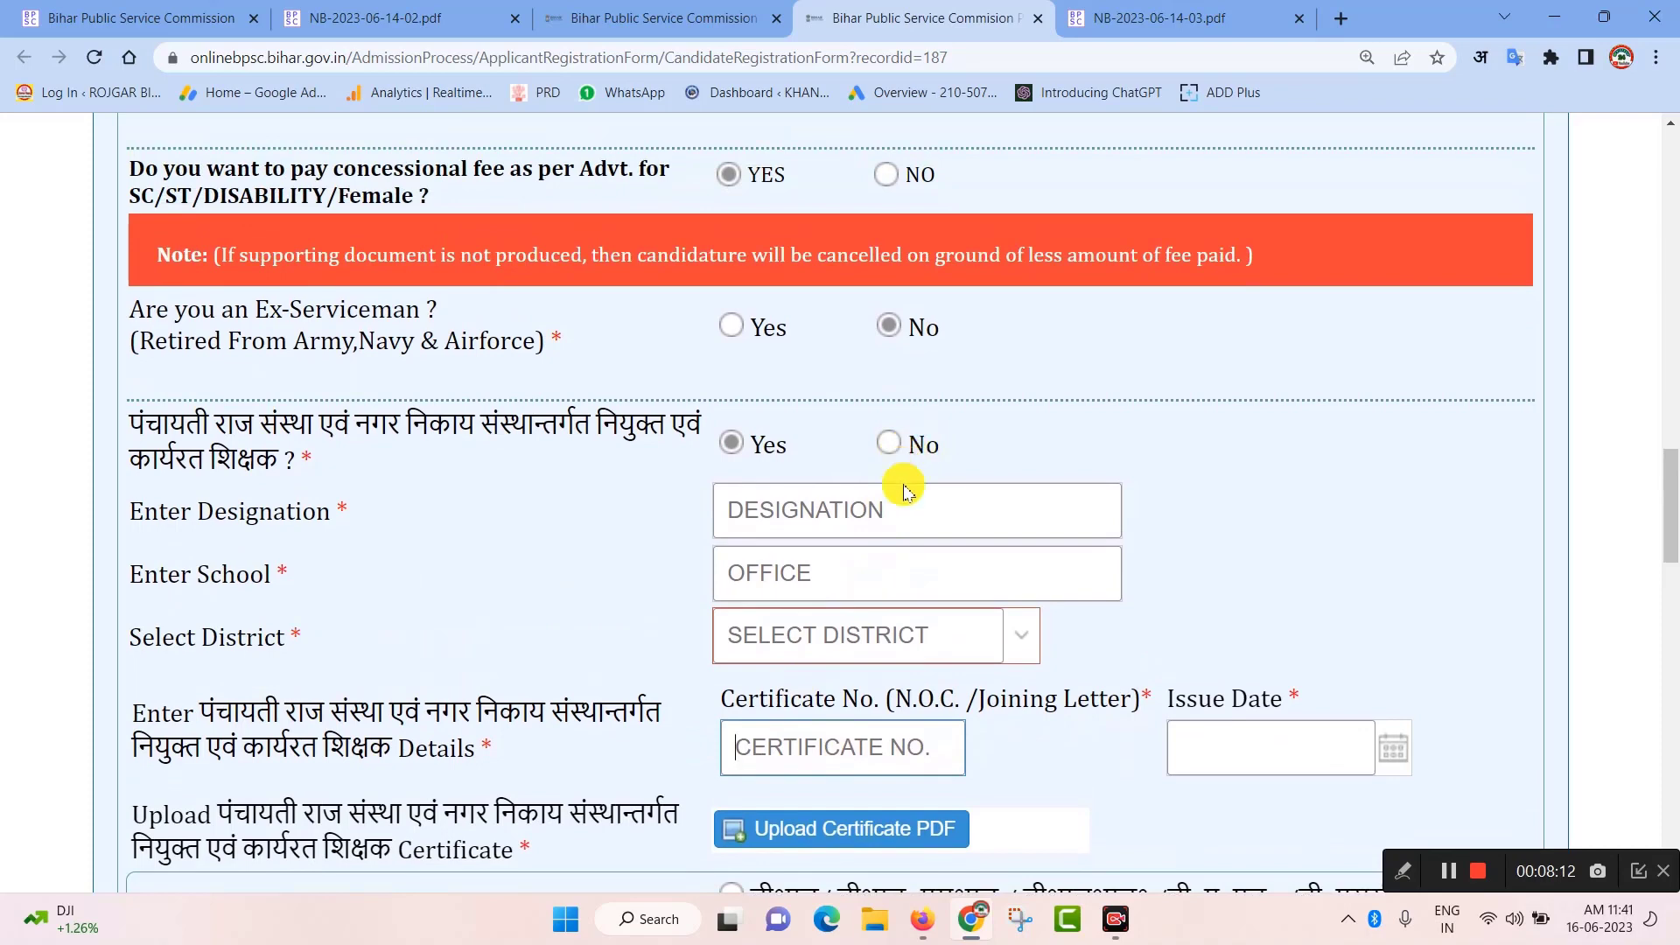
pyautogui.scroll(-2, 904, 489)
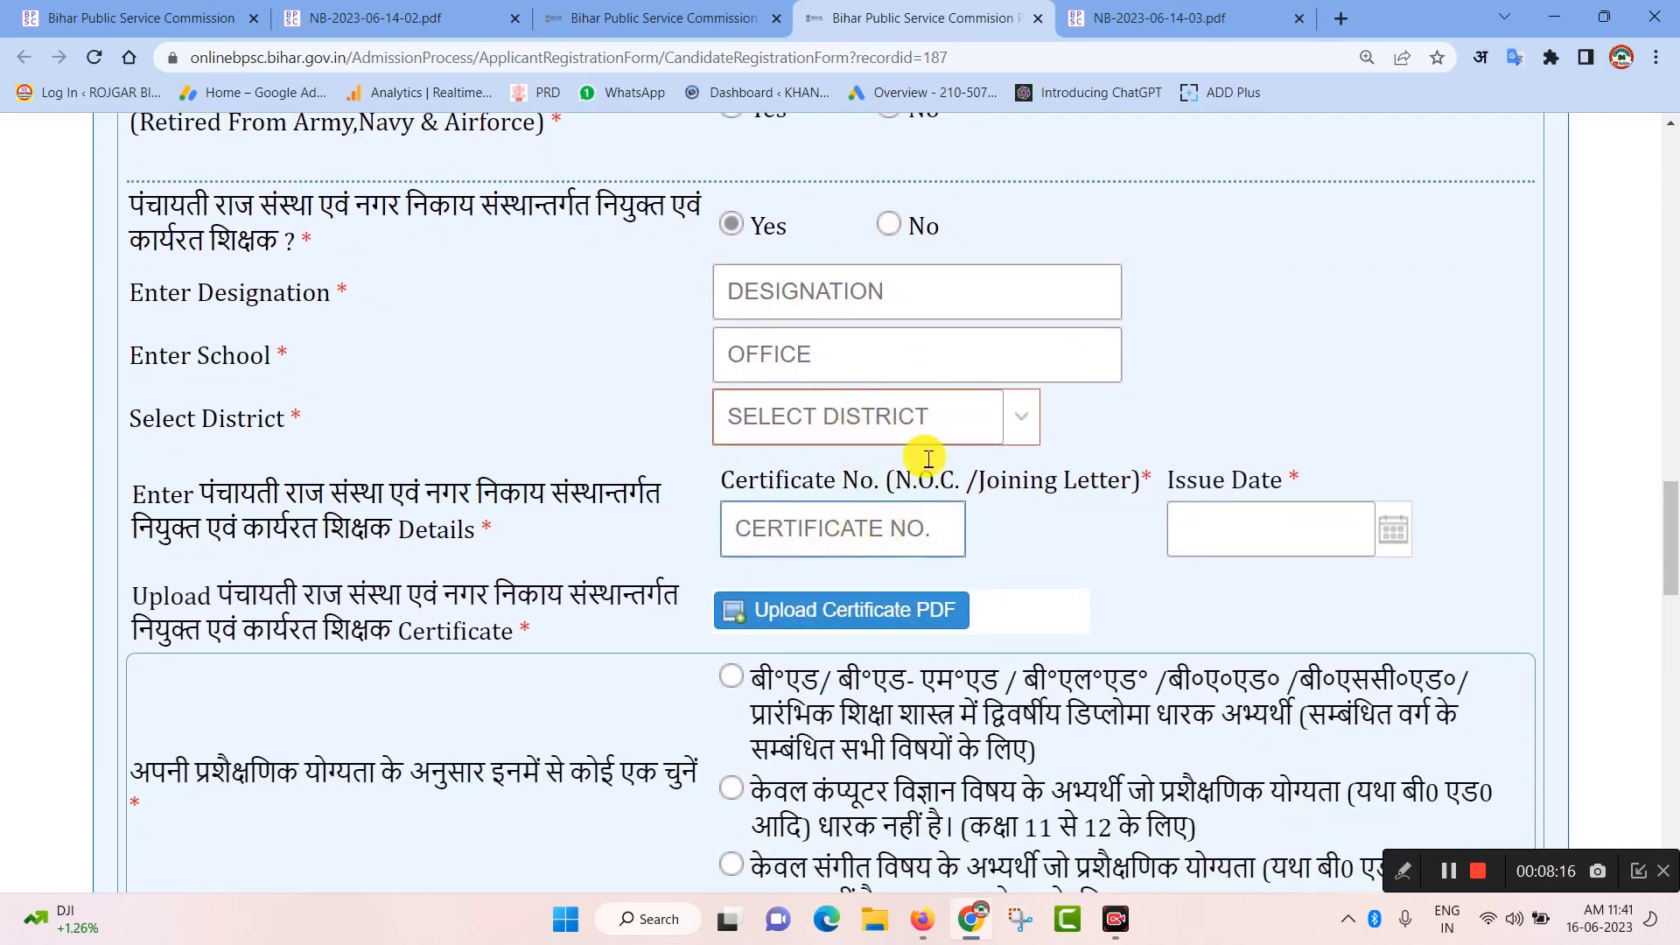
# Change the Panchayati Raj/municipal body teacher answer to No and choose the first training qualification option, covering B.Ed., B.El.Ed. and two-year diploma holders
pyautogui.click(889, 225)
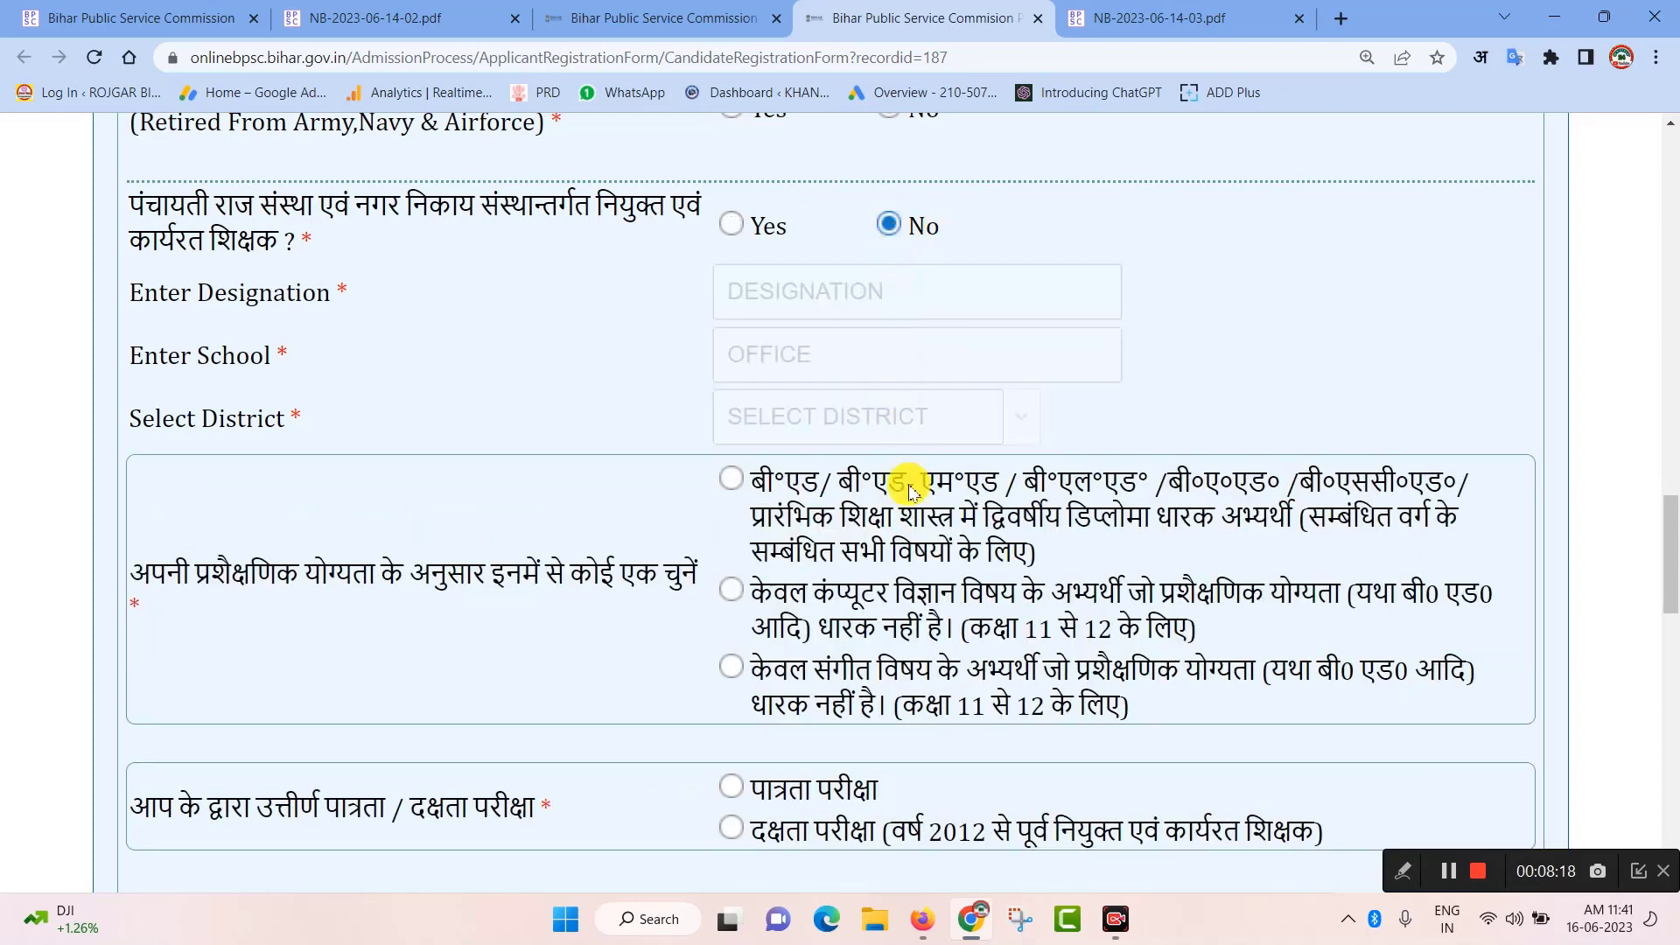
pyautogui.scroll(-2, 910, 489)
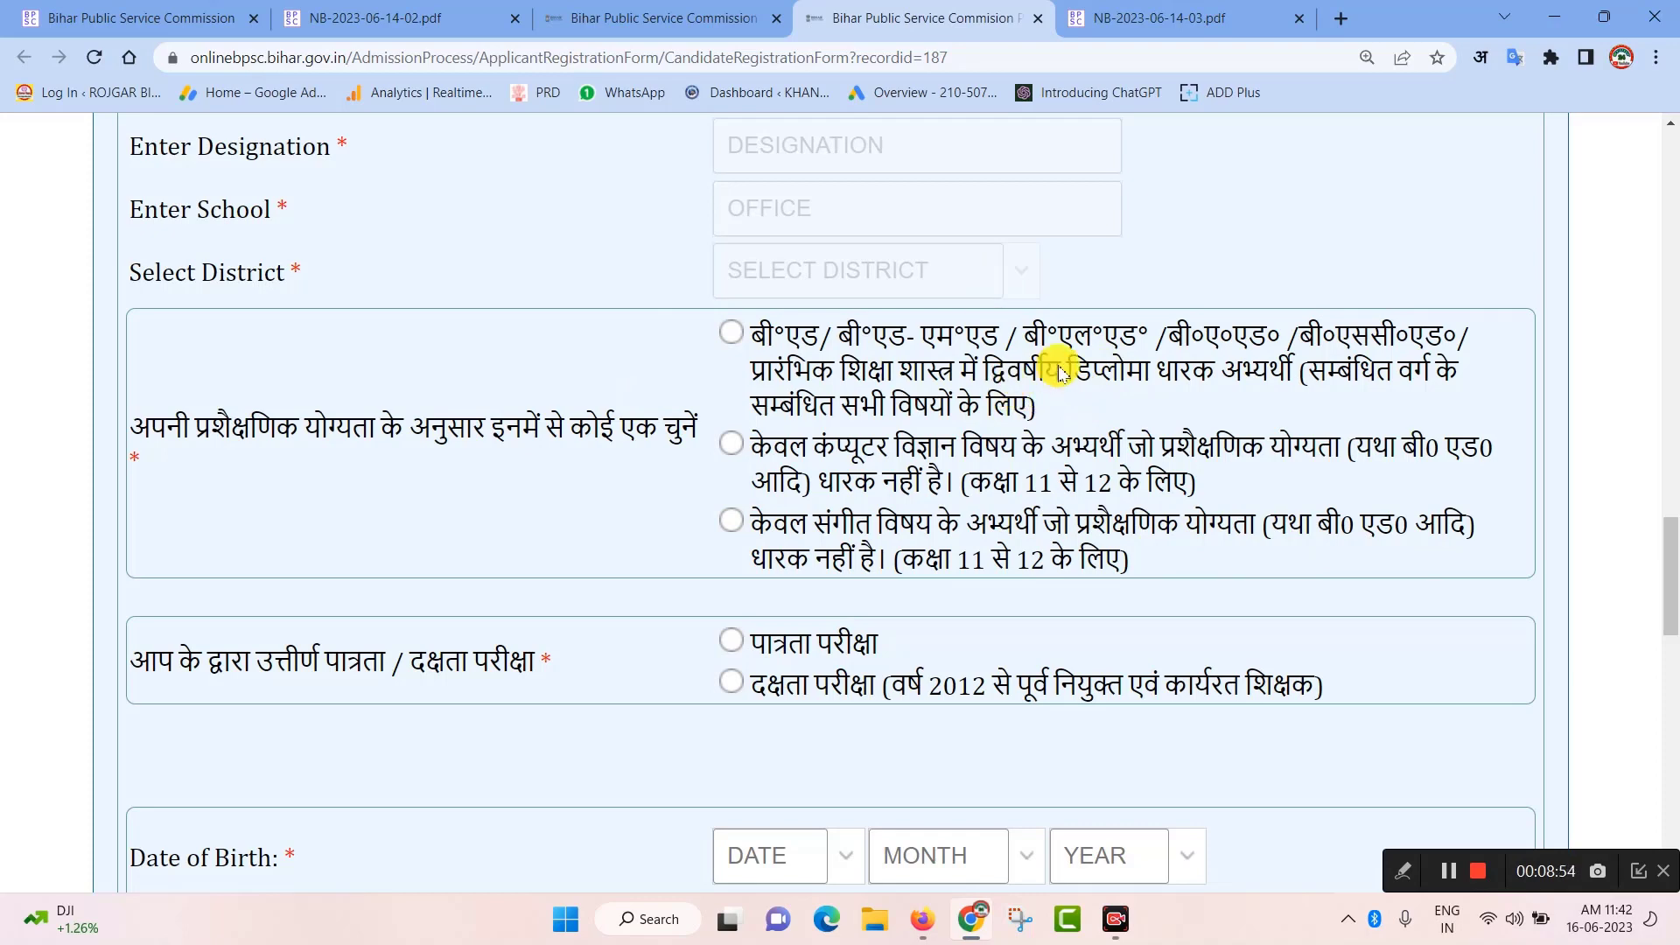
pyautogui.click(732, 333)
# Choose पात्रता परीक्षा as the passed examination and mark CTET PAPER I / BTET PAPER I as the eligibility held, dismissing the validation messages
pyautogui.scroll(-3, 665, 490)
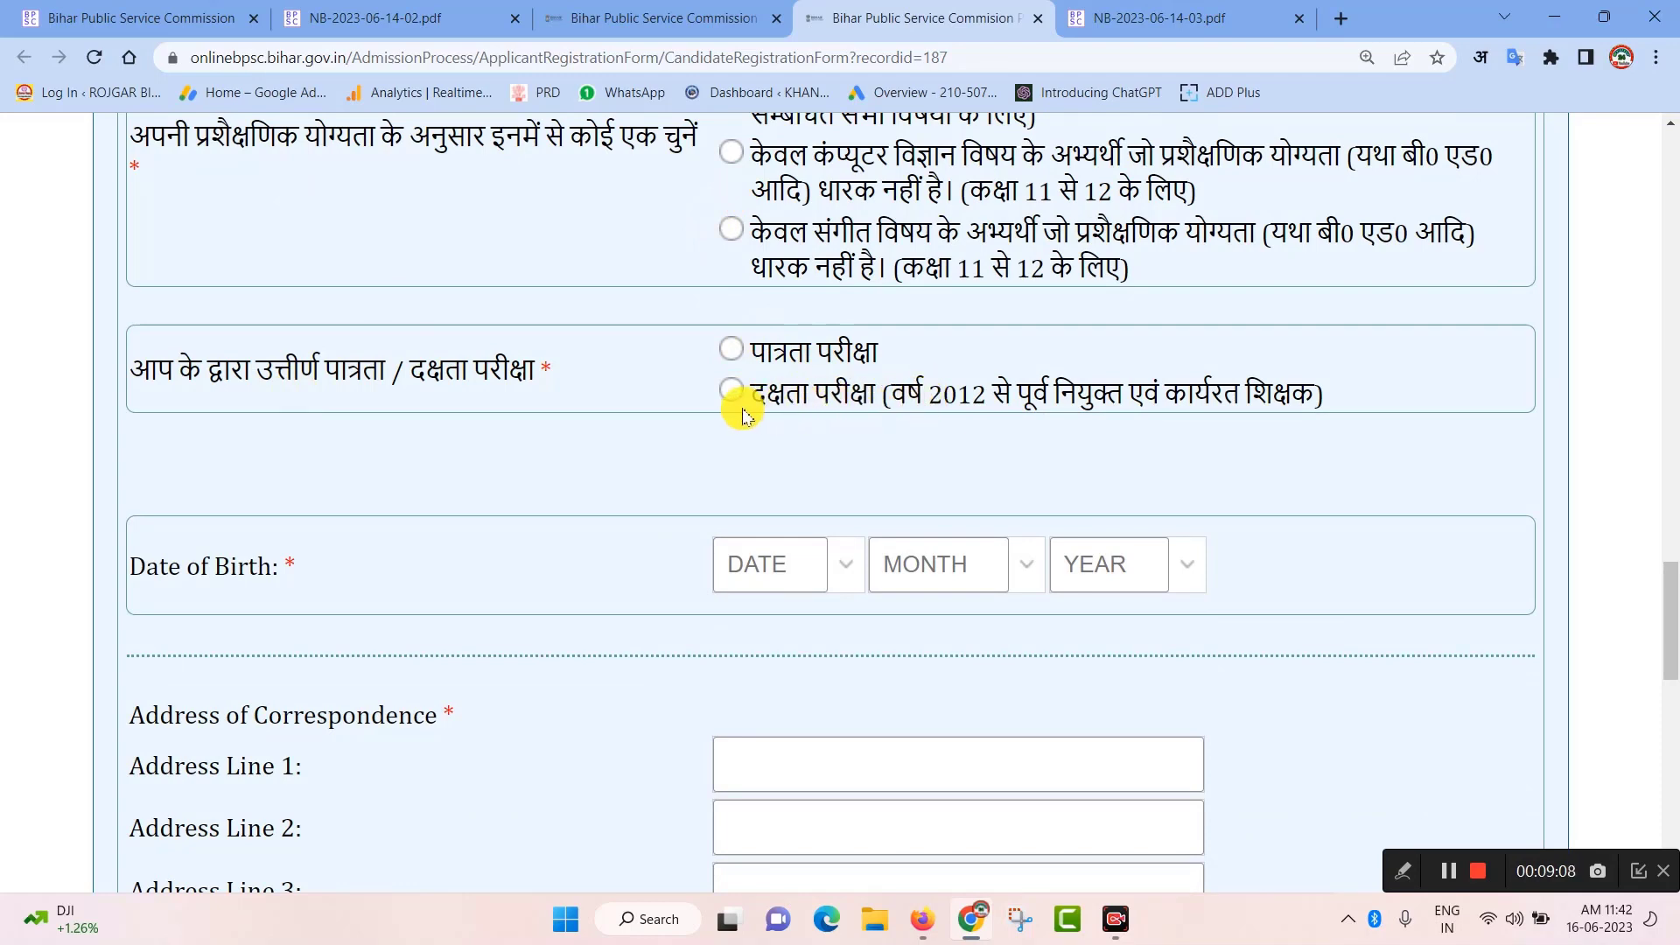
pyautogui.click(730, 348)
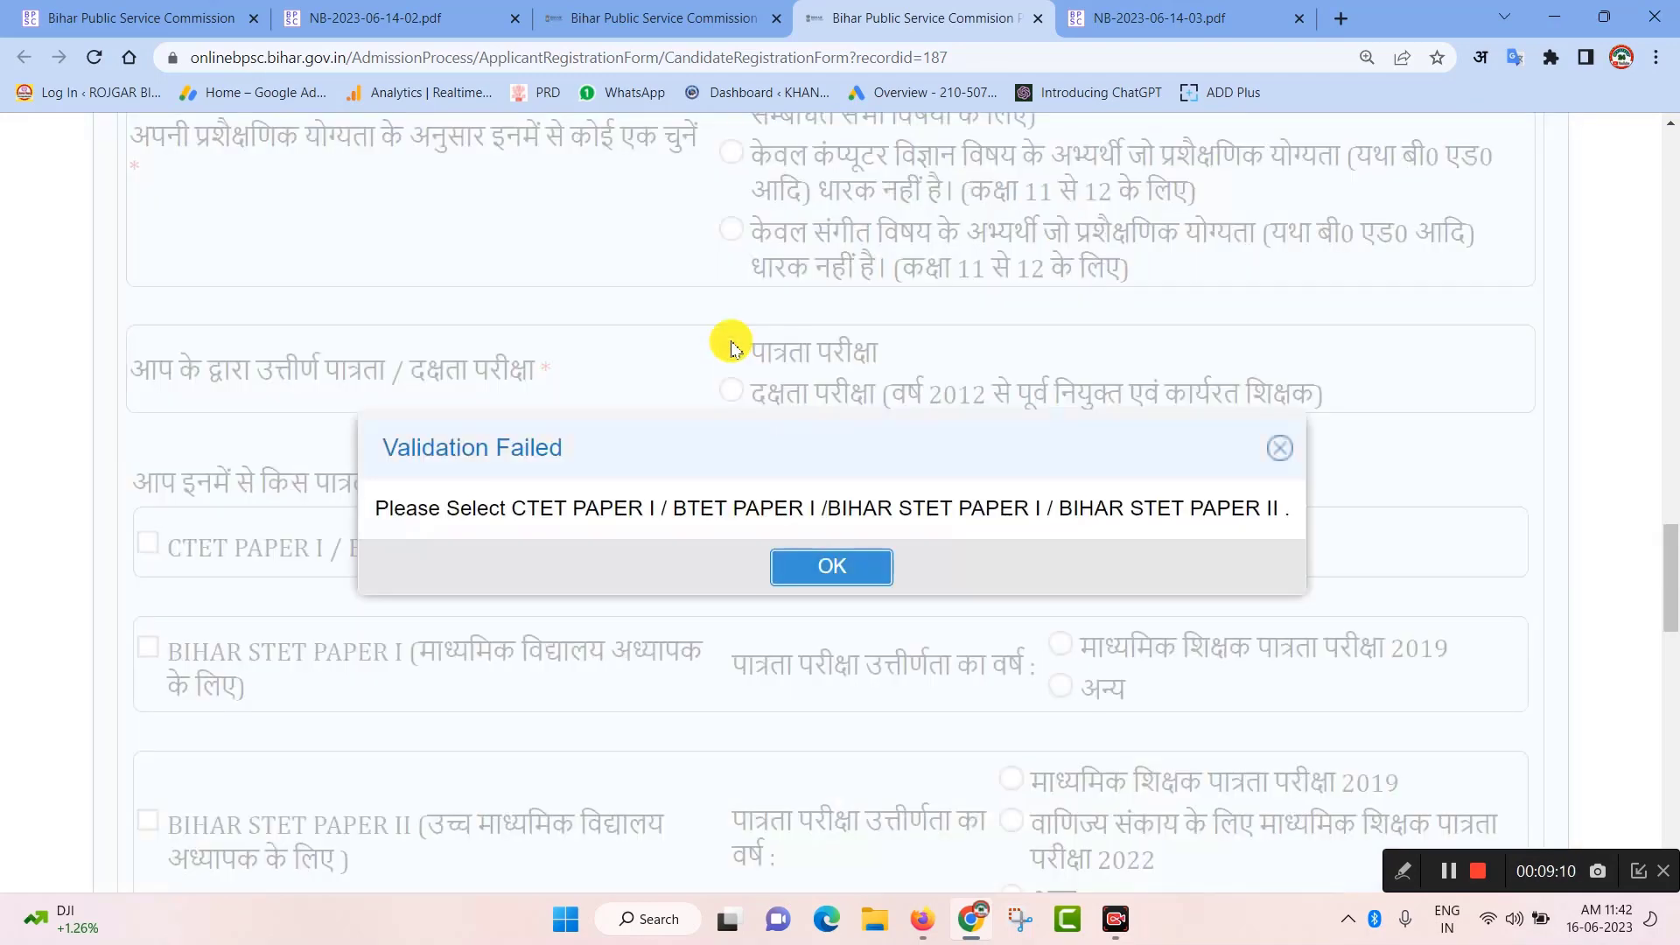
pyautogui.click(827, 565)
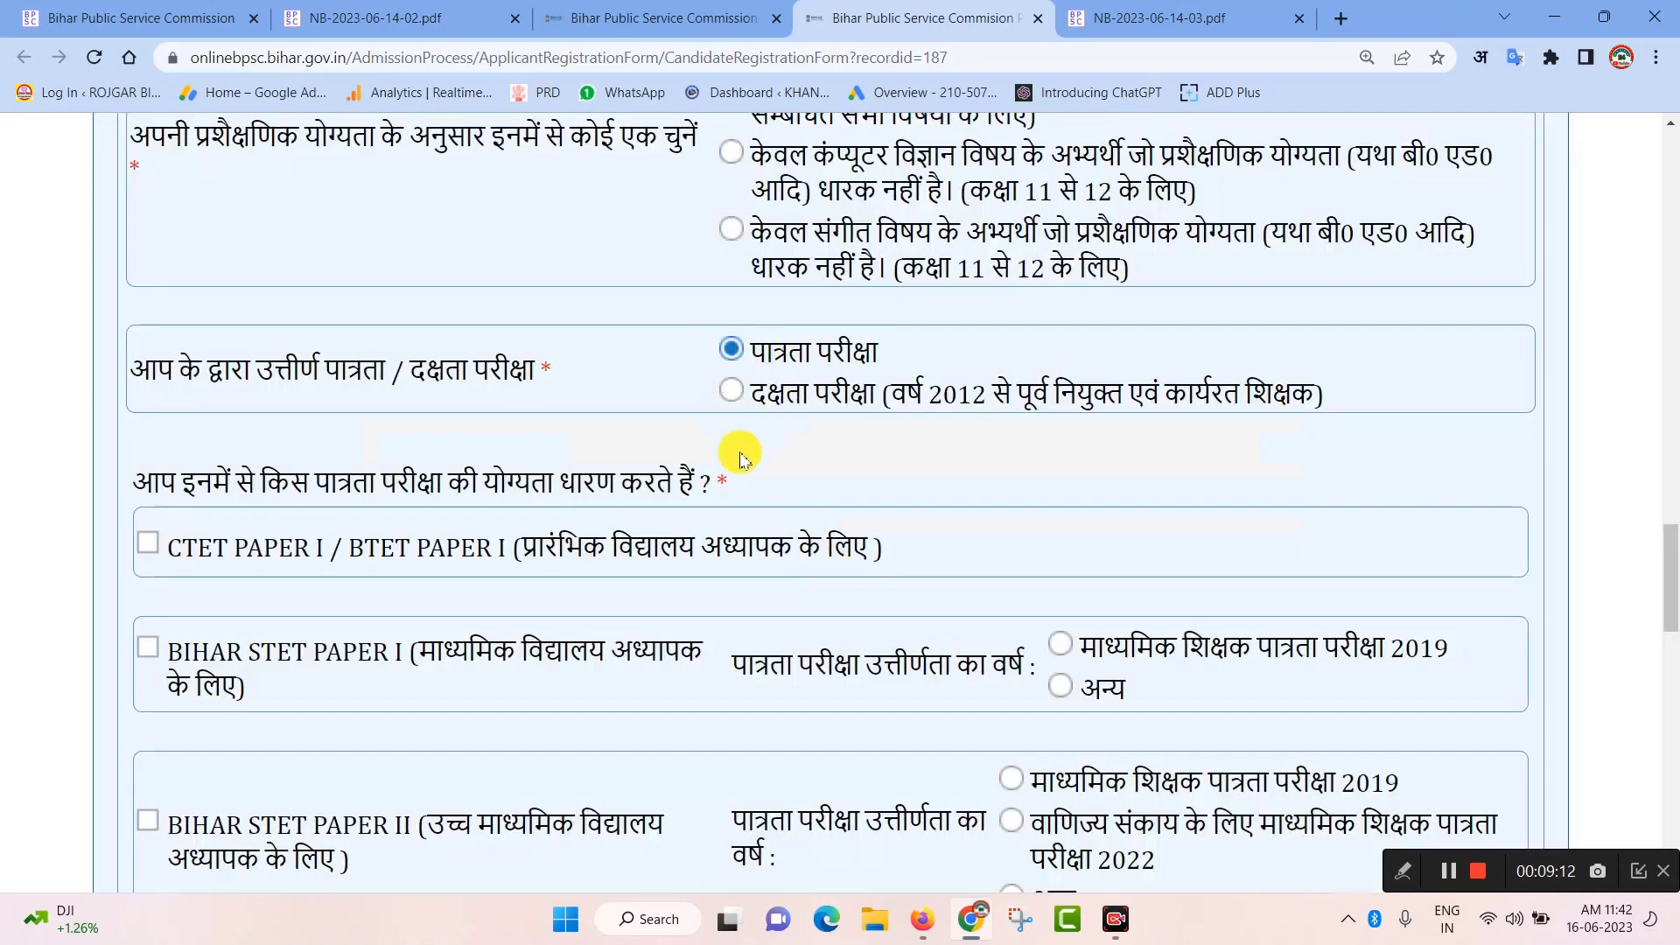
pyautogui.scroll(-2, 682, 506)
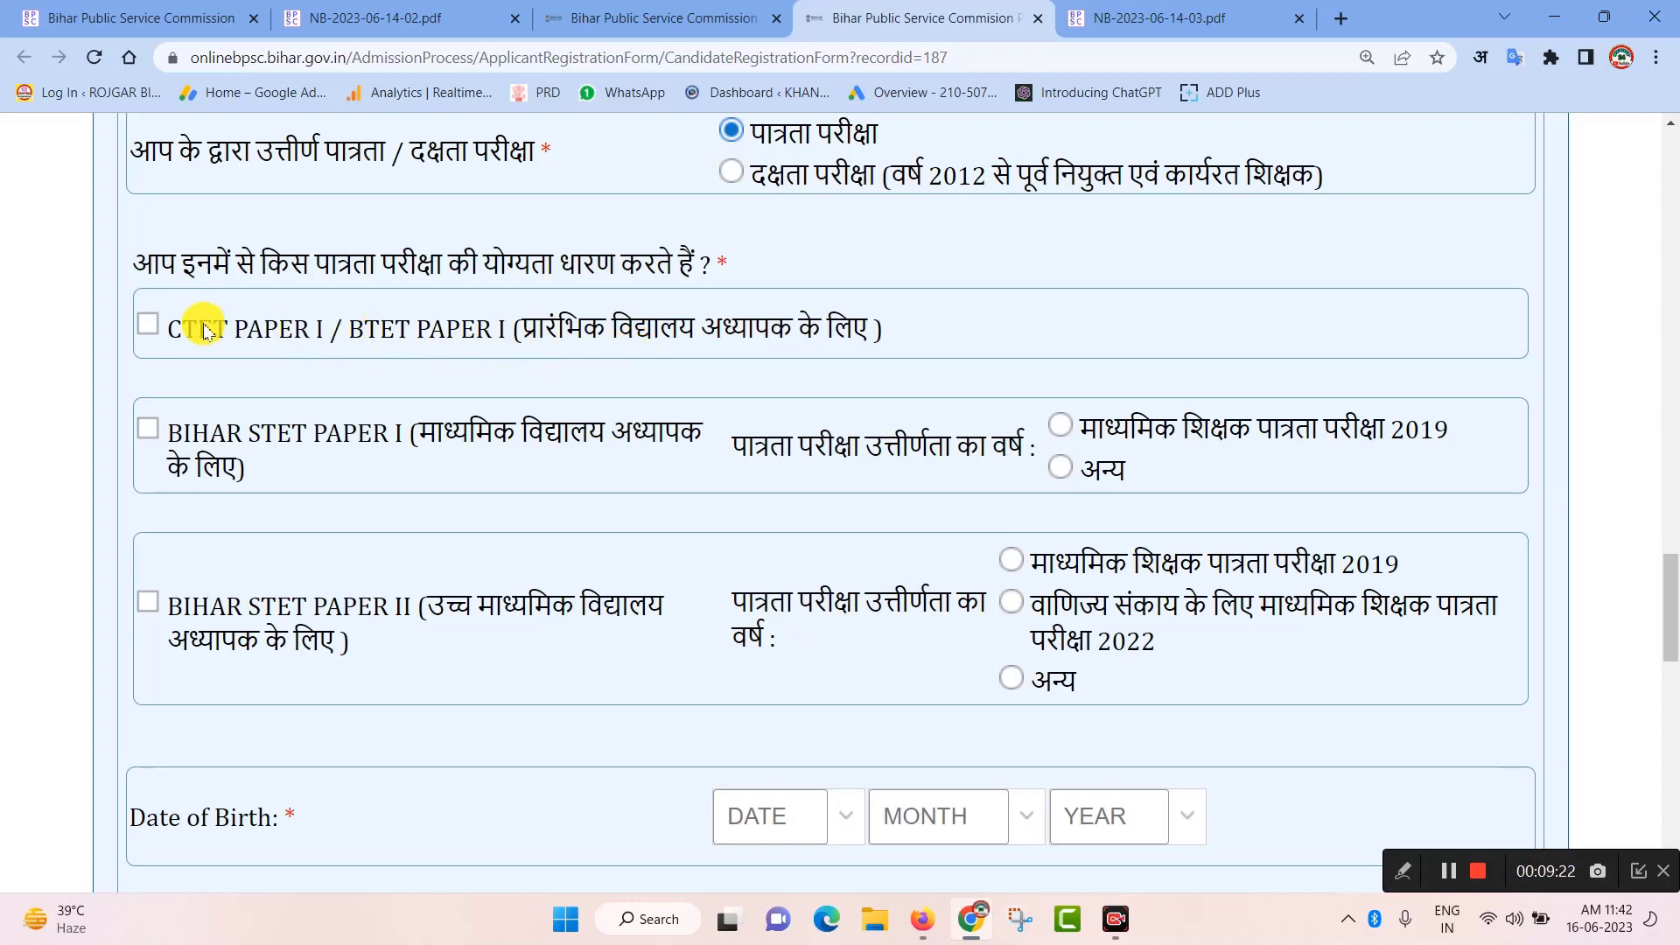
pyautogui.click(149, 326)
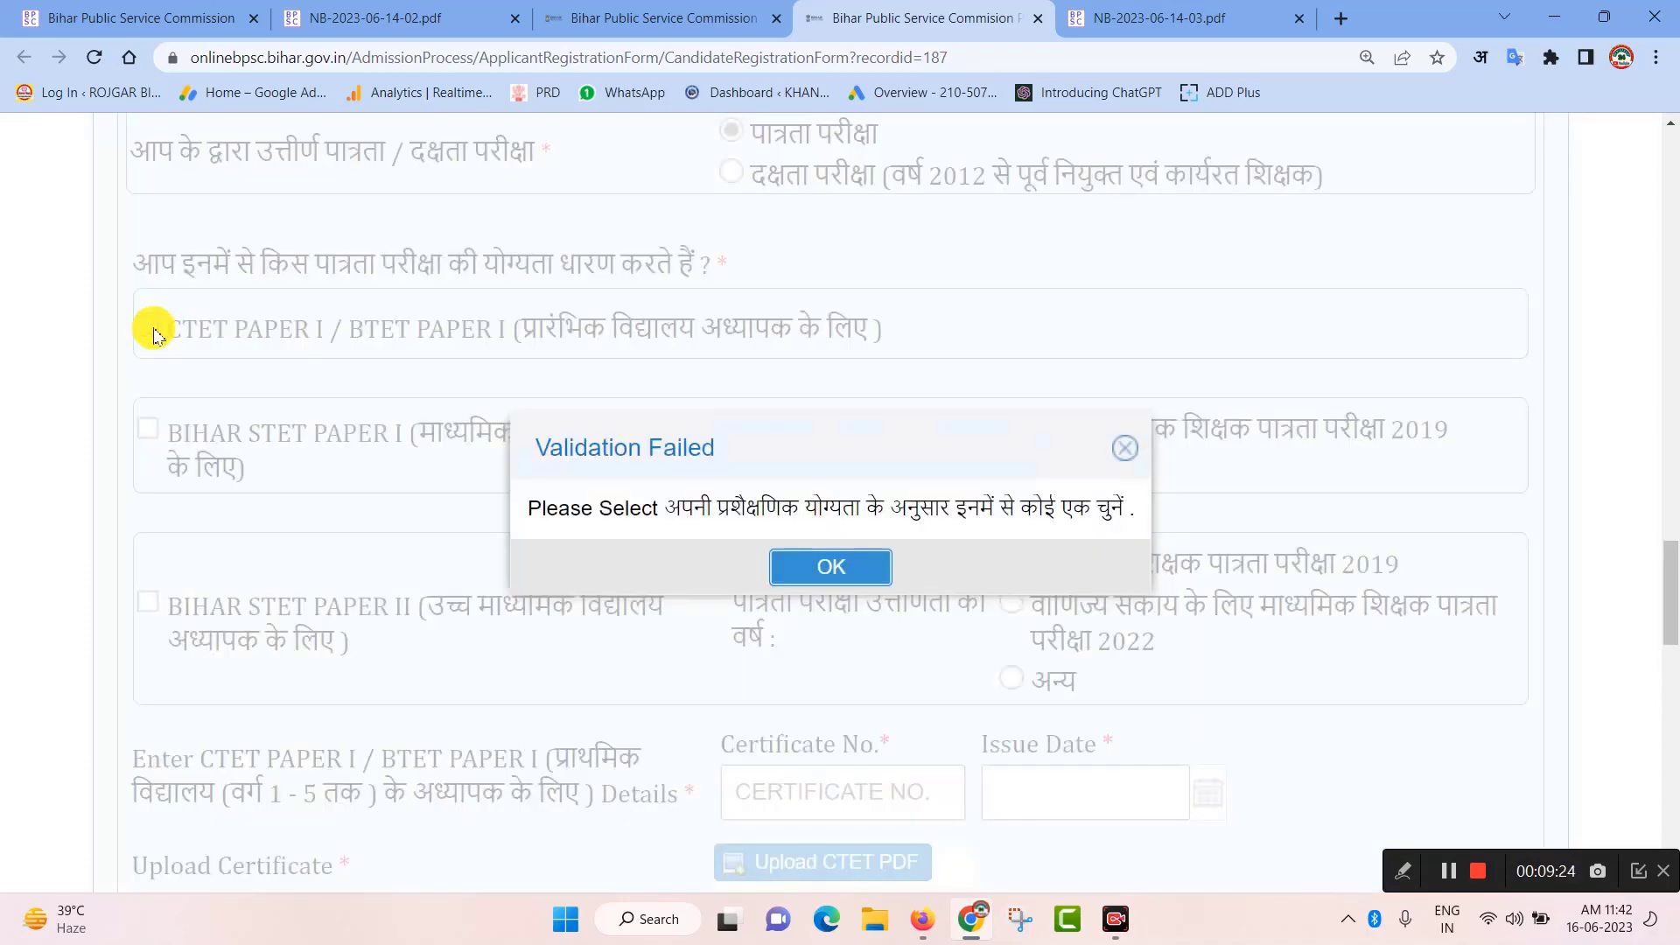
pyautogui.click(788, 566)
# Examine the eligibility test options and the CTET/BTET Paper I certificate number, issue date and upload fields
pyautogui.scroll(-2, 525, 512)
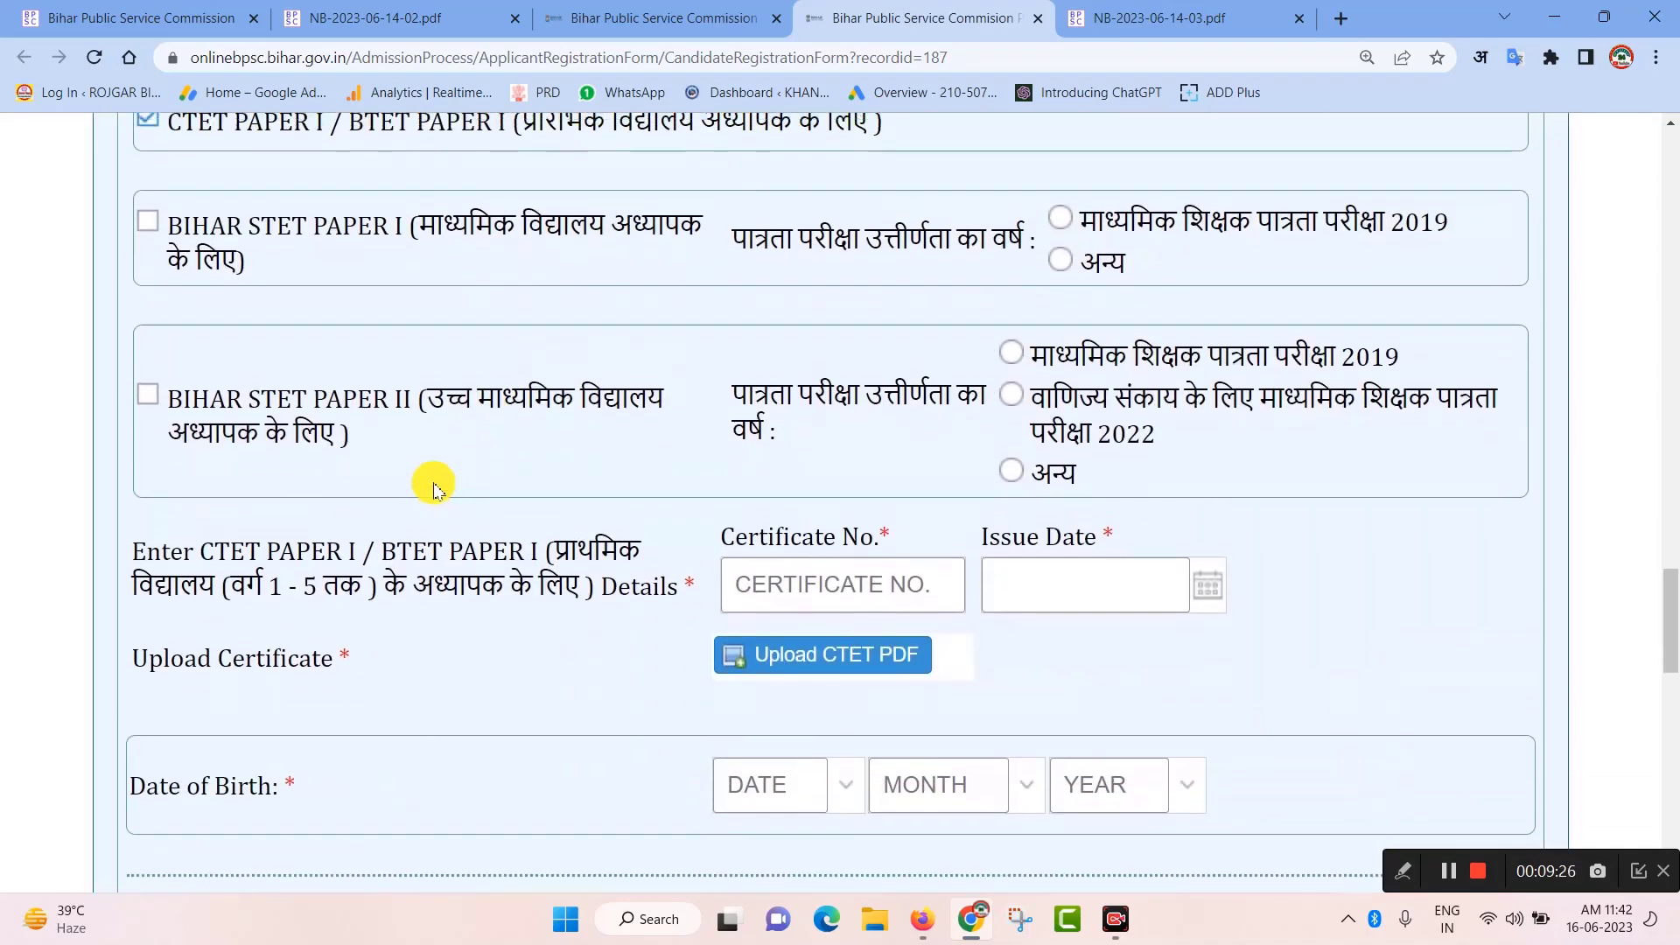
pyautogui.scroll(1, 446, 455)
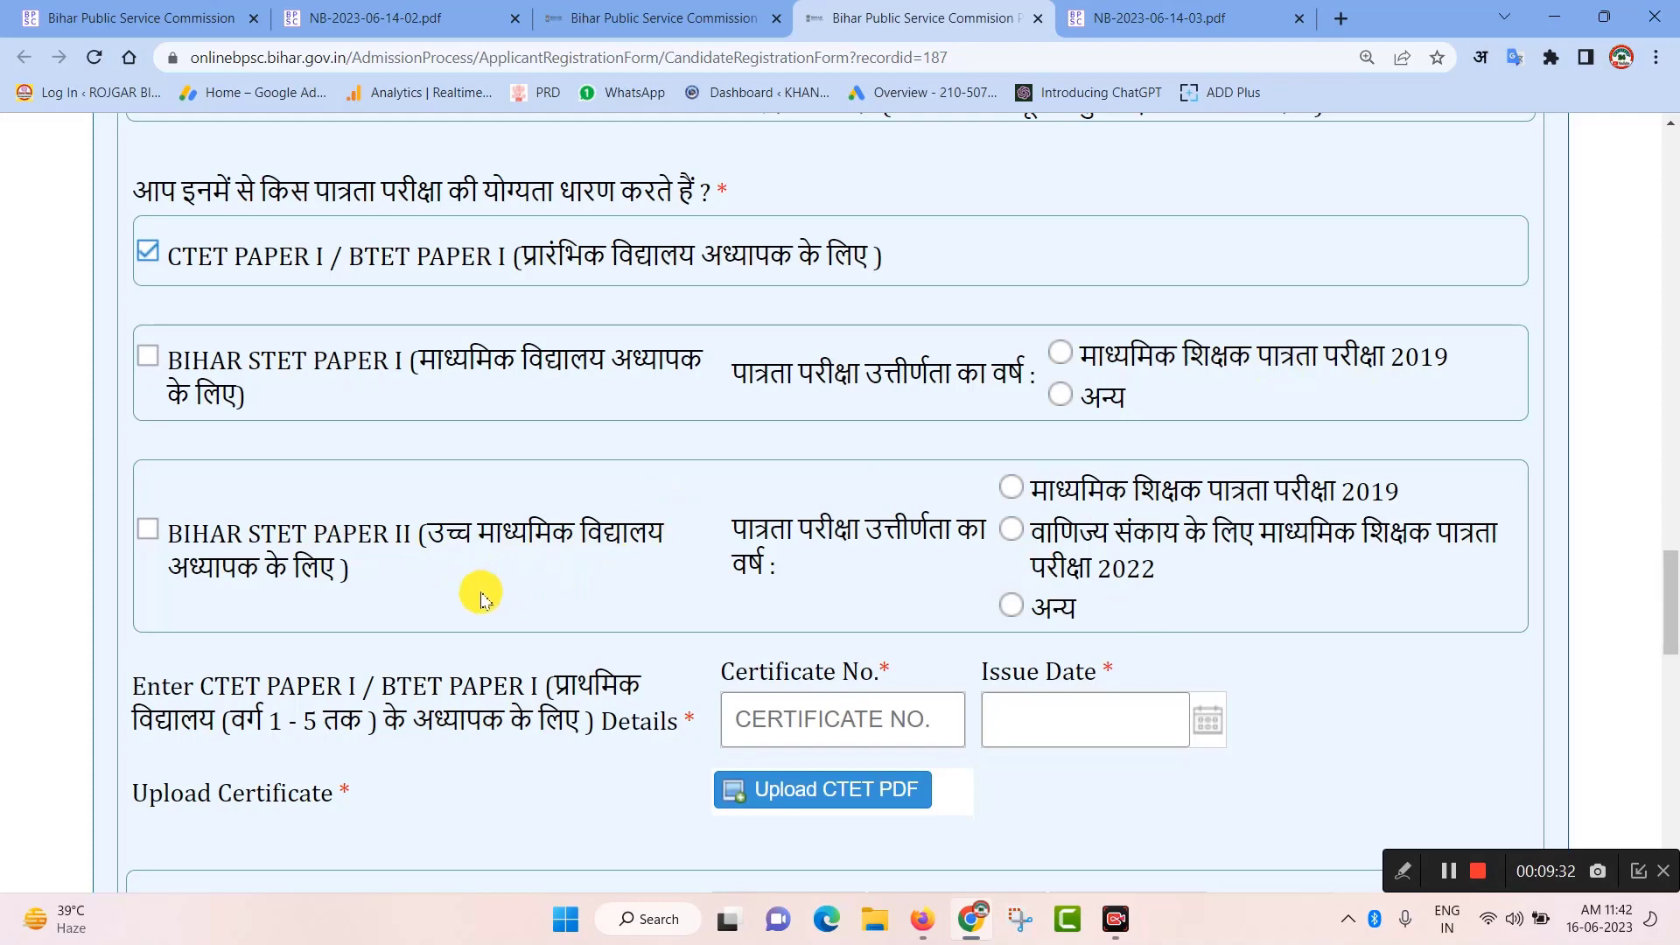
pyautogui.scroll(-2, 971, 536)
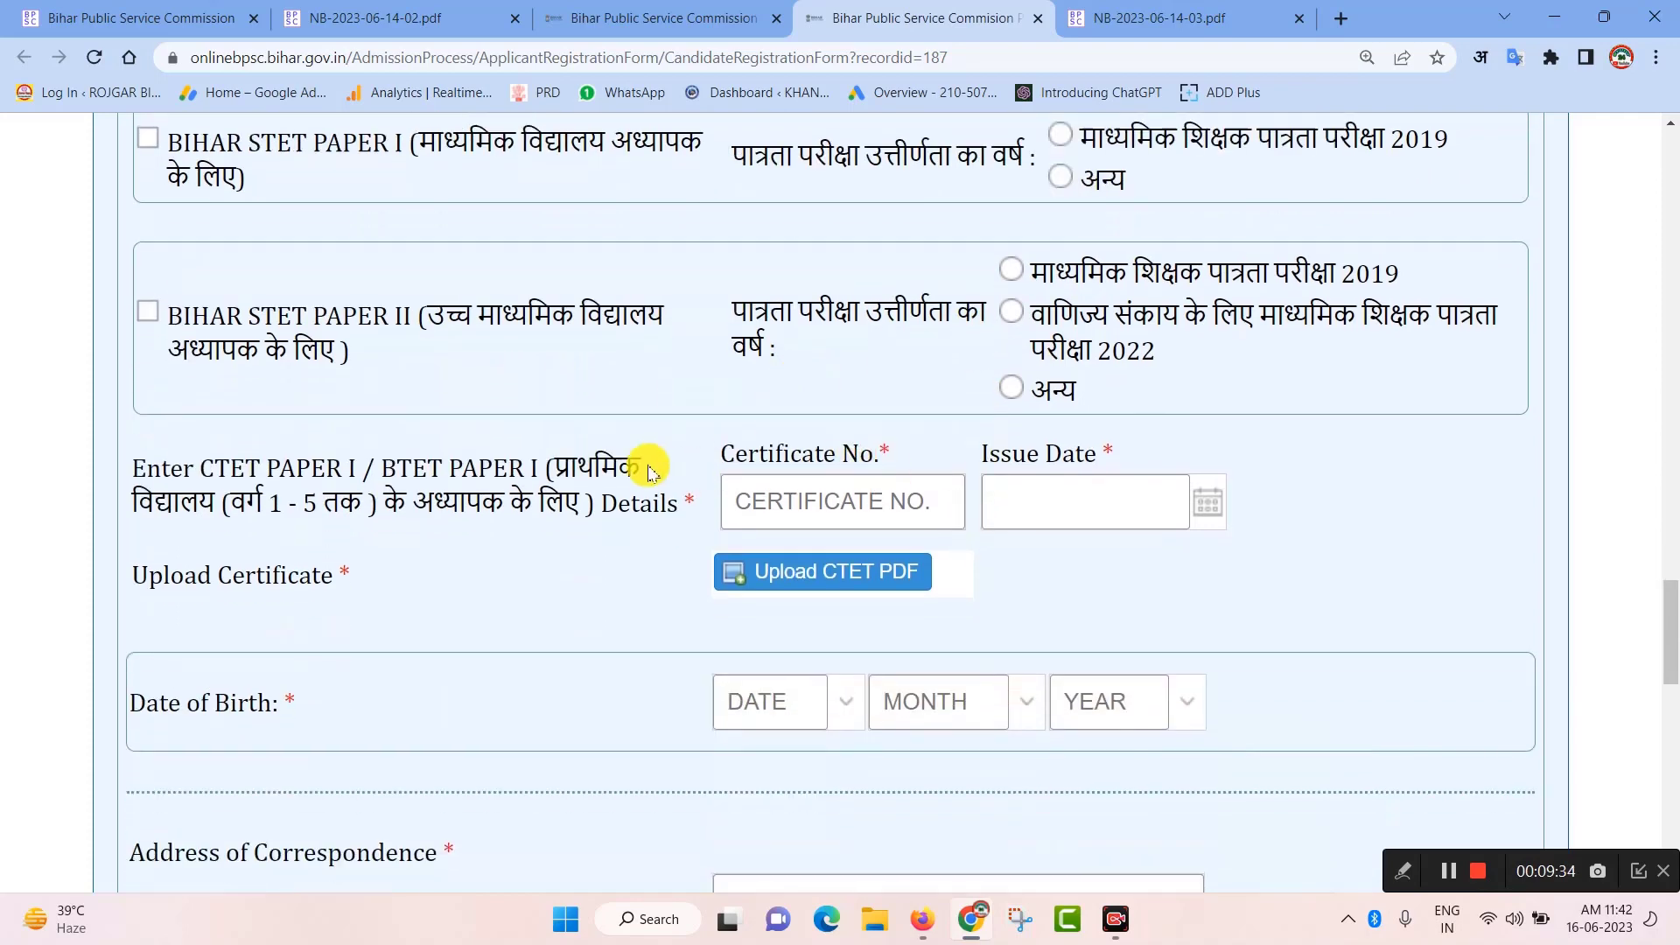
pyautogui.scroll(2, 645, 461)
pyautogui.scroll(-3, 750, 547)
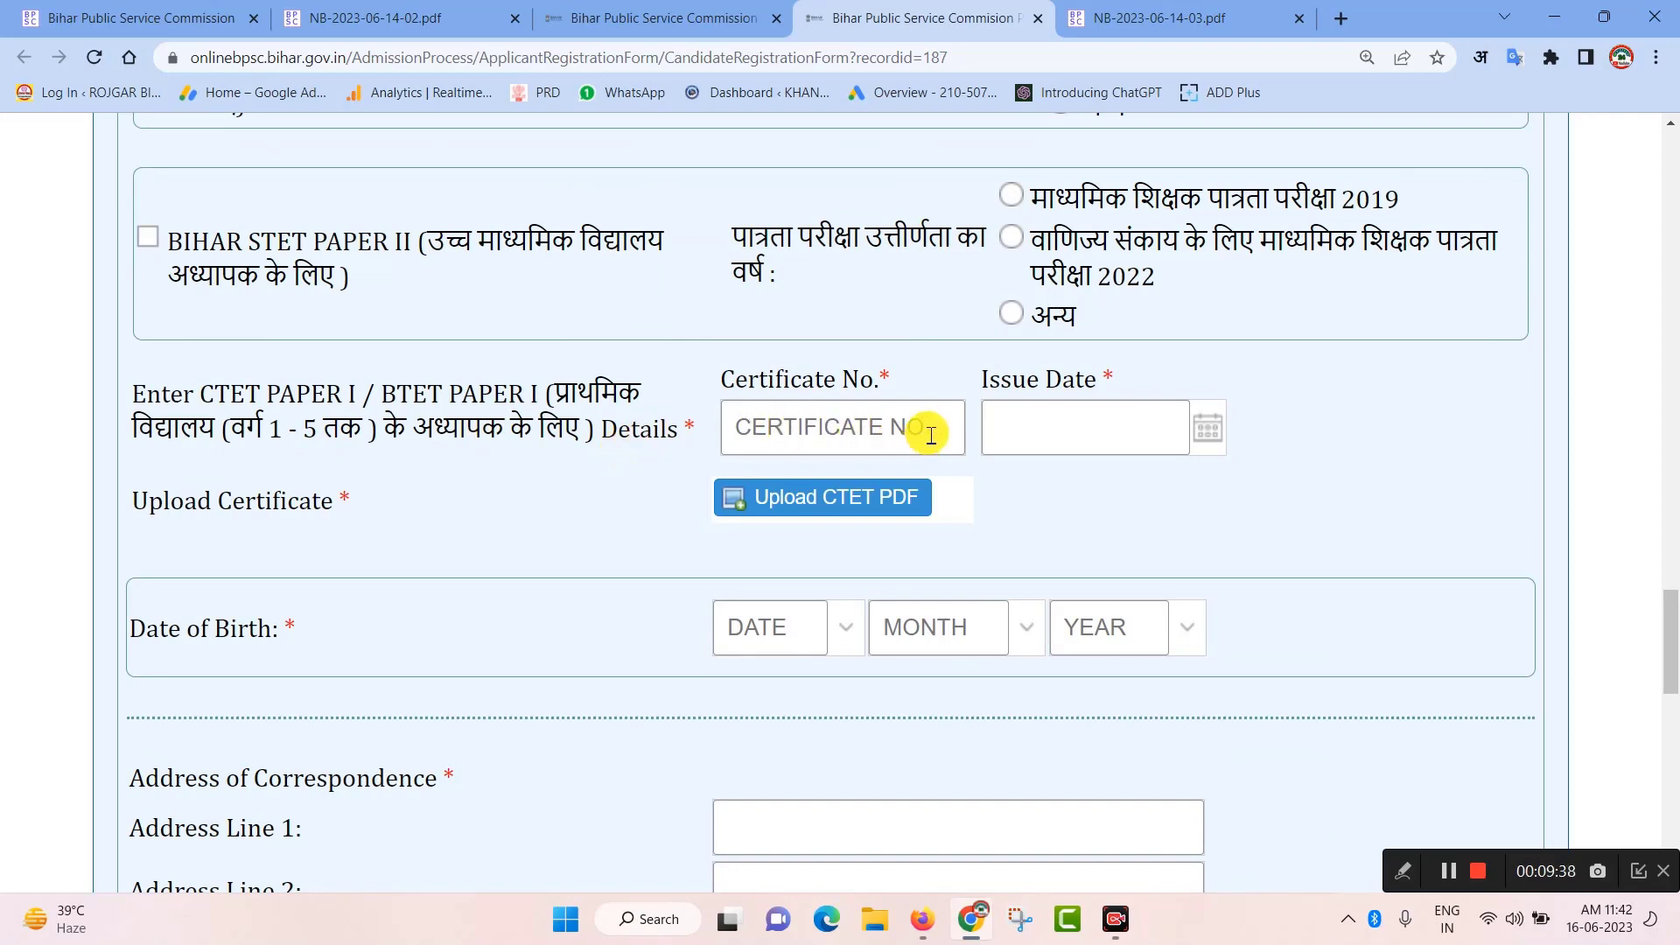
pyautogui.scroll(3, 589, 405)
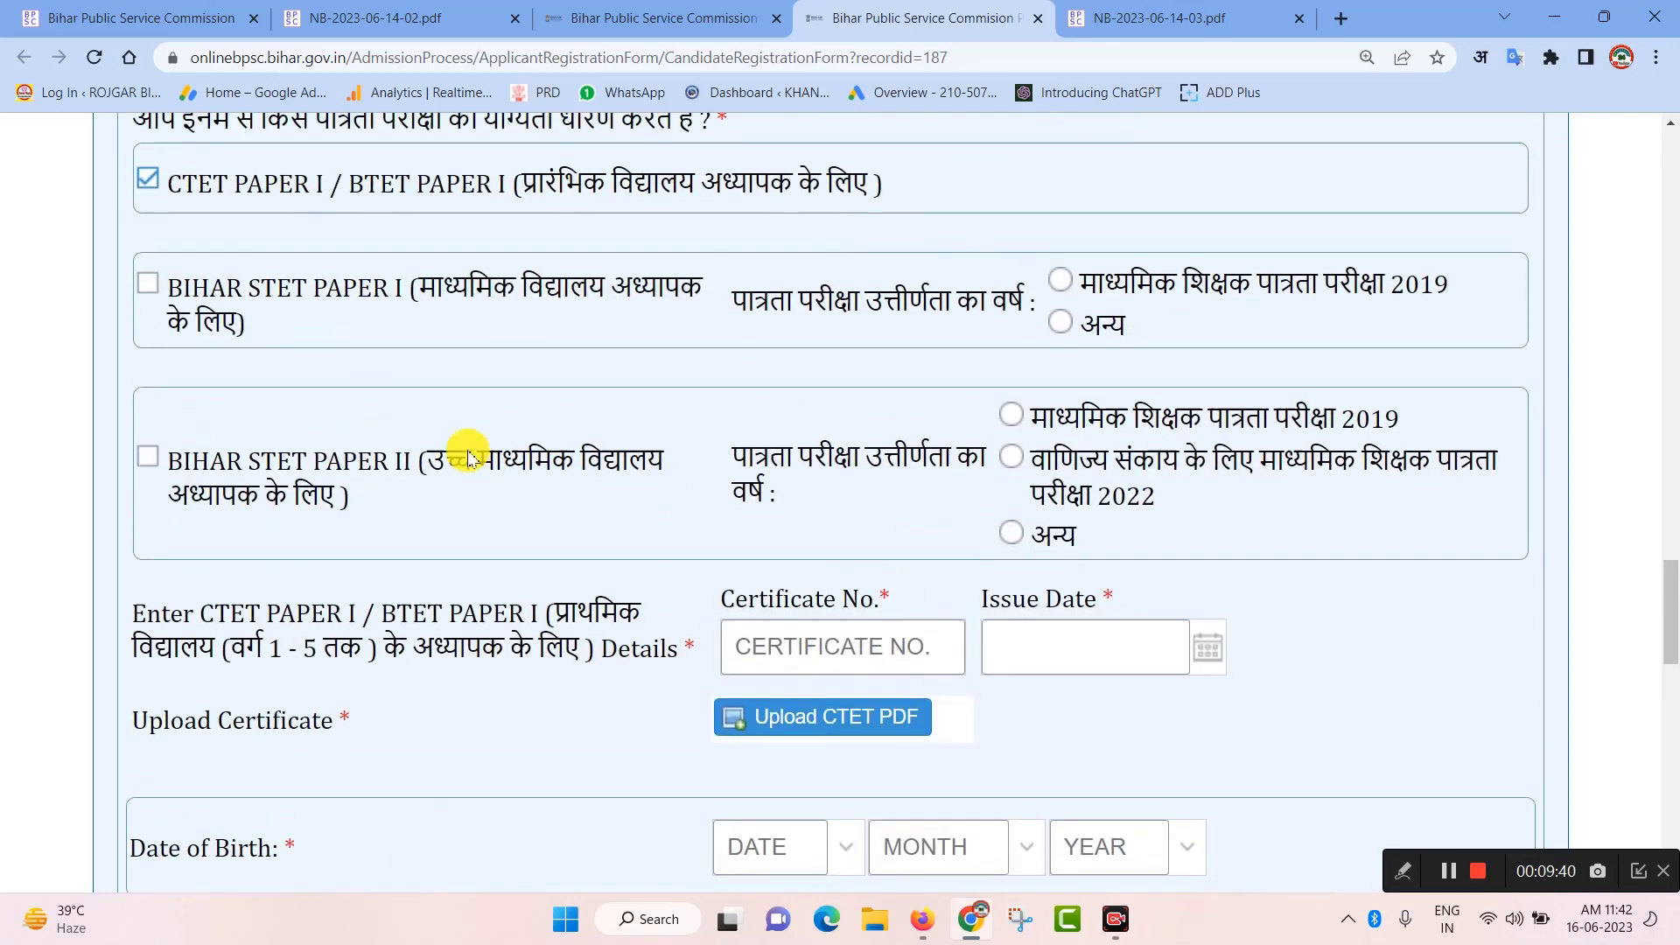
pyautogui.scroll(-2, 813, 789)
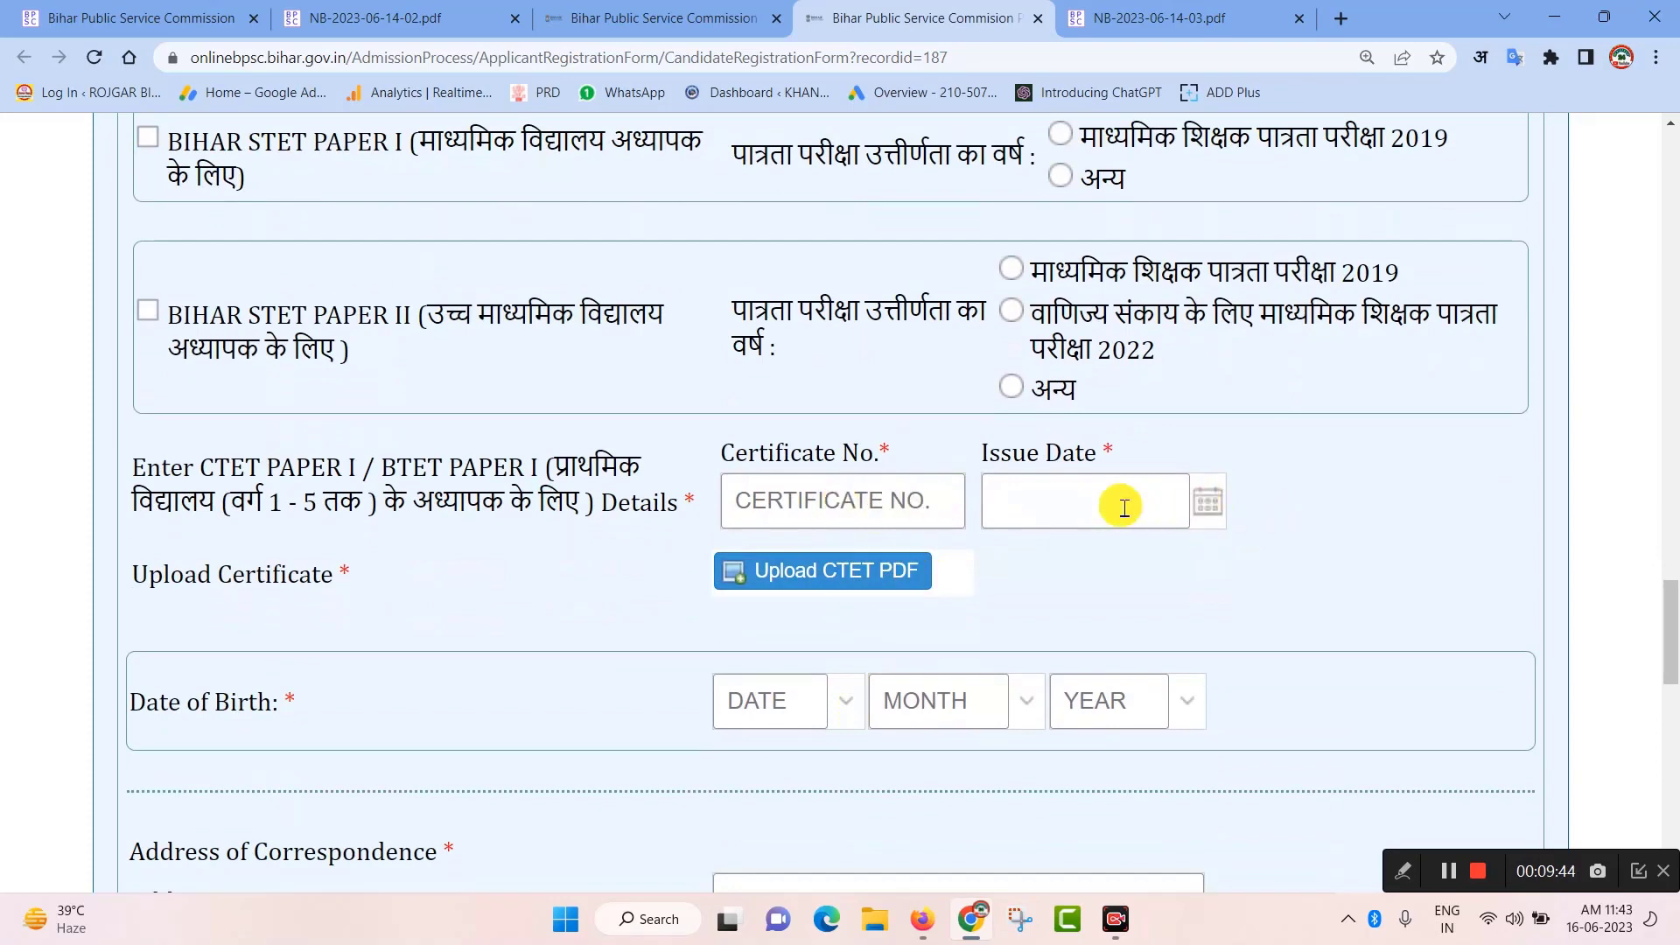
pyautogui.scroll(-2, 911, 547)
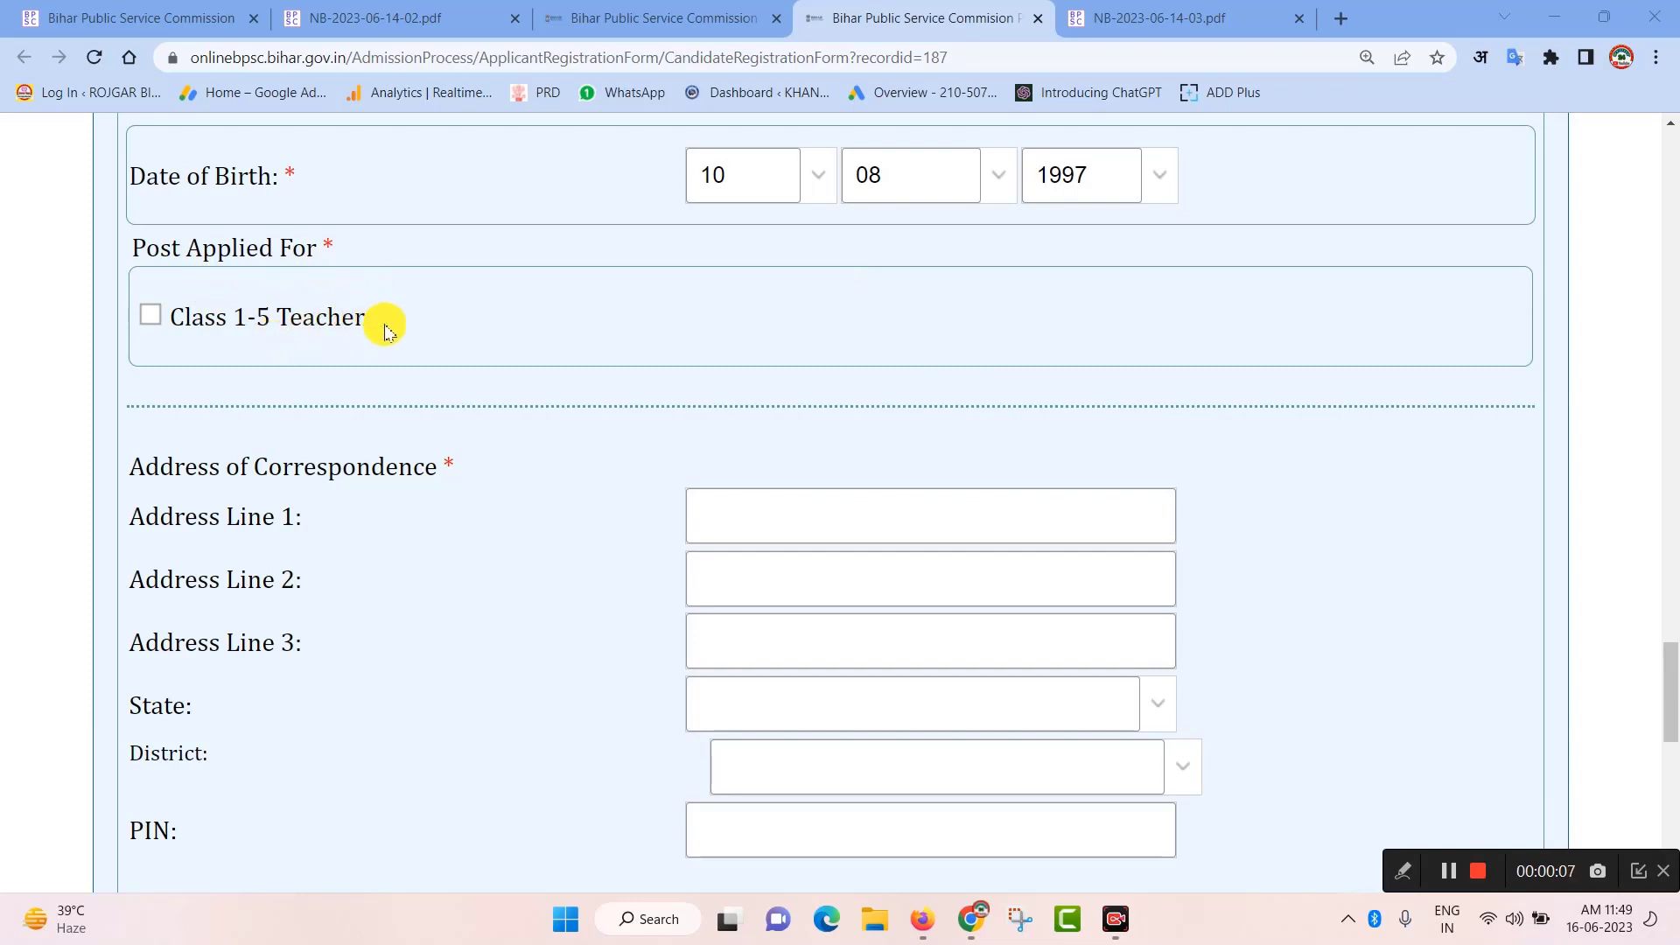
# Review the completed CTET certificate details, then select the Class 1-5 Teacher post with सामान्य as the subject
pyautogui.scroll(3, 390, 326)
pyautogui.scroll(2, 485, 348)
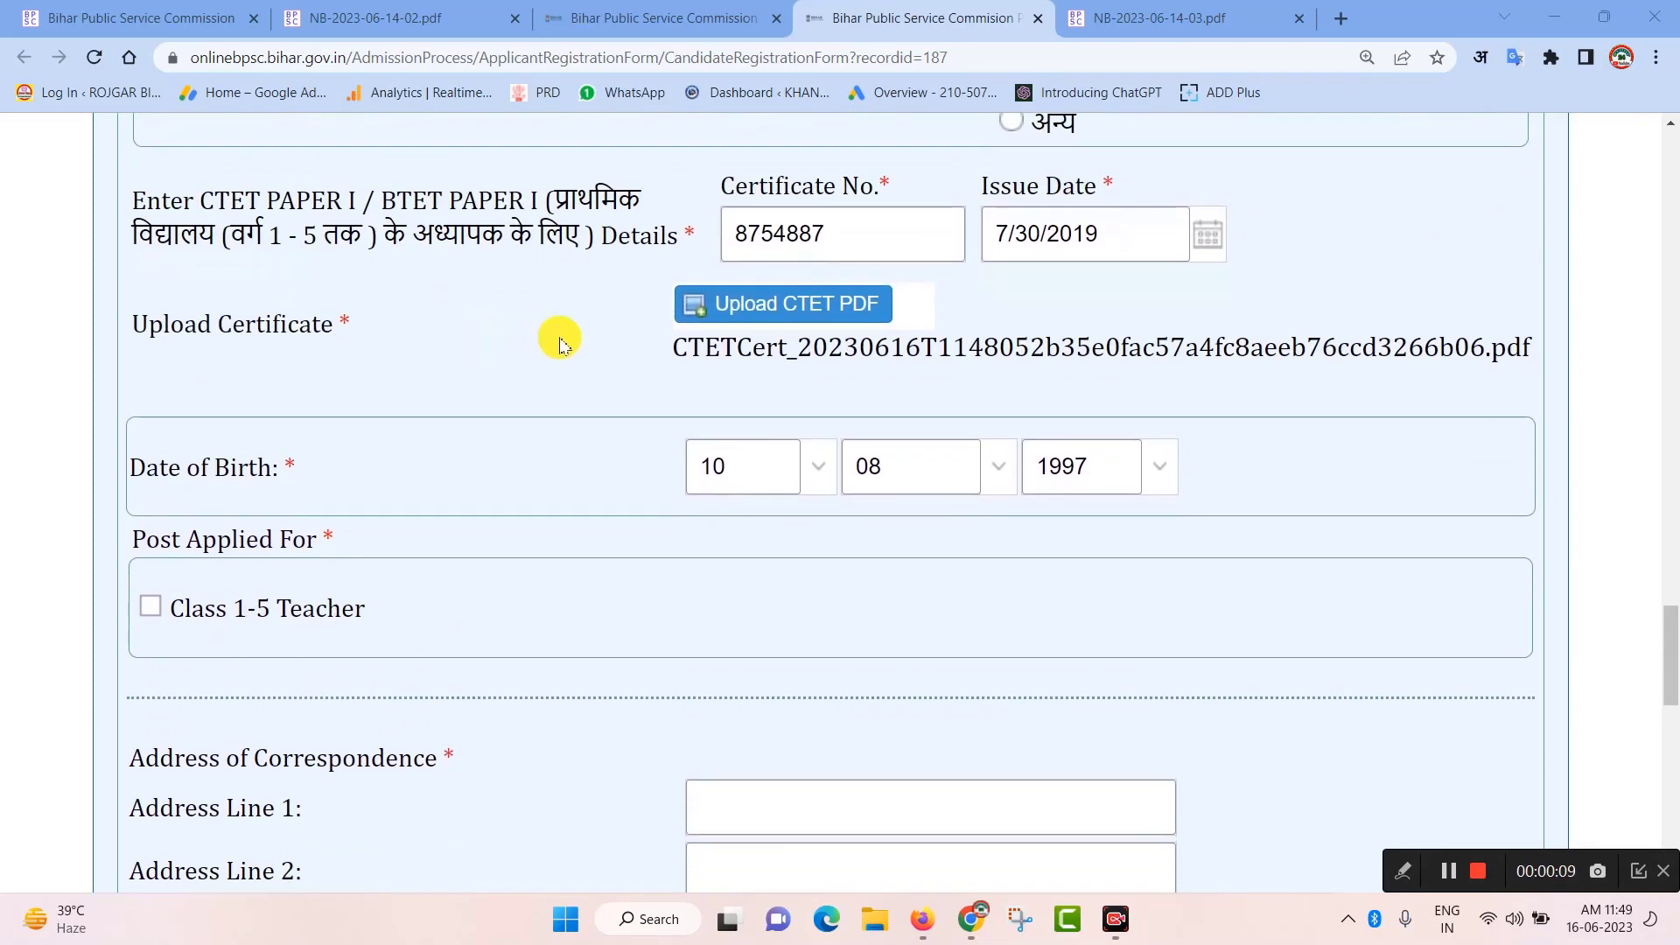
pyautogui.scroll(-4, 569, 341)
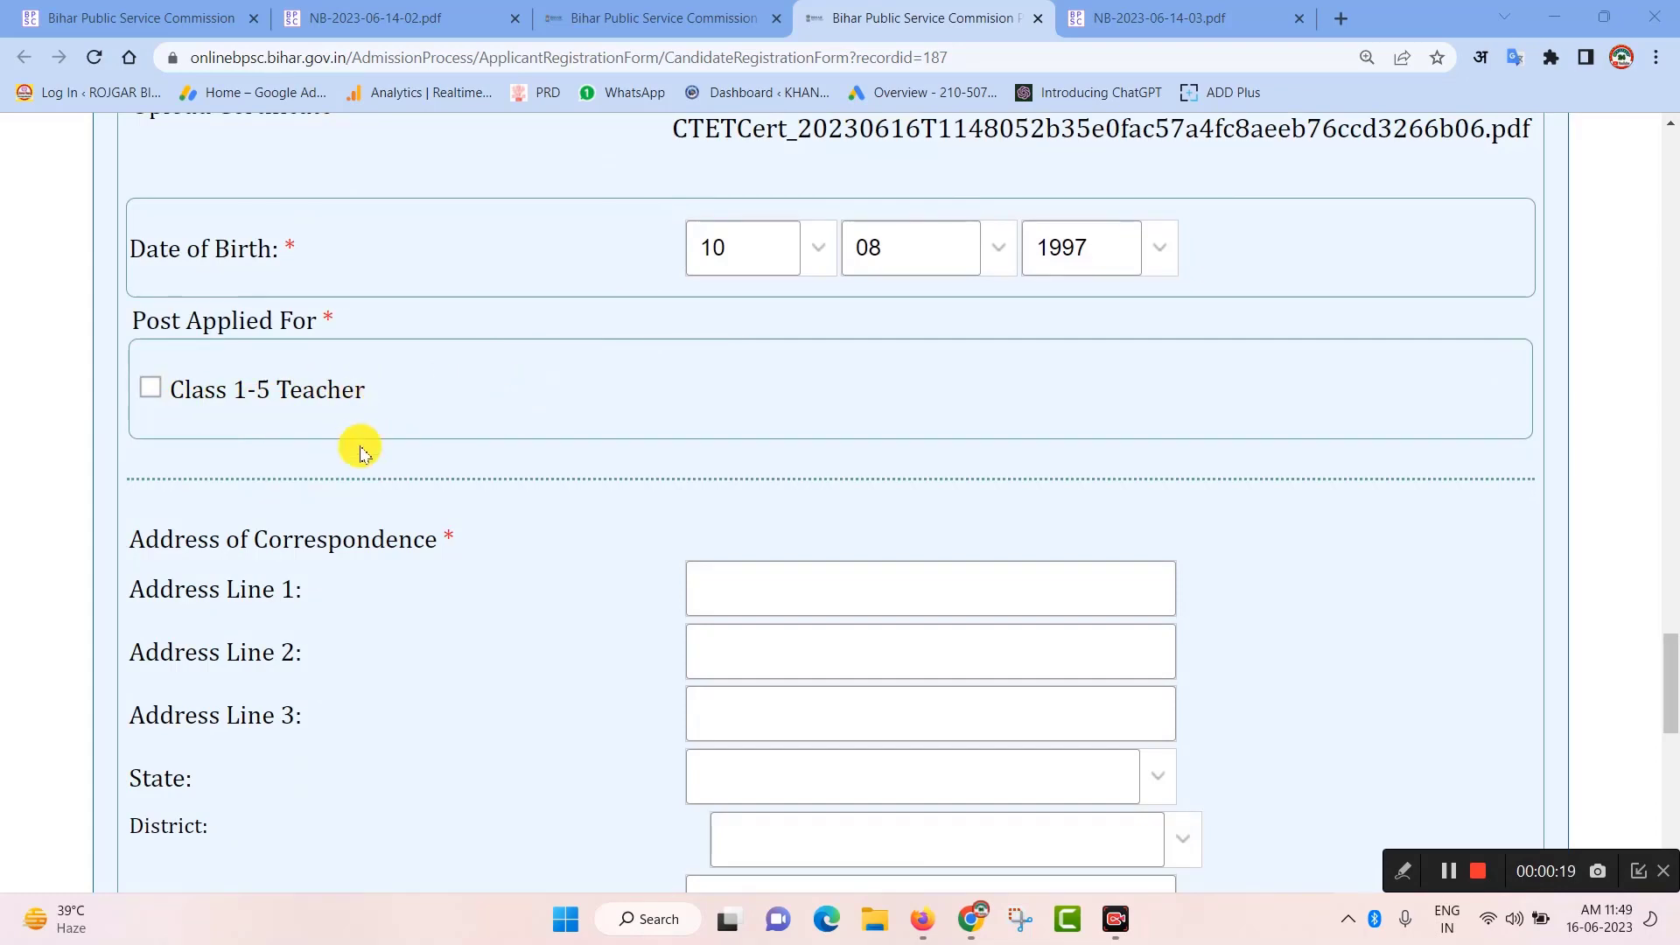
pyautogui.click(147, 393)
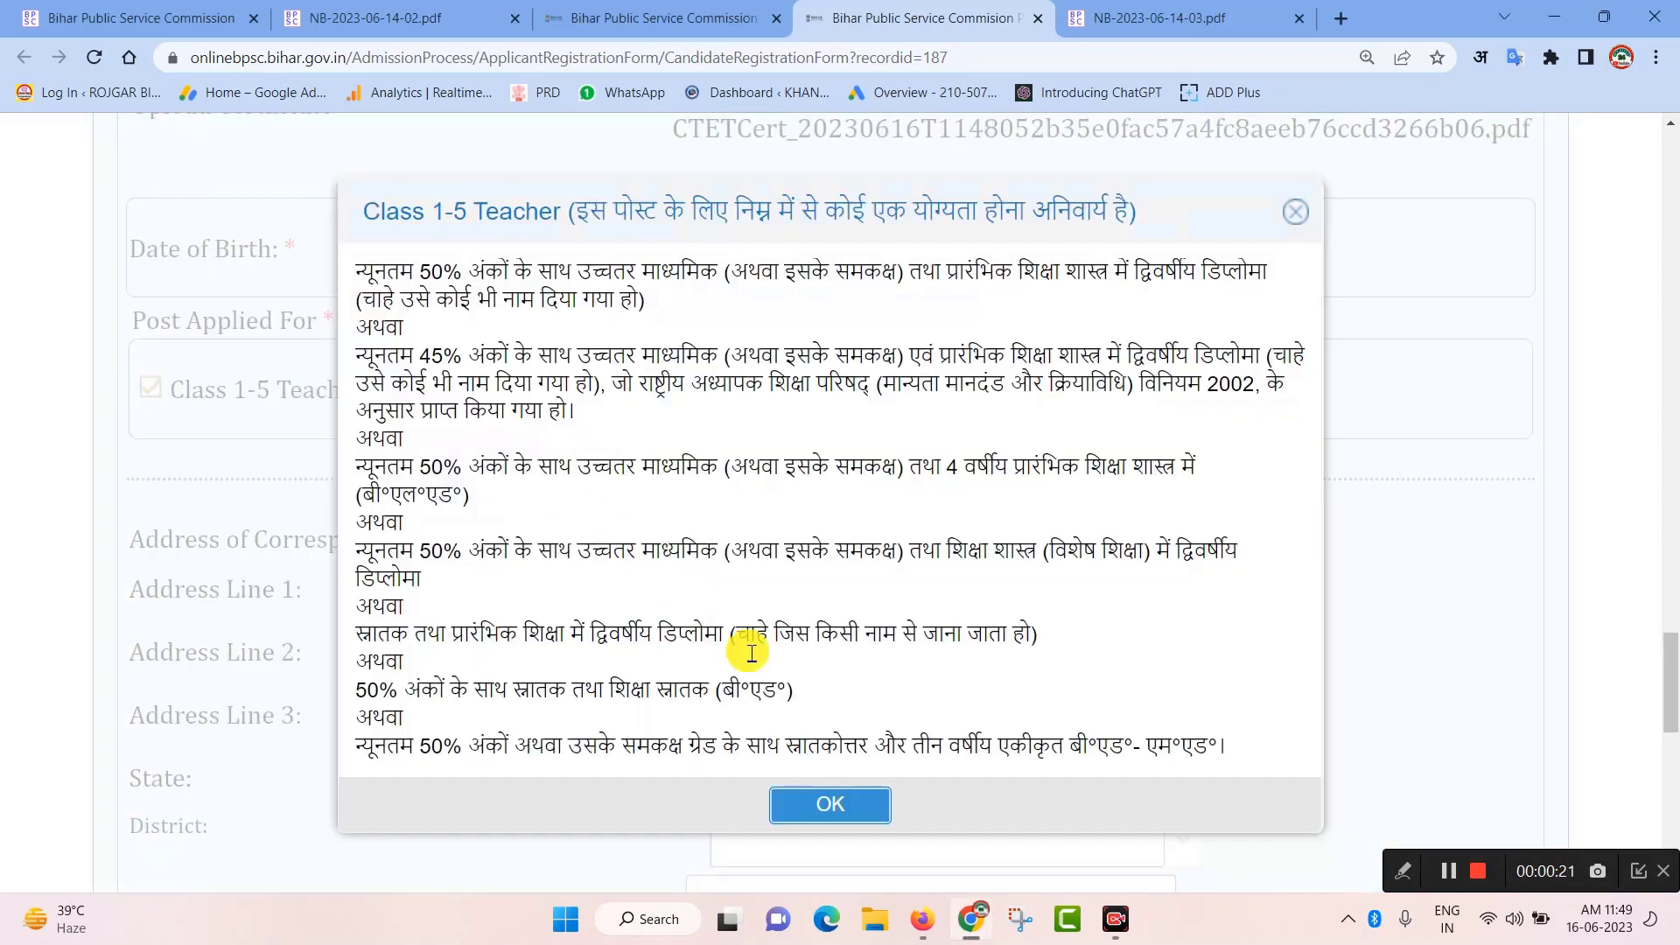
pyautogui.click(826, 805)
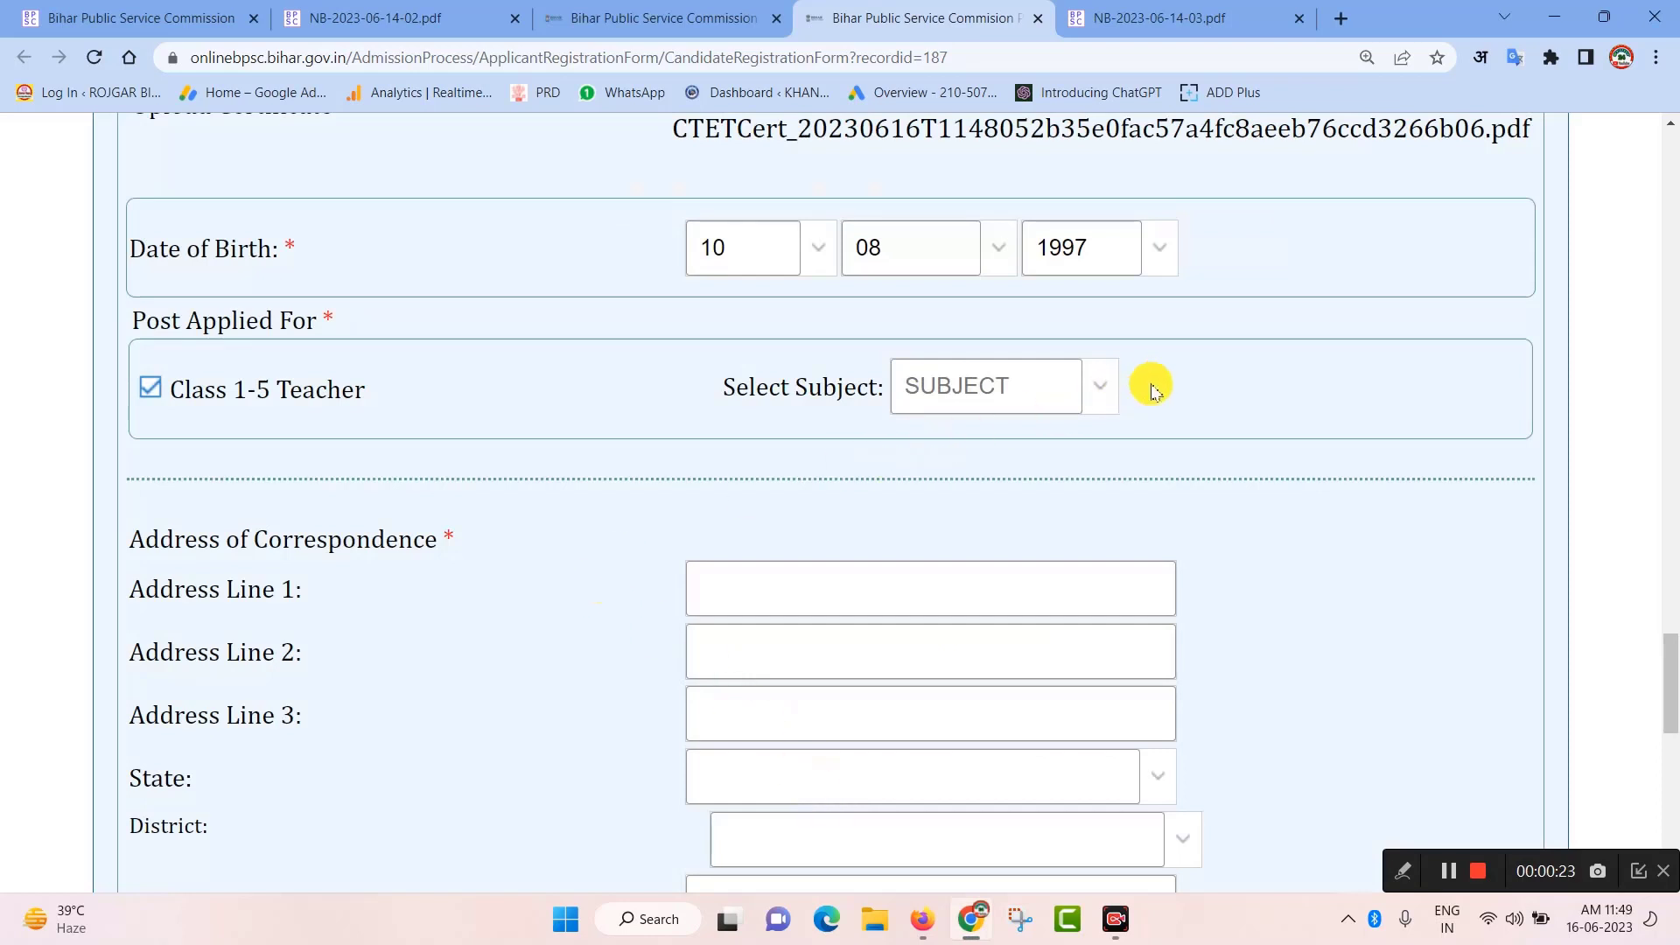
pyautogui.click(1117, 405)
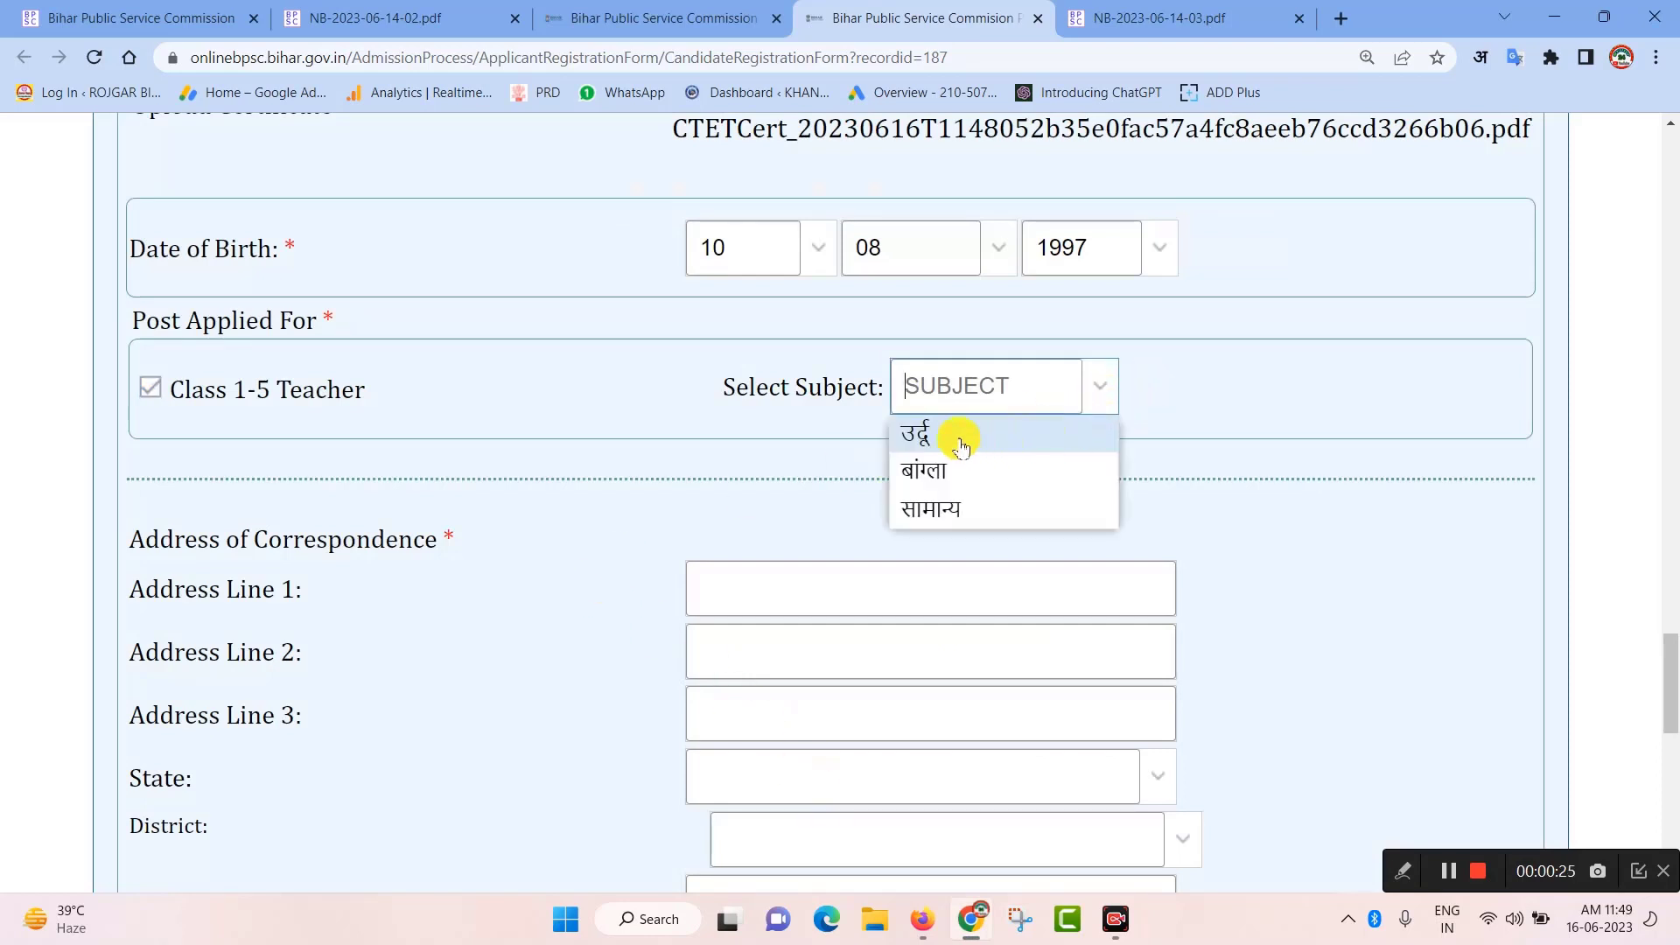
pyautogui.click(949, 511)
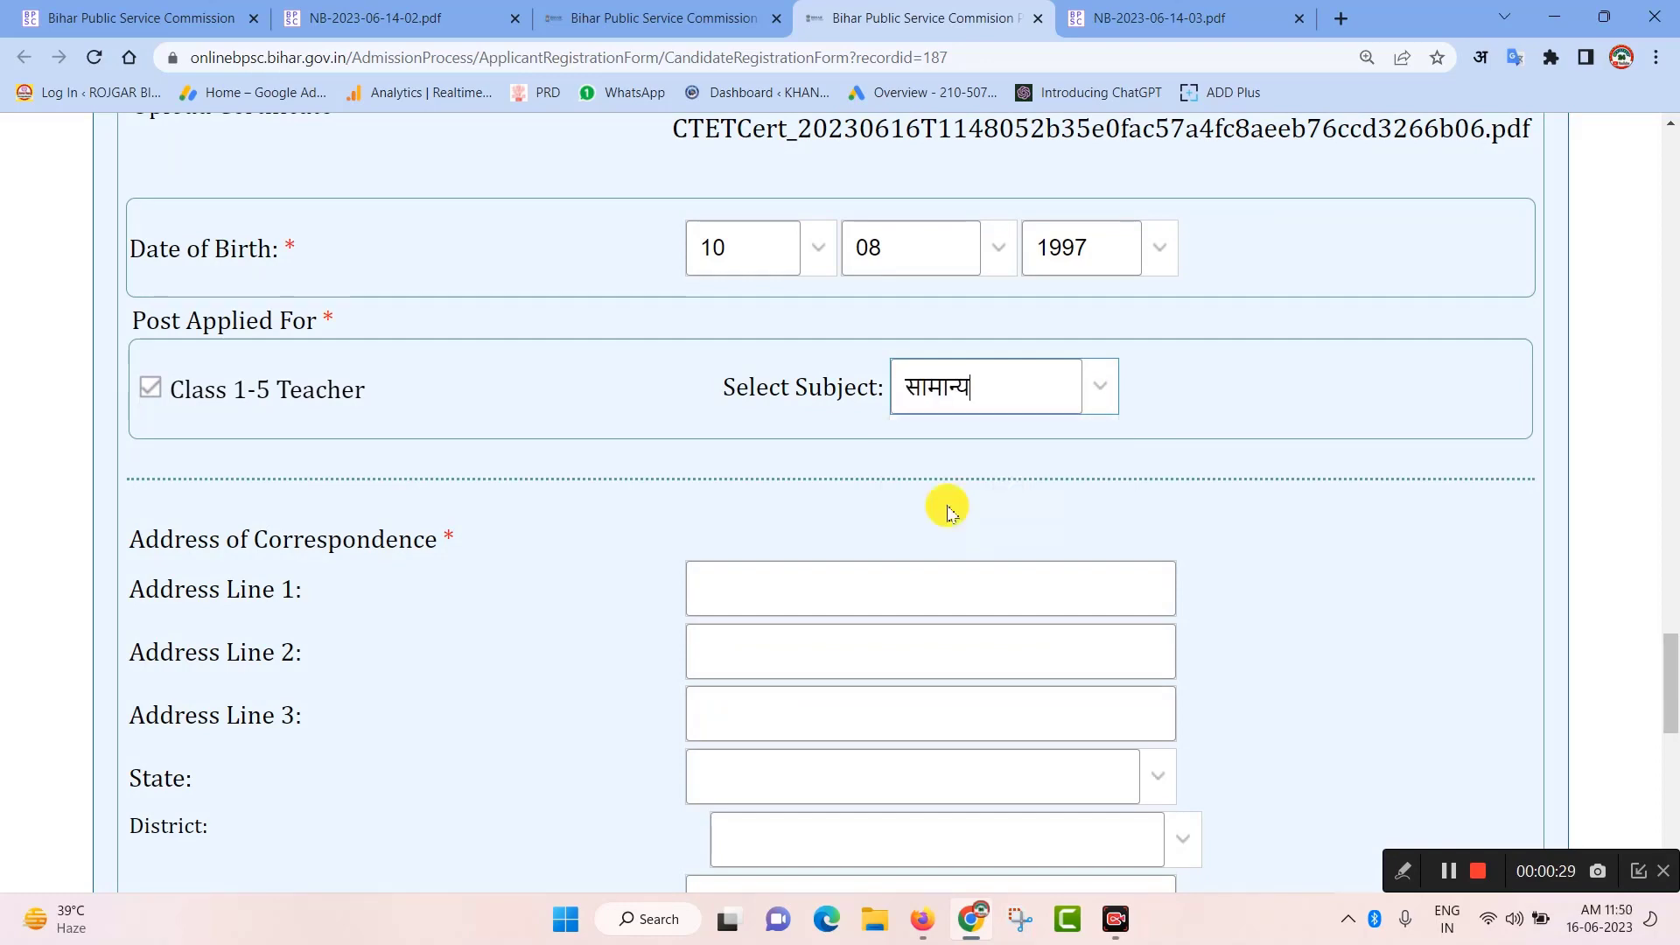
# Examine the correspondence and permanent address, essential qualification, mobile/mail verification and captcha sections of the form
pyautogui.scroll(-3, 813, 499)
pyautogui.scroll(-5, 835, 461)
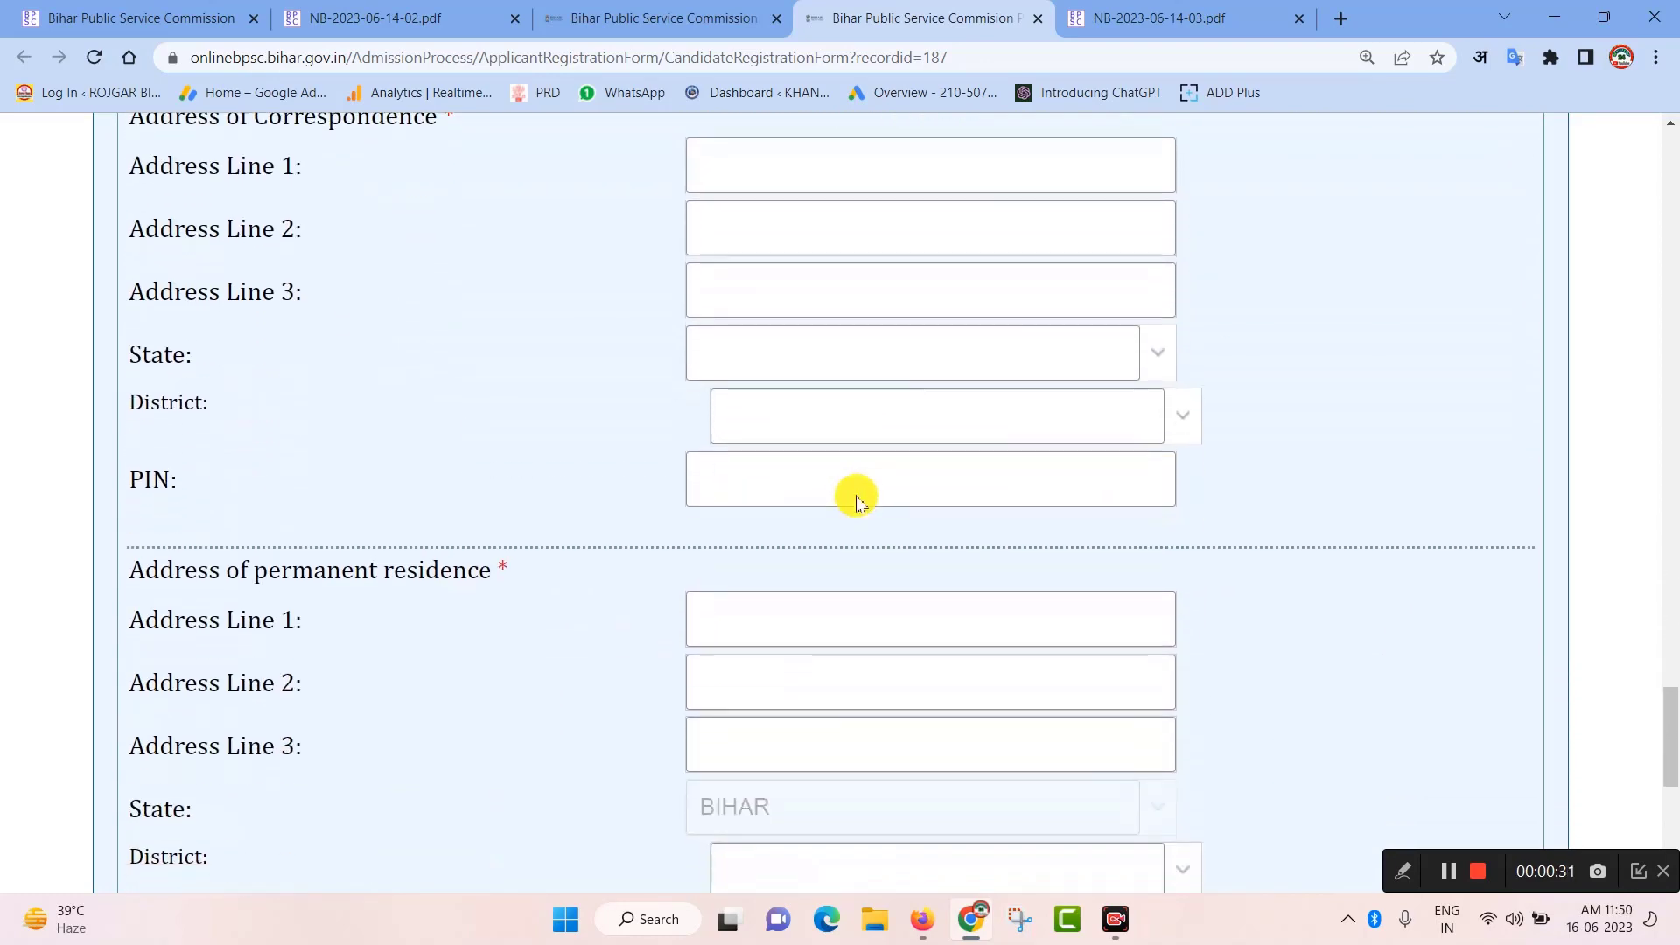
pyautogui.scroll(-4, 854, 647)
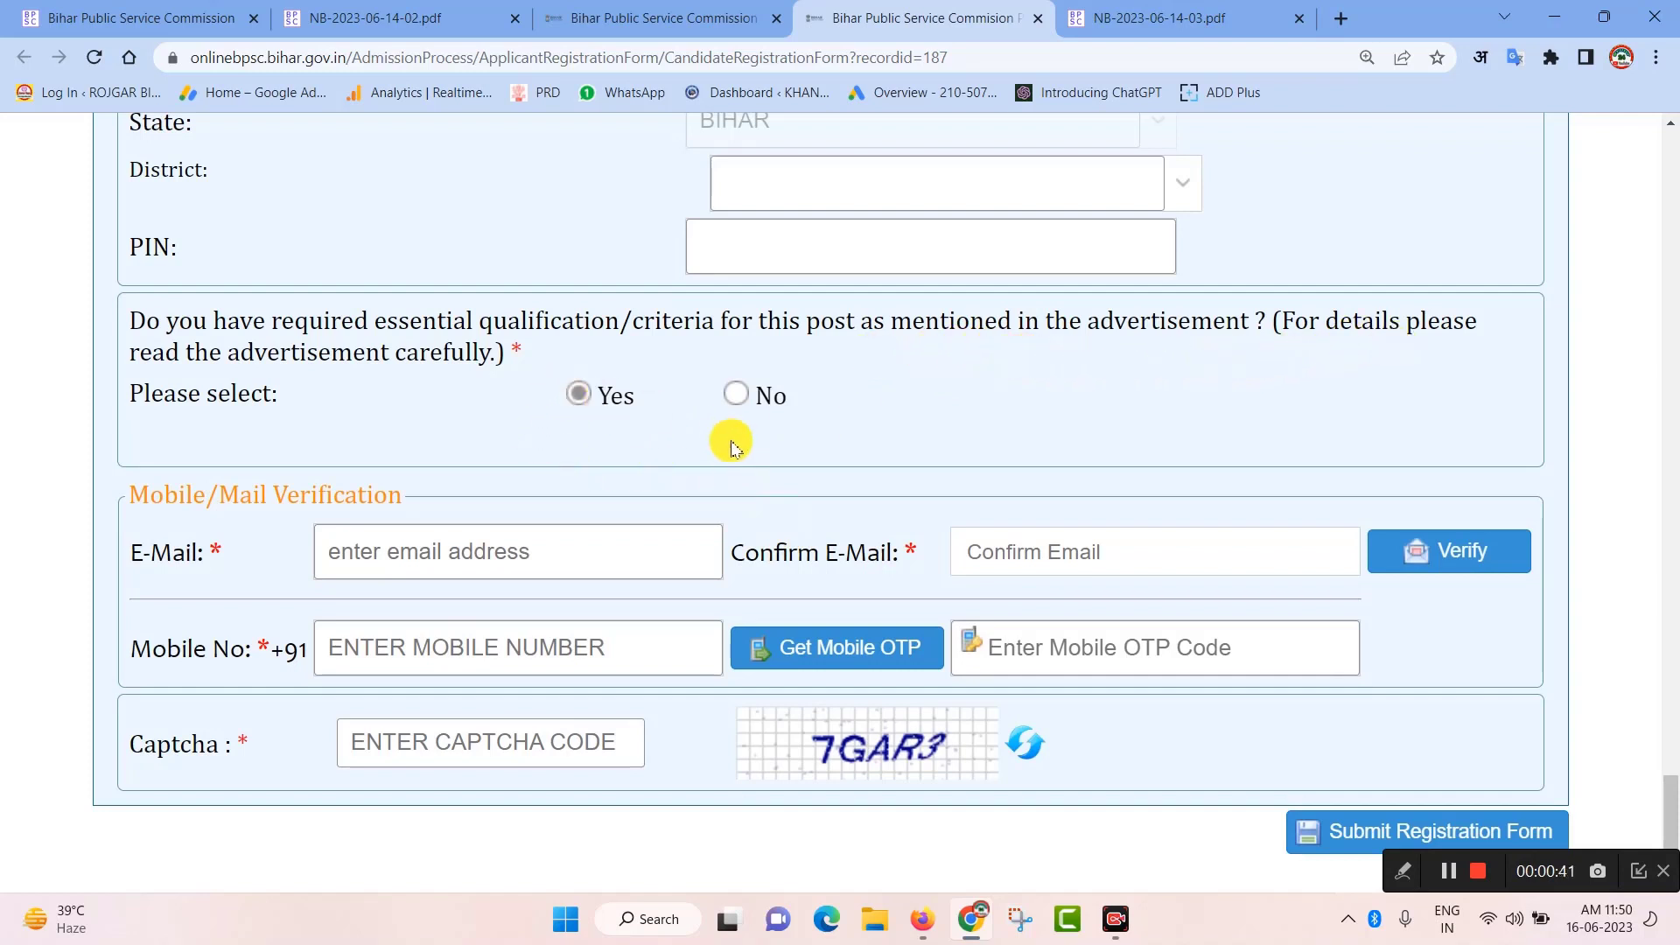
# Complete the e-mail and mobile verification, including the OTP code and captcha, then submit the registration form and confirm the submission
pyautogui.click(482, 557)
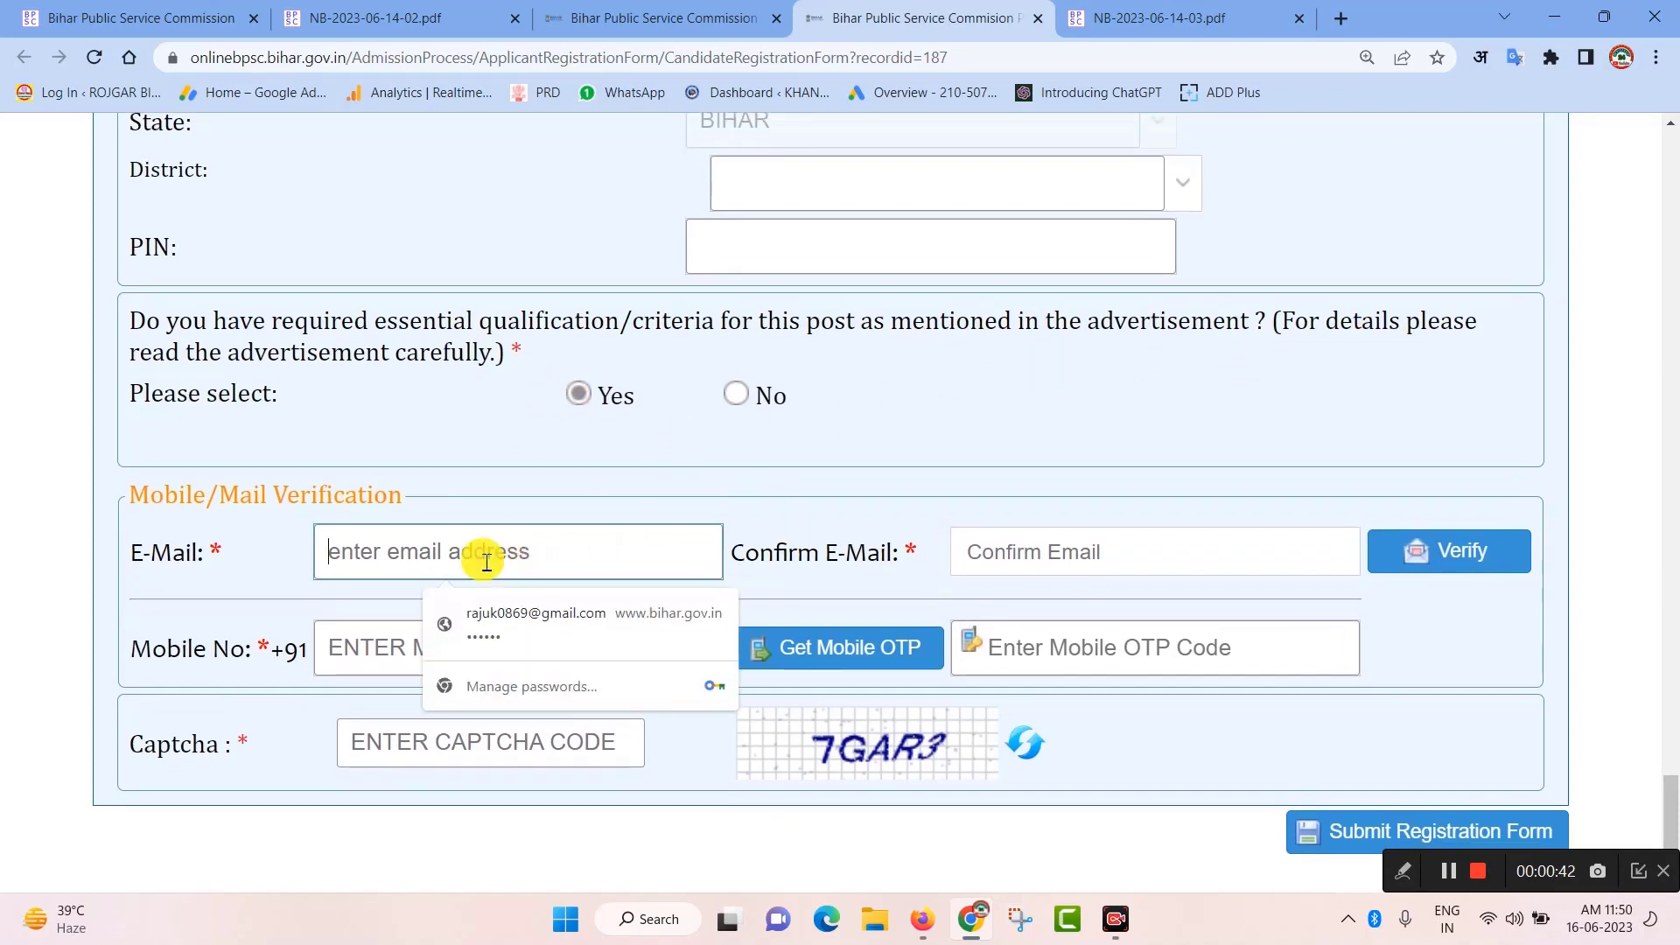
pyautogui.click(350, 644)
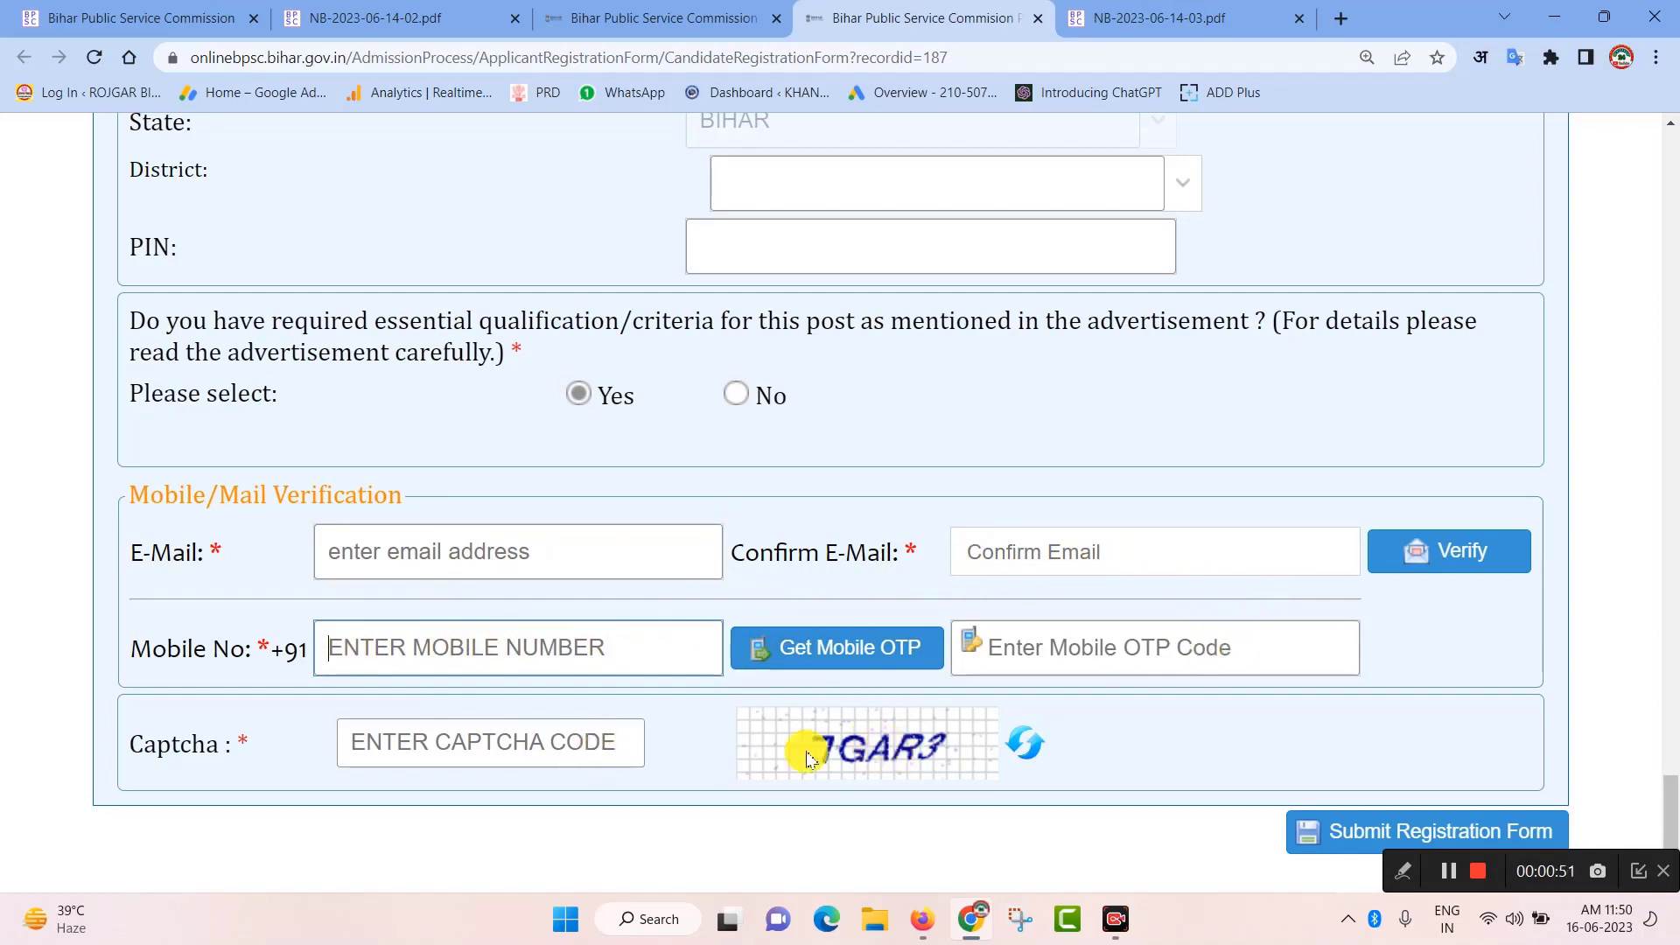
pyautogui.click(1450, 872)
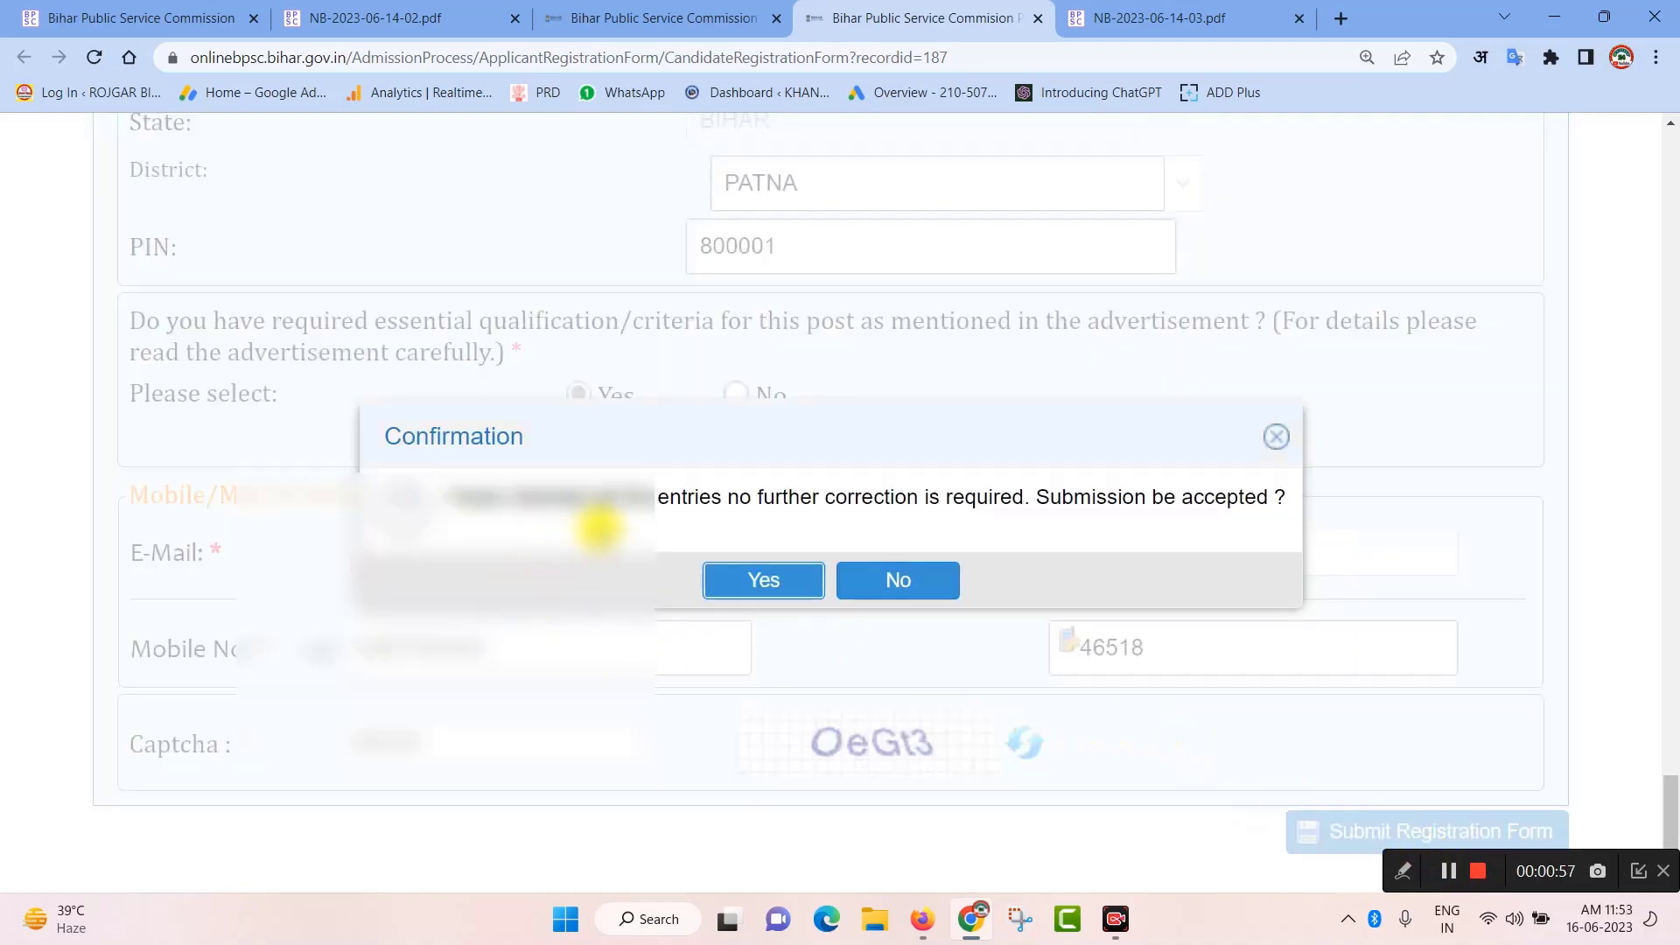
pyautogui.click(784, 581)
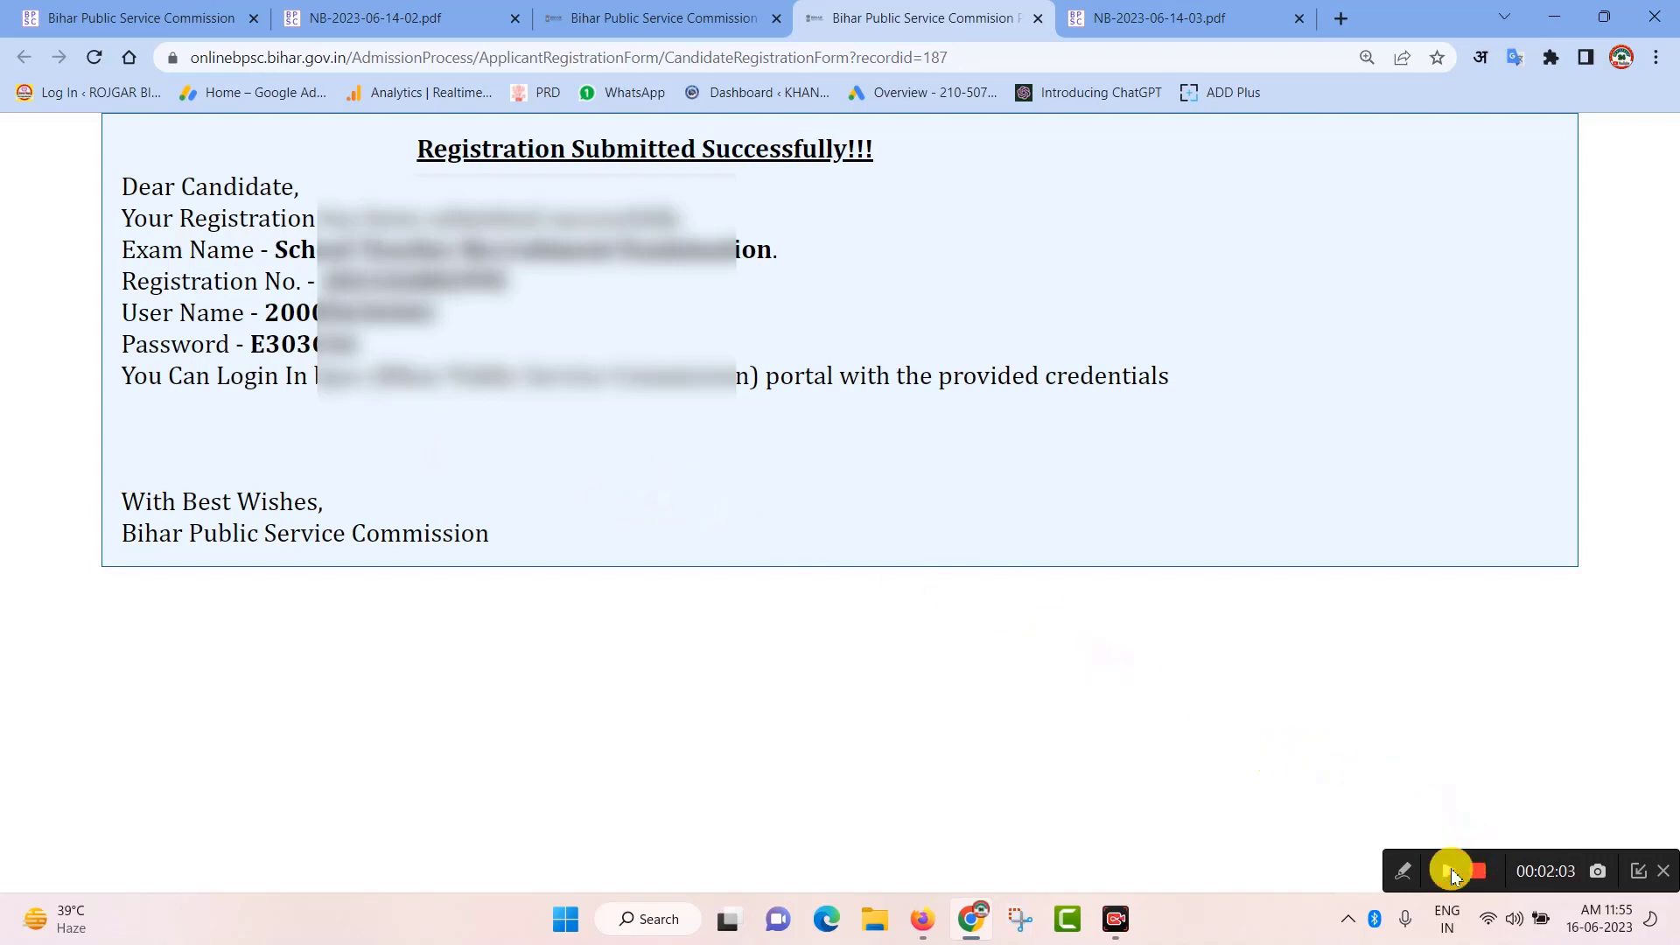
# Log in to the BPSC Online Application Portal with the registered username, account password and captcha
pyautogui.hotkey('ctrl', 'shift', 'Tab')
pyautogui.scroll(-10, 1006, 363)
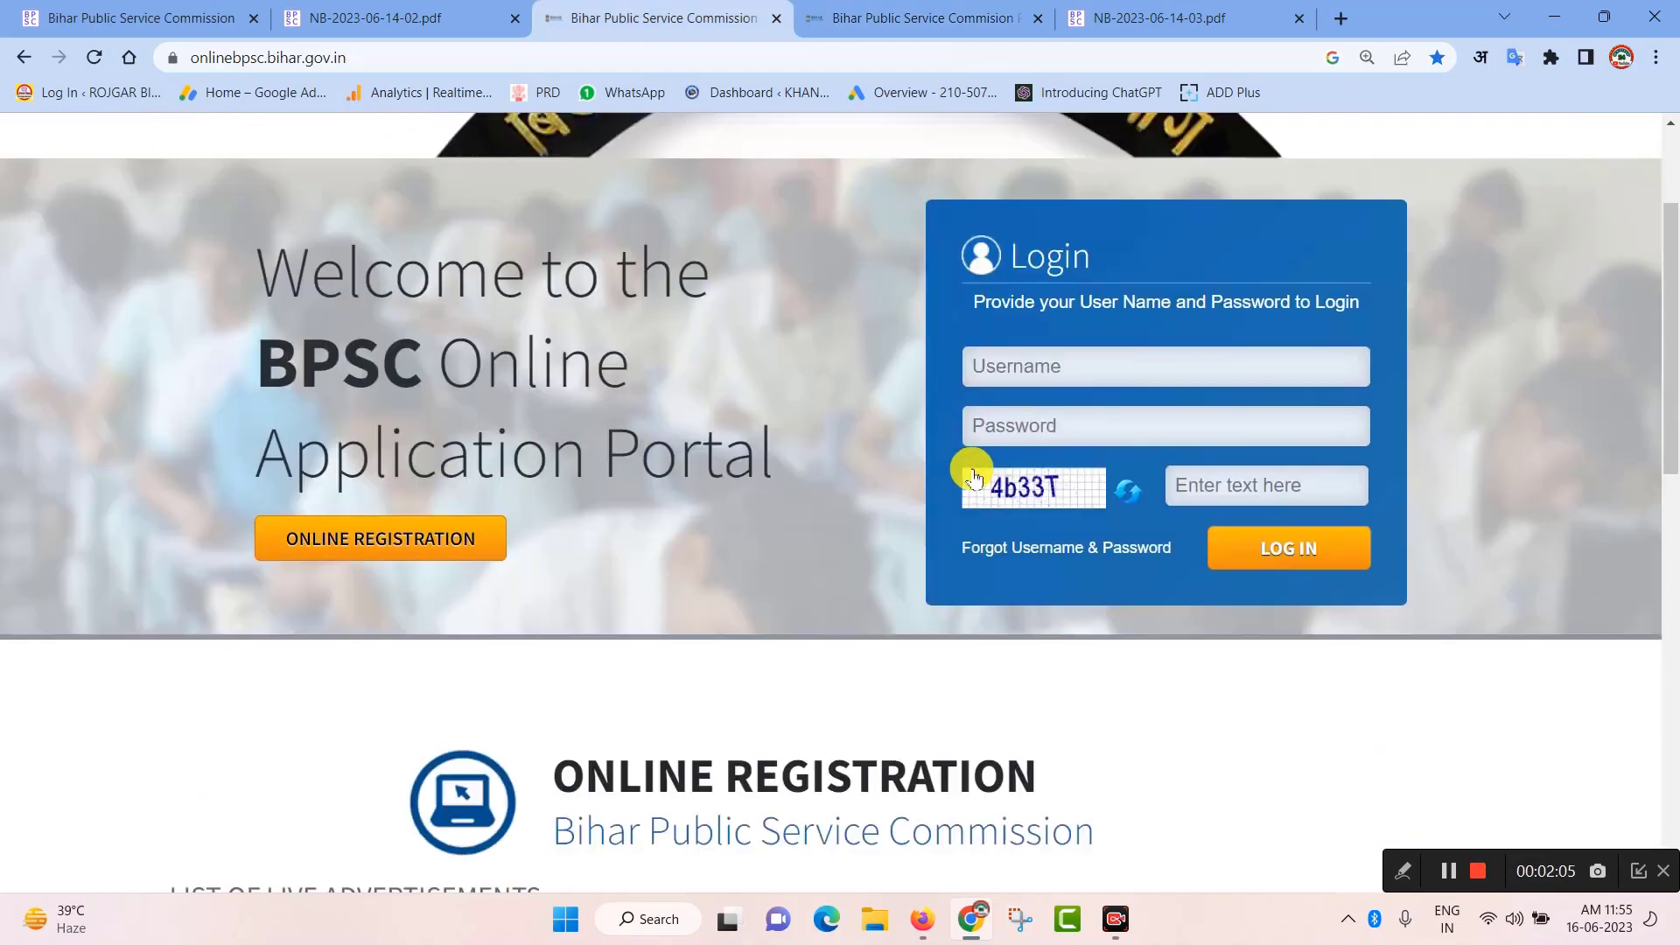
pyautogui.scroll(10, 1356, 409)
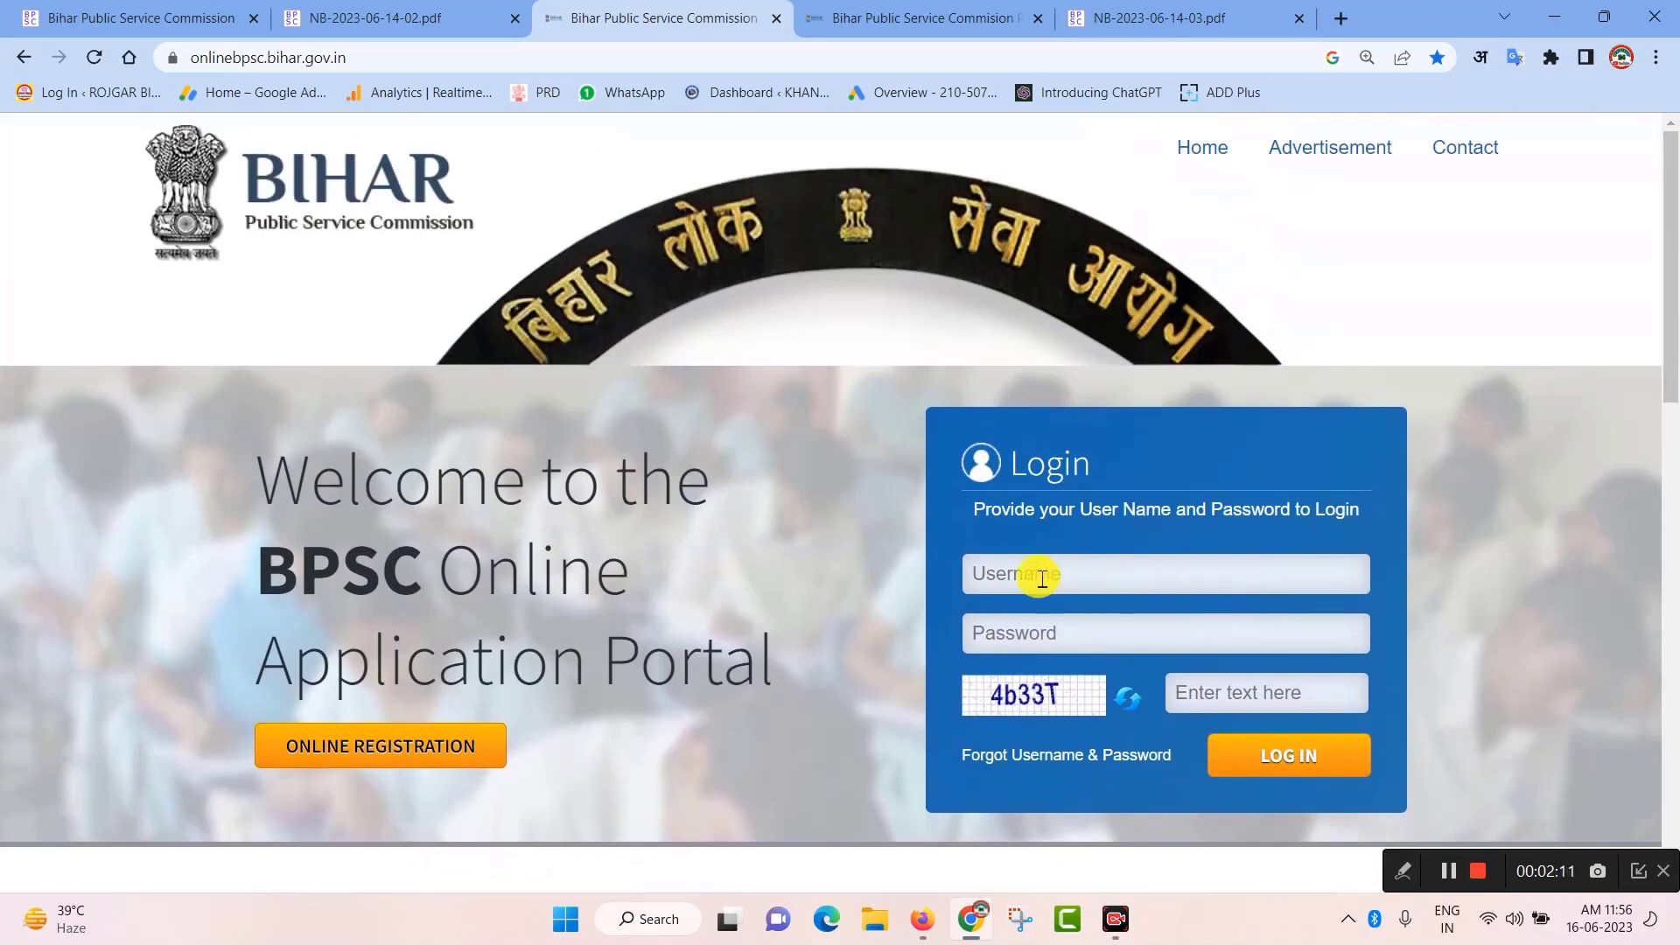
pyautogui.click(1041, 577)
pyautogui.click(1008, 630)
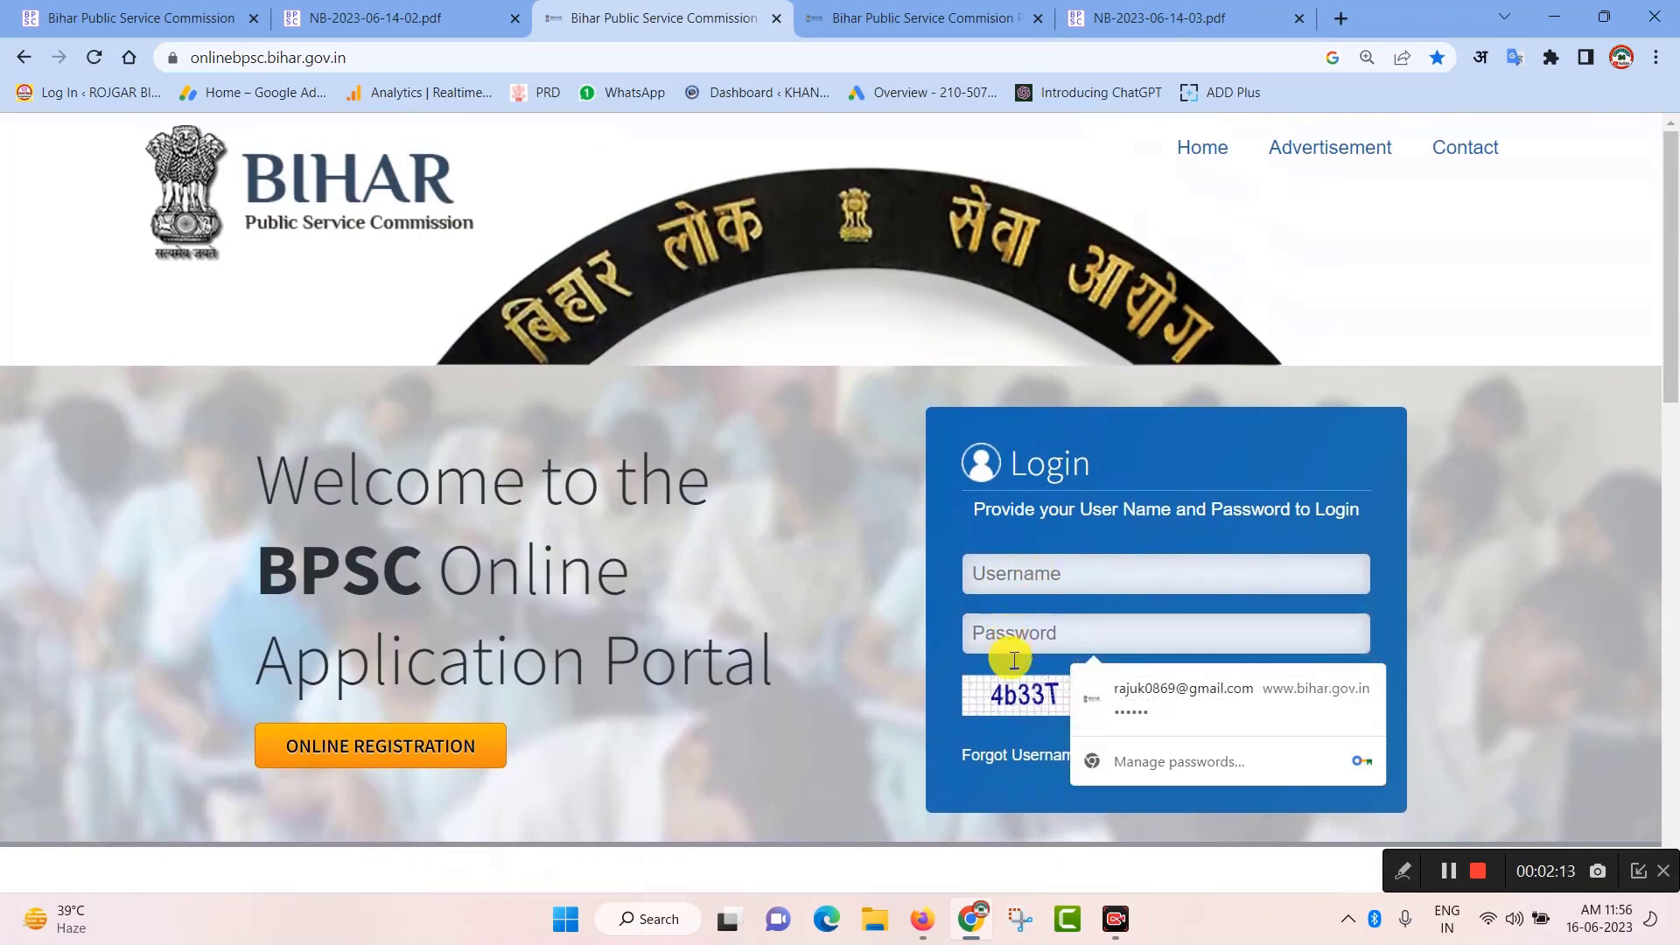
pyautogui.click(1013, 687)
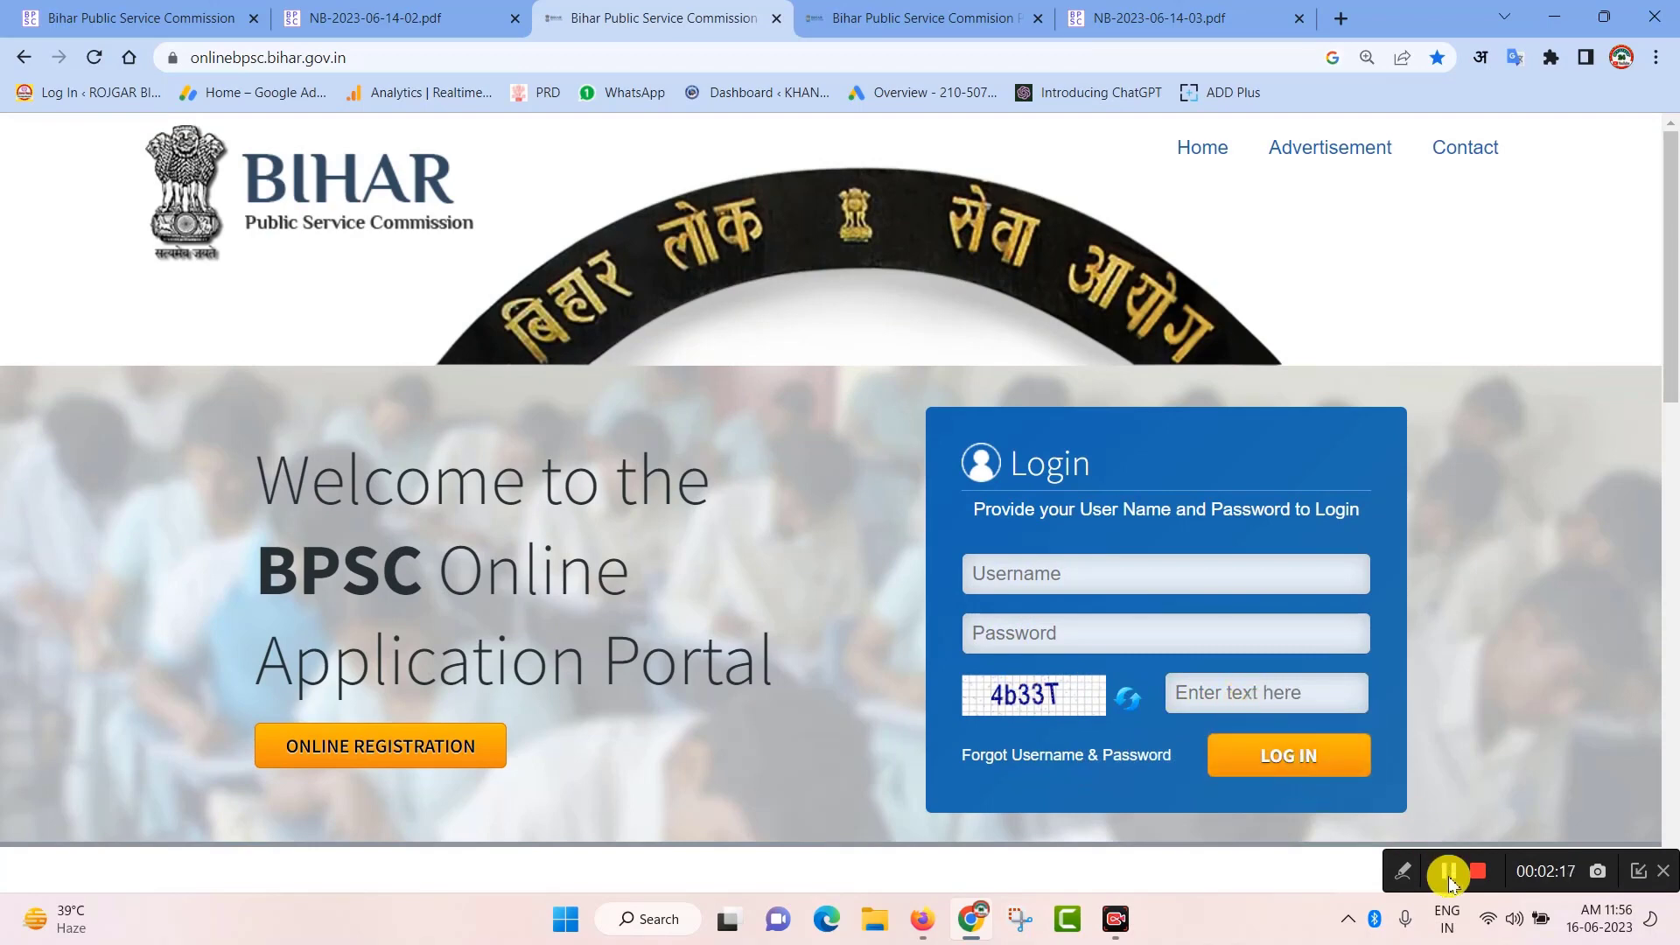
pyautogui.click(1448, 872)
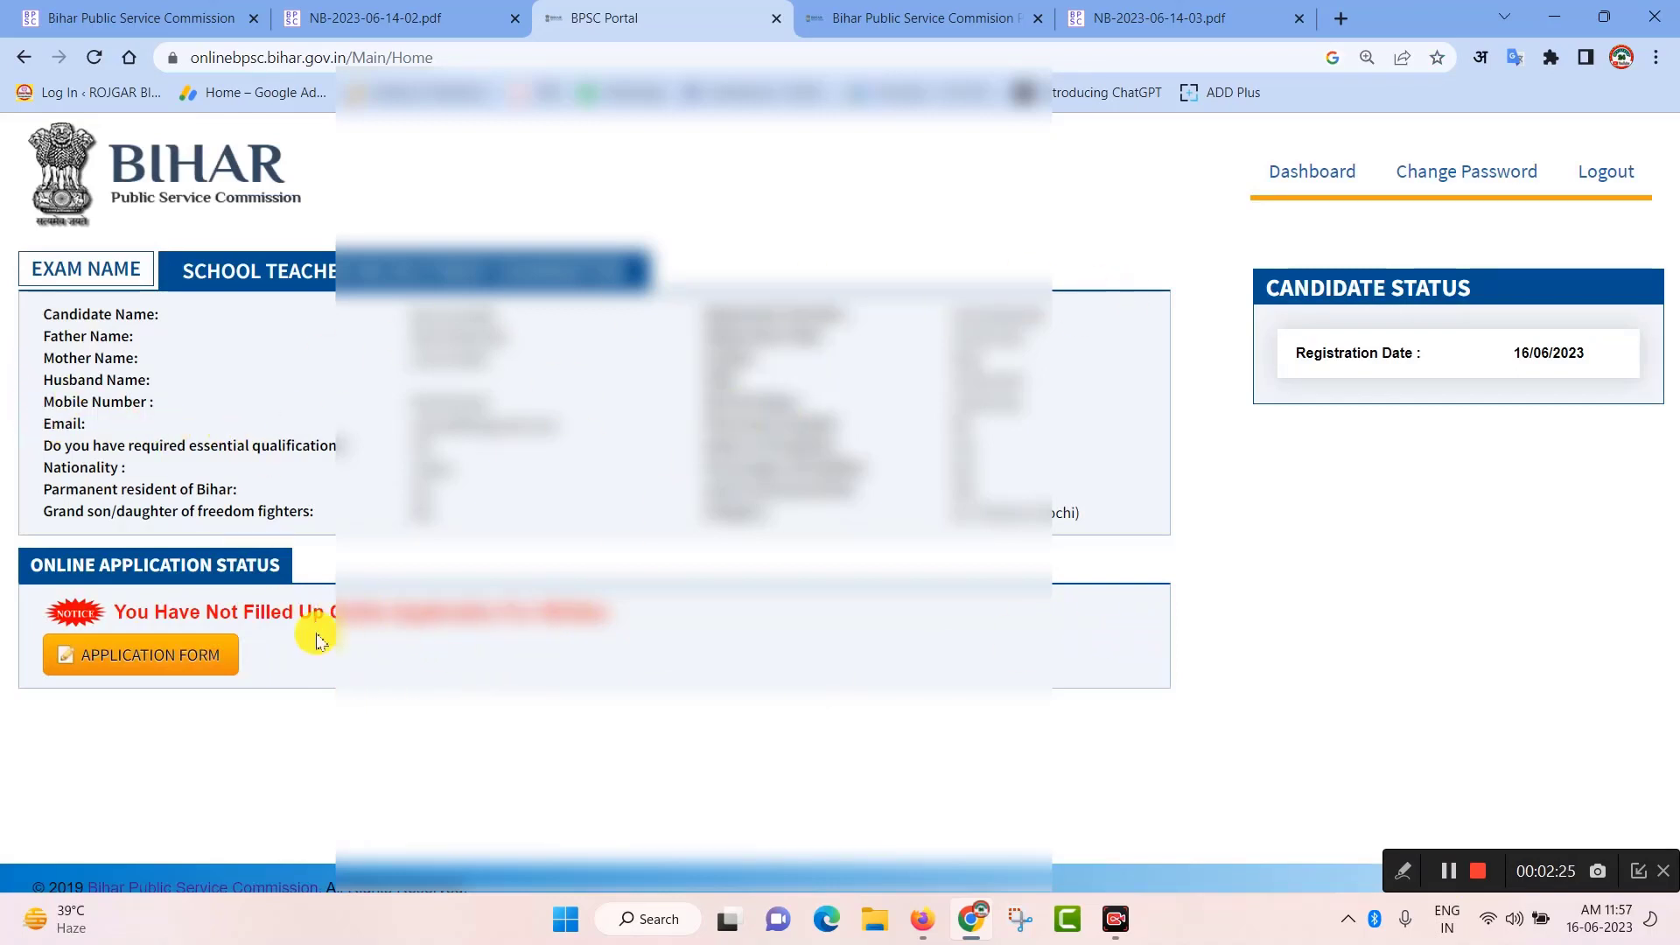
# Open the teacher application form, review the prefilled personal, category, disability and address sections, and continue to section 08
pyautogui.click(166, 668)
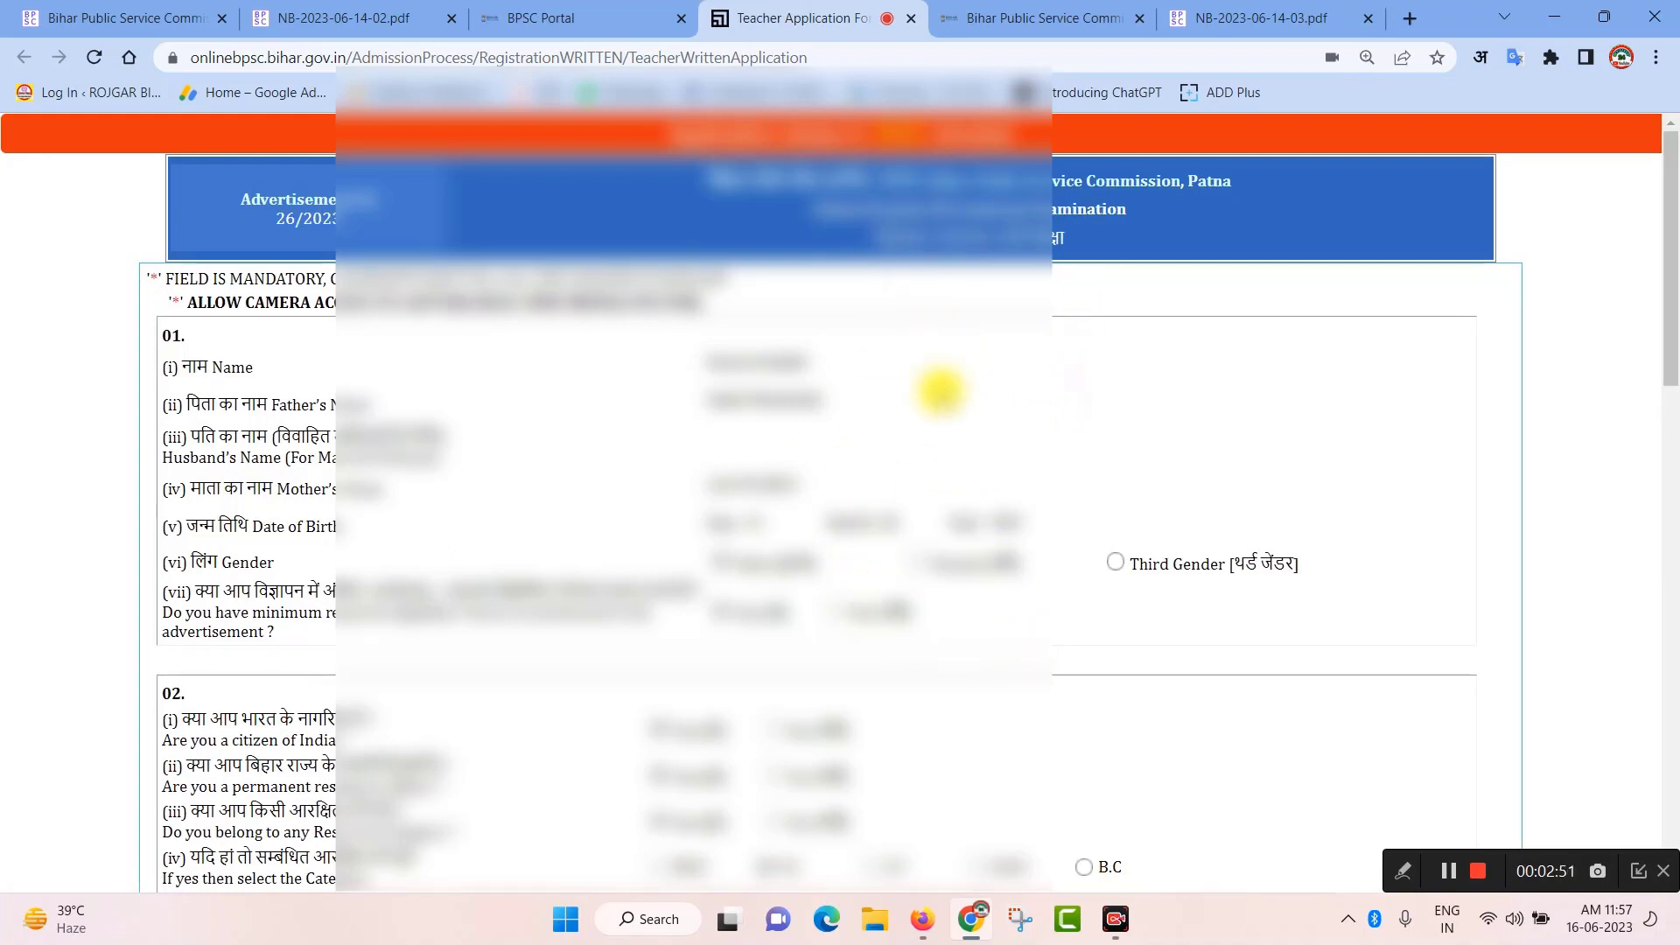
pyautogui.scroll(-5, 910, 594)
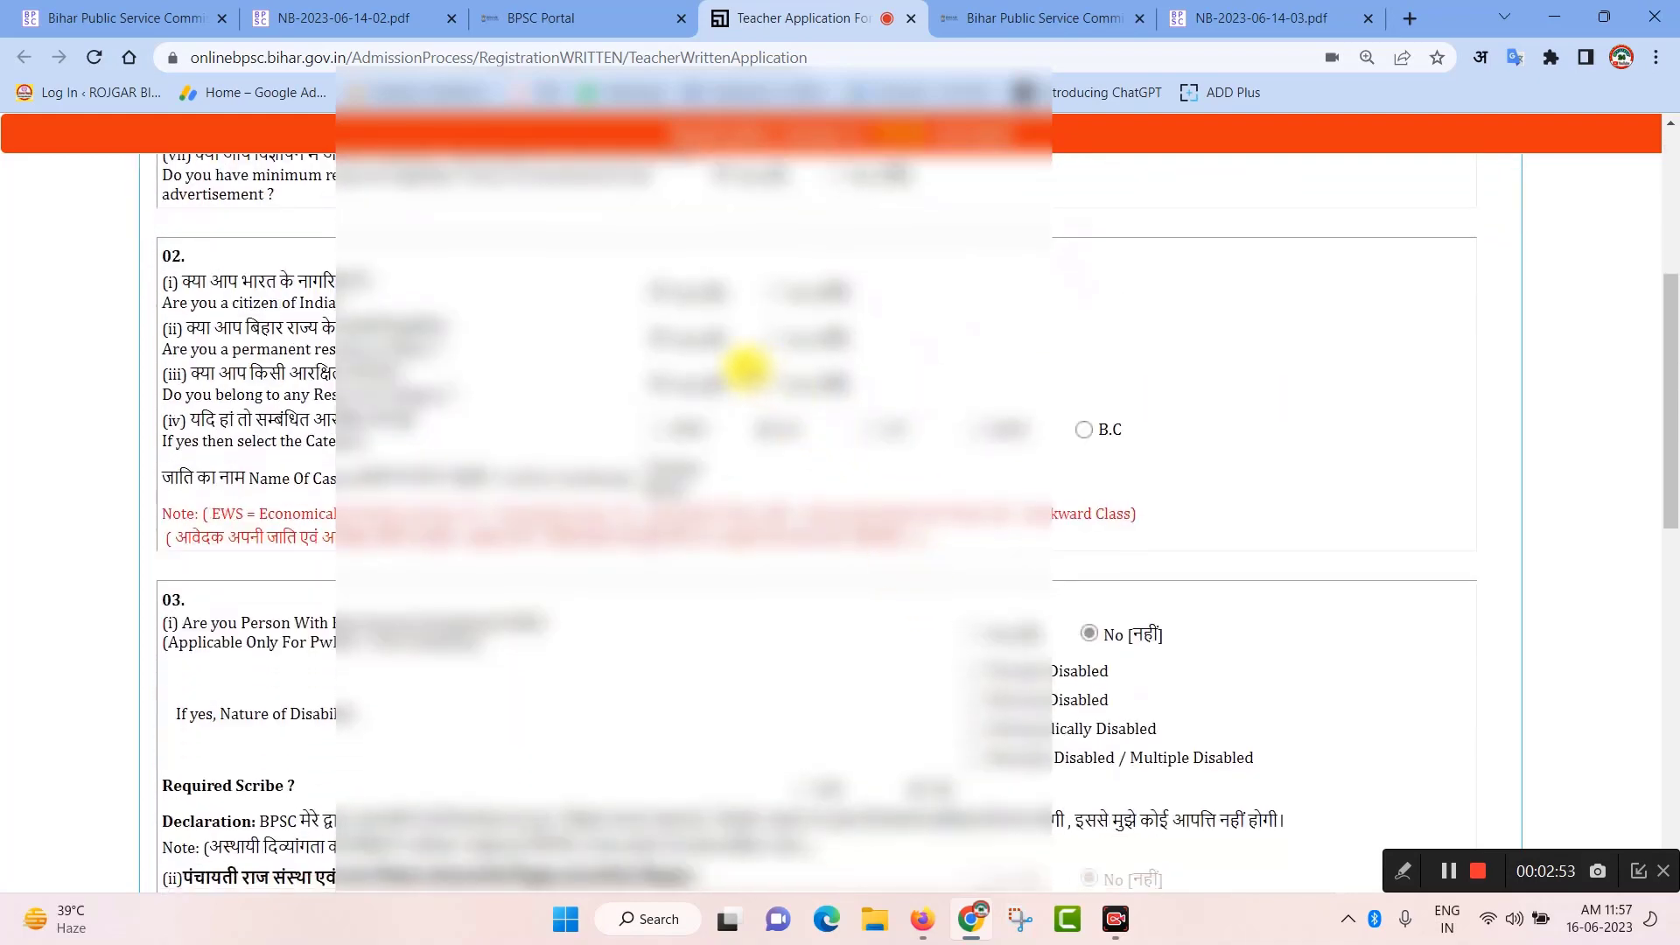
pyautogui.scroll(-3, 805, 508)
pyautogui.scroll(-4, 811, 512)
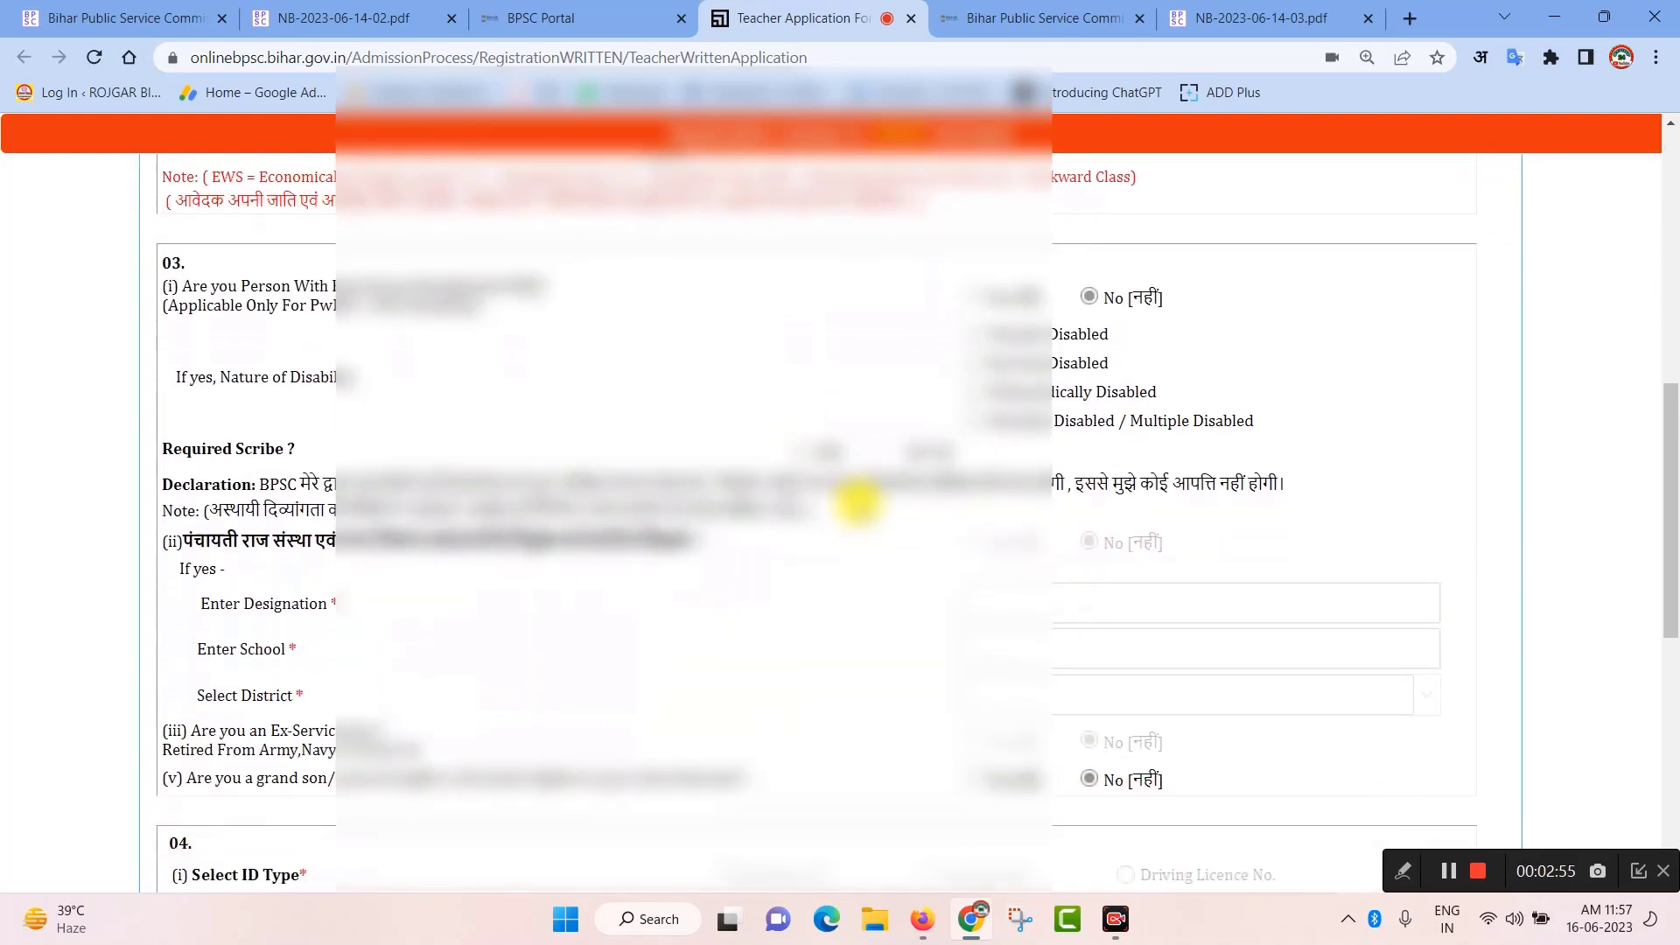
pyautogui.scroll(-5, 853, 512)
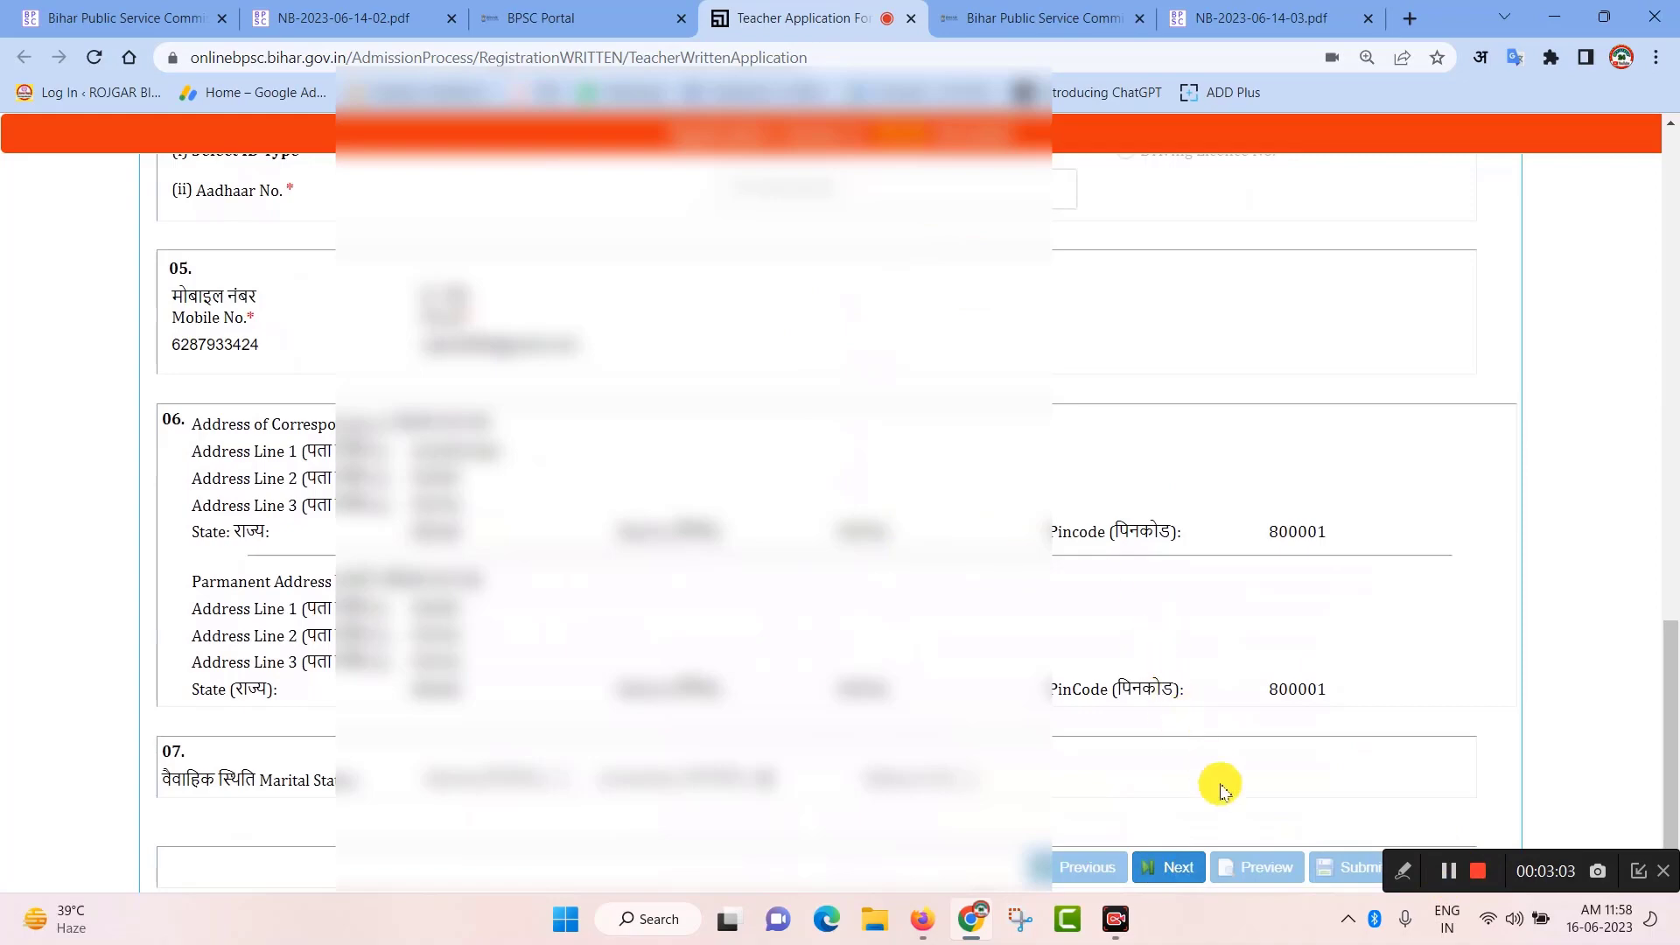
pyautogui.click(1177, 868)
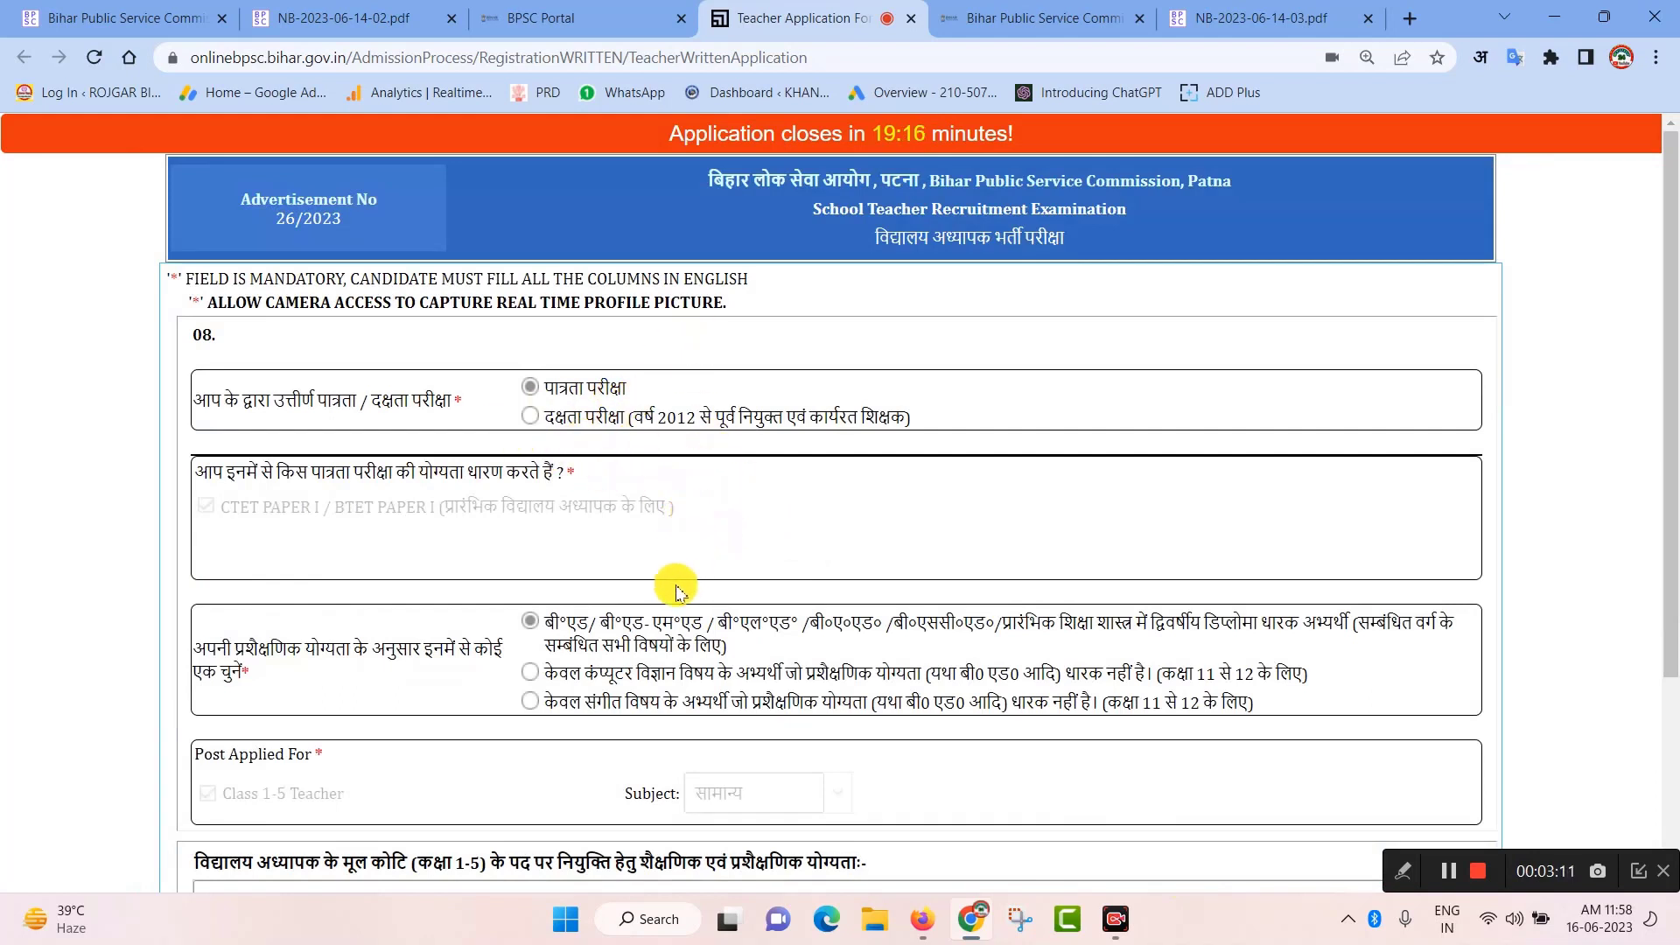
# Choose higher secondary with at least 50% marks plus a two-year elementary education diploma as the Class 1-5 qualification, and tick the 31.08.2023 self-declaration
pyautogui.scroll(-3, 656, 581)
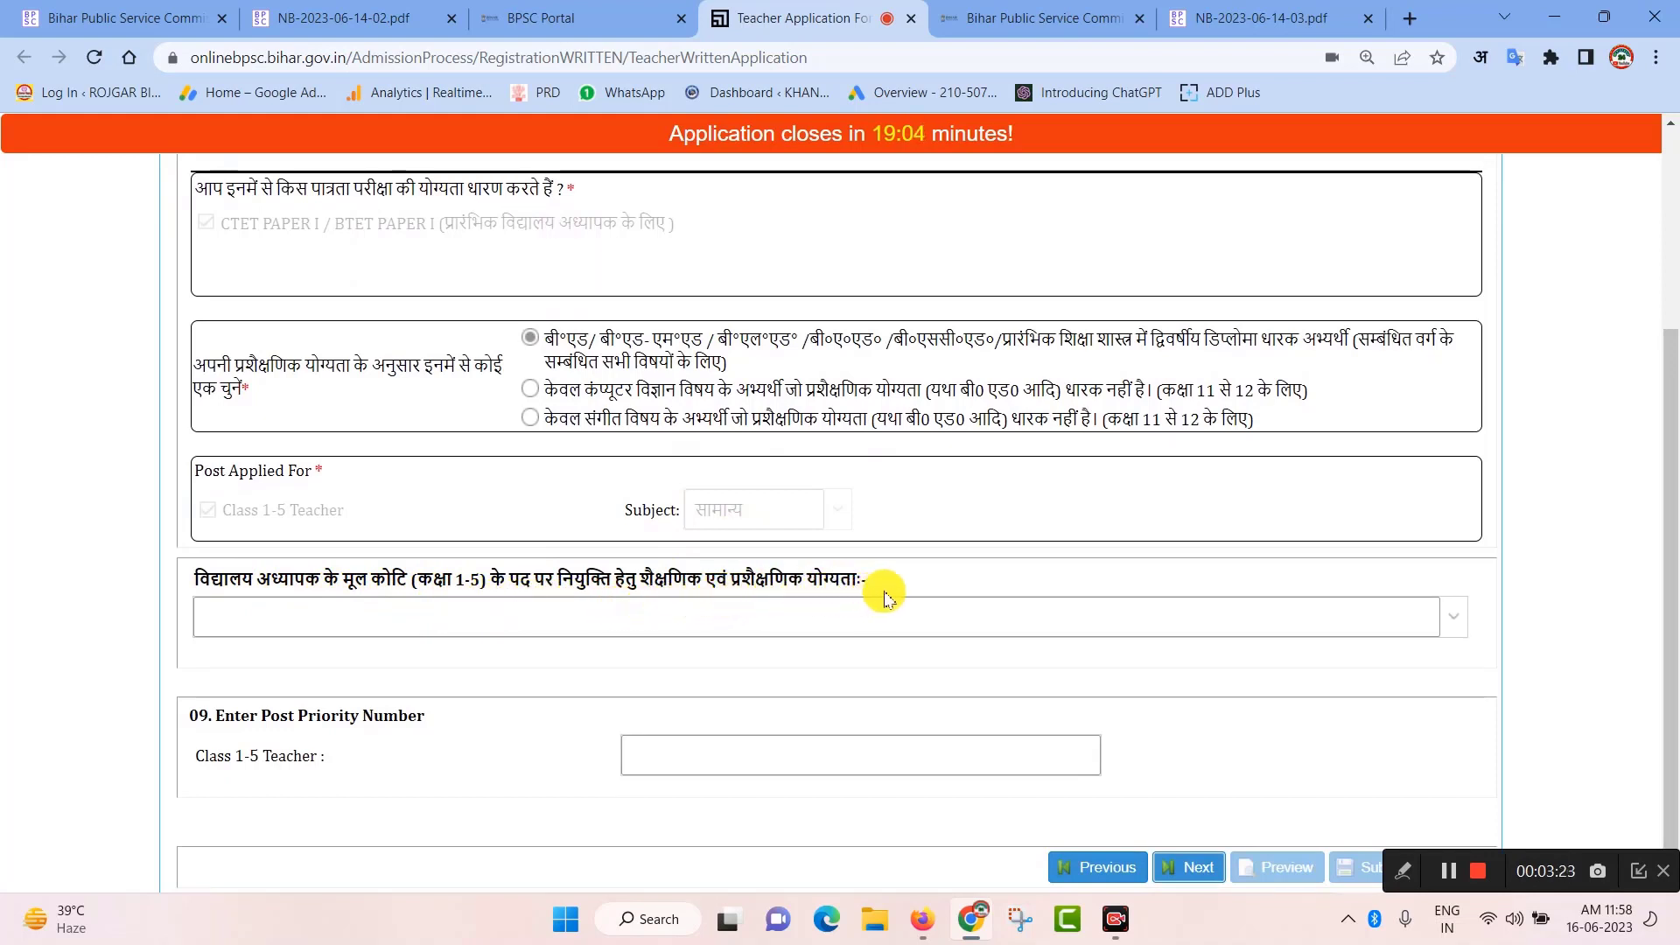
pyautogui.click(1449, 630)
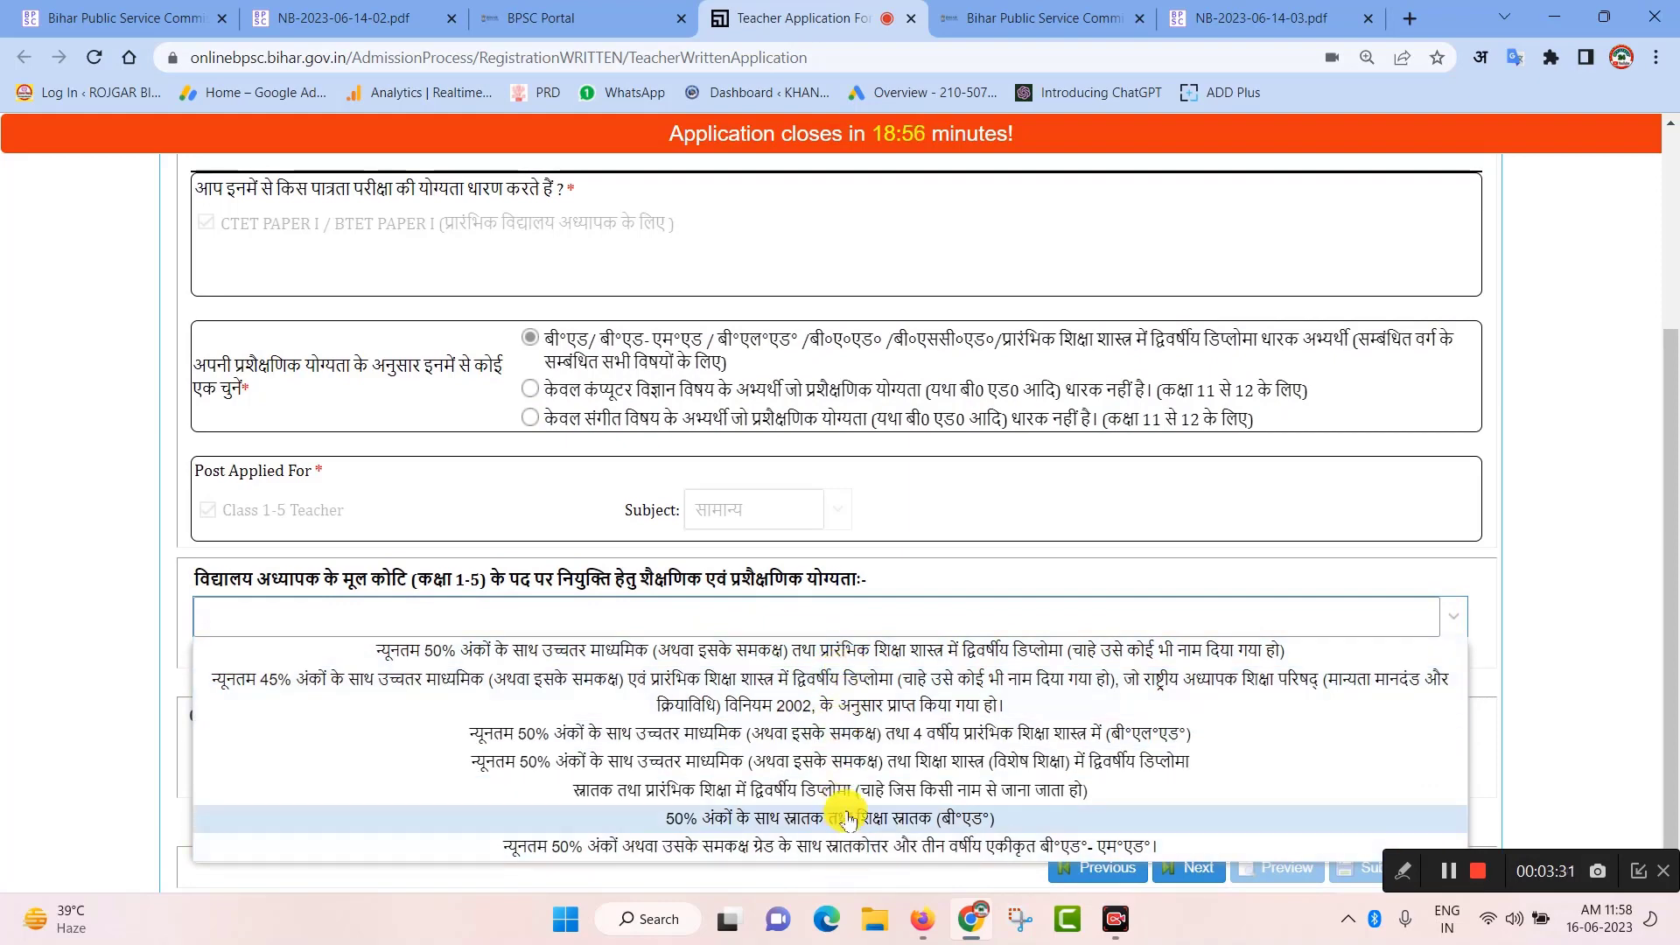
pyautogui.click(781, 648)
pyautogui.scroll(-4, 783, 613)
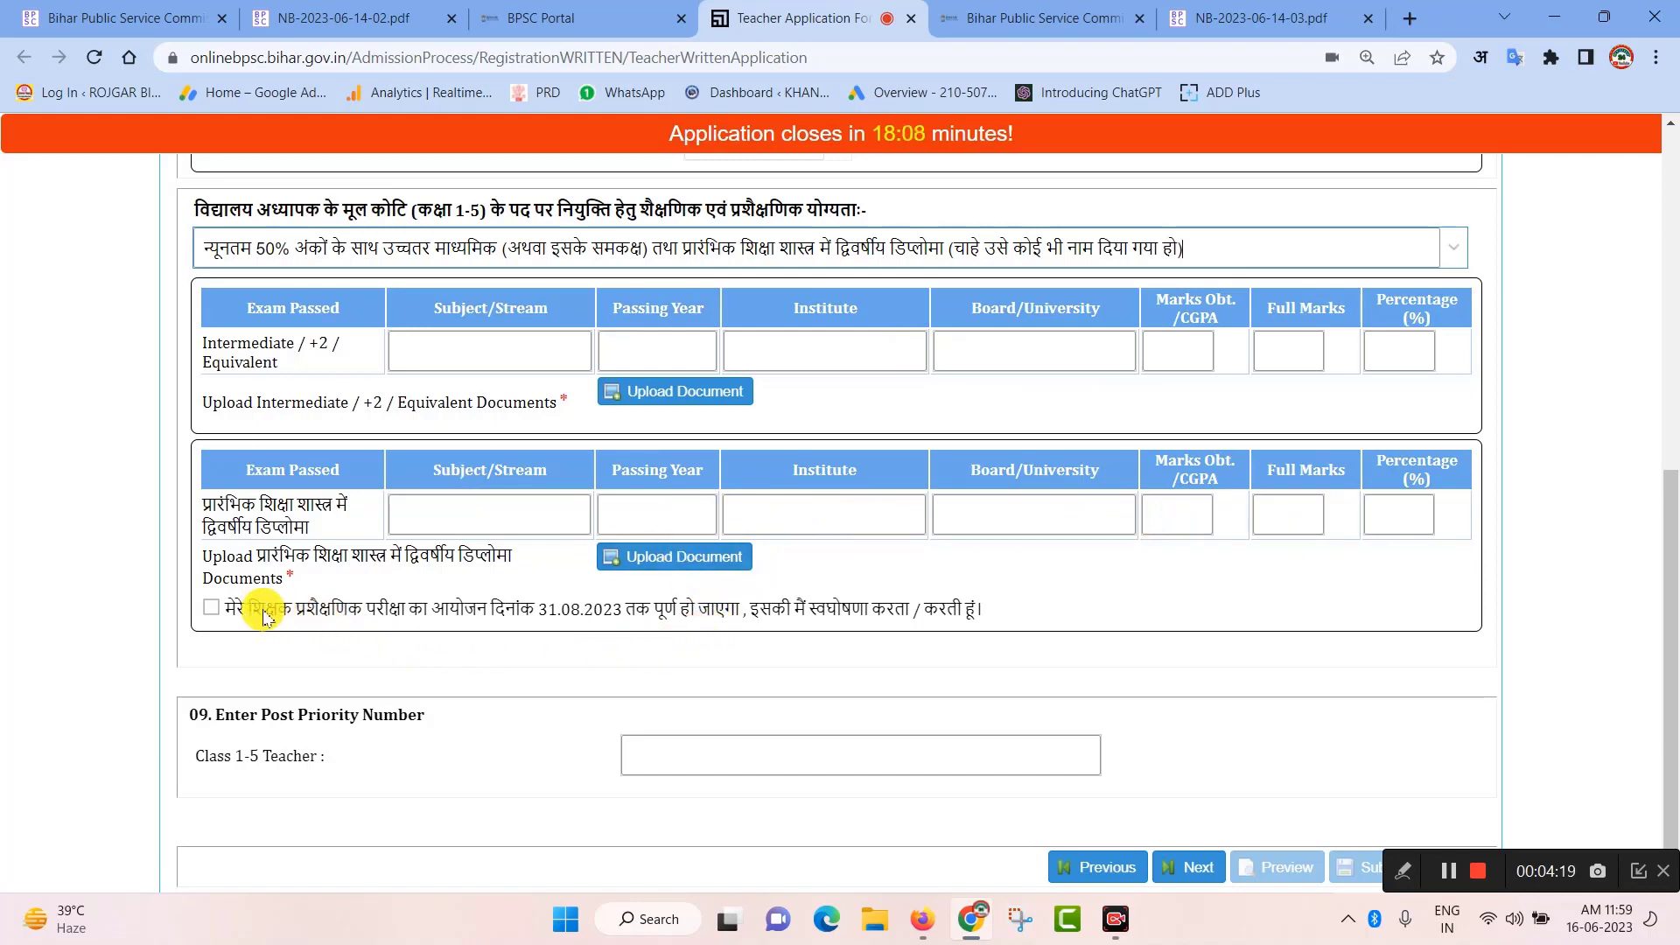
pyautogui.click(213, 609)
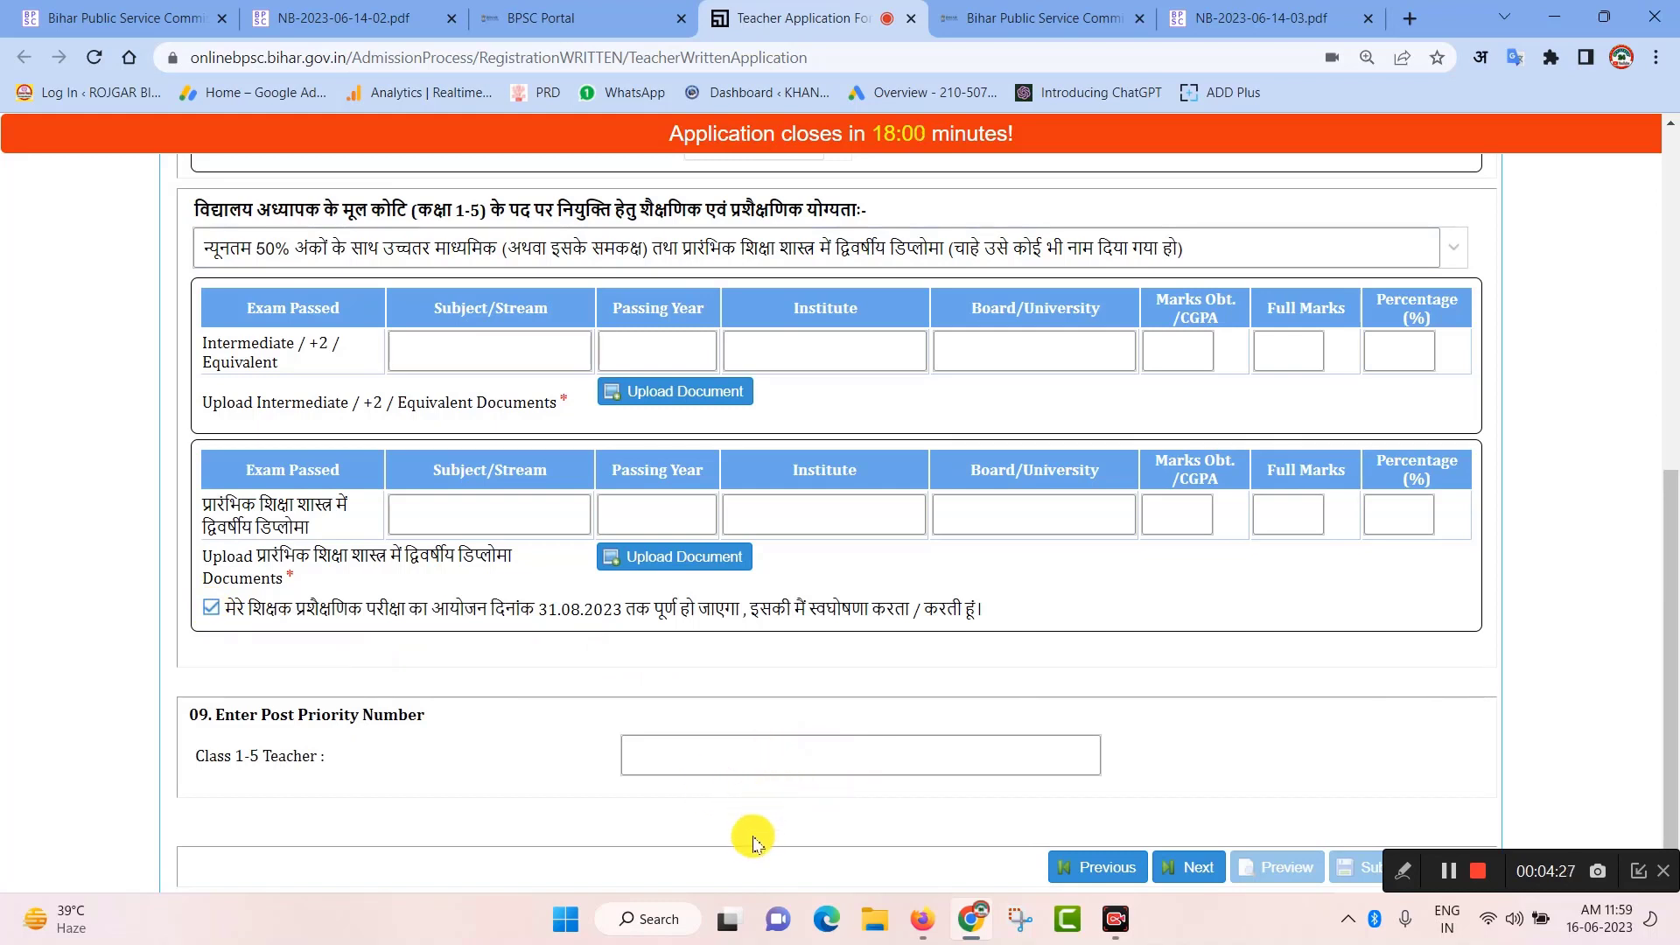
# Set the Class 1-5 Teacher post priority number to 1 and continue to the district priority page
pyautogui.click(694, 754)
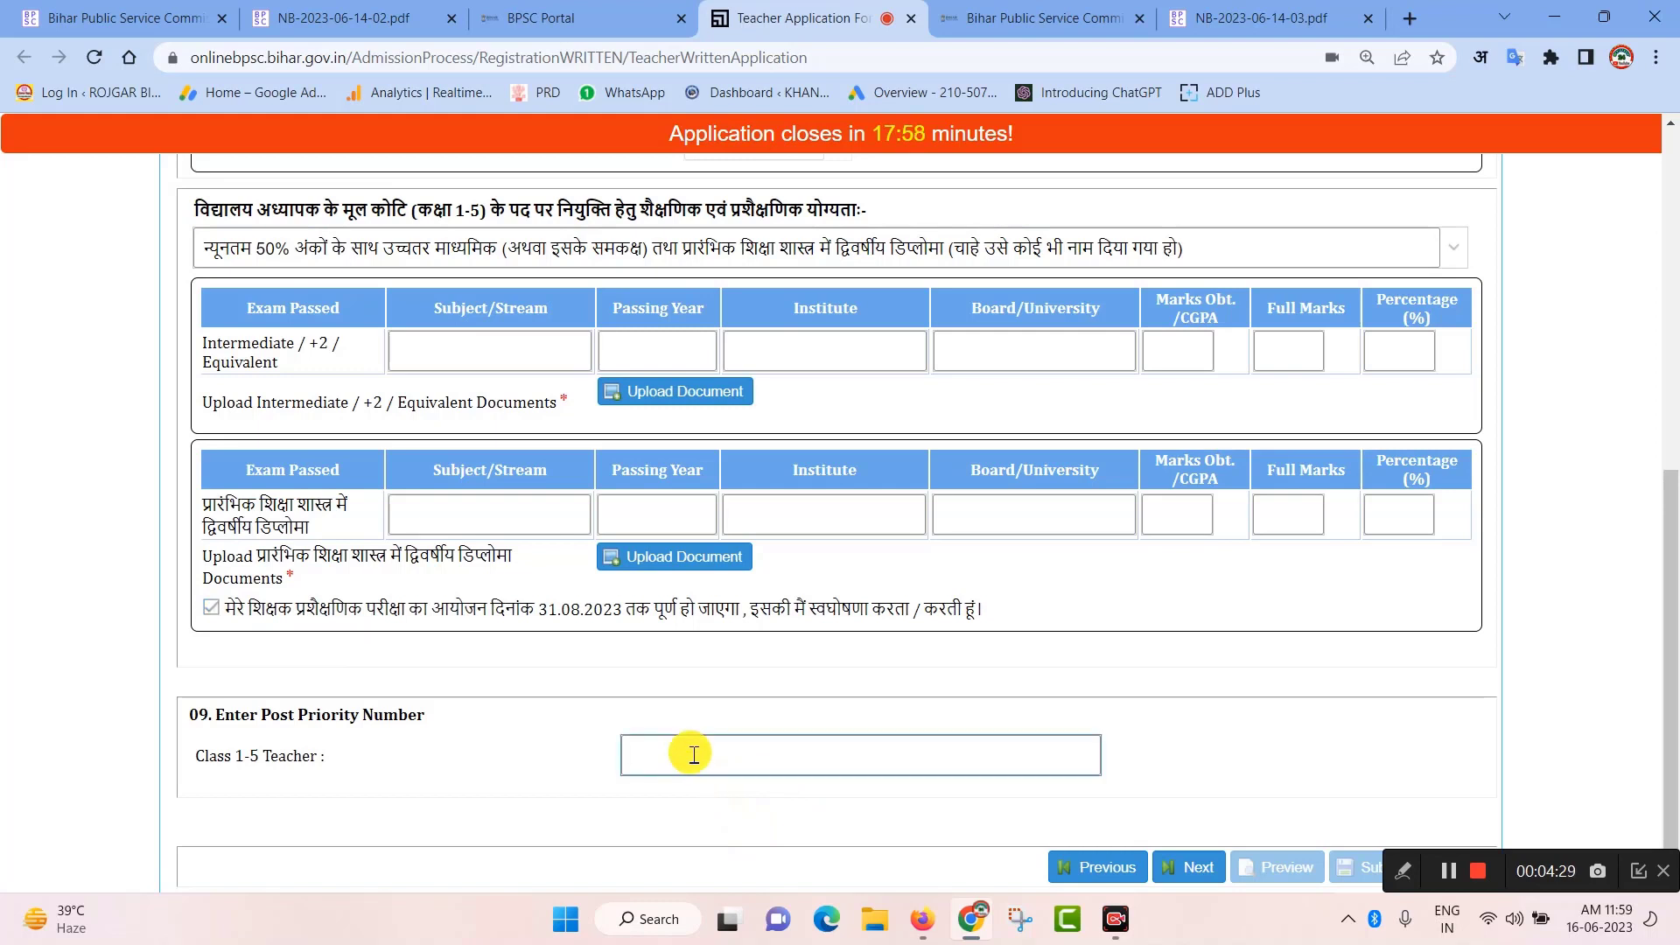
pyautogui.click(725, 813)
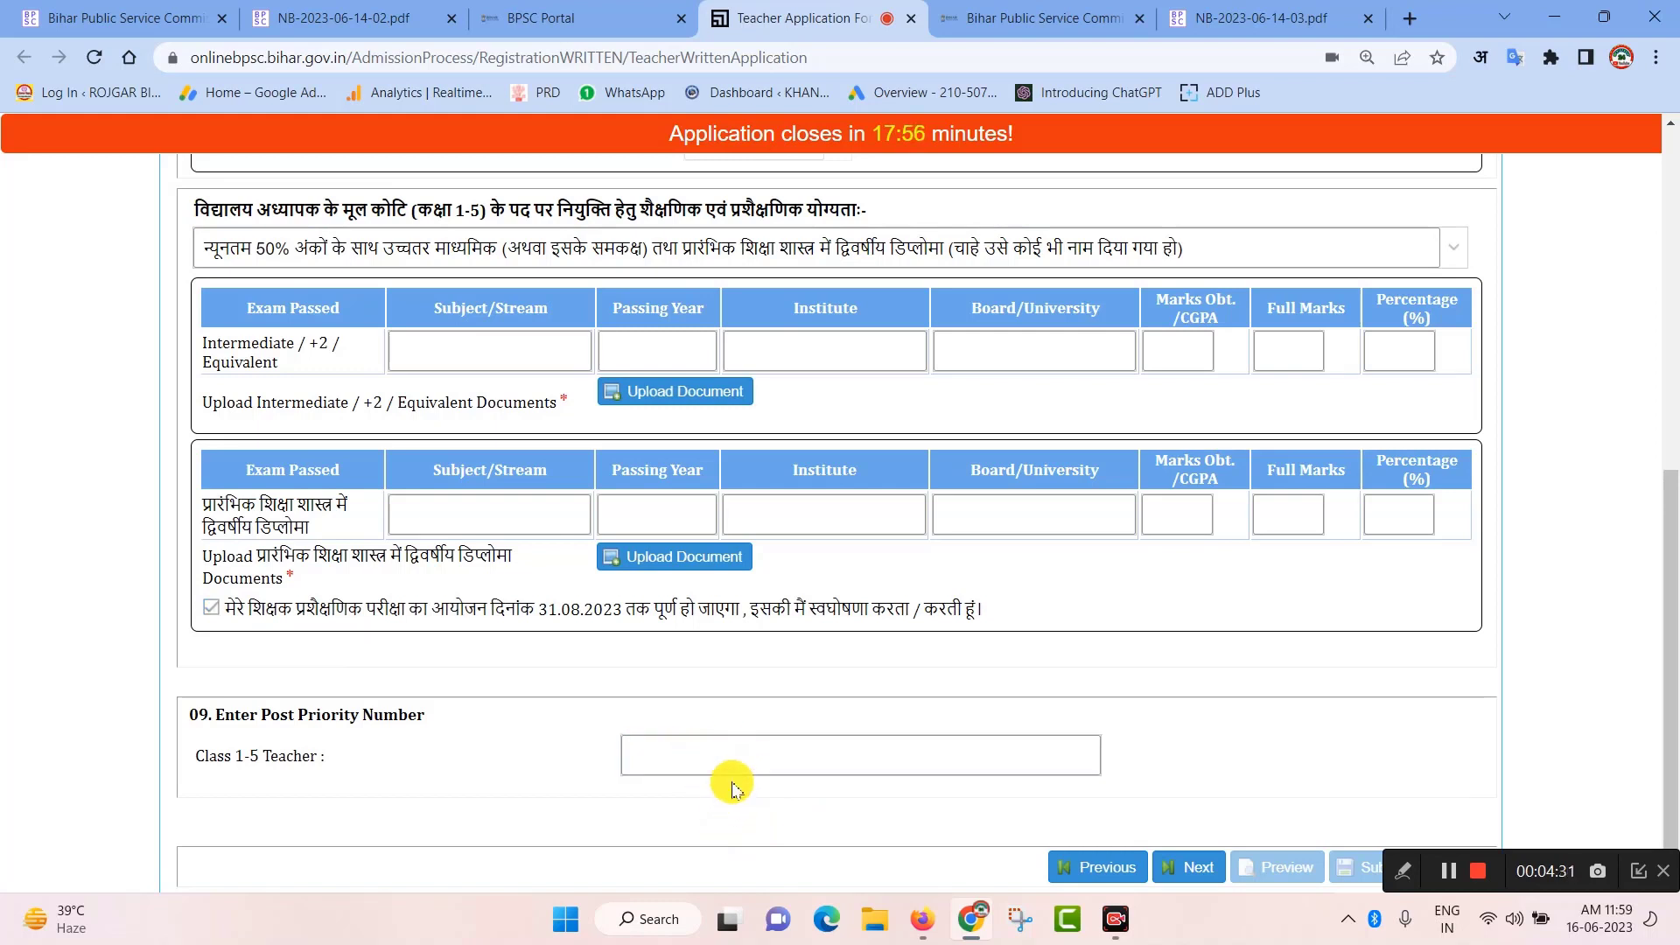
pyautogui.click(708, 754)
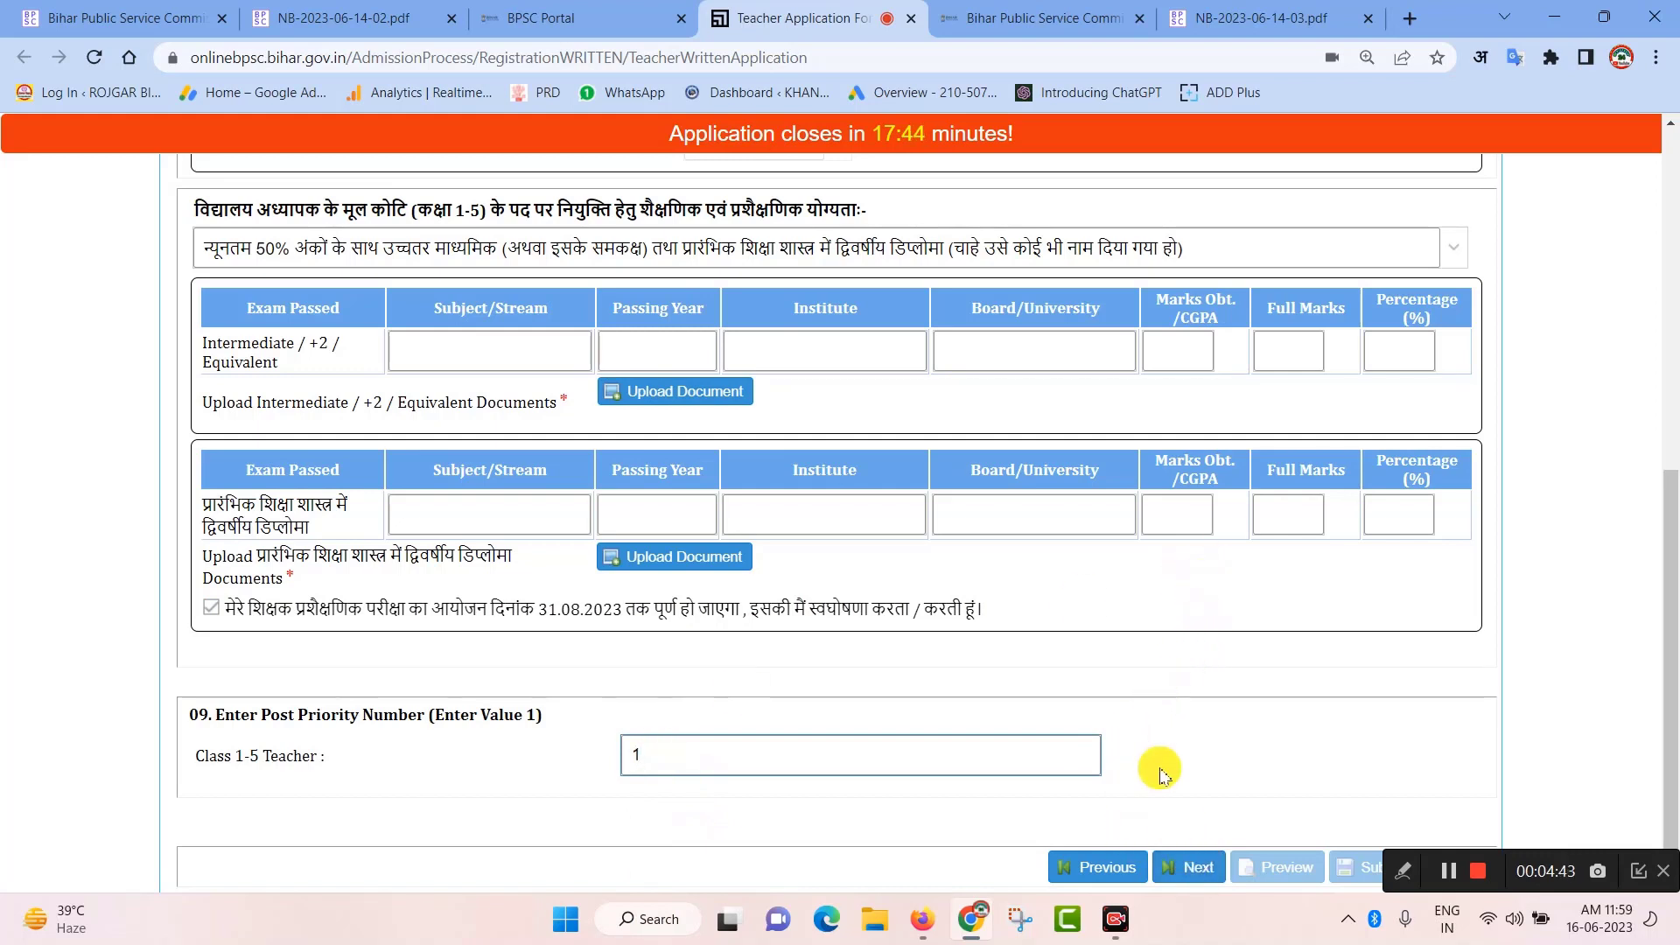
pyautogui.click(1445, 873)
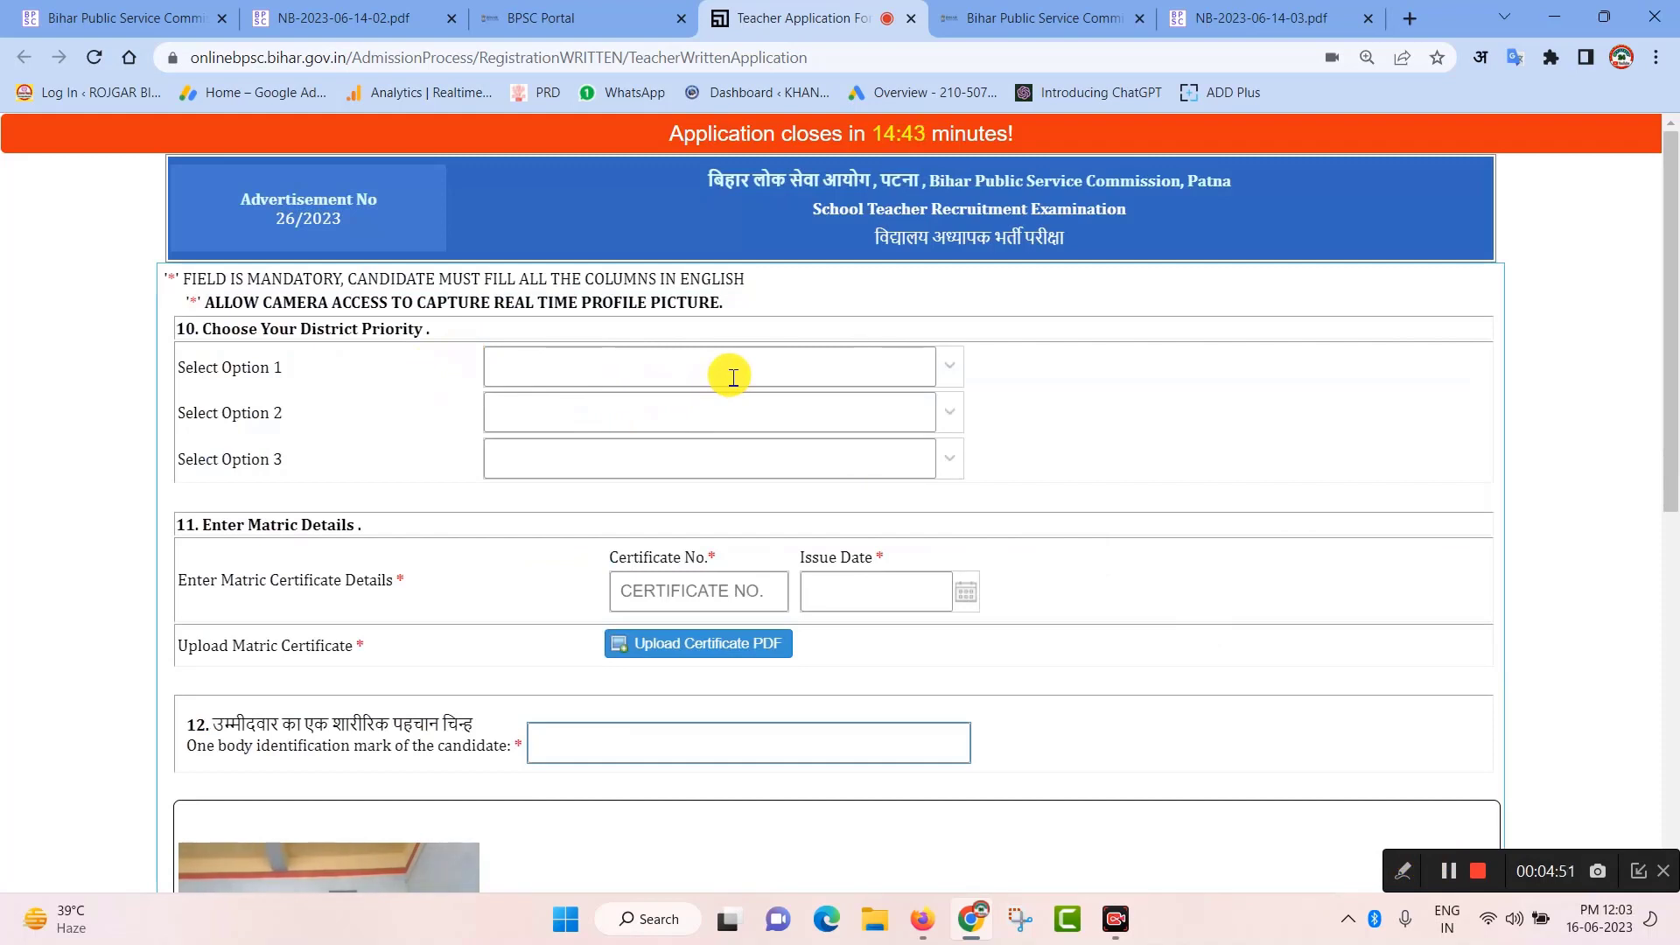
# Choose Purbi Champaran as the first district priority
pyautogui.click(948, 373)
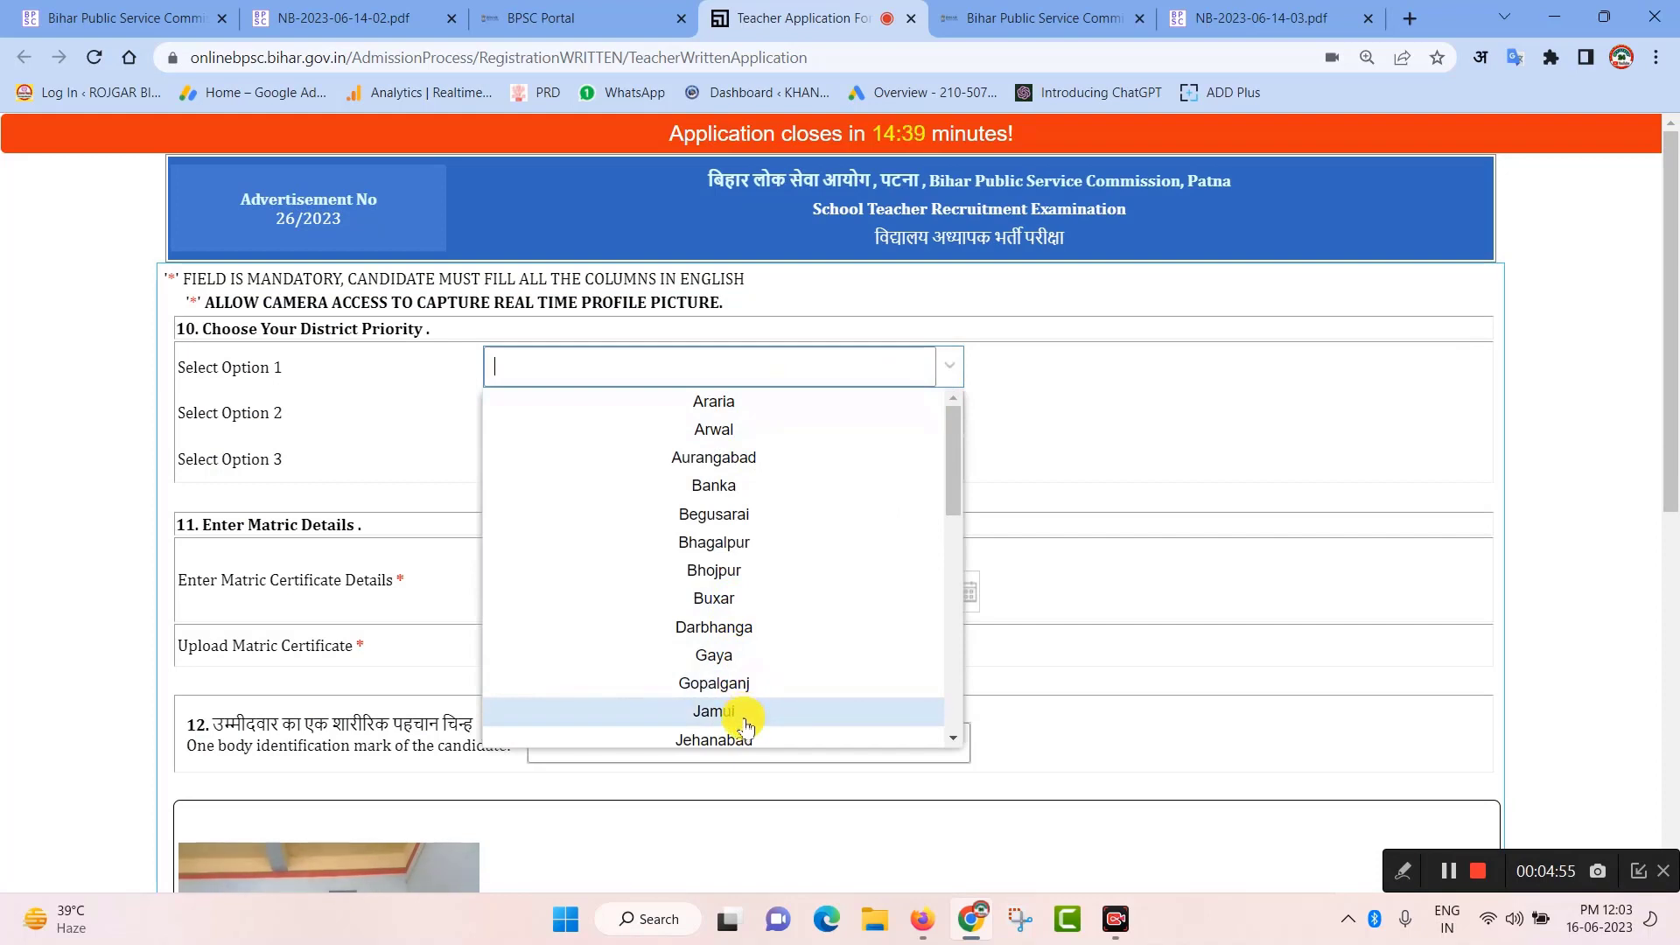
pyautogui.scroll(-5, 746, 726)
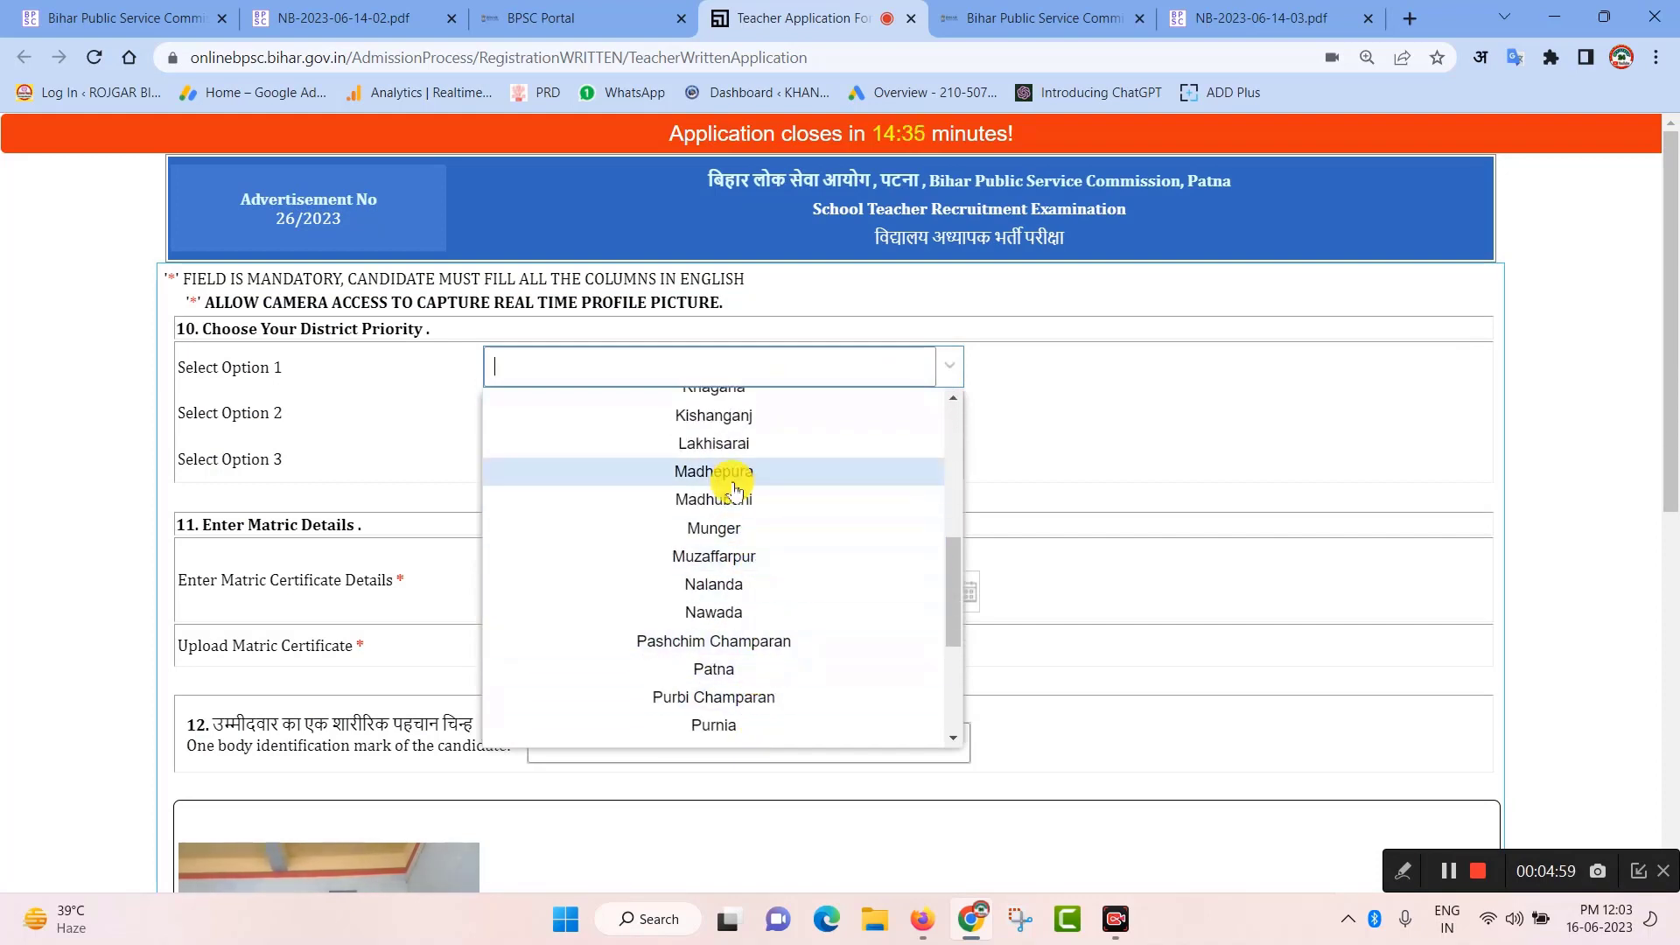
pyautogui.click(742, 697)
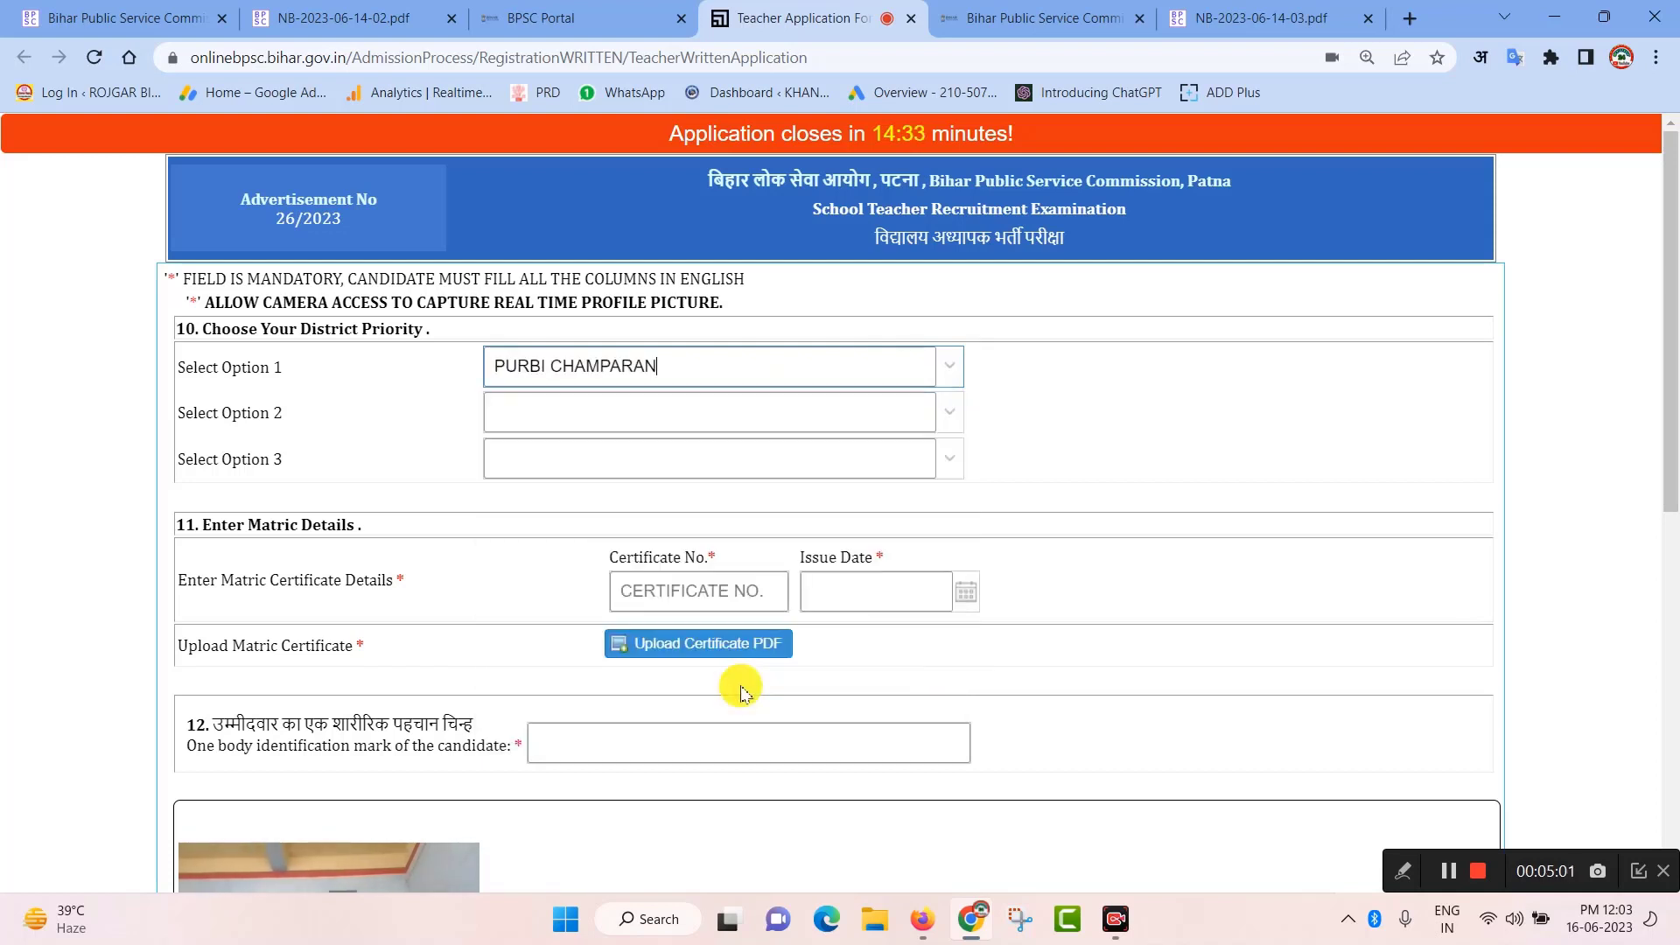
# Set the district priorities to Patna as option 1, Gaya as option 2 and Aurangabad as option 3
pyautogui.click(953, 376)
pyautogui.click(748, 672)
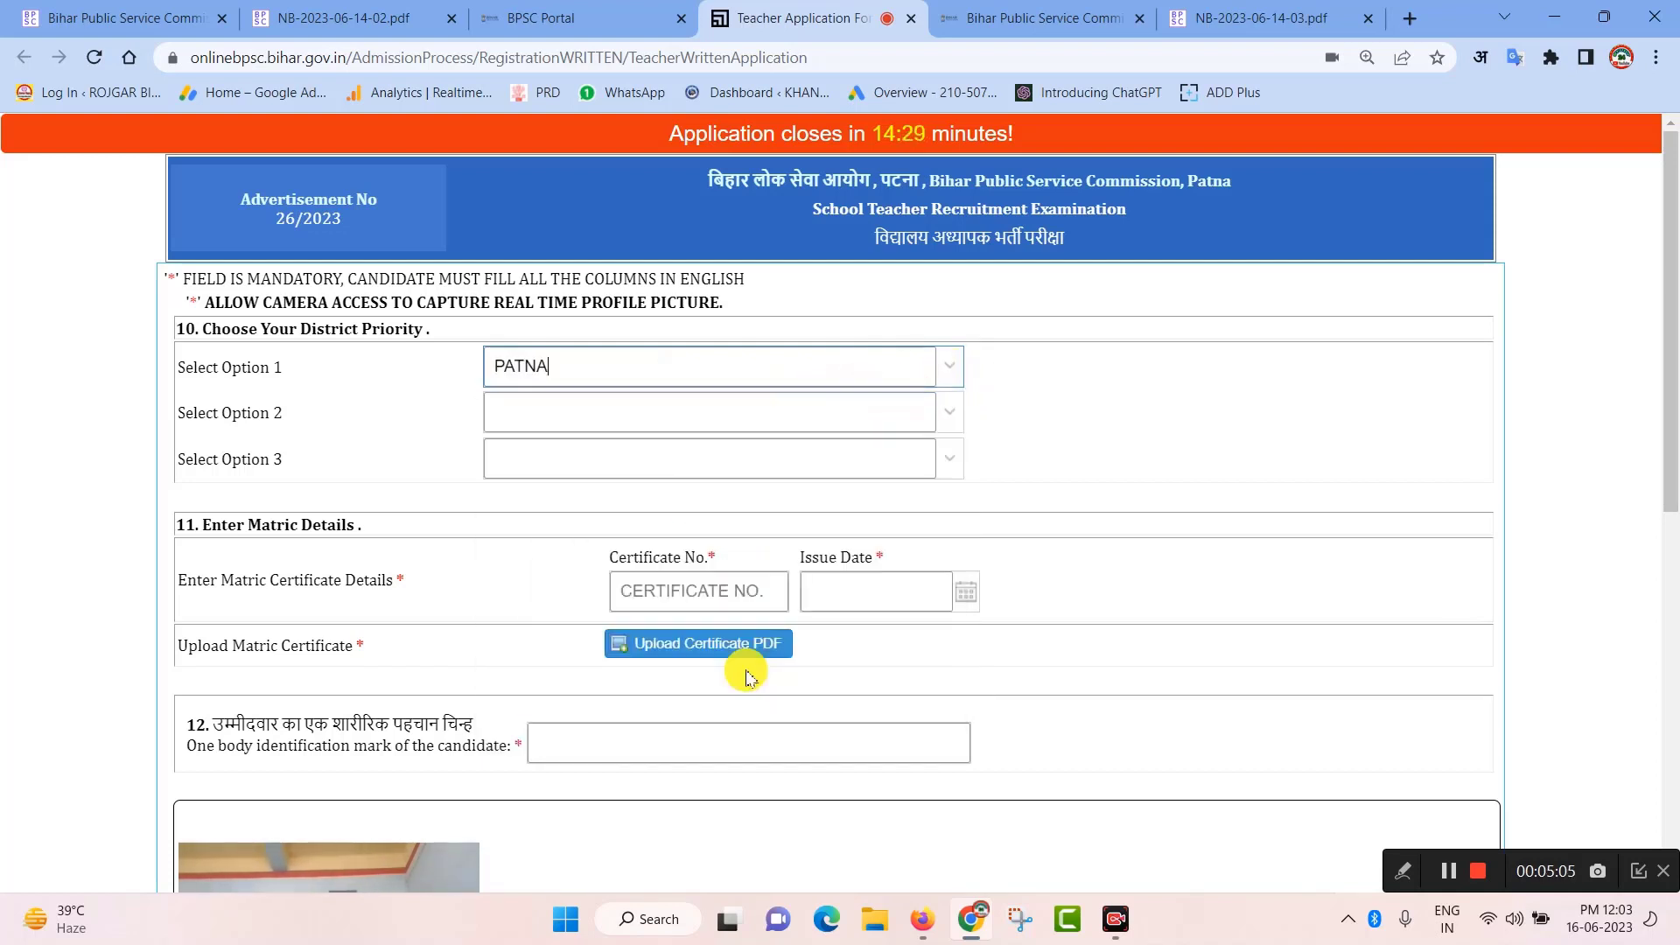
pyautogui.click(949, 414)
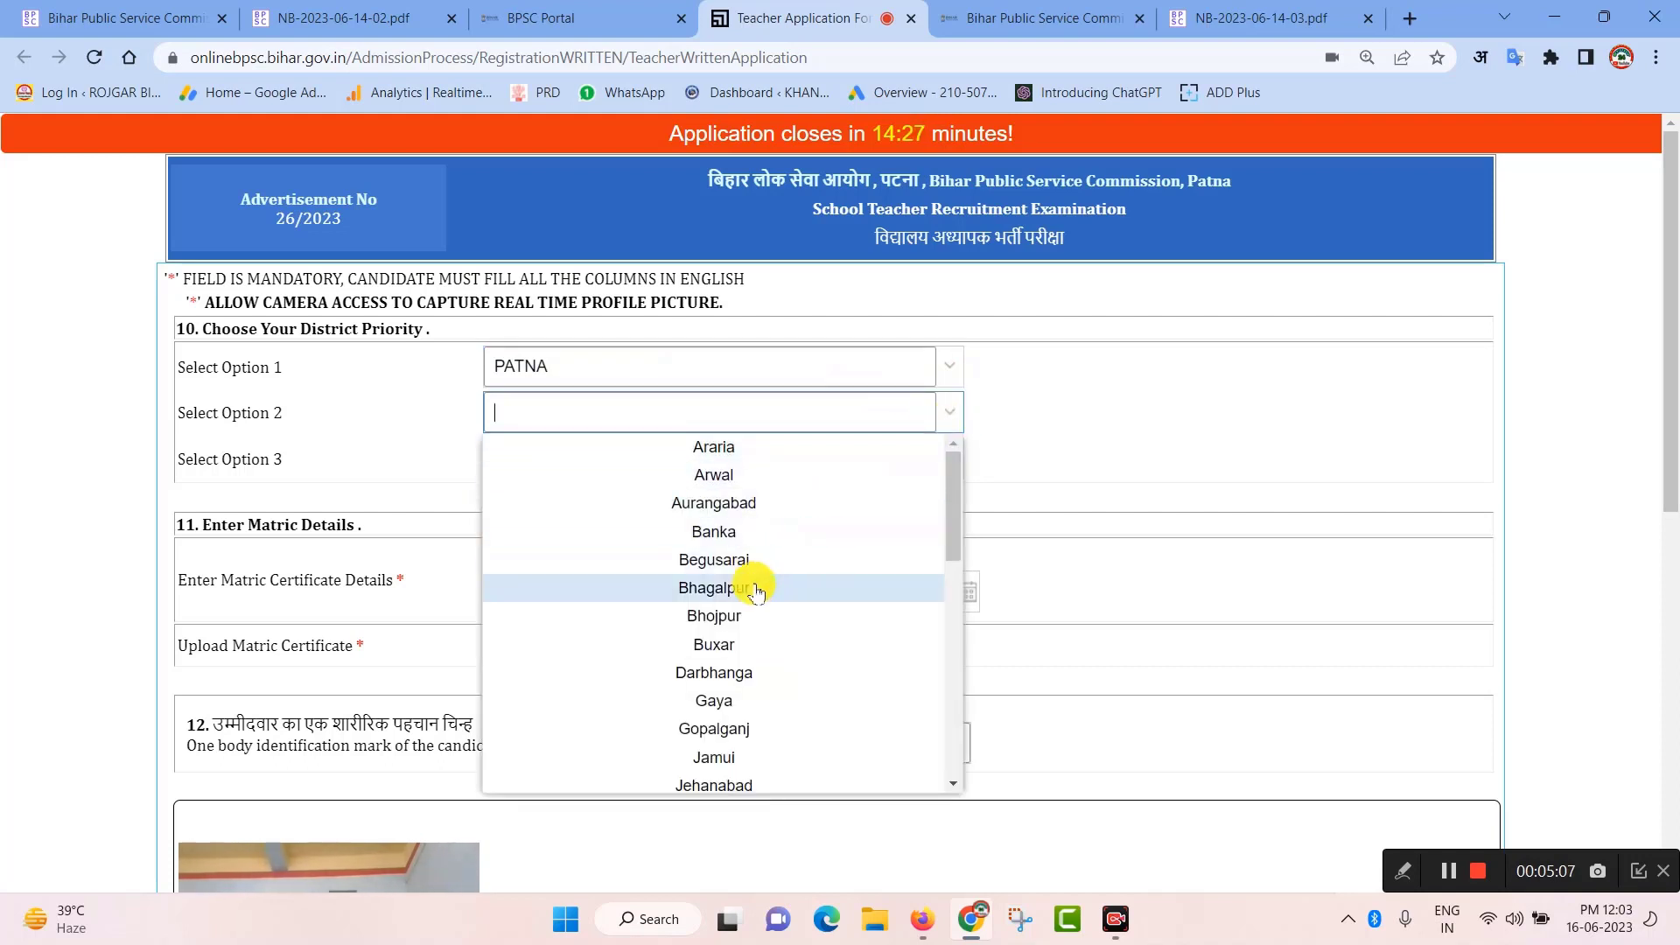
pyautogui.click(754, 703)
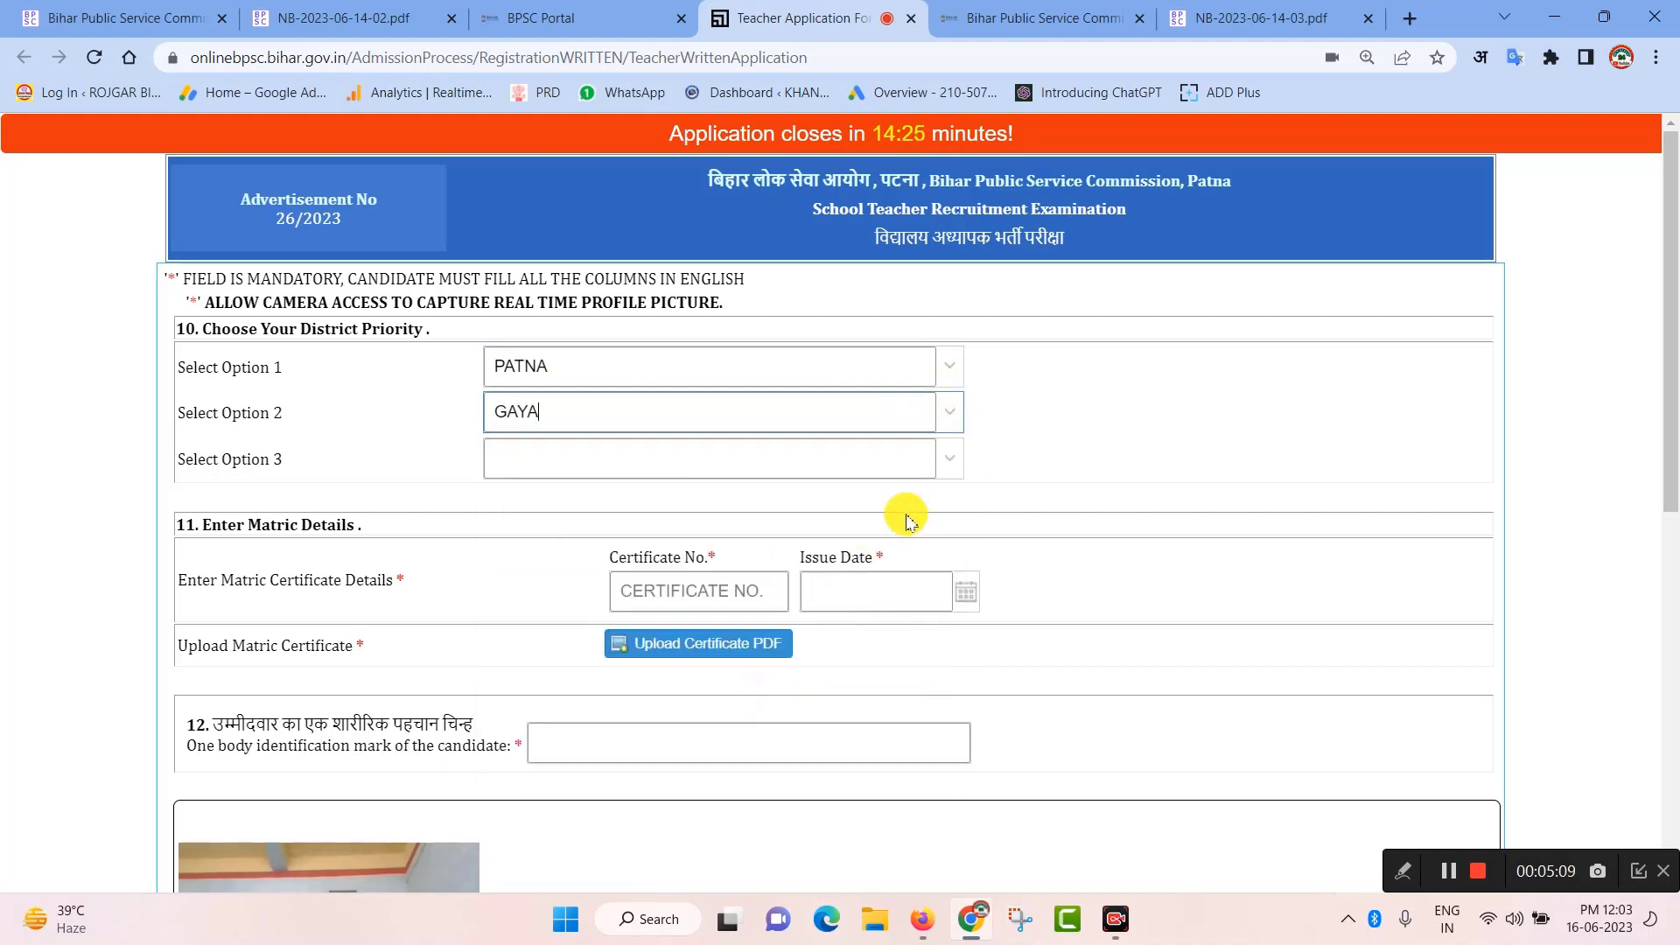
pyautogui.click(948, 457)
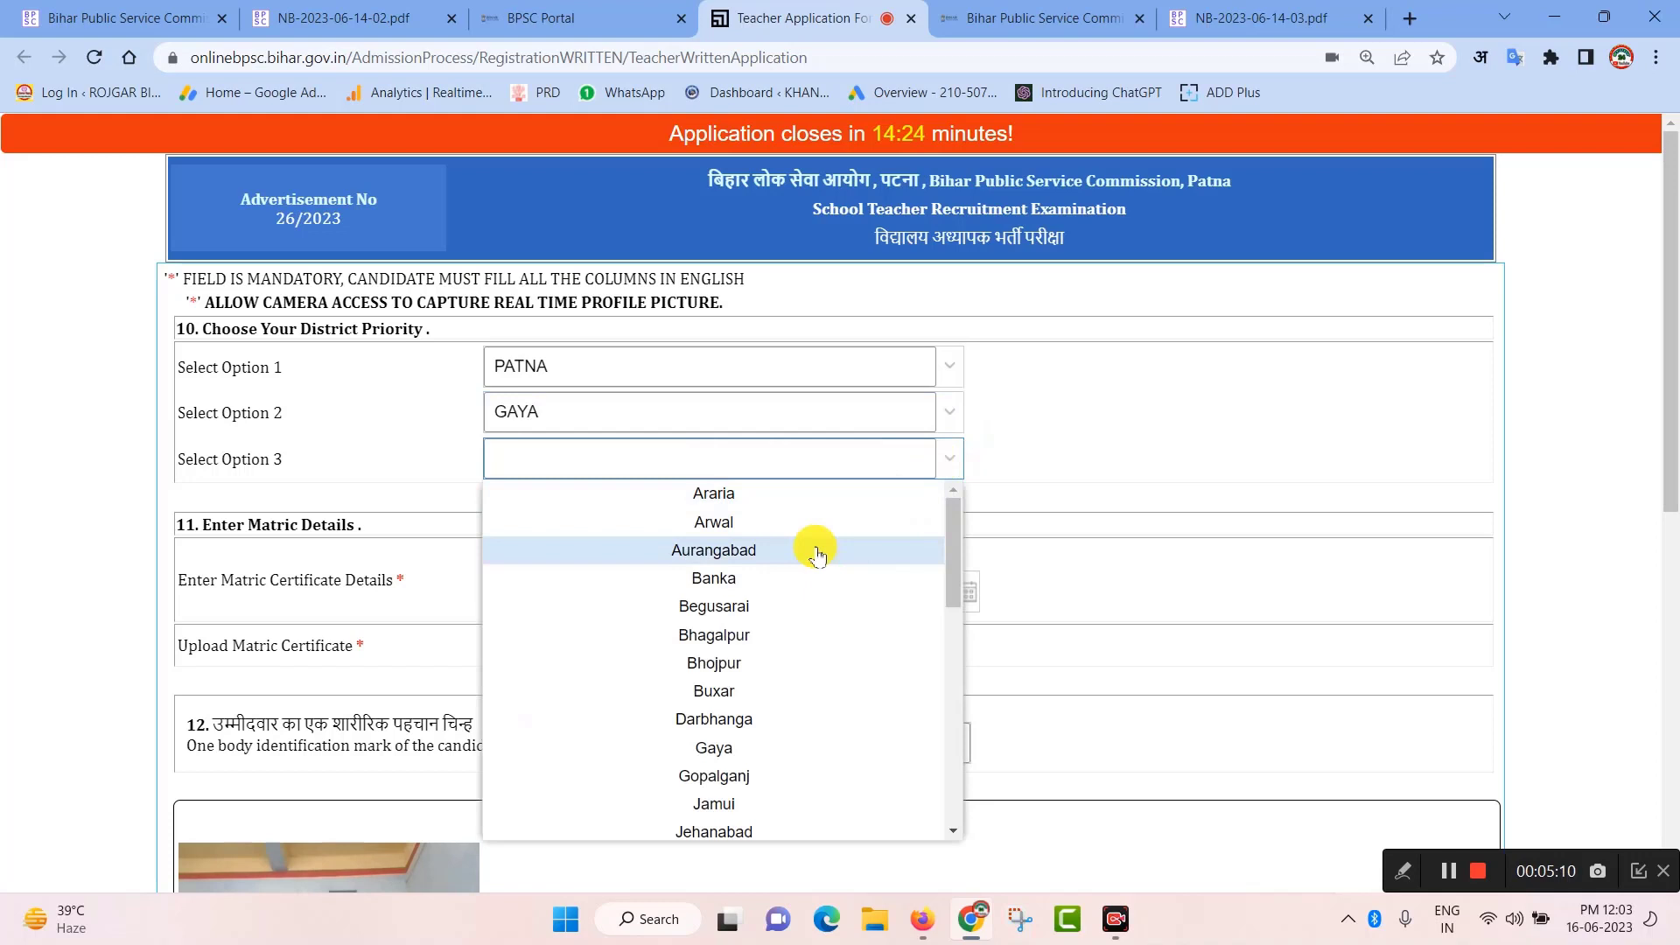
pyautogui.click(761, 553)
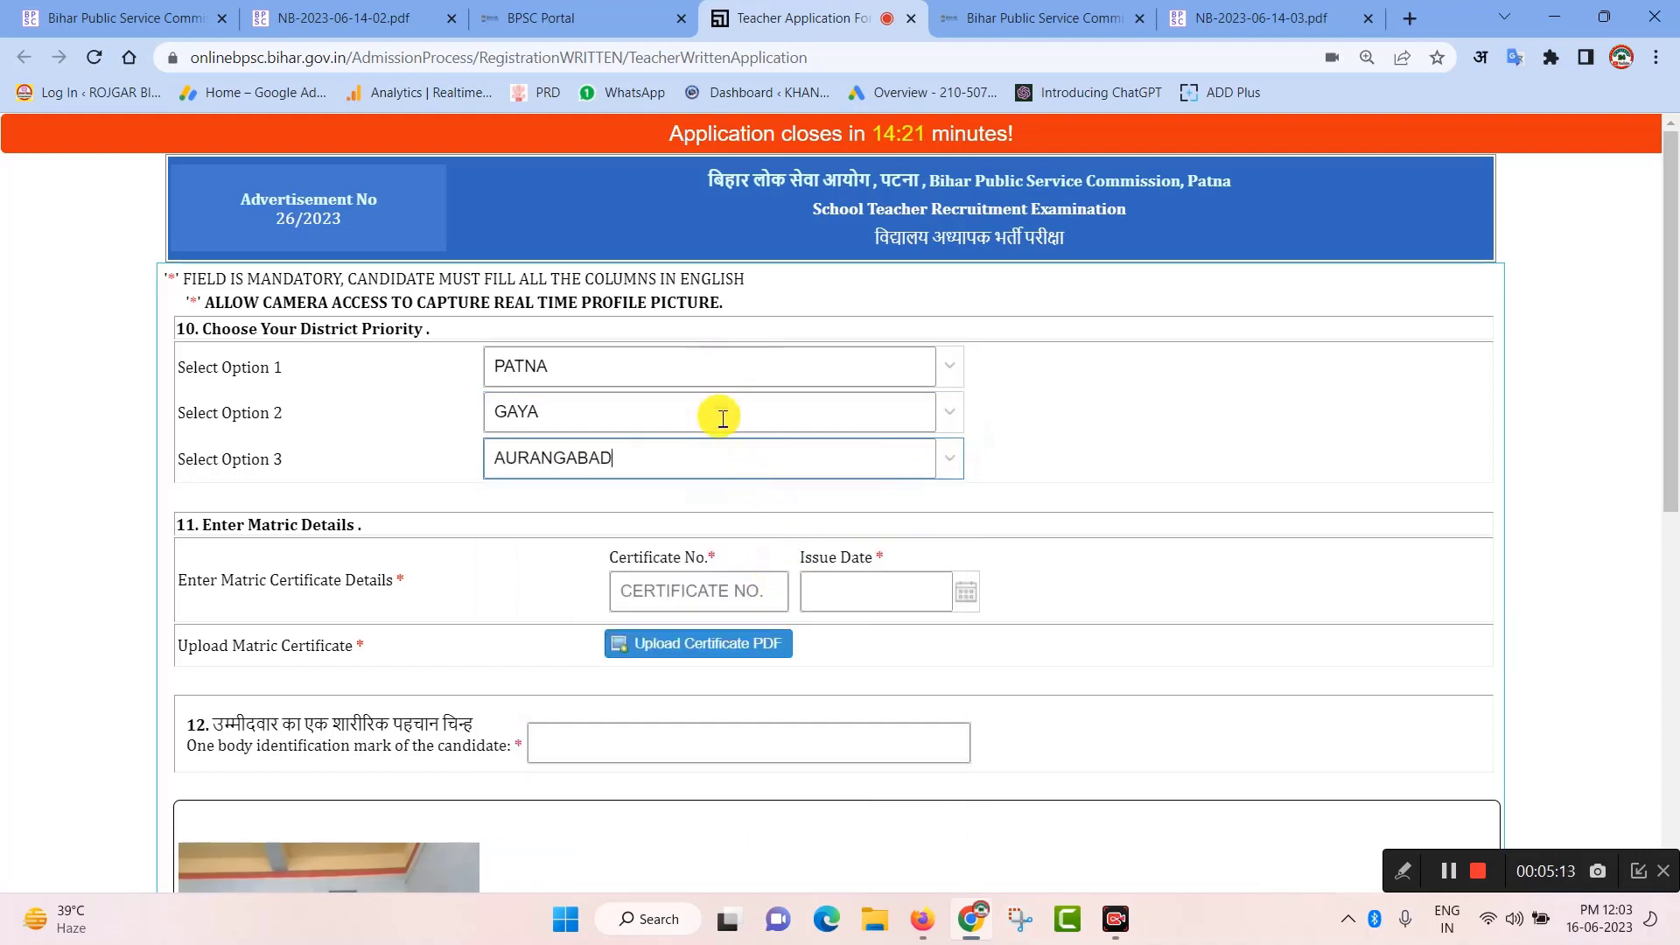
# Upload the Marksheet Error1 file from the Desktop as the matric certificate PDF
pyautogui.scroll(-2, 746, 499)
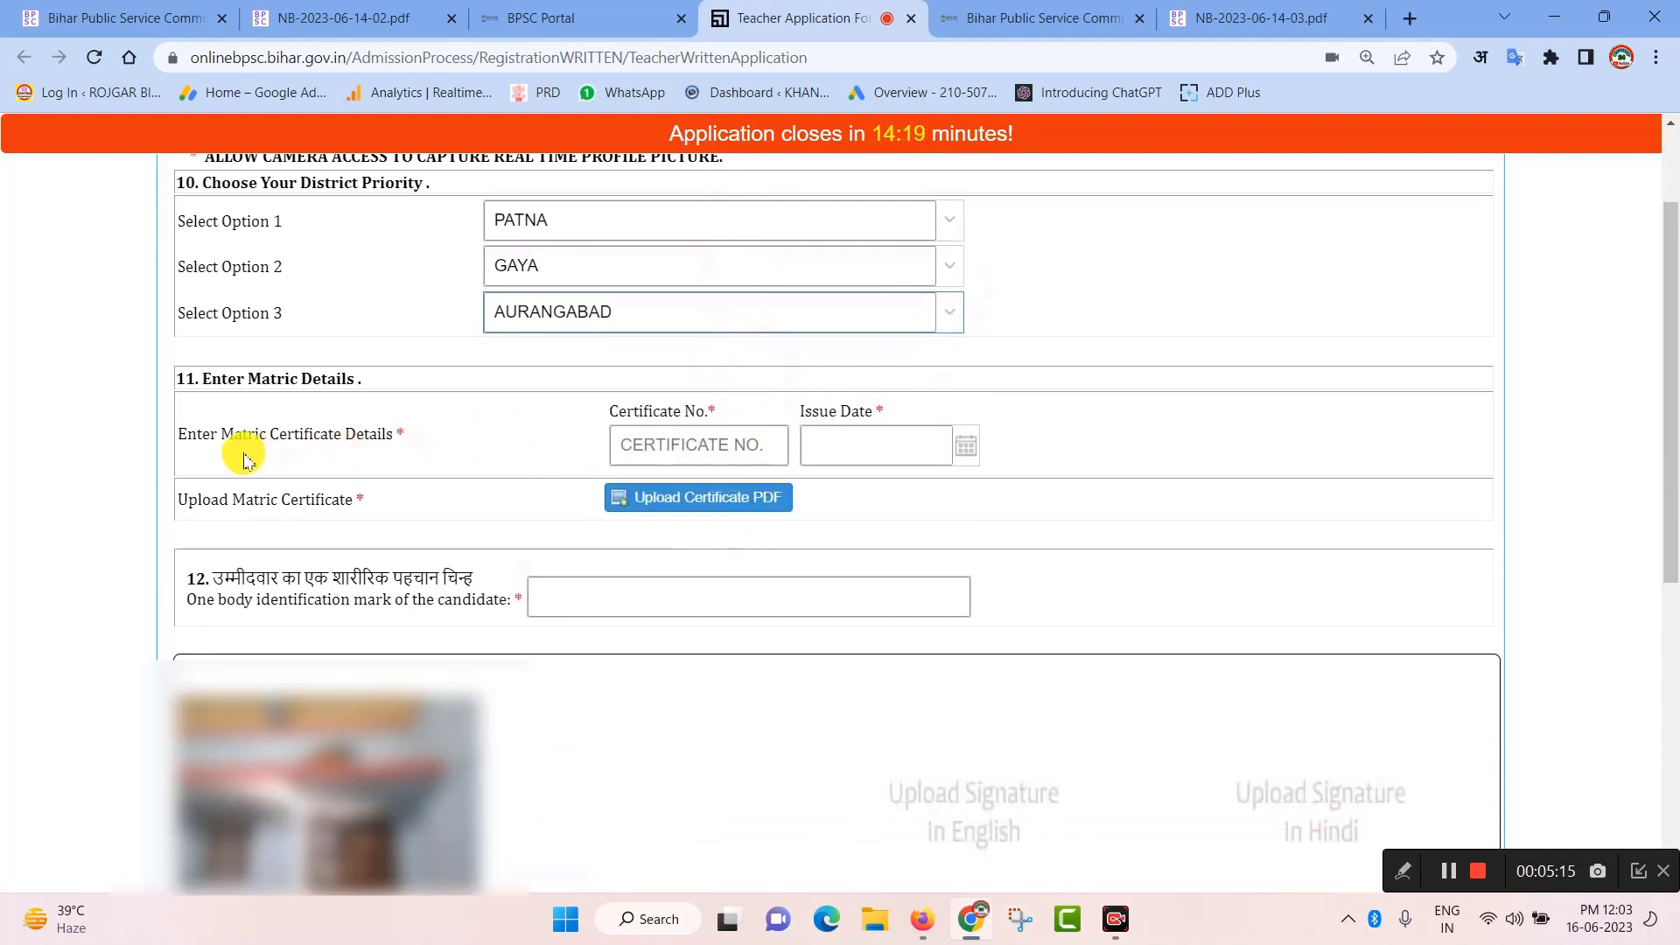
pyautogui.click(736, 449)
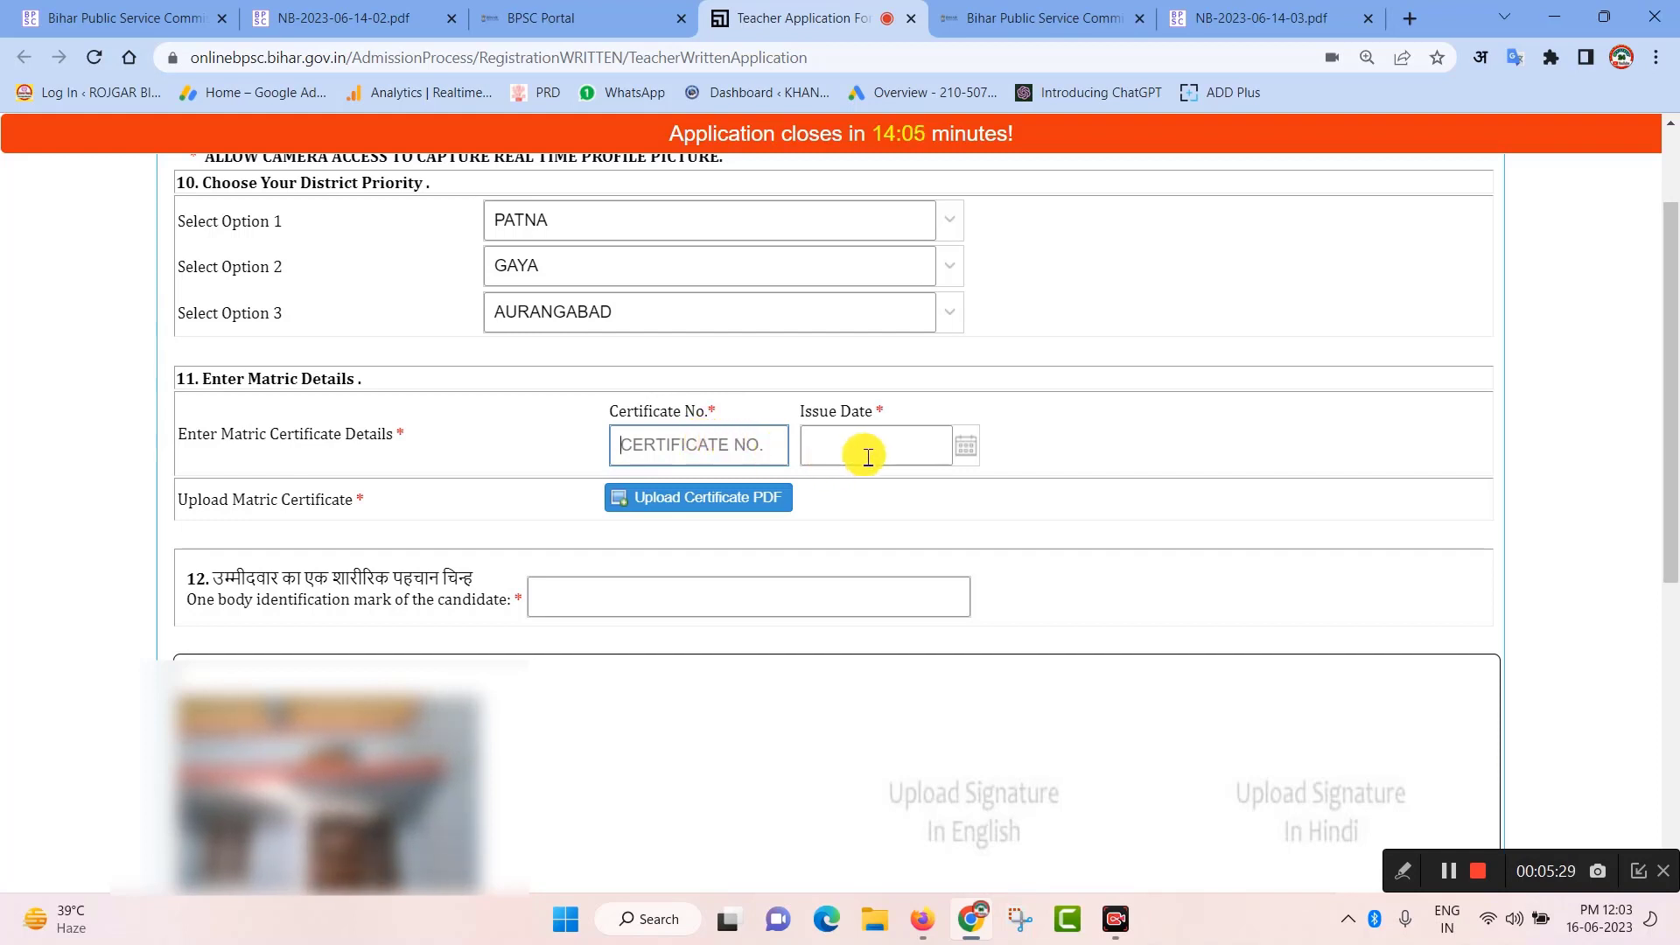
pyautogui.click(899, 456)
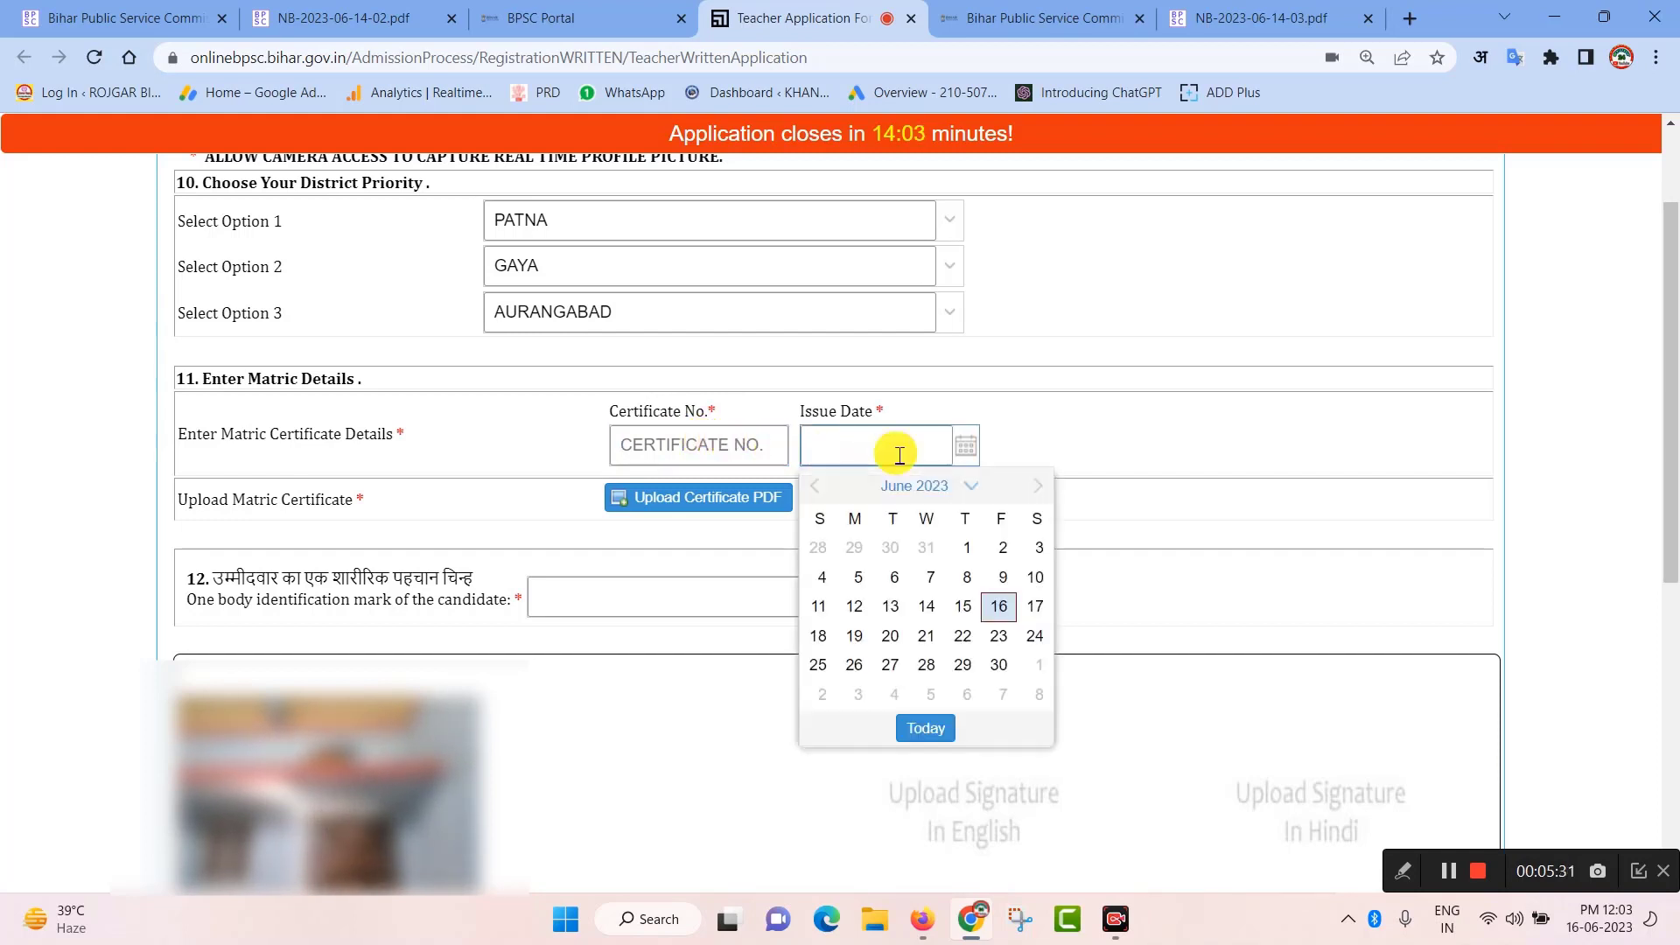
pyautogui.click(677, 507)
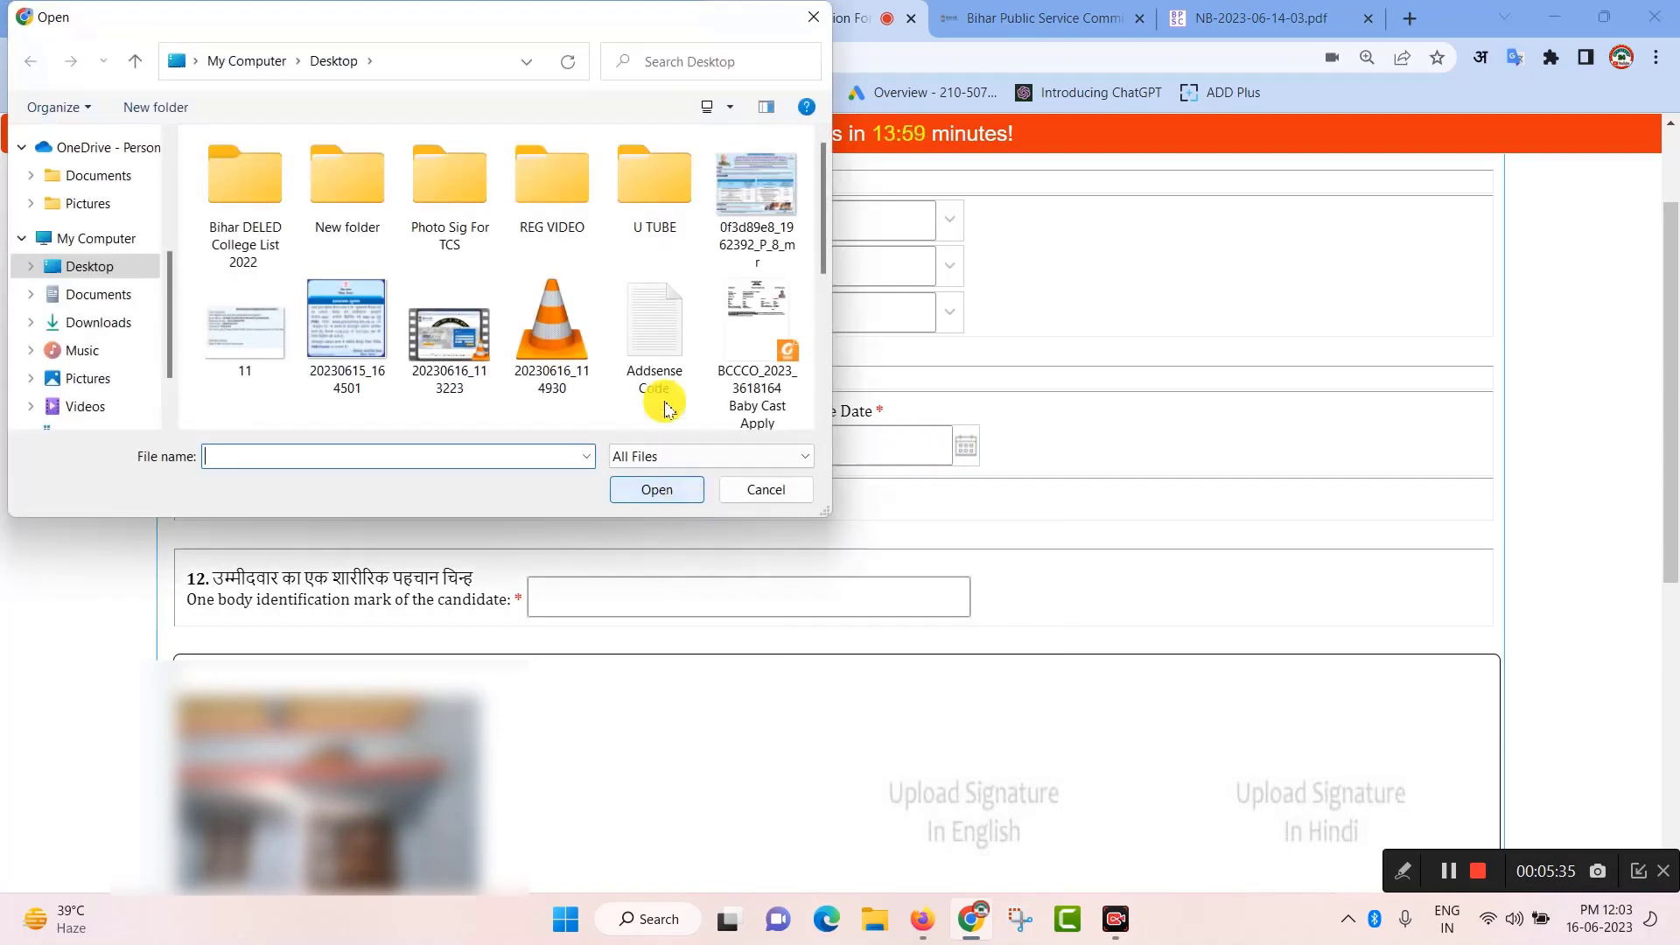
pyautogui.scroll(-5, 656, 376)
pyautogui.click(245, 324)
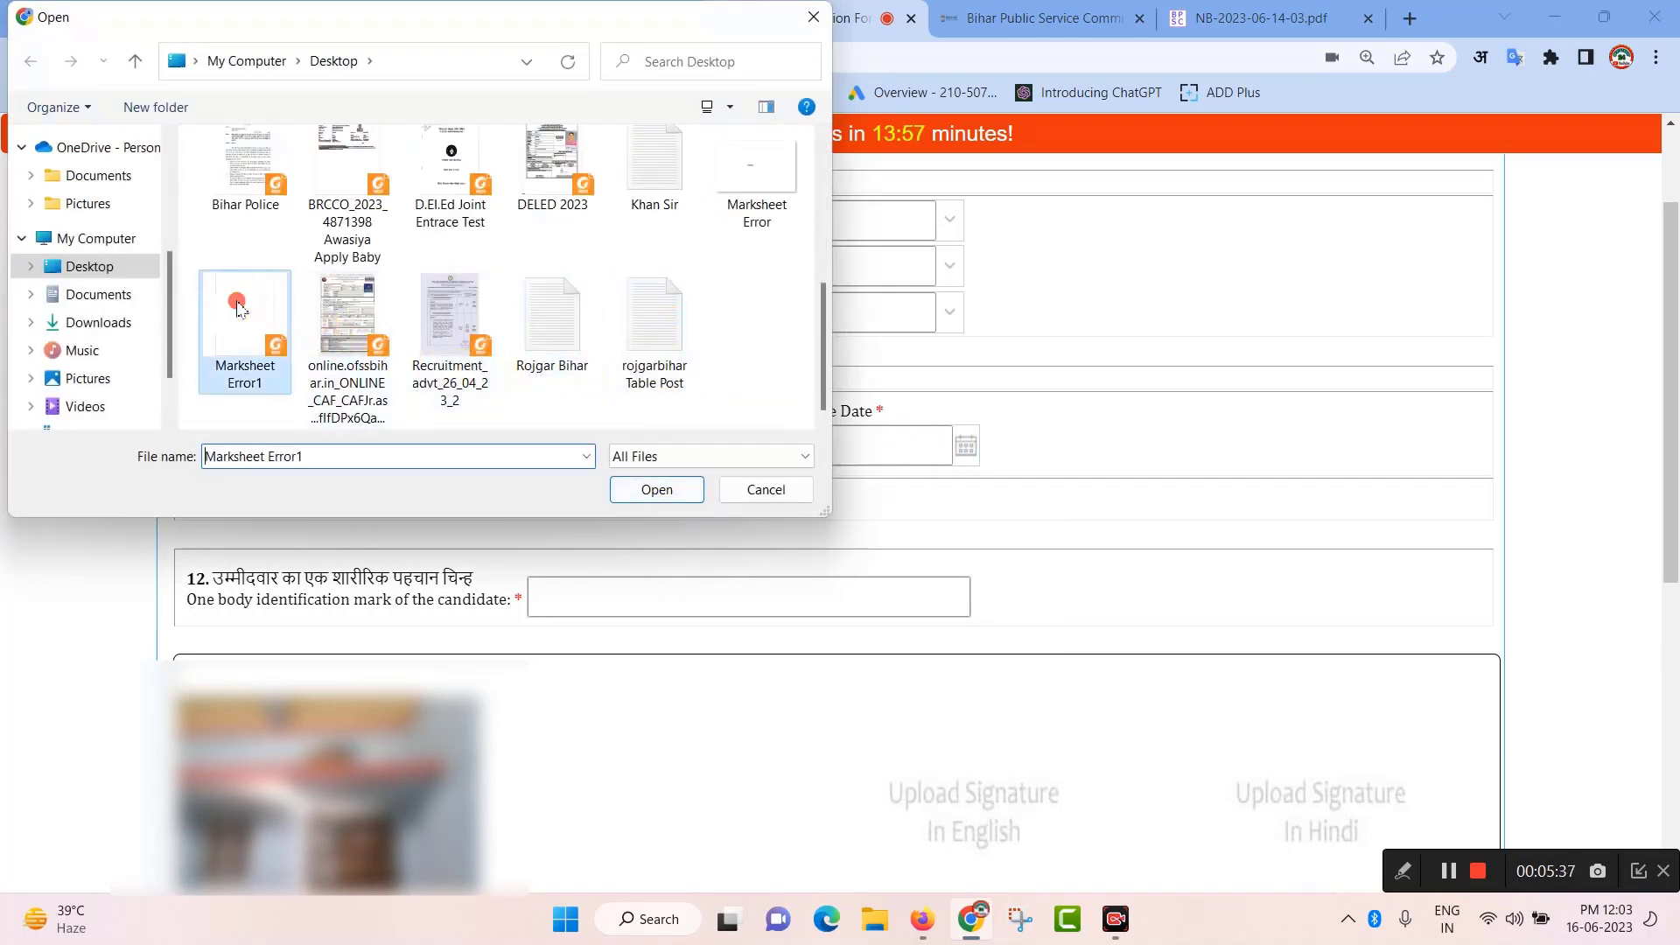
pyautogui.click(658, 489)
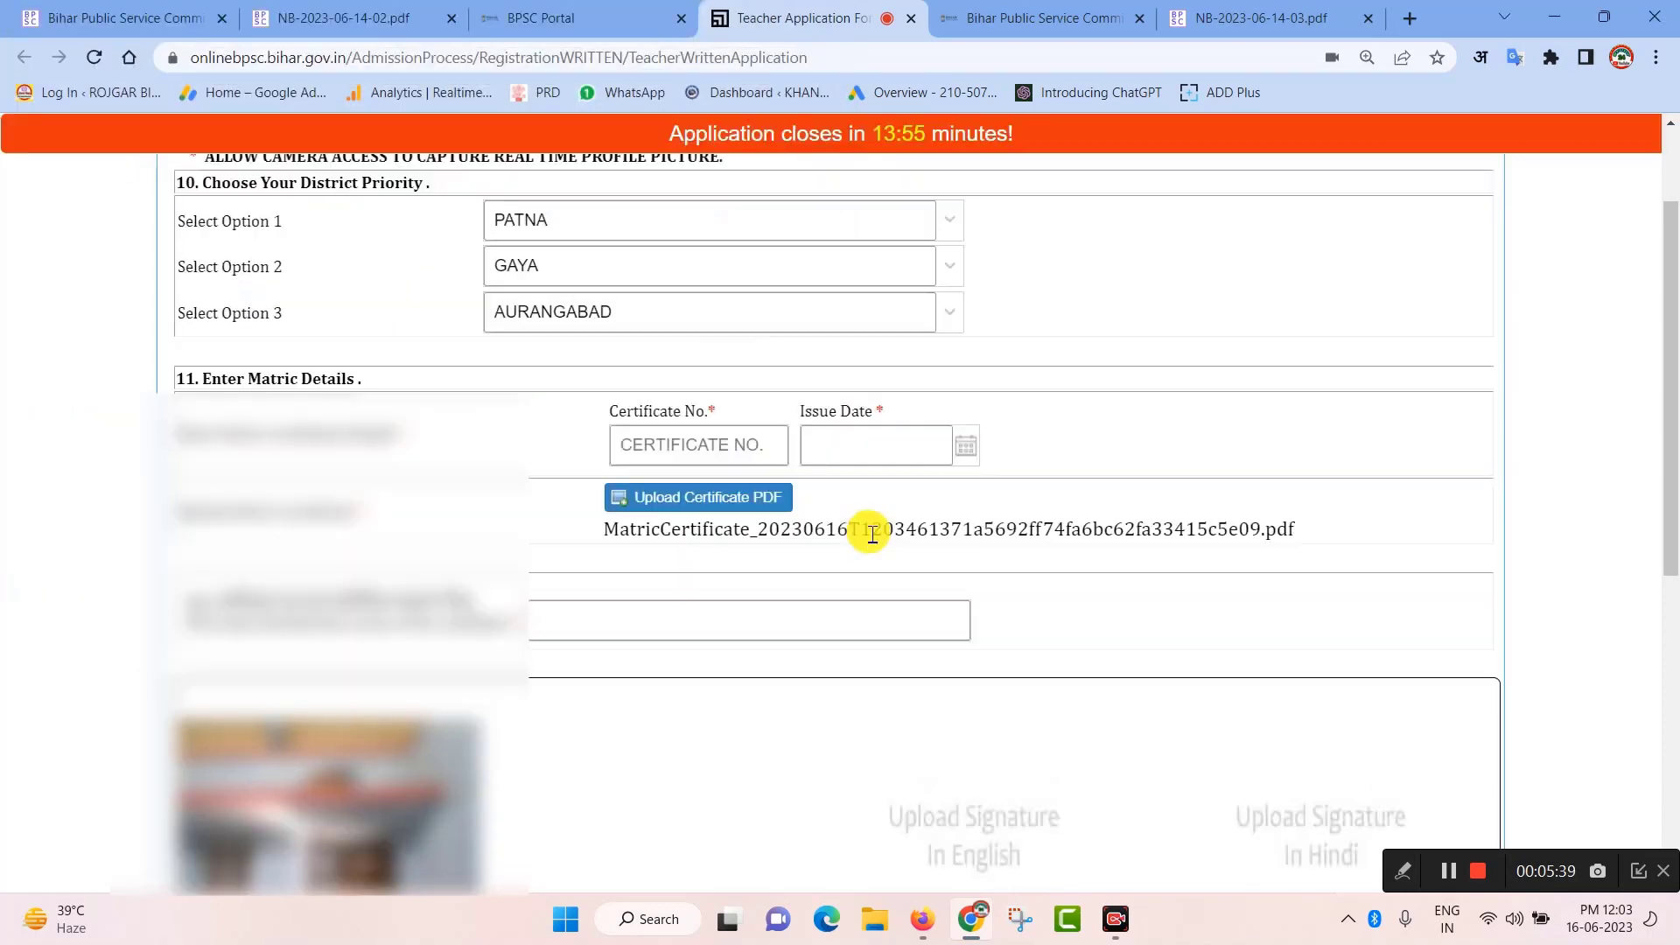
# Enter CGHFH CGHFGHFHSX GFGS as the candidate's body identification mark and capture the live profile picture with the camera
pyautogui.scroll(-2, 658, 538)
pyautogui.scroll(-3, 654, 541)
pyautogui.scroll(2, 600, 513)
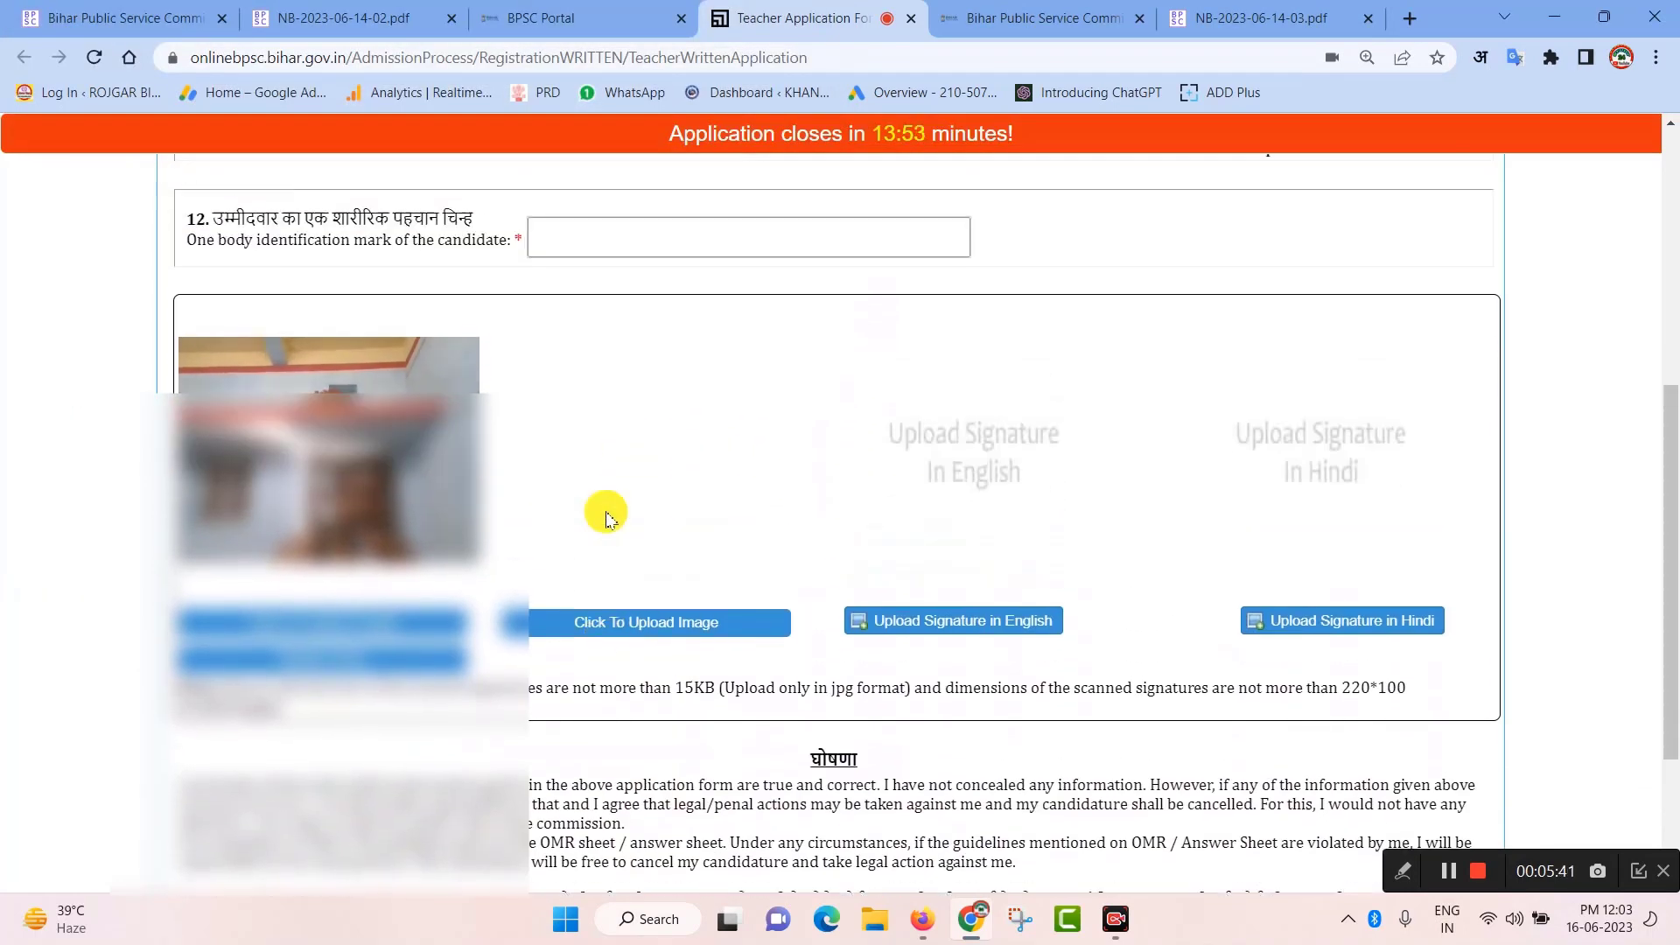
pyautogui.scroll(-1, 604, 516)
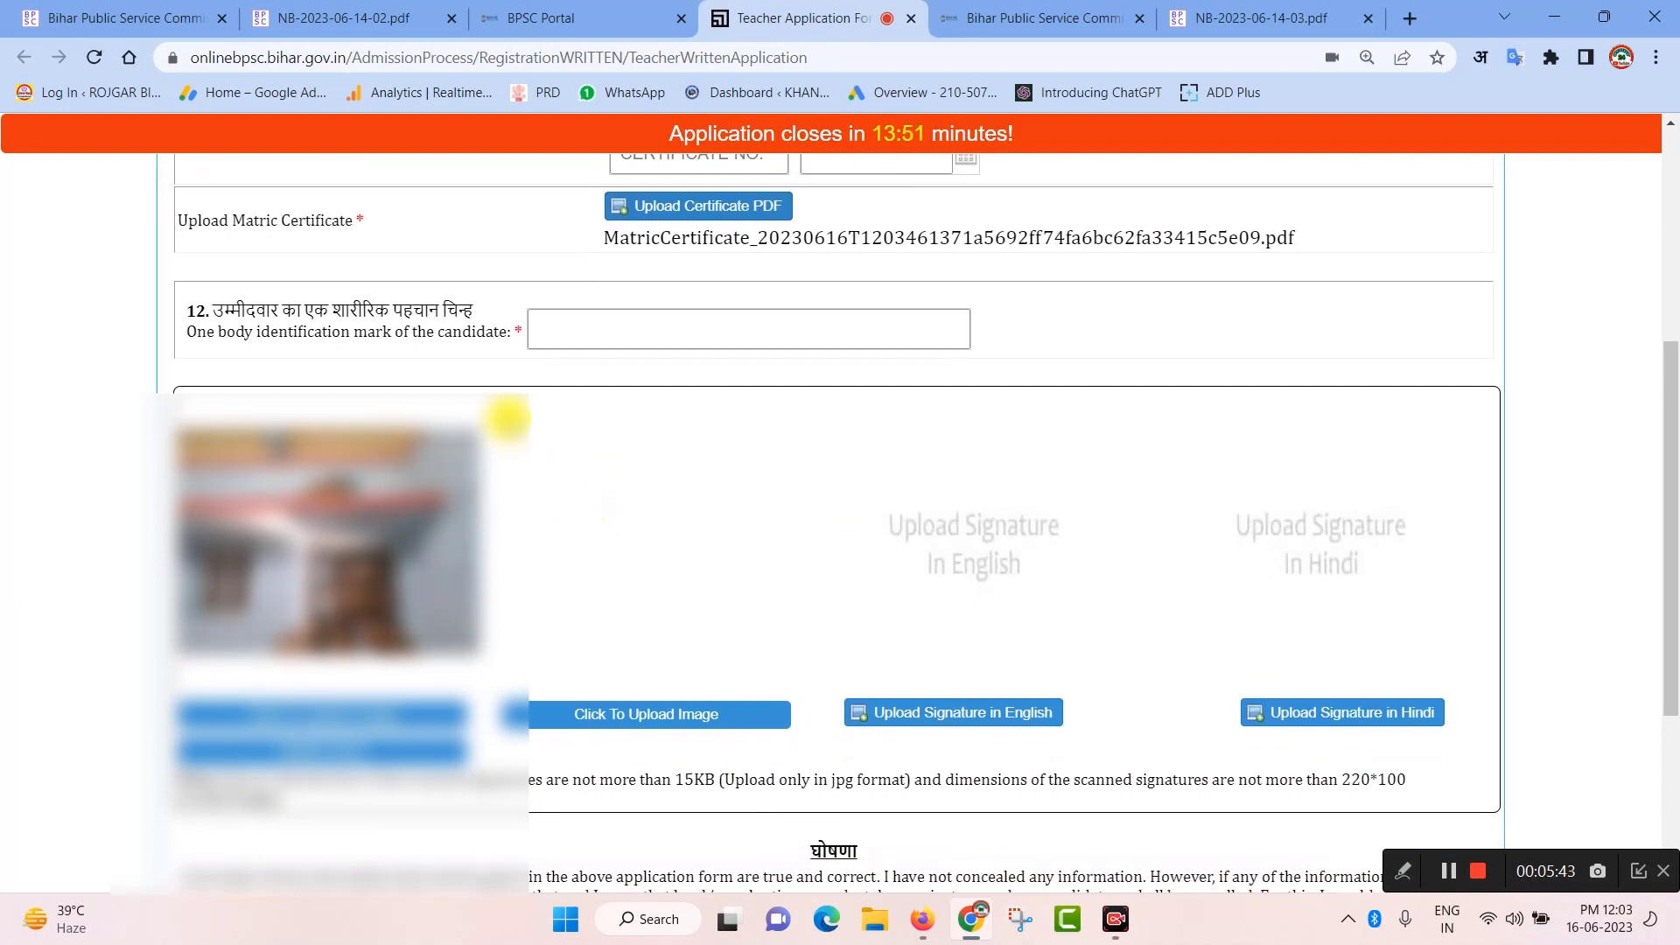
pyautogui.click(617, 328)
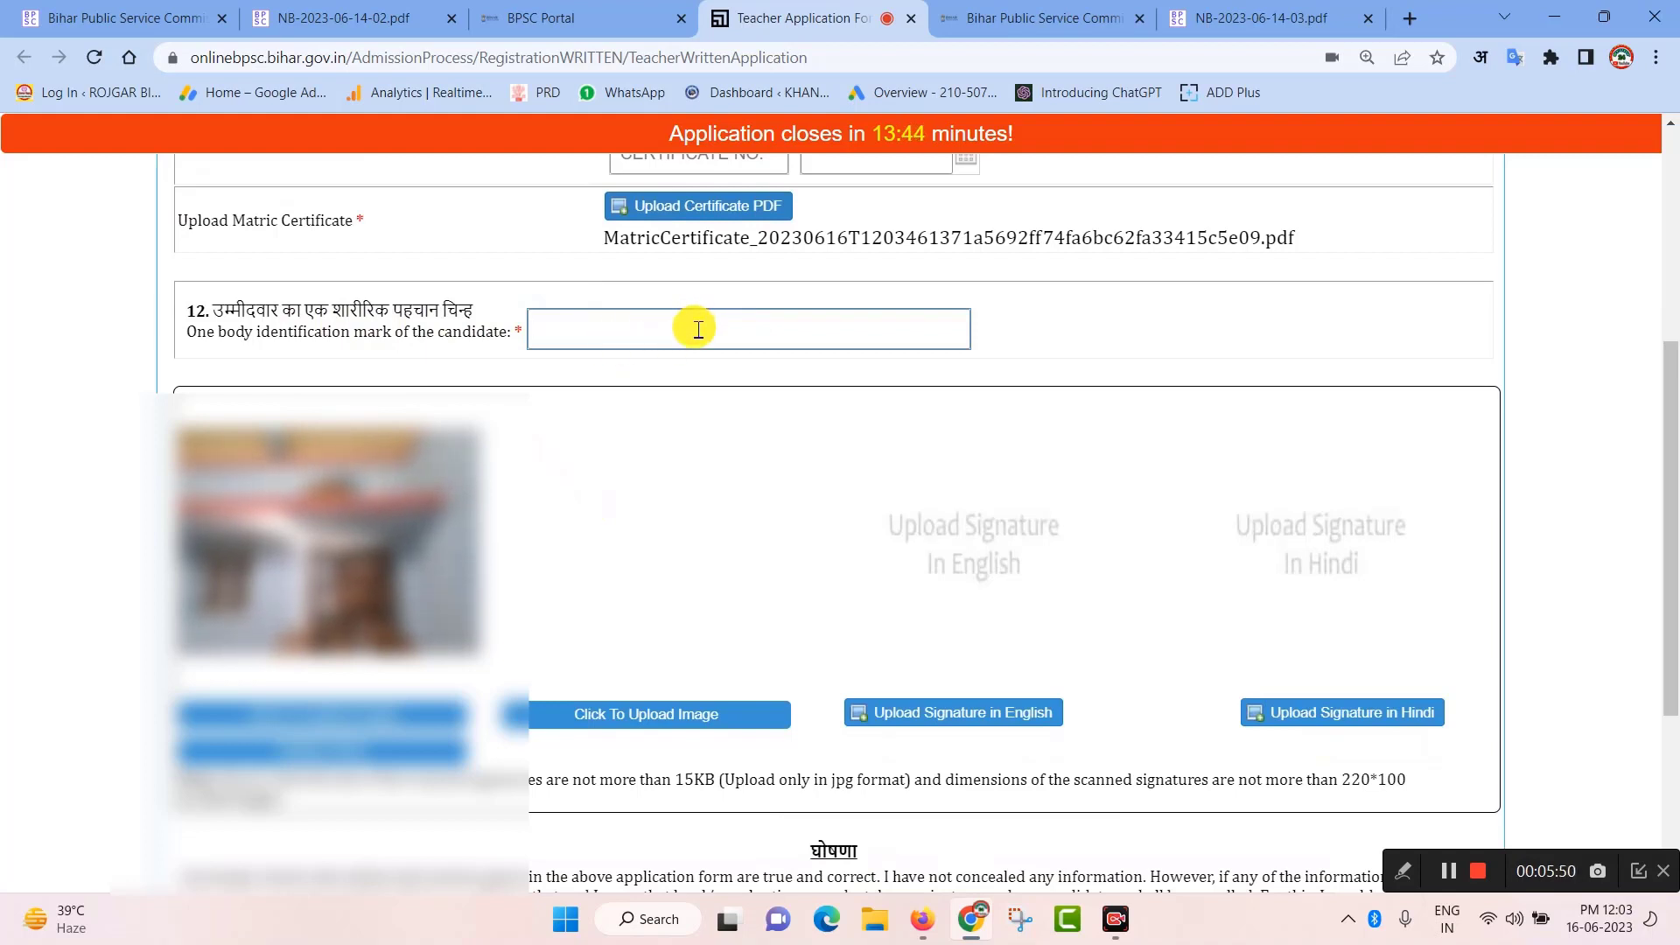
pyautogui.click(1447, 870)
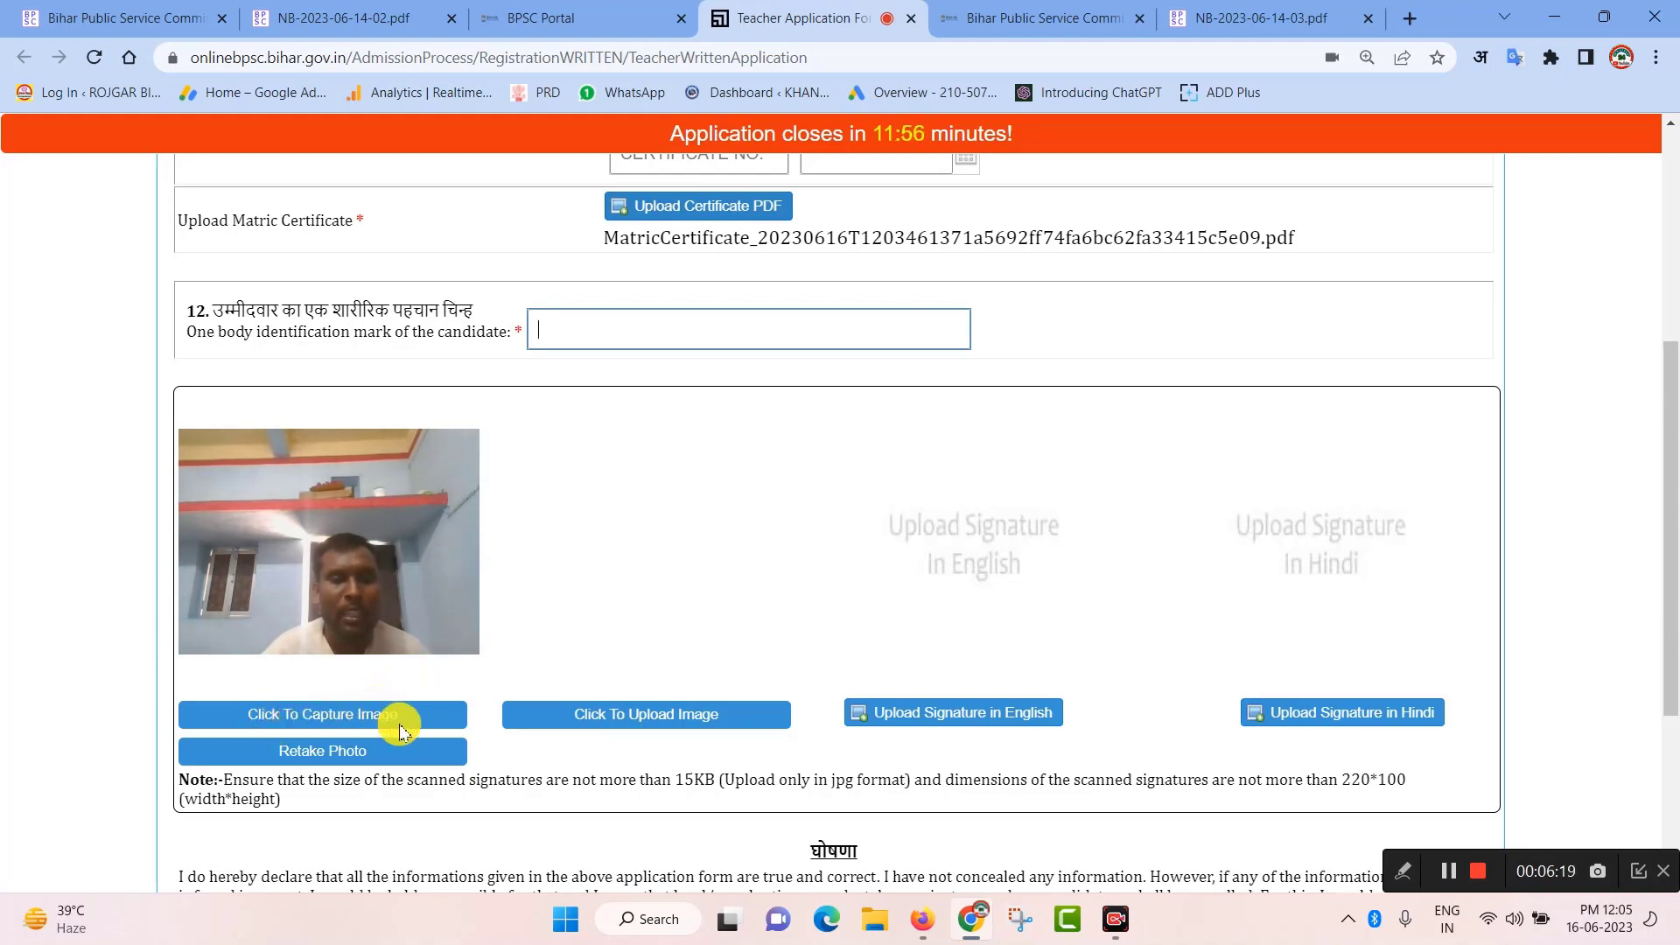
pyautogui.click(348, 718)
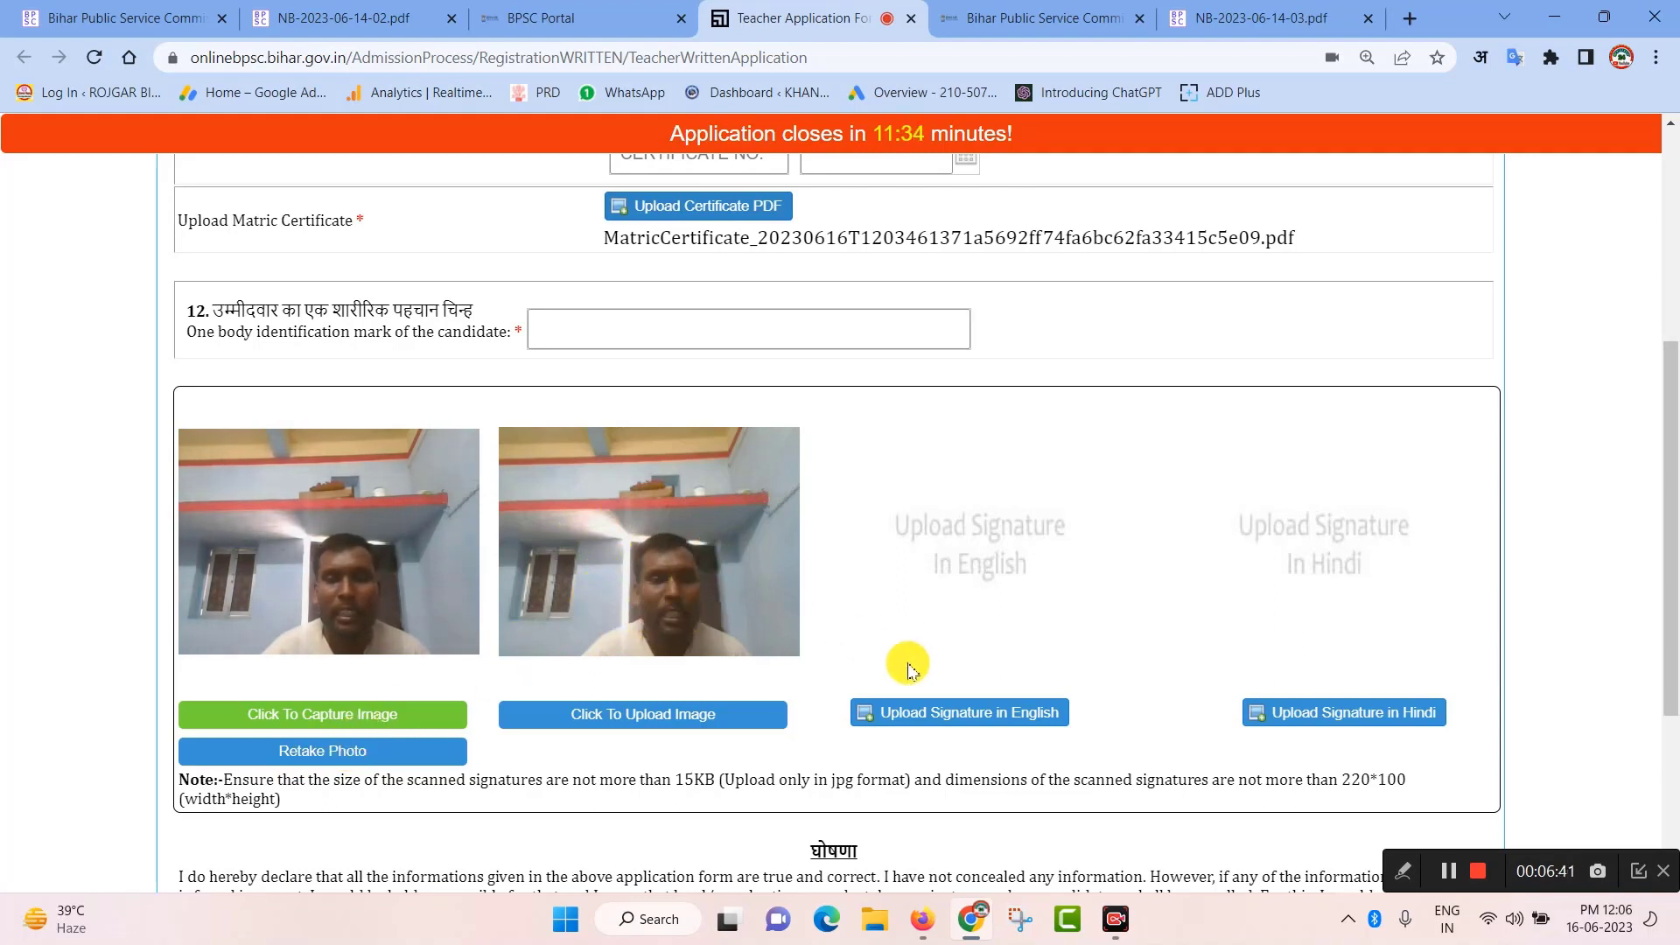
pyautogui.click(1446, 871)
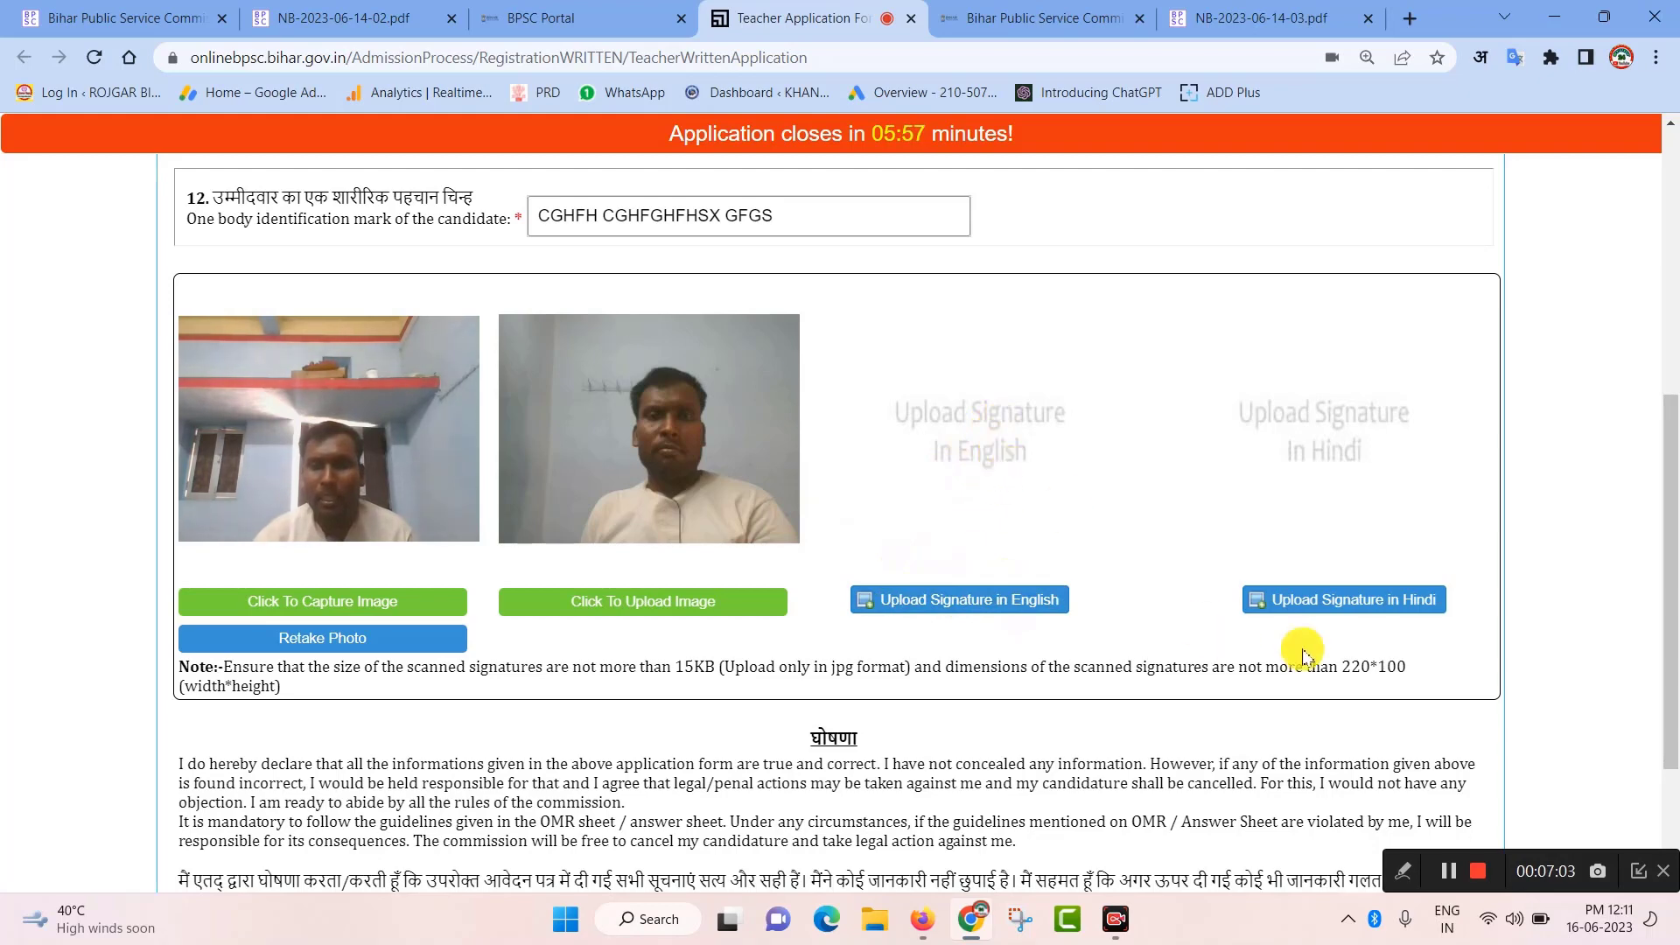
# Agree to the declaration's directions and terms, then submit the completed application and confirm the submission
pyautogui.scroll(-3, 717, 791)
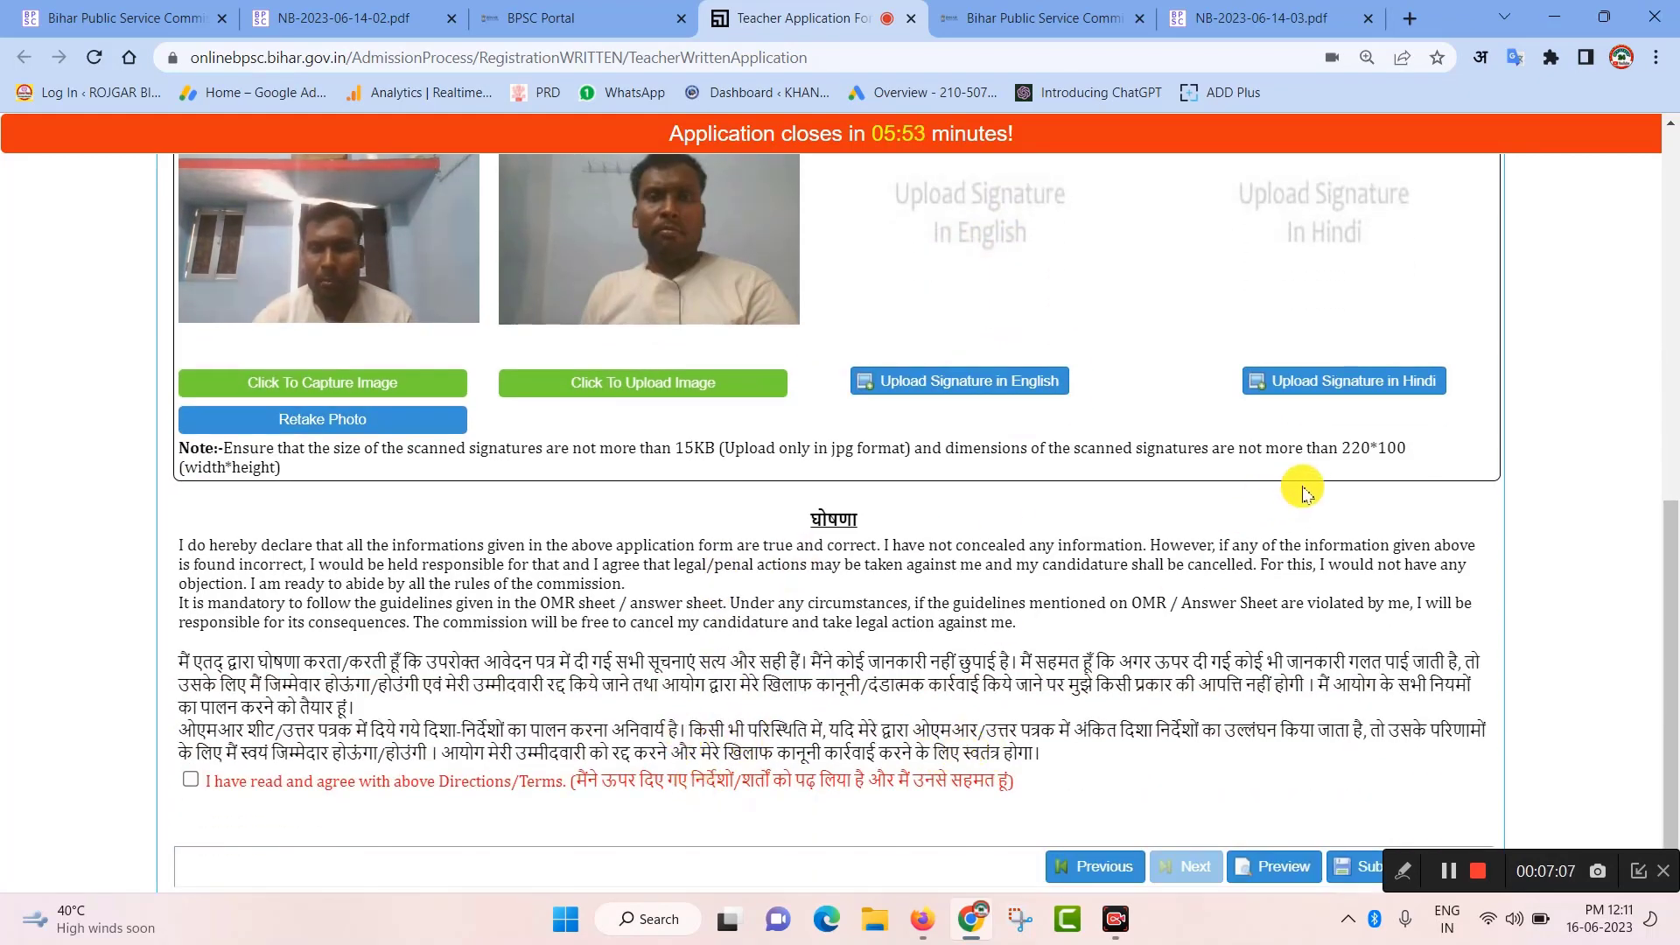
pyautogui.click(191, 781)
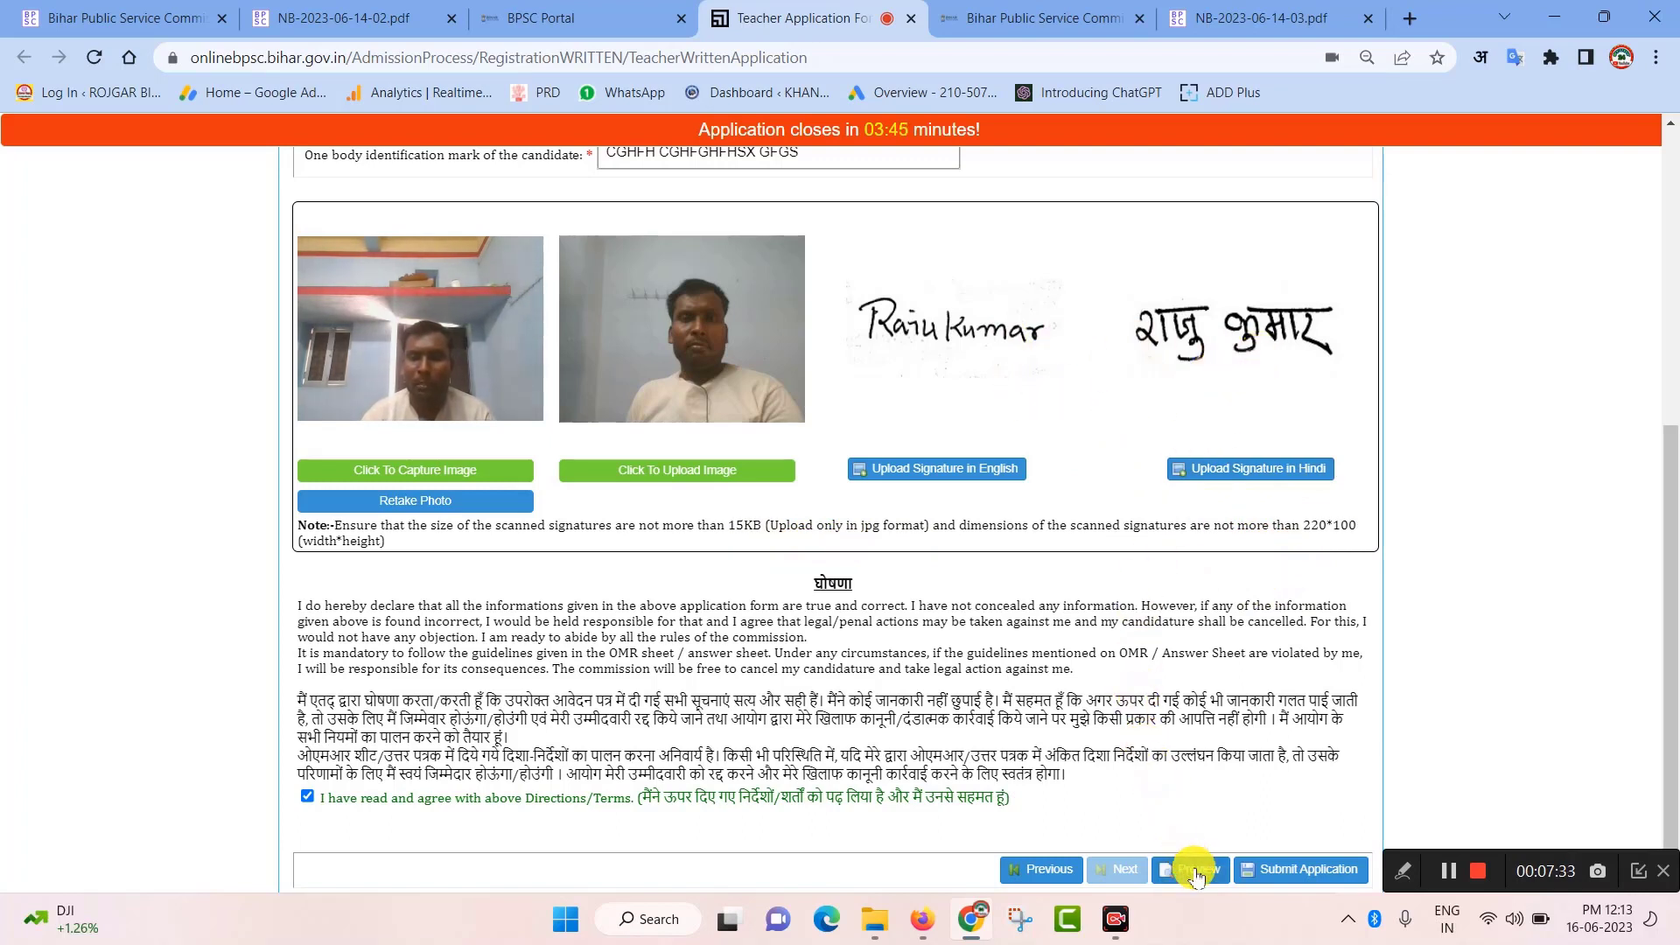
pyautogui.click(1301, 871)
pyautogui.click(802, 545)
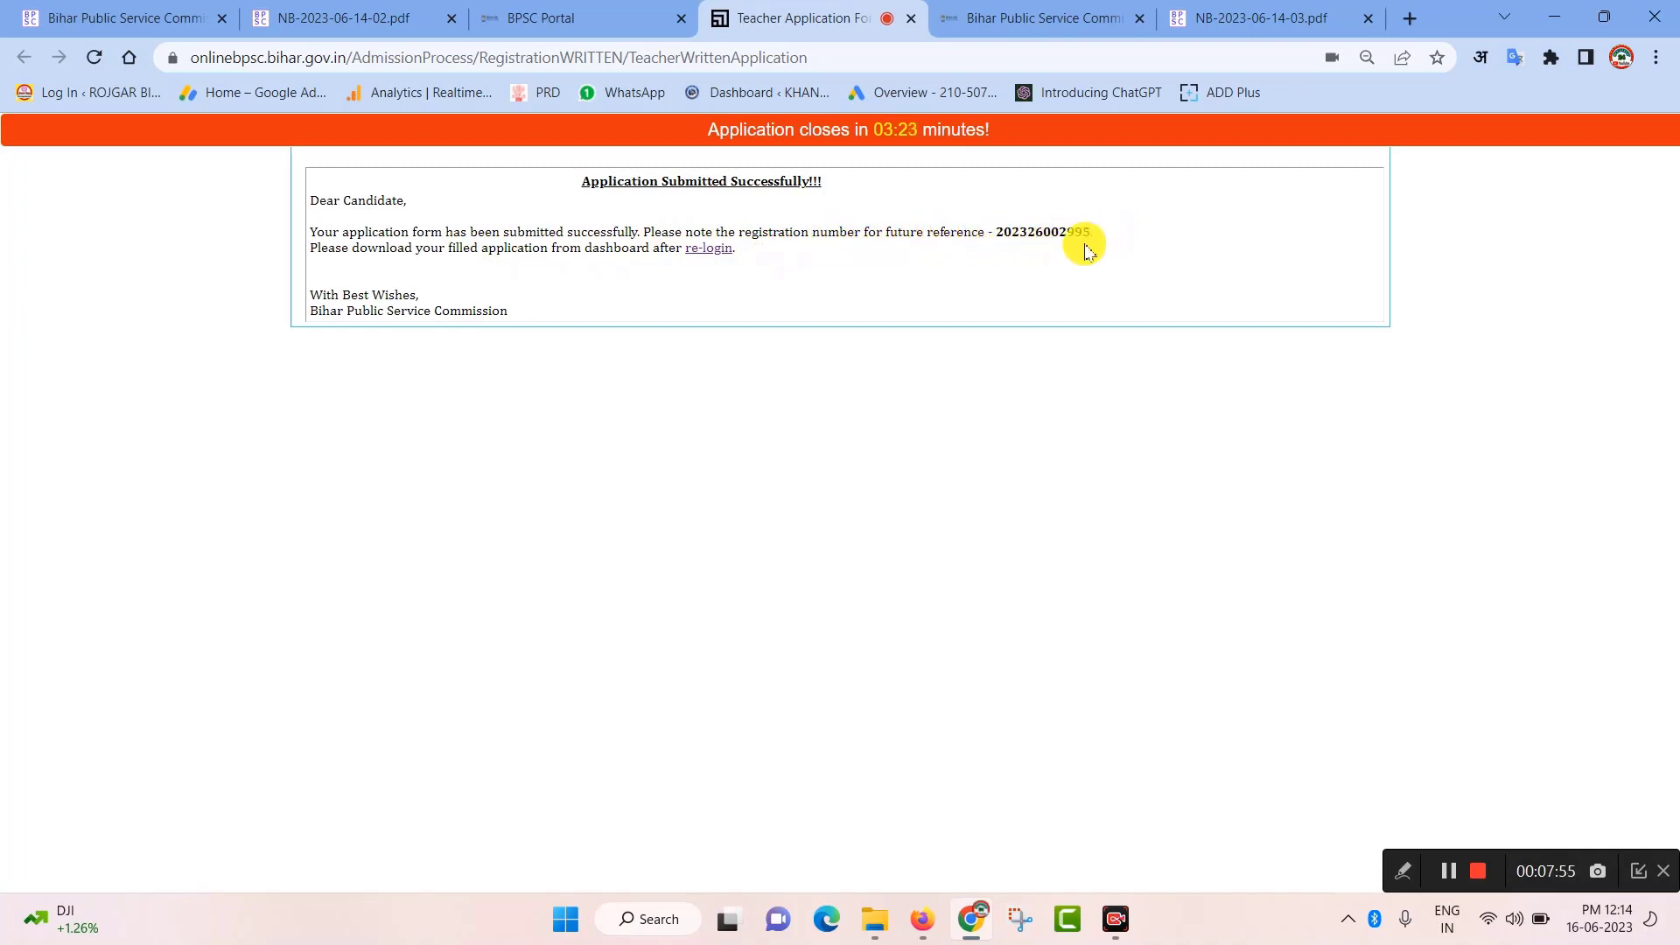
# Log in again from the submission notice and proceed from the candidate dashboard to the online examination fee payment, confirming it
pyautogui.click(709, 250)
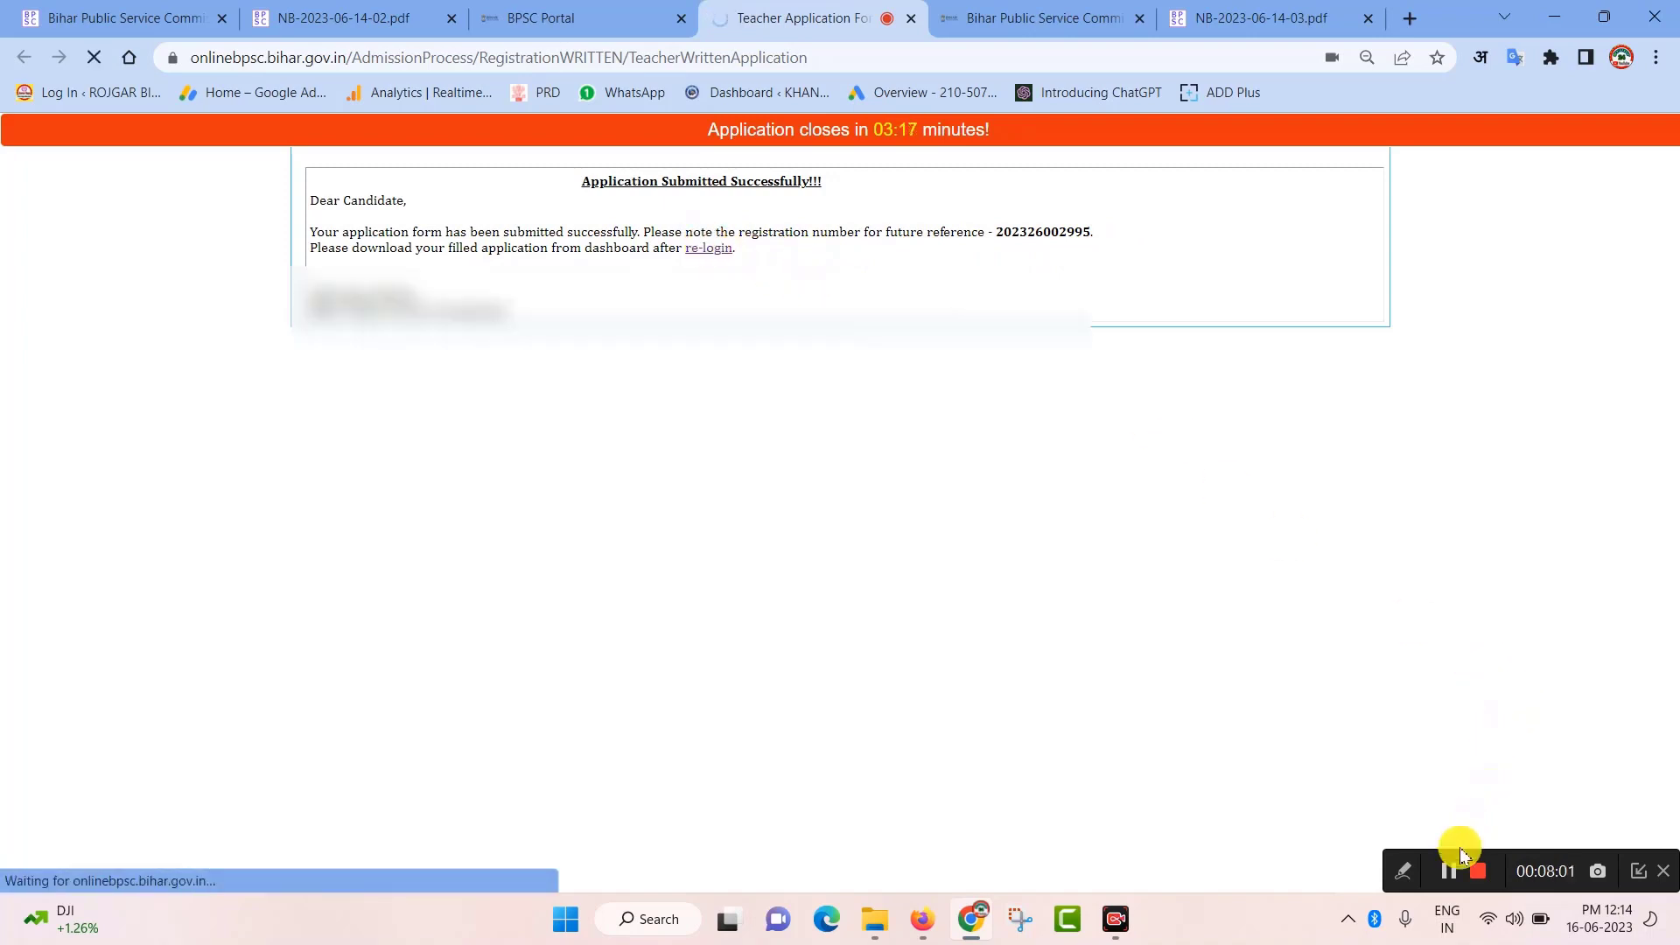
pyautogui.click(1445, 882)
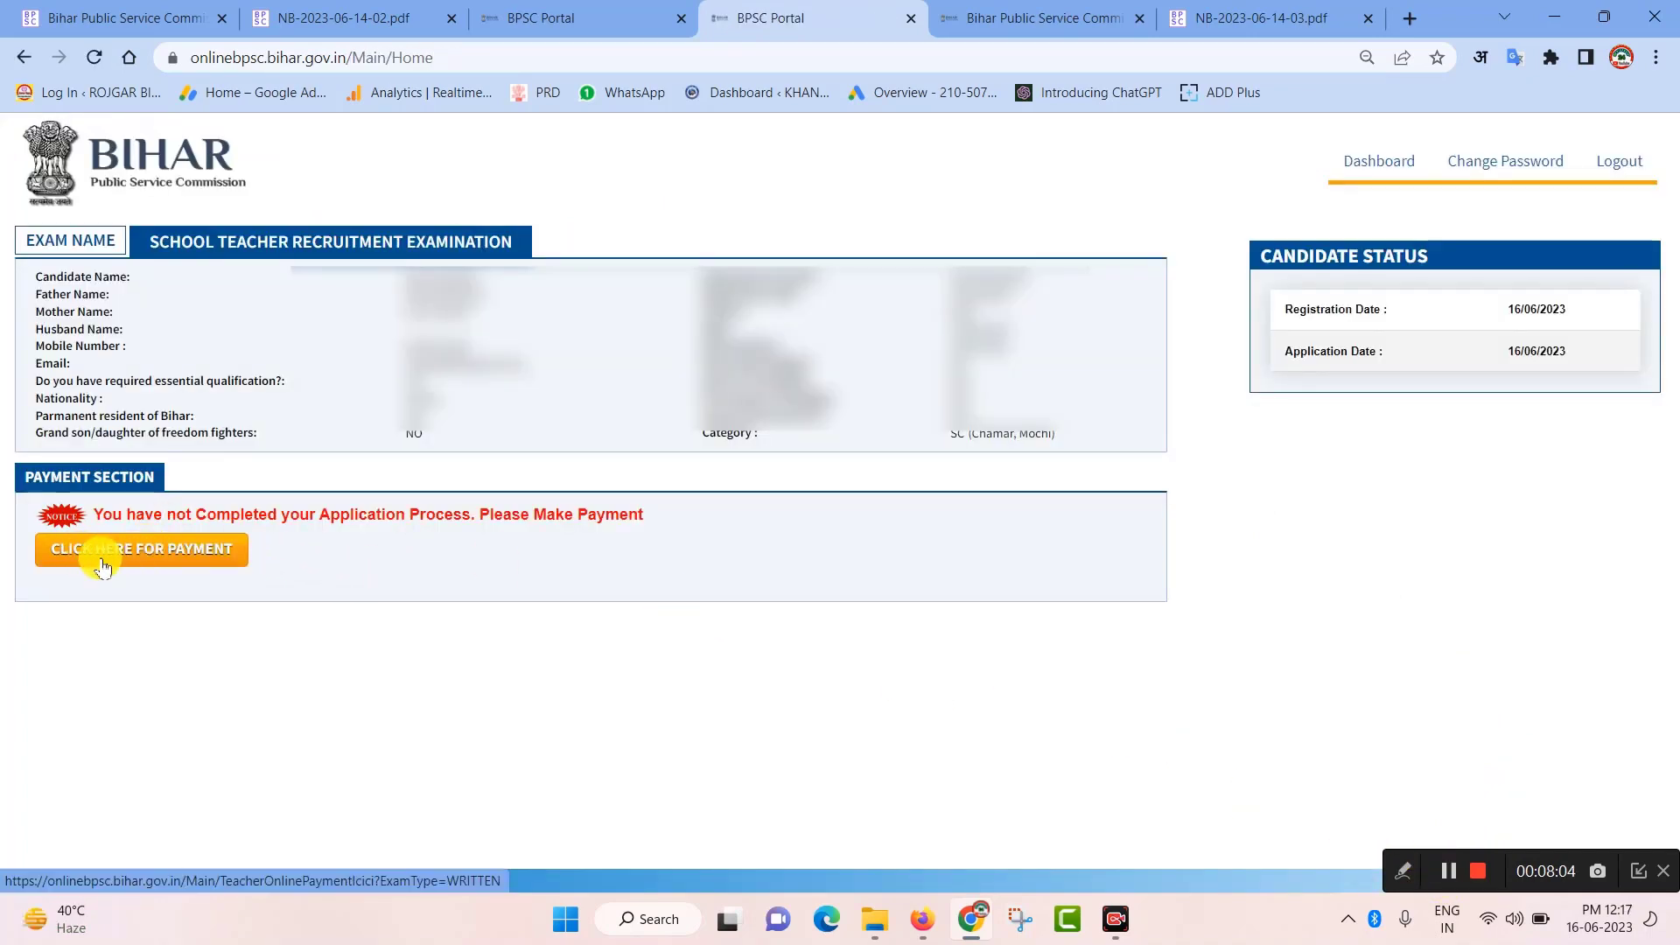
pyautogui.click(171, 556)
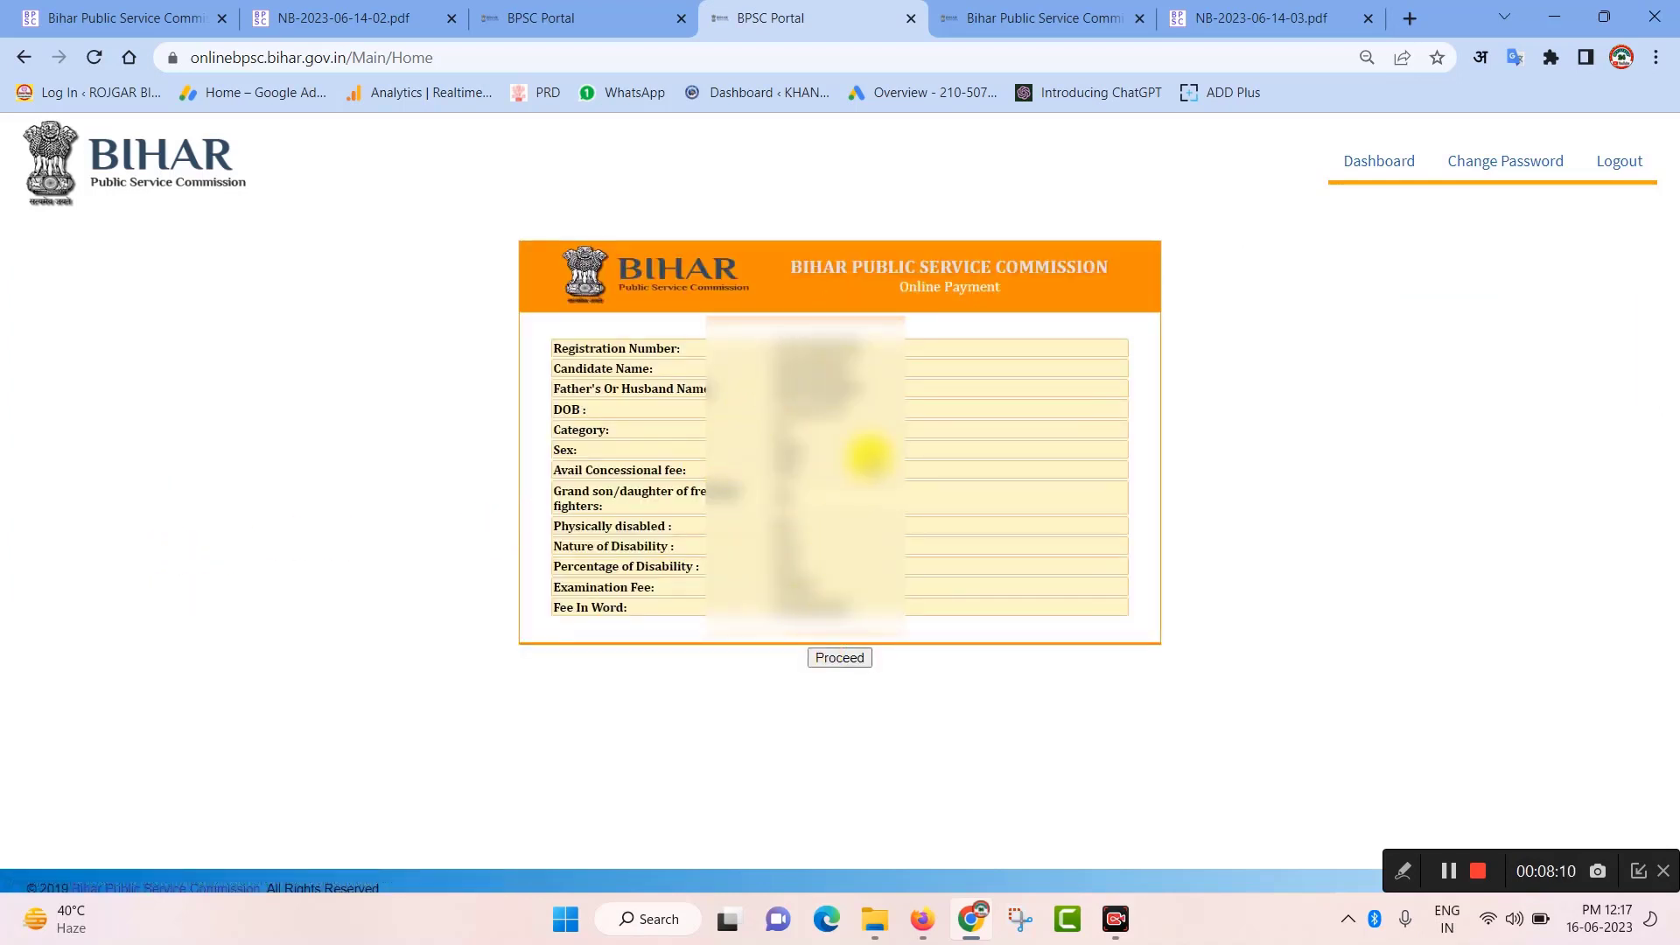
pyautogui.click(841, 661)
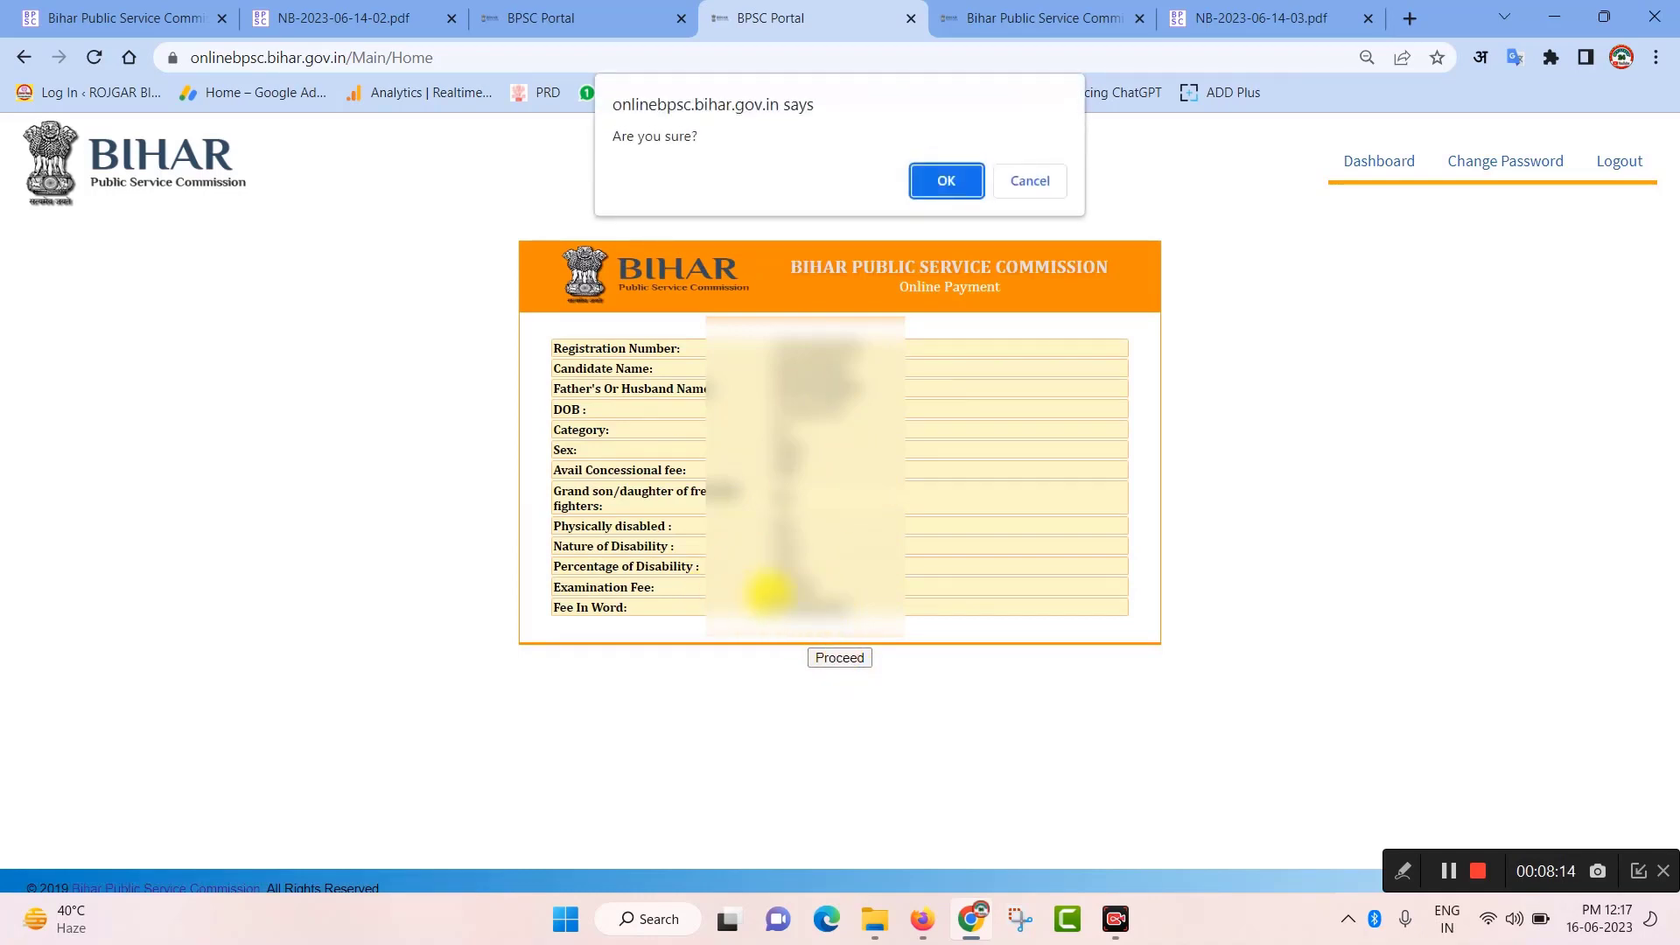
pyautogui.click(956, 186)
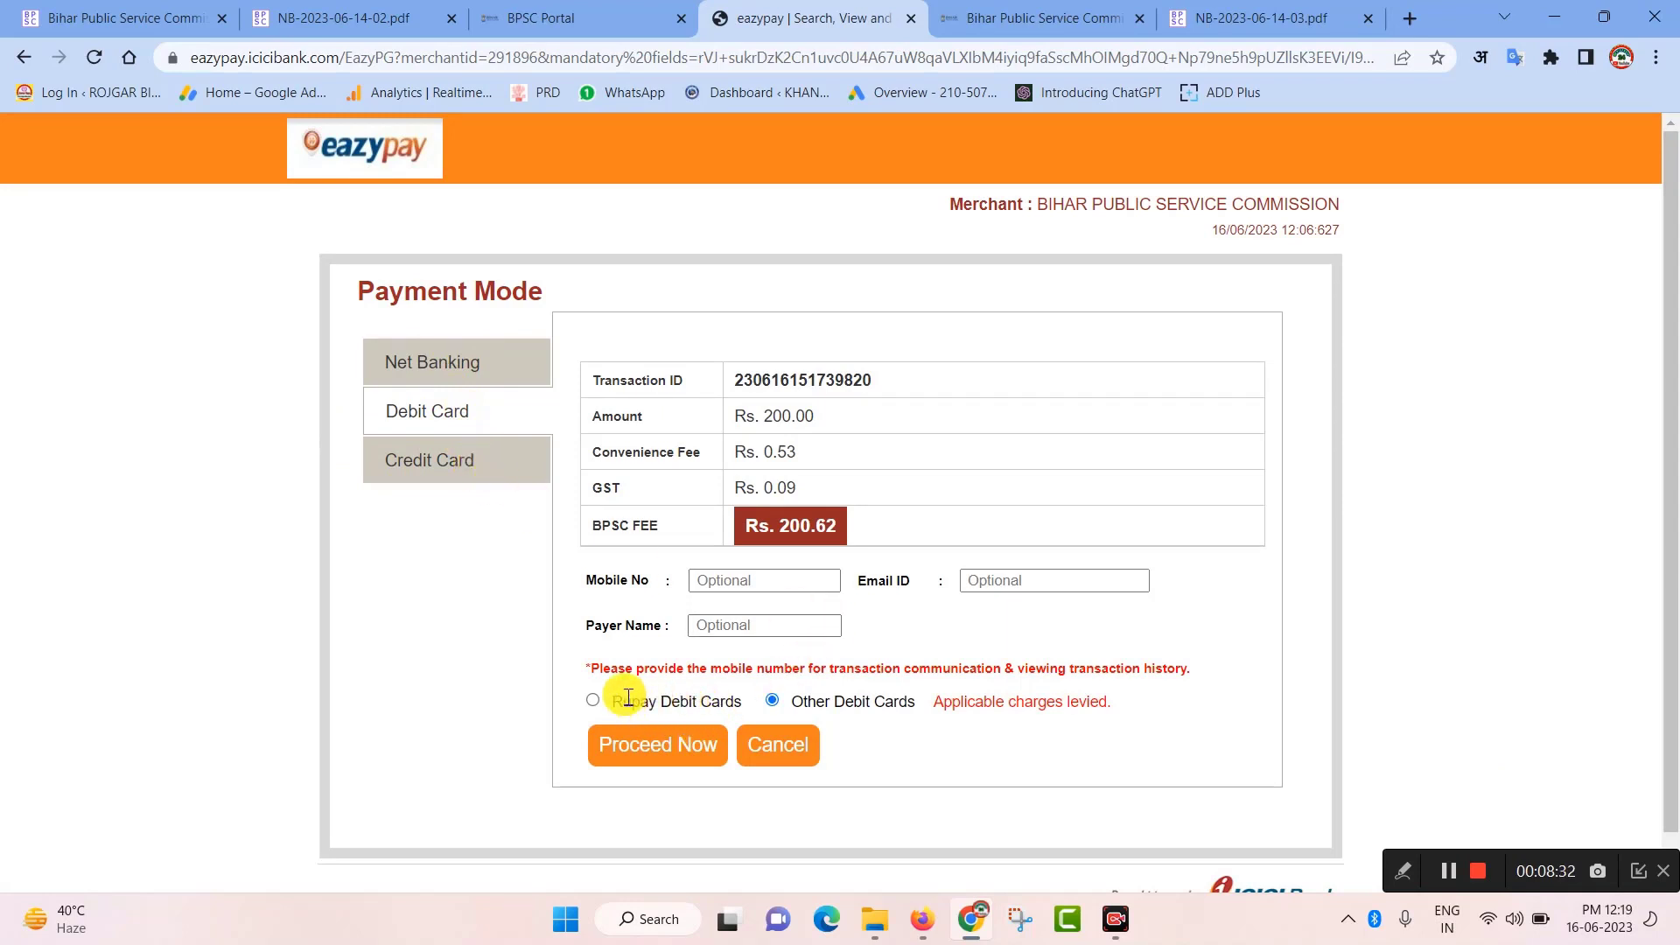
# Choose net banking through Other Bank as the payment mode and proceed to the bank selection page
pyautogui.click(595, 703)
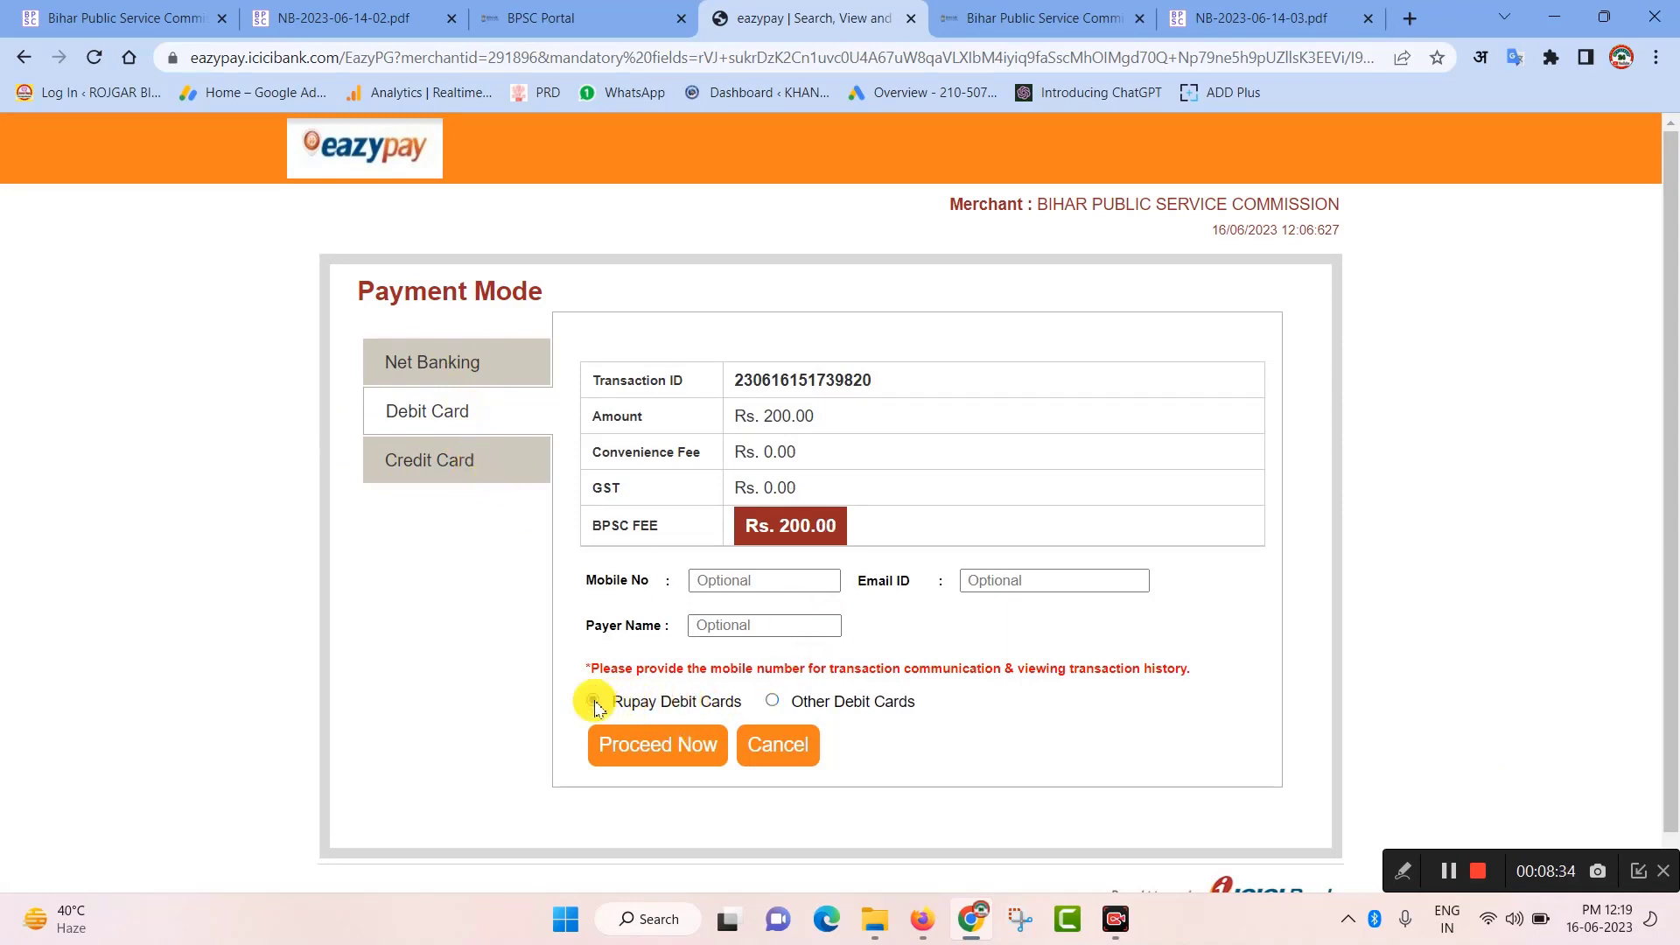
pyautogui.click(771, 699)
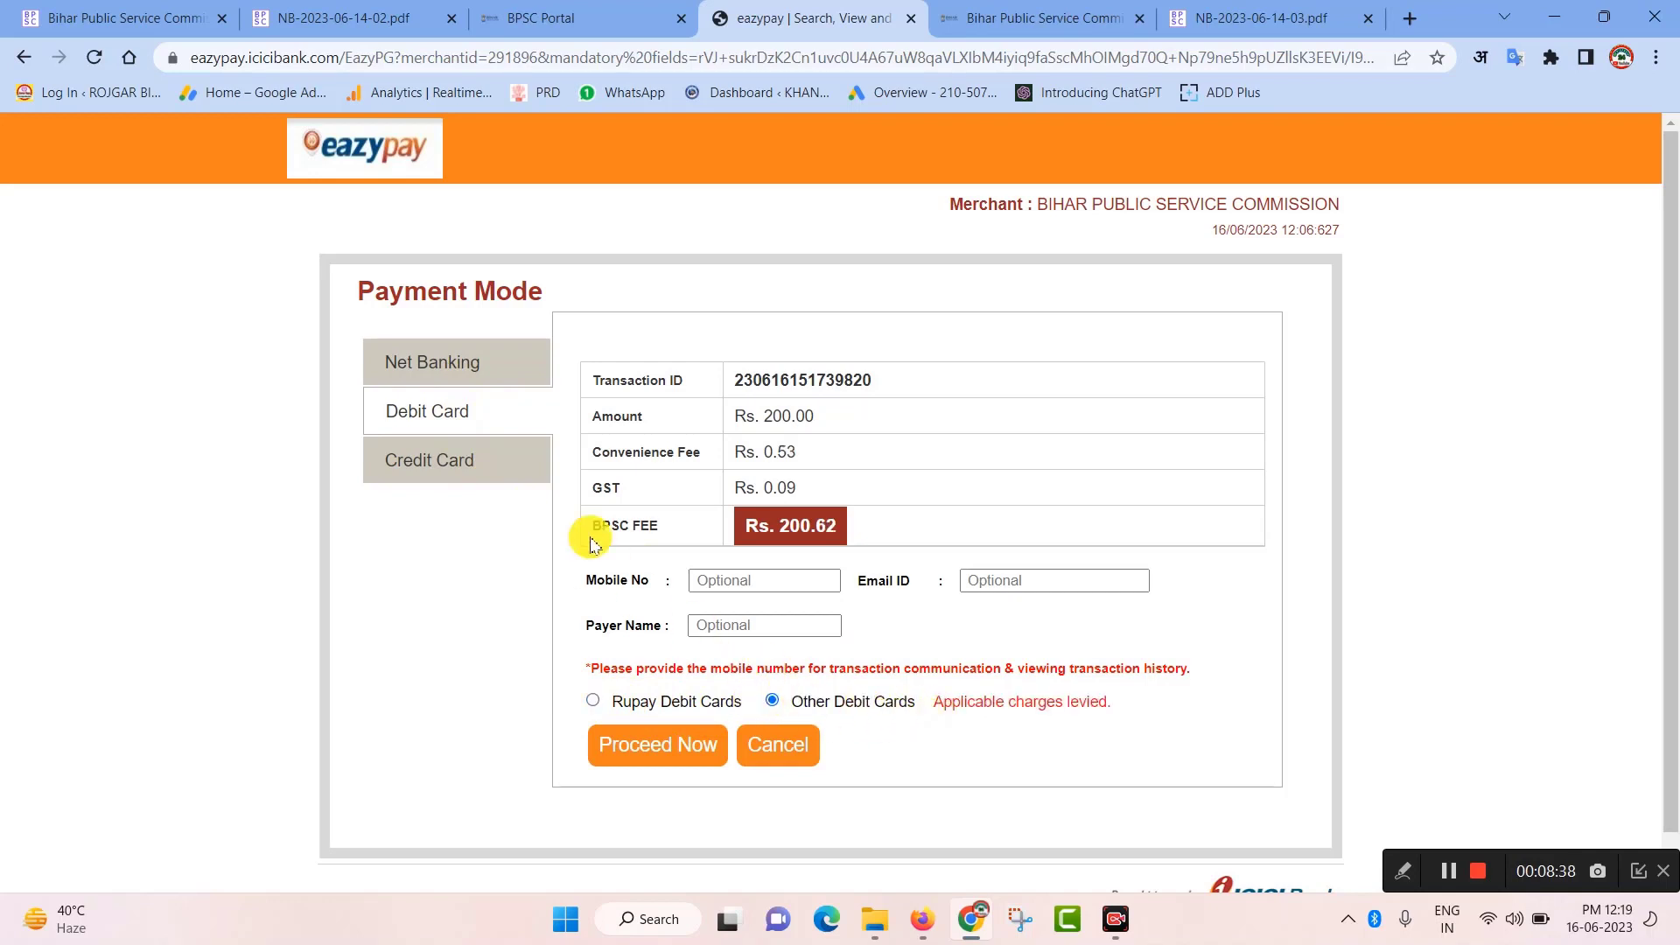
pyautogui.click(409, 354)
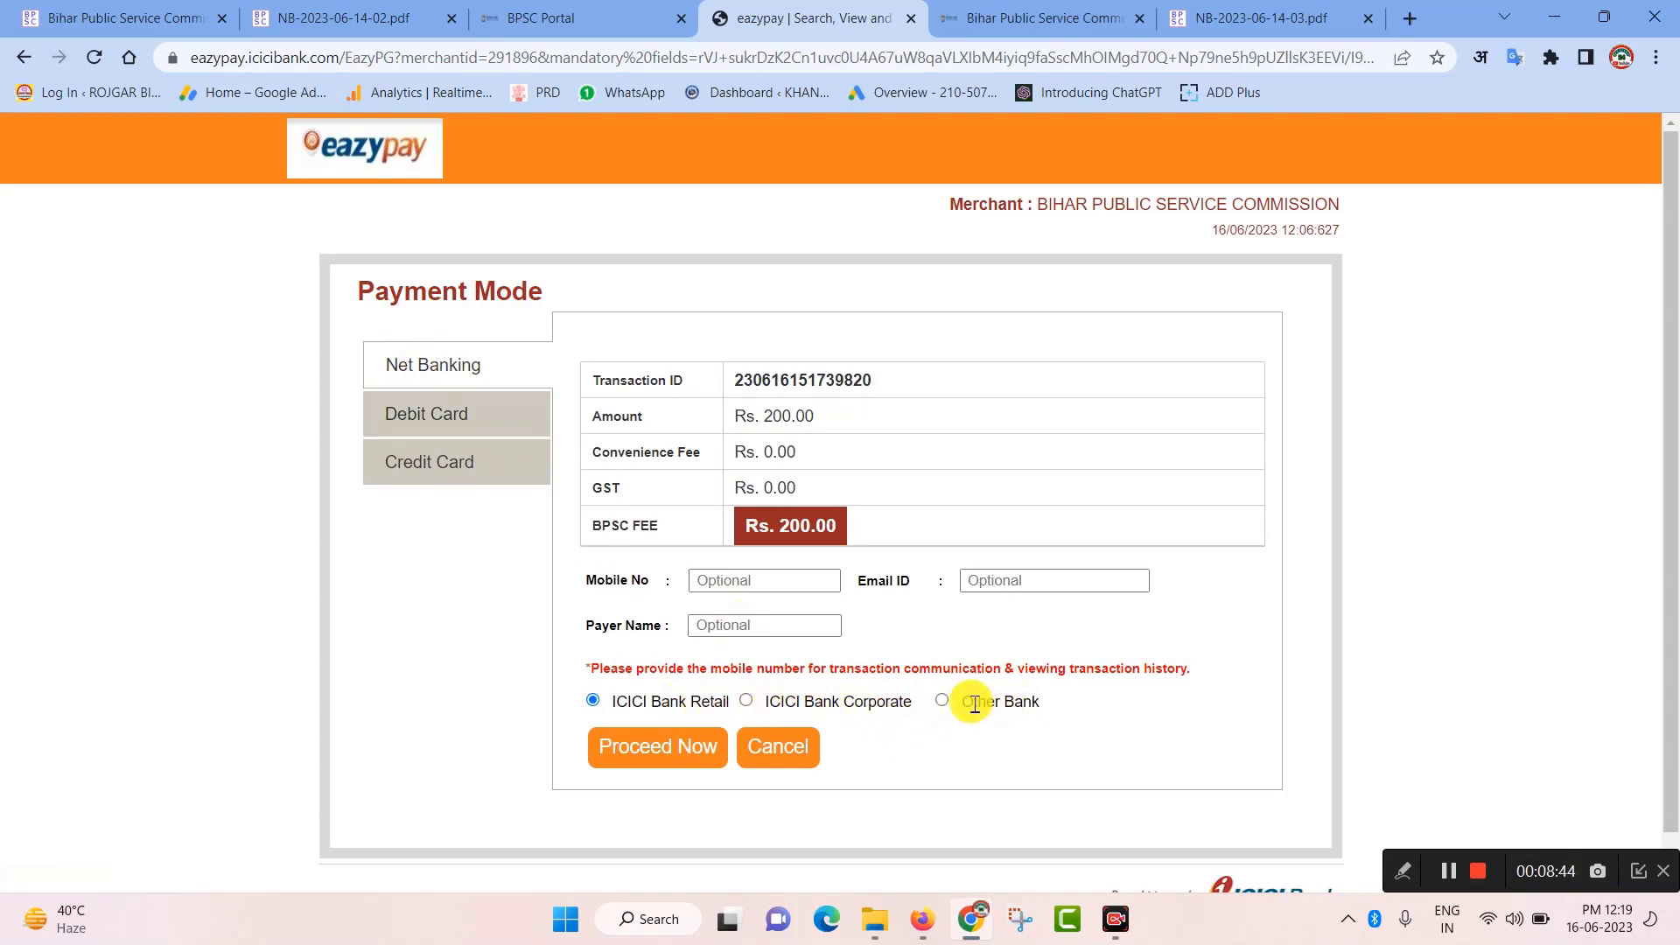
pyautogui.click(943, 702)
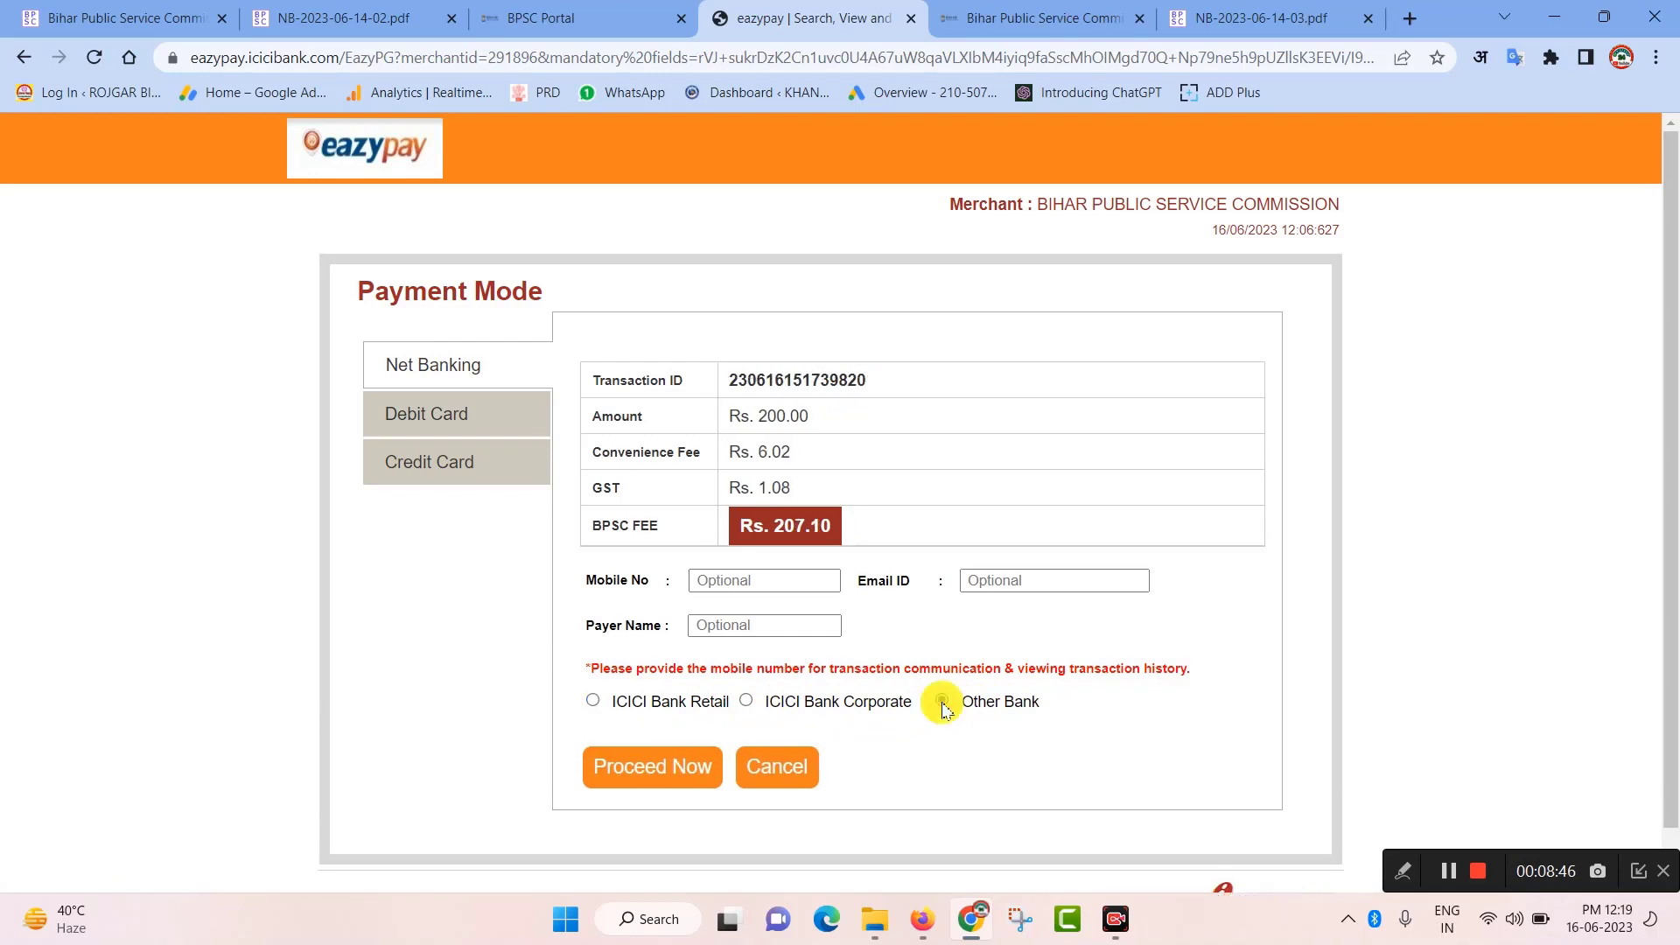
pyautogui.click(688, 768)
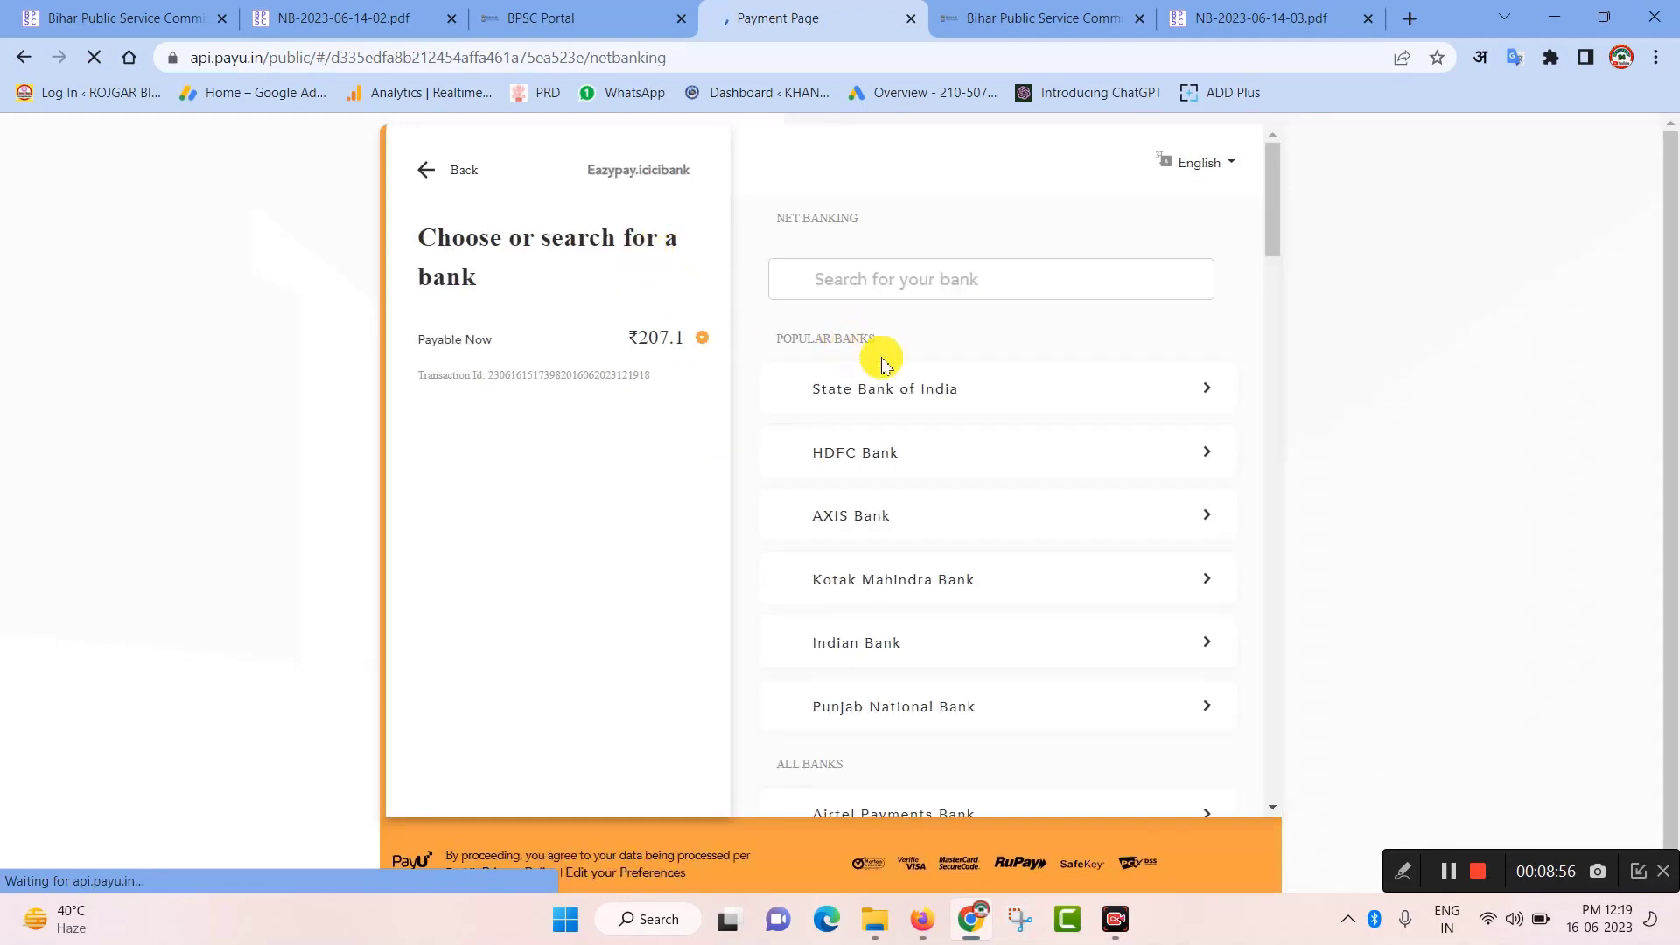
# Look through the banks offered for net banking and return to the candidate dashboard of the BPSC Portal
pyautogui.scroll(-3, 958, 621)
pyautogui.scroll(-10, 956, 634)
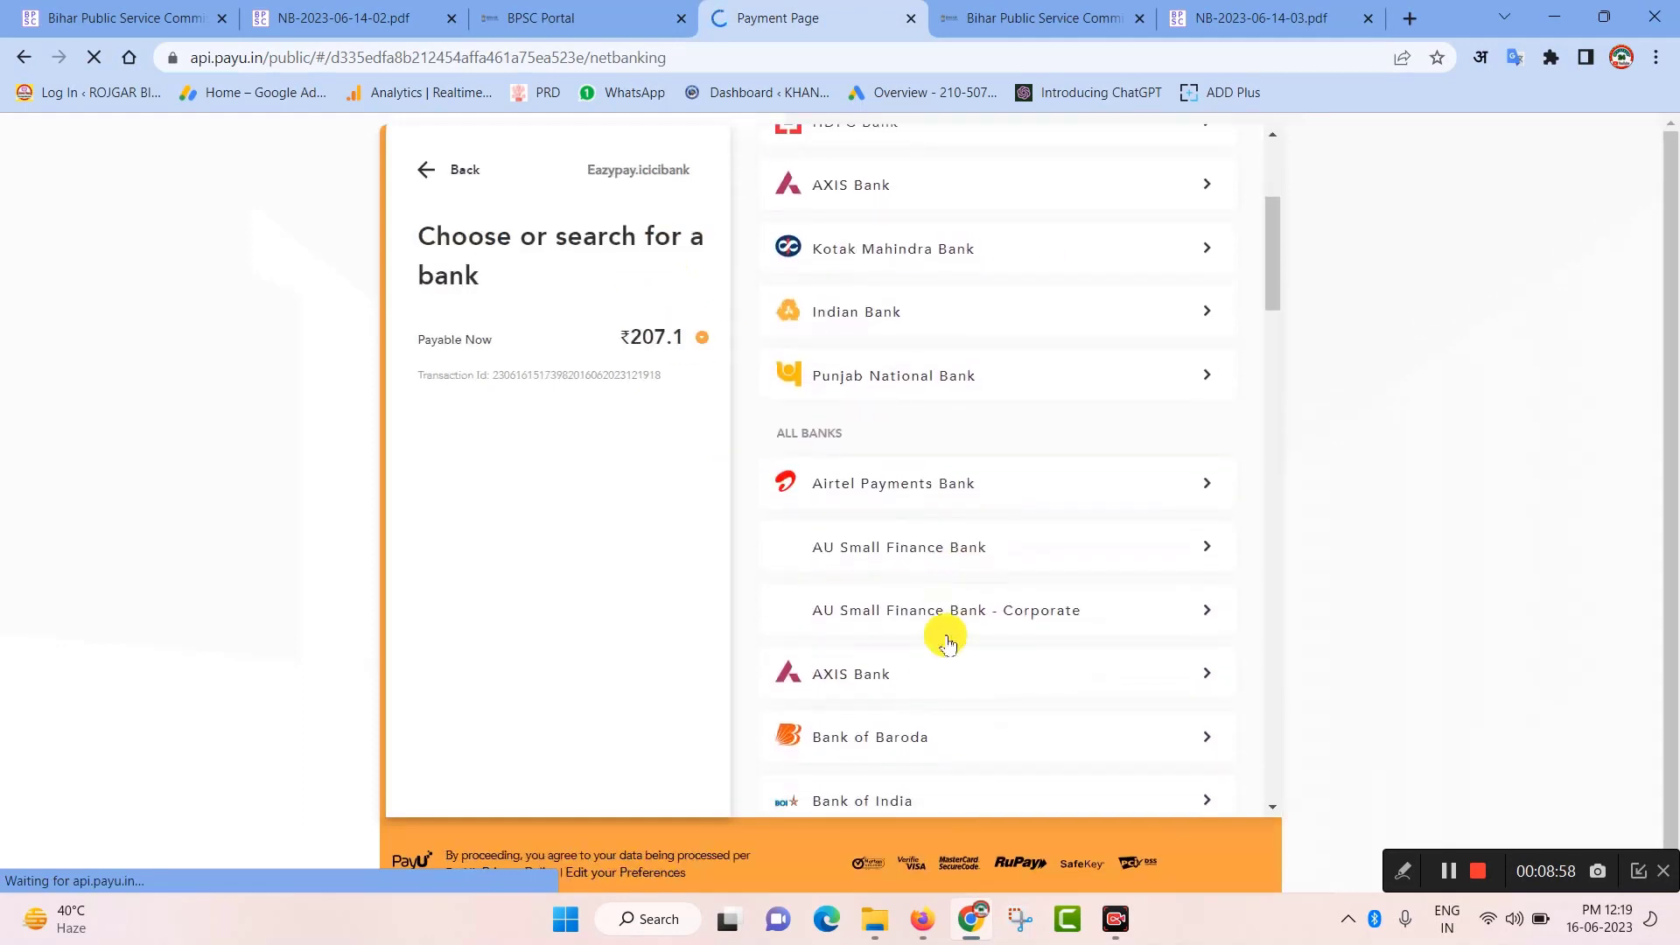
pyautogui.scroll(-7, 953, 710)
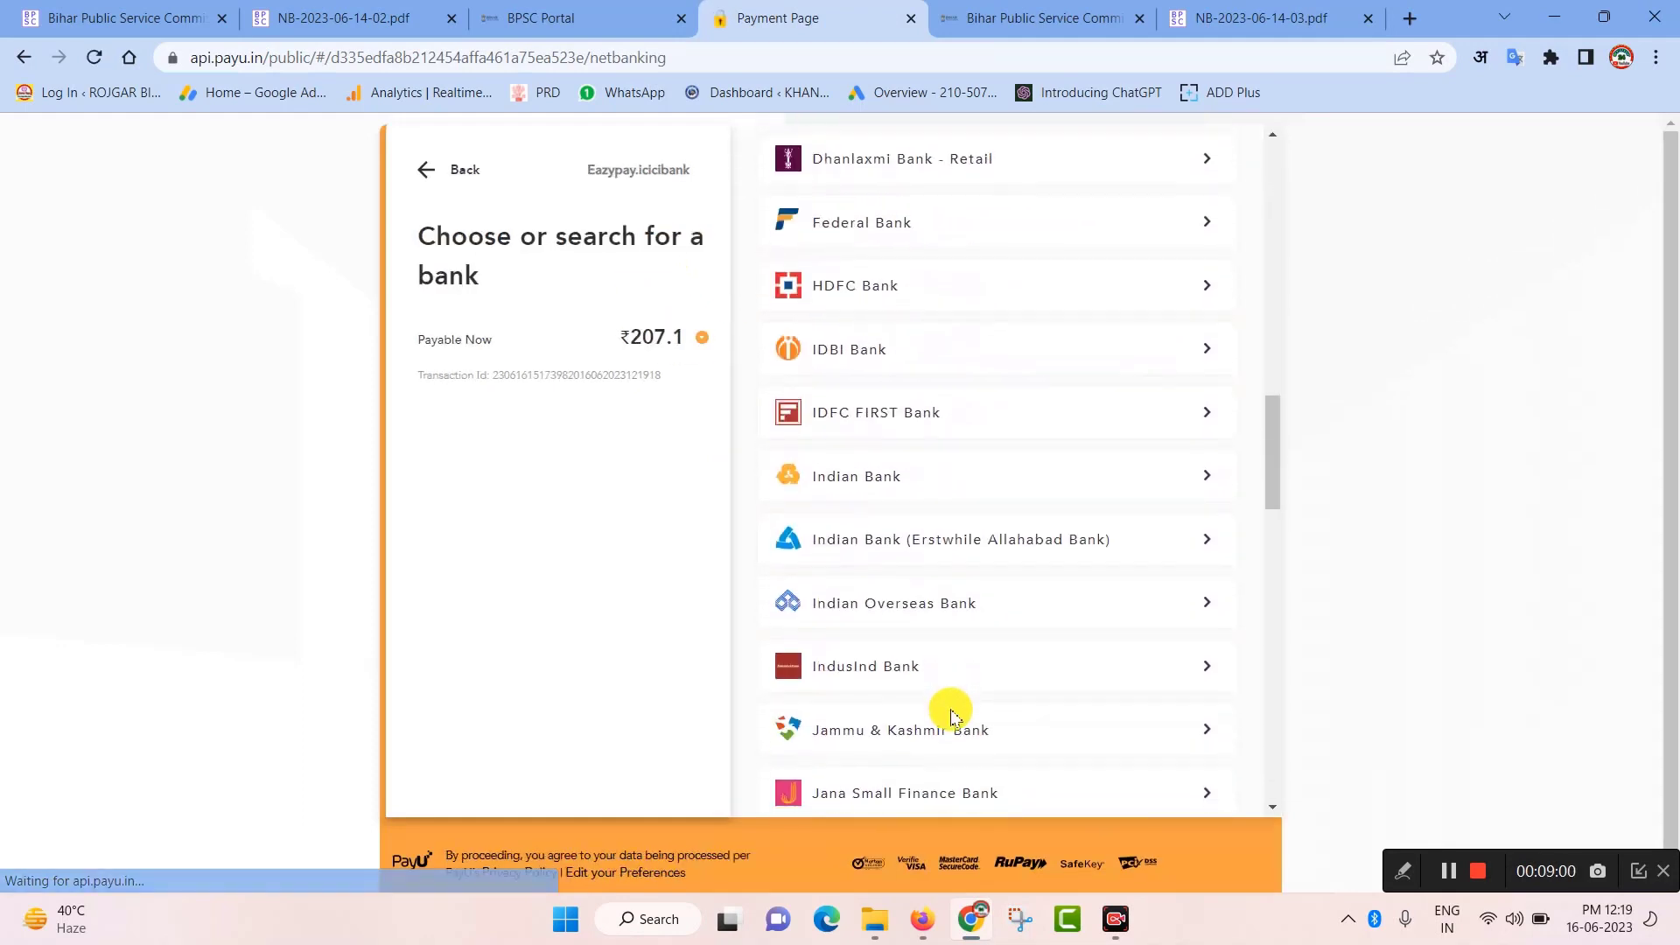
pyautogui.scroll(9, 982, 698)
pyautogui.scroll(5, 980, 693)
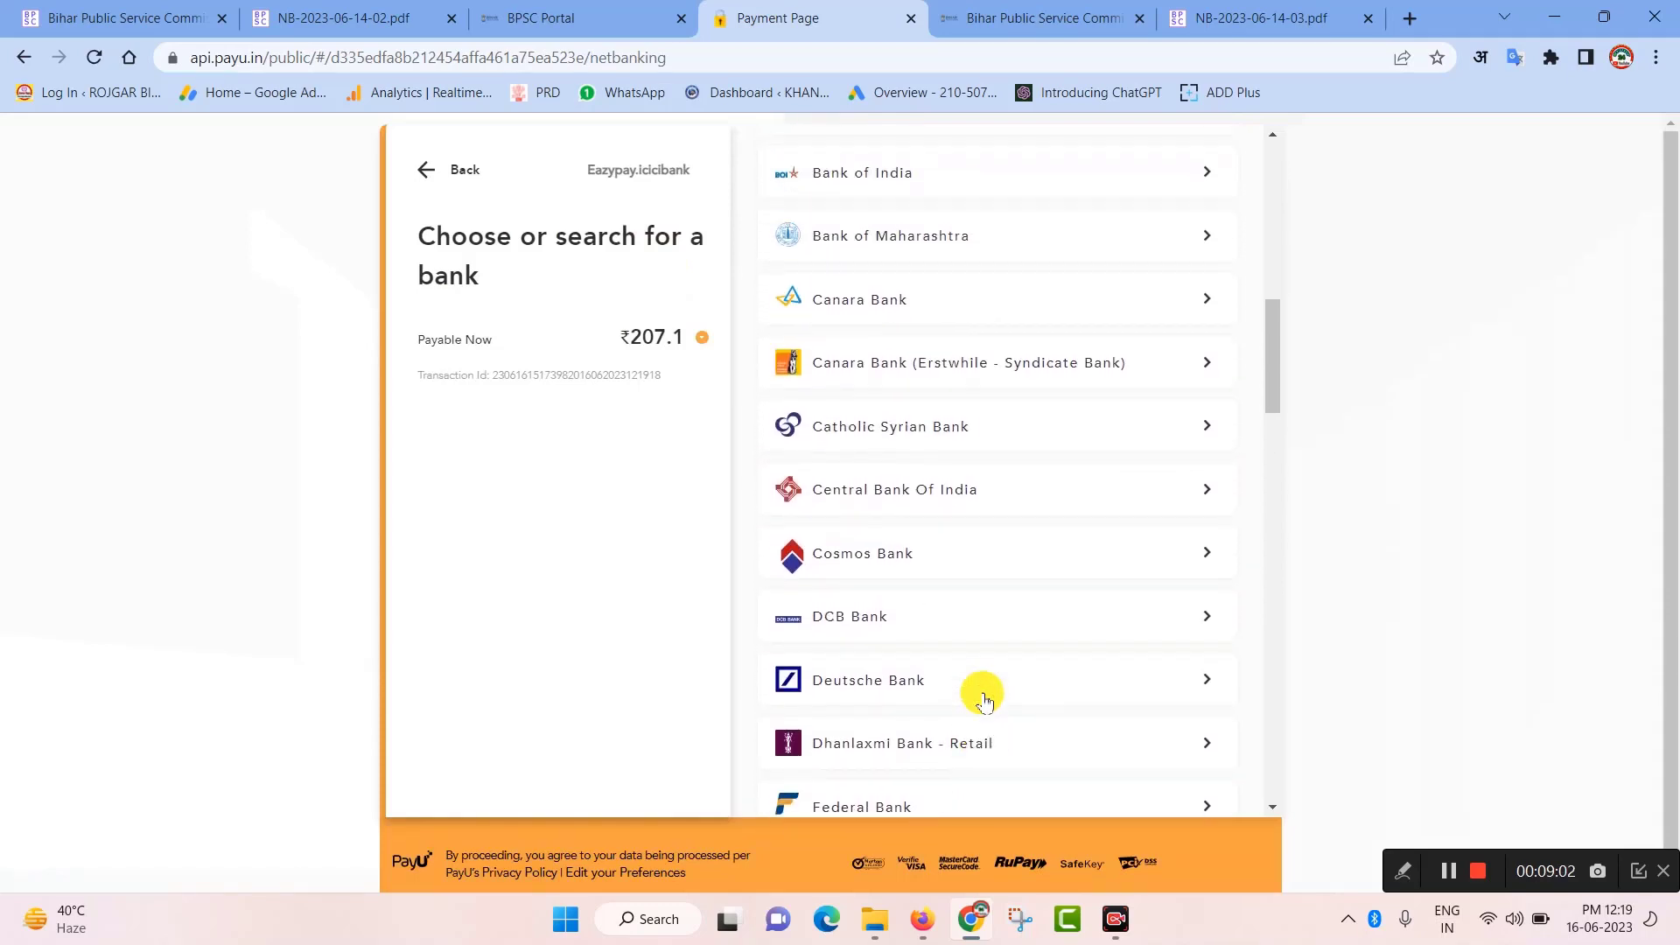
pyautogui.click(566, 21)
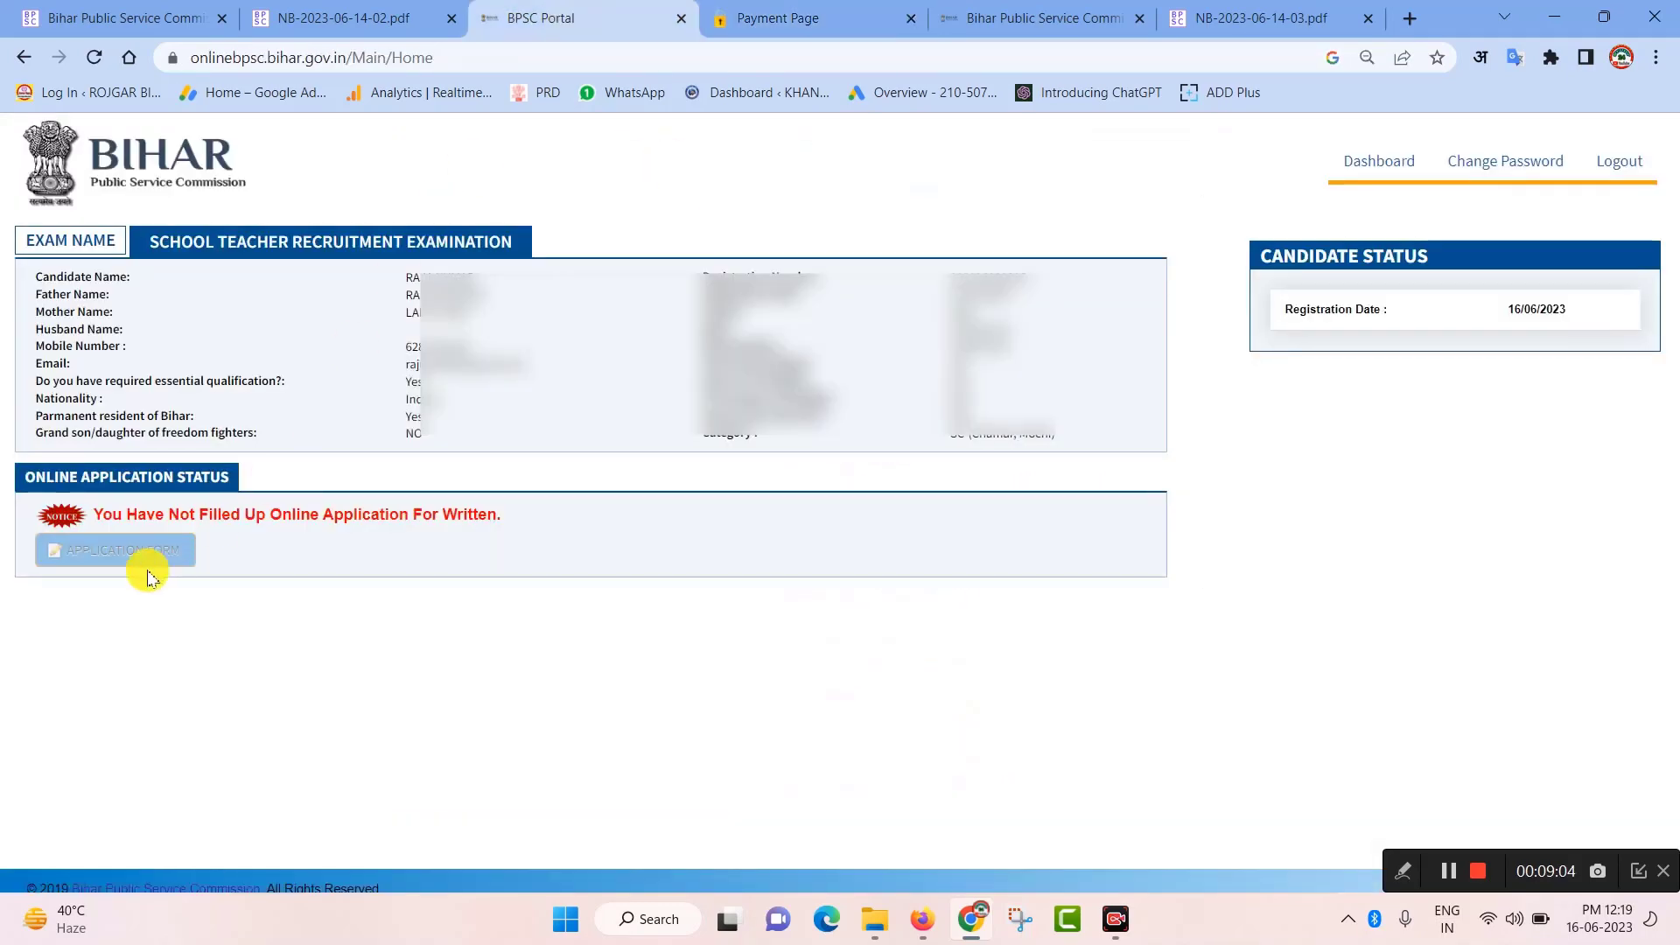